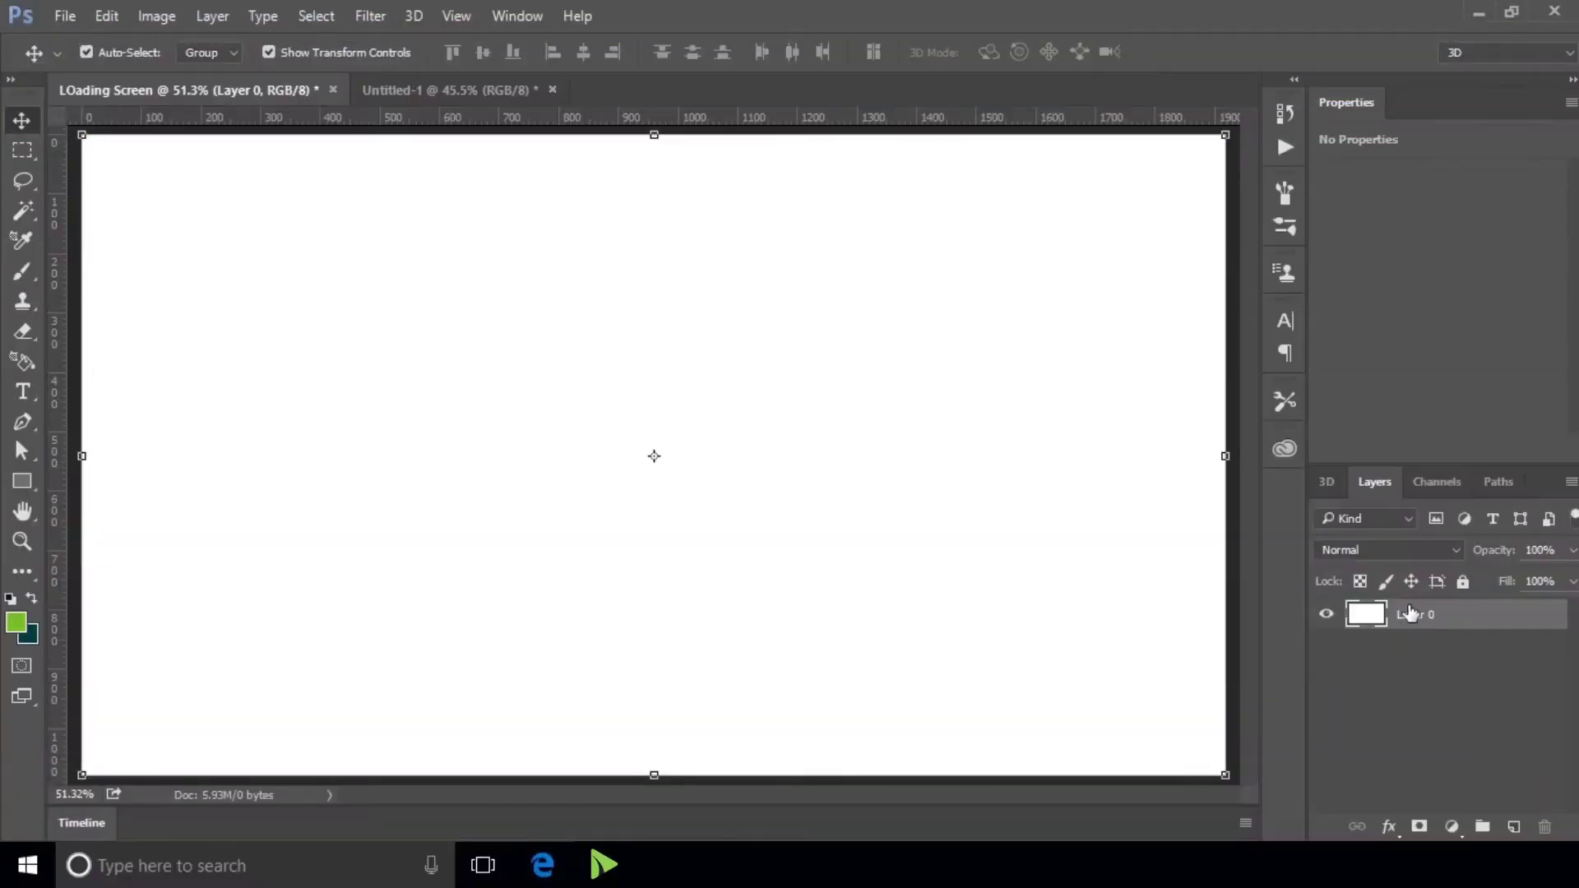
- Rename the white Layer 0 of the LOading Screen document to 'BG'
text(BG)
key(Return)
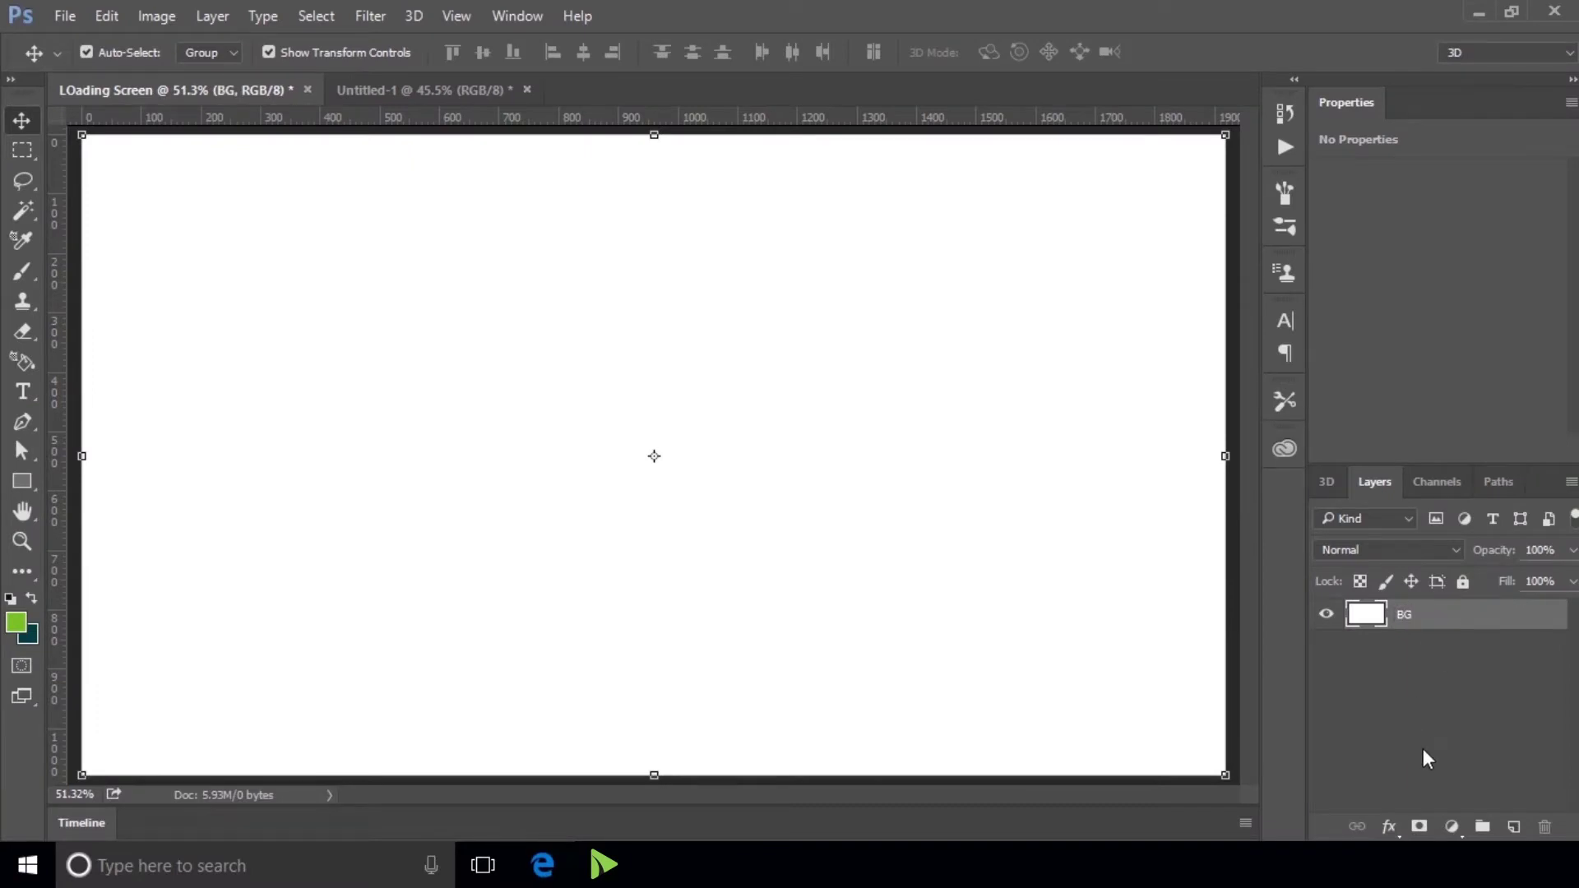
- Give the BG layer a reversed radial Gradient Overlay at 150% scale, teal centre to near-black edges
click(1386, 827)
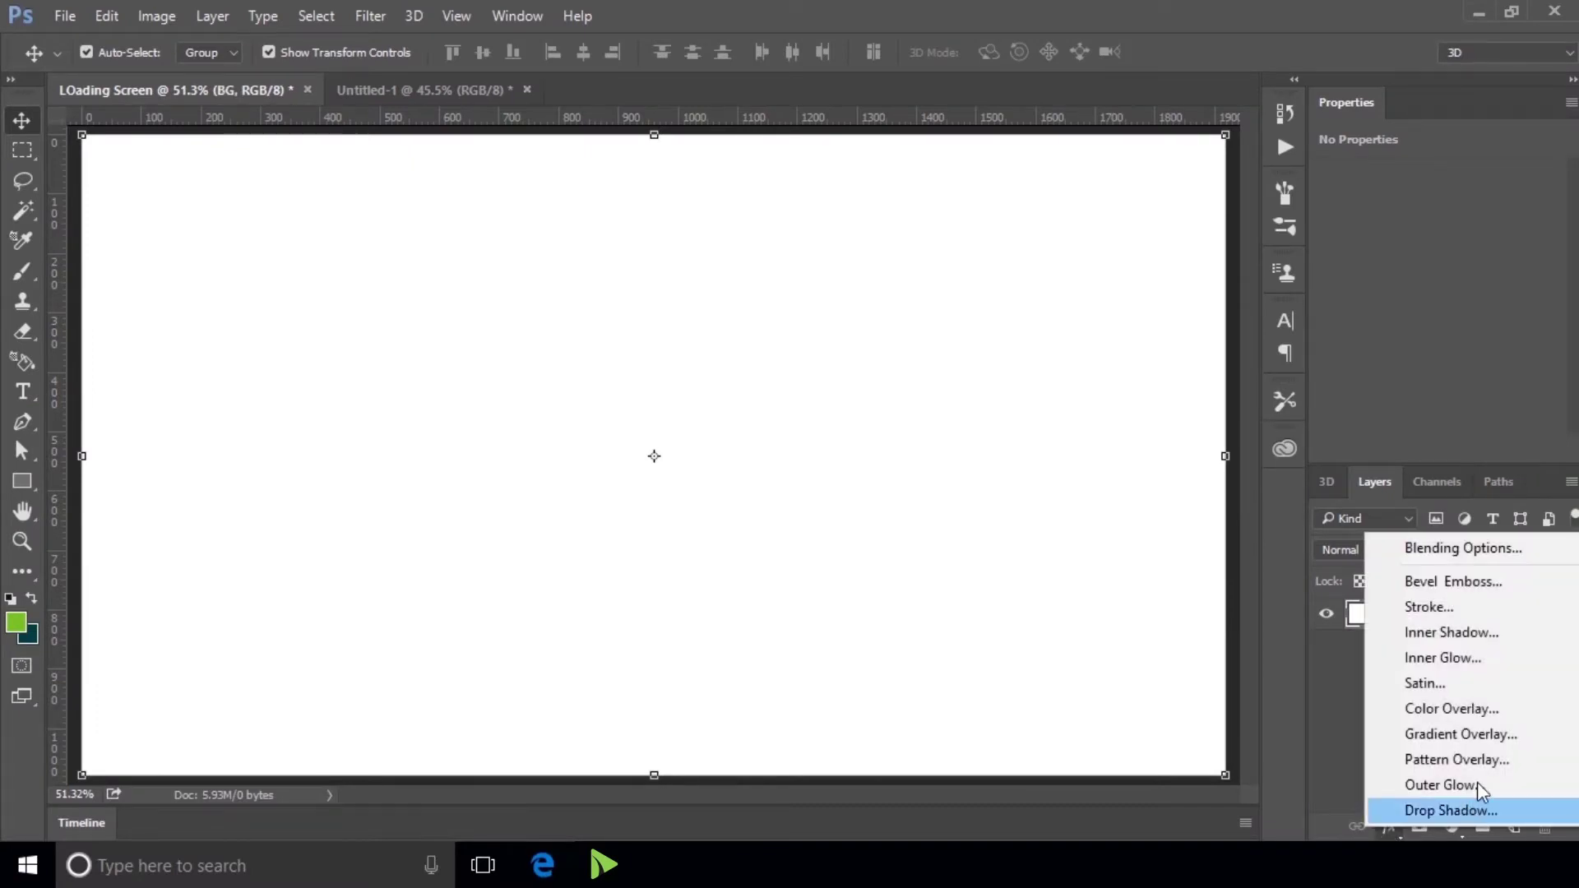
click(1472, 735)
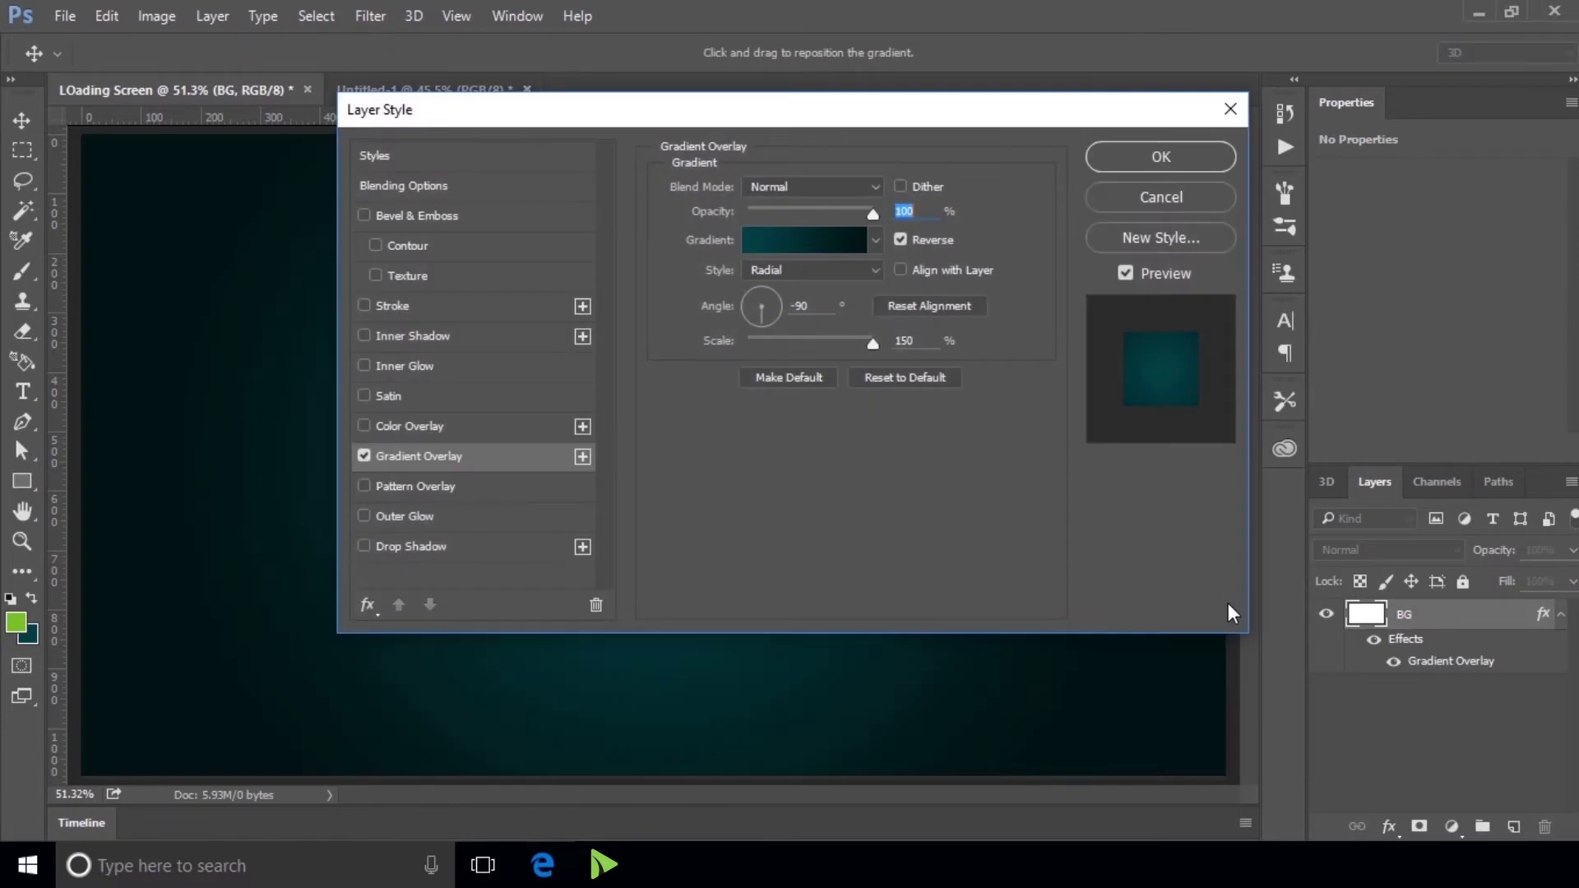
drag(575, 120, 818, 189)
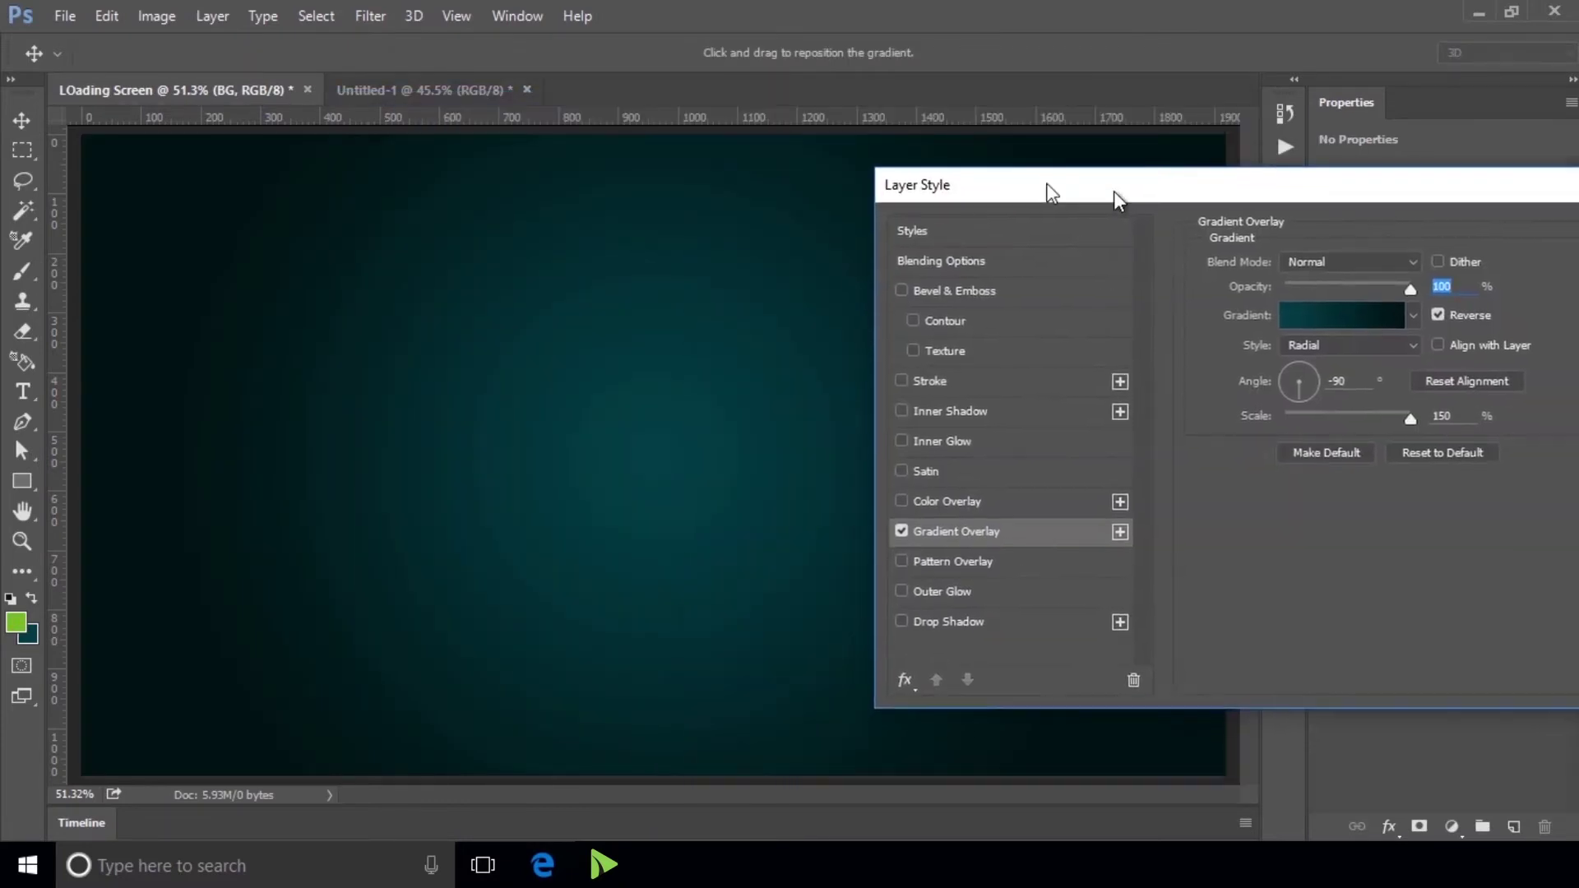
click(1448, 228)
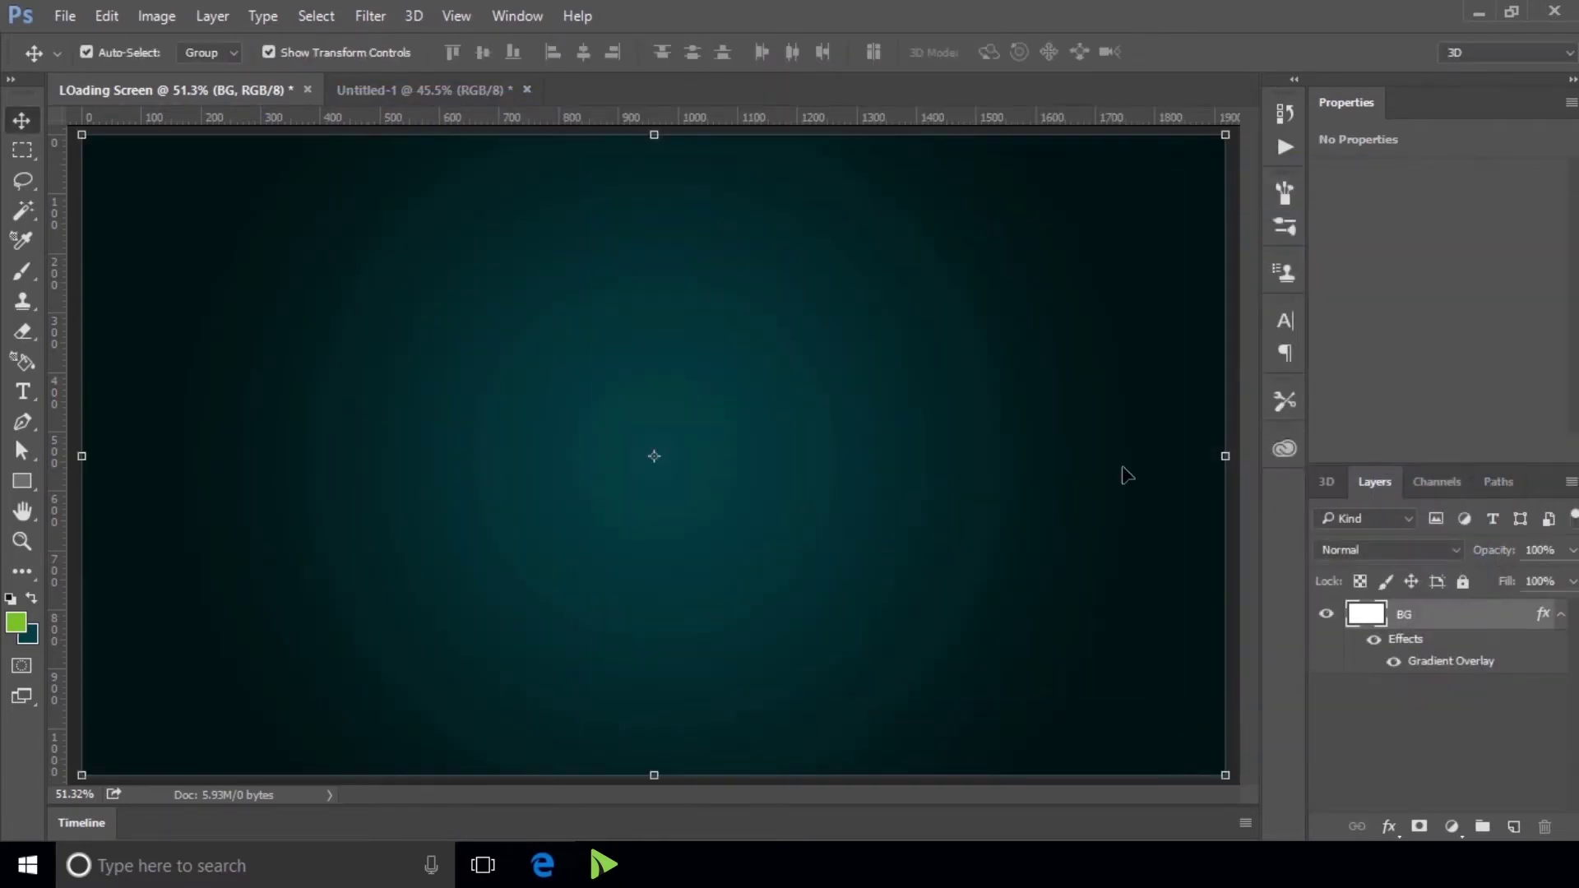
scroll(866, 424, down, 2)
- Move the V j logo and V logo png layers from Untitled-1 onto the LOading Screen canvas, centred
scroll(263, 510, up, 1)
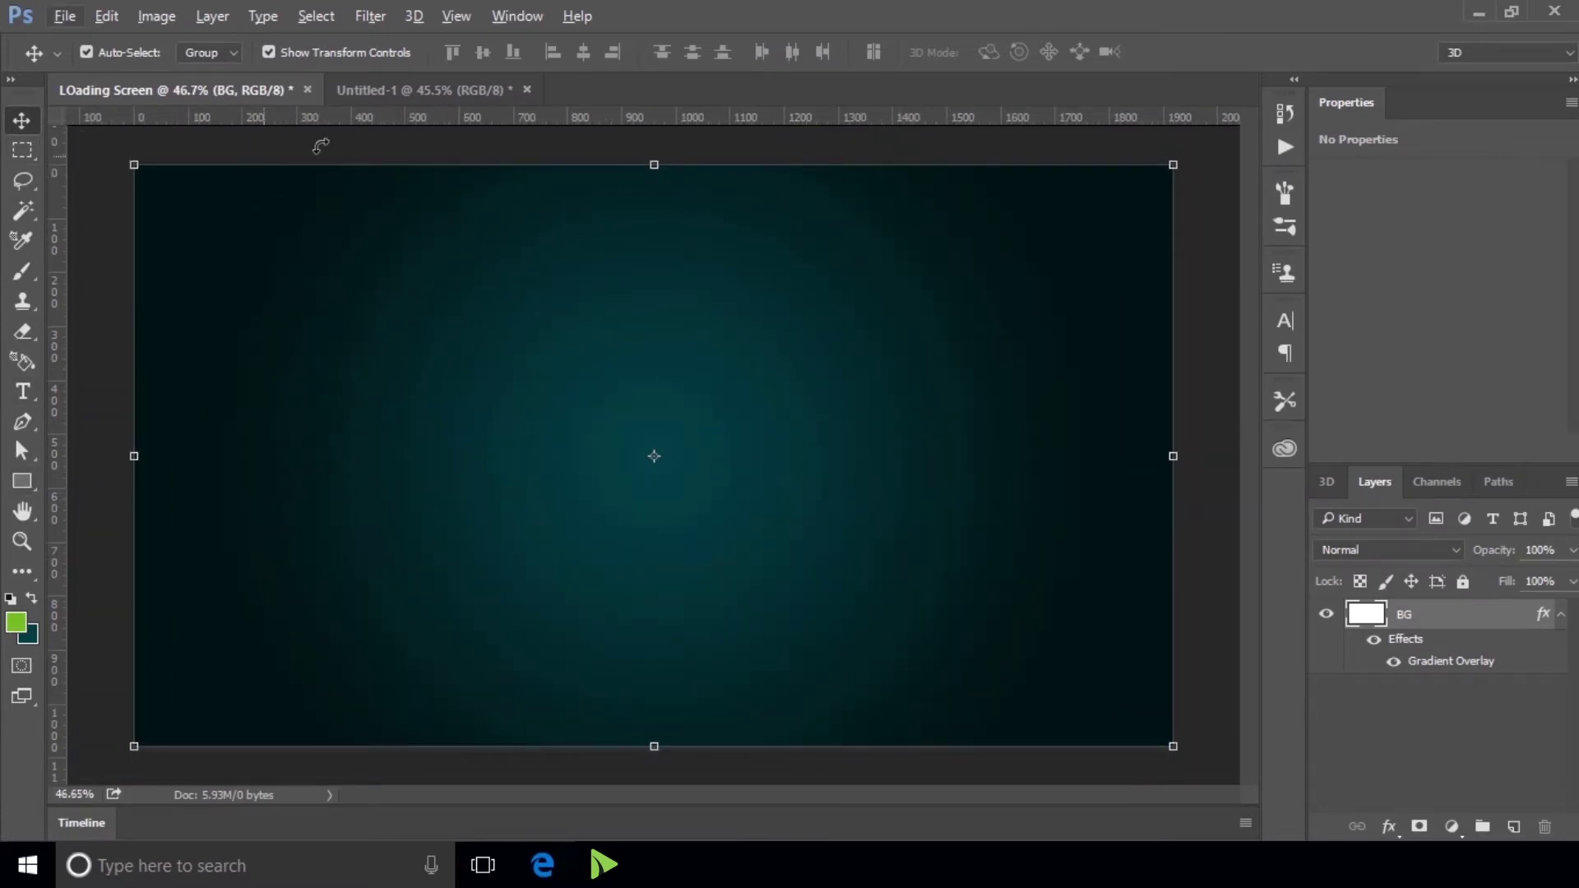
click(455, 91)
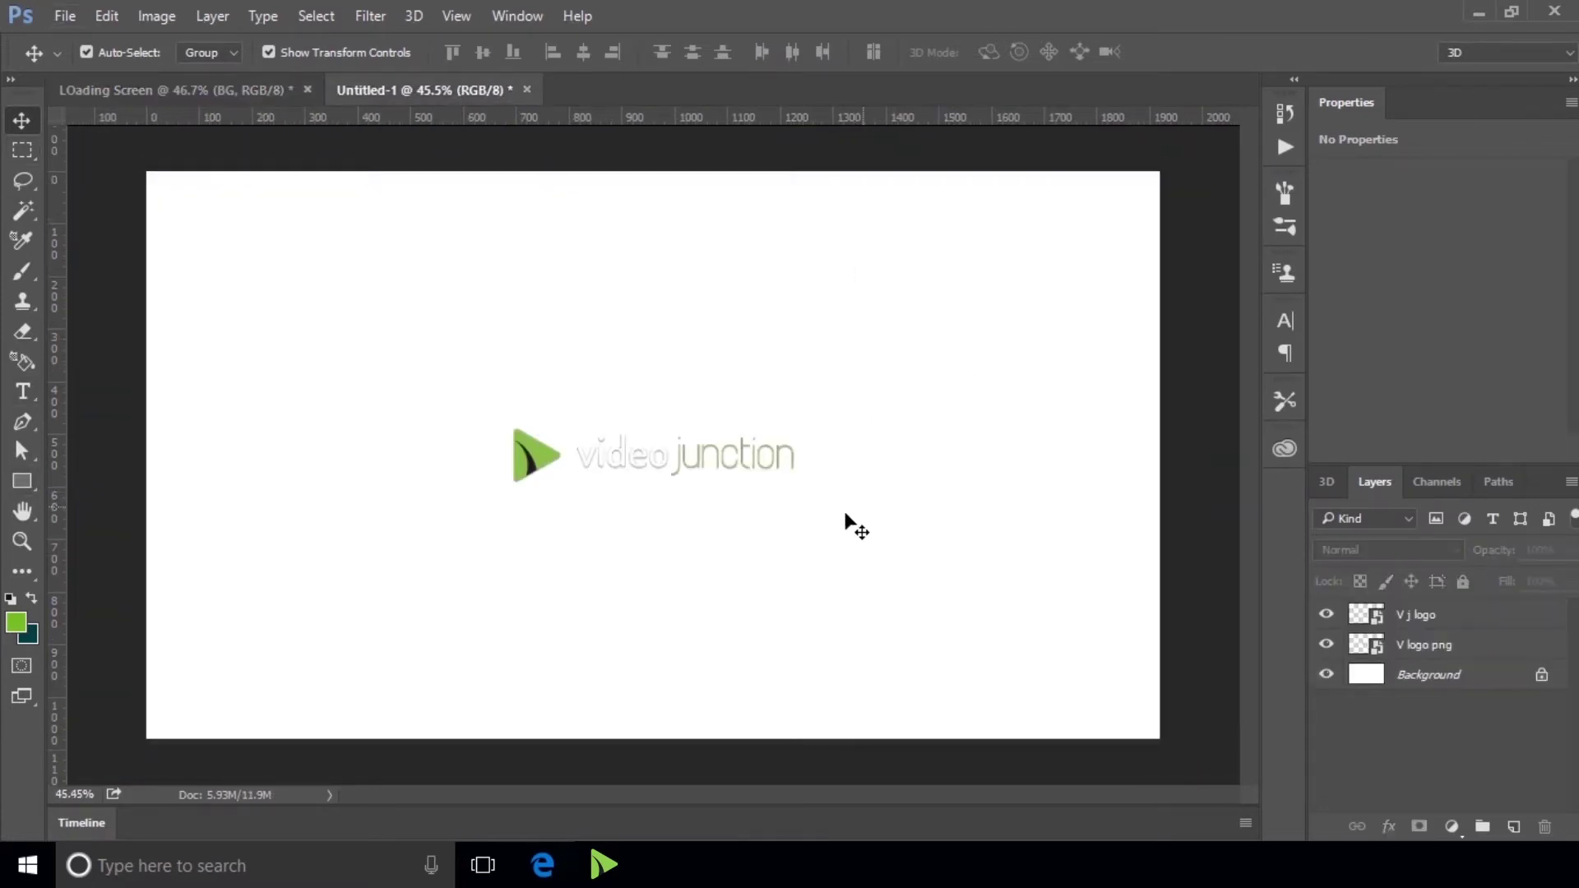
drag(858, 512, 301, 359)
drag(541, 462, 248, 105)
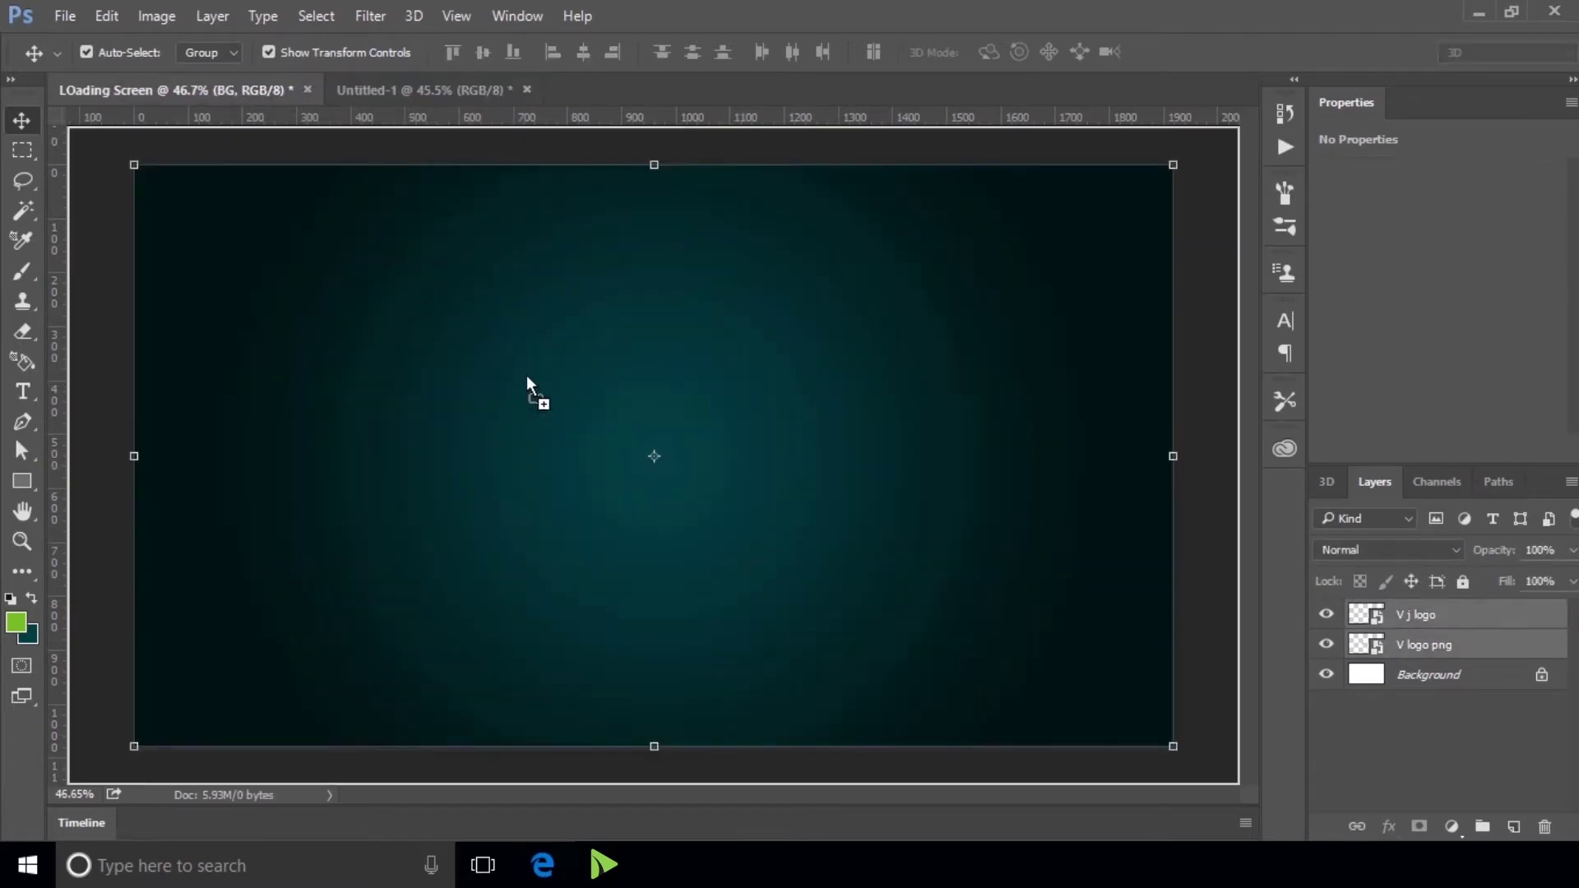
mouse_move(249, 106)
mouse_down()
mouse_move(596, 457)
mouse_move(618, 508)
mouse_up()
drag(584, 455, 532, 439)
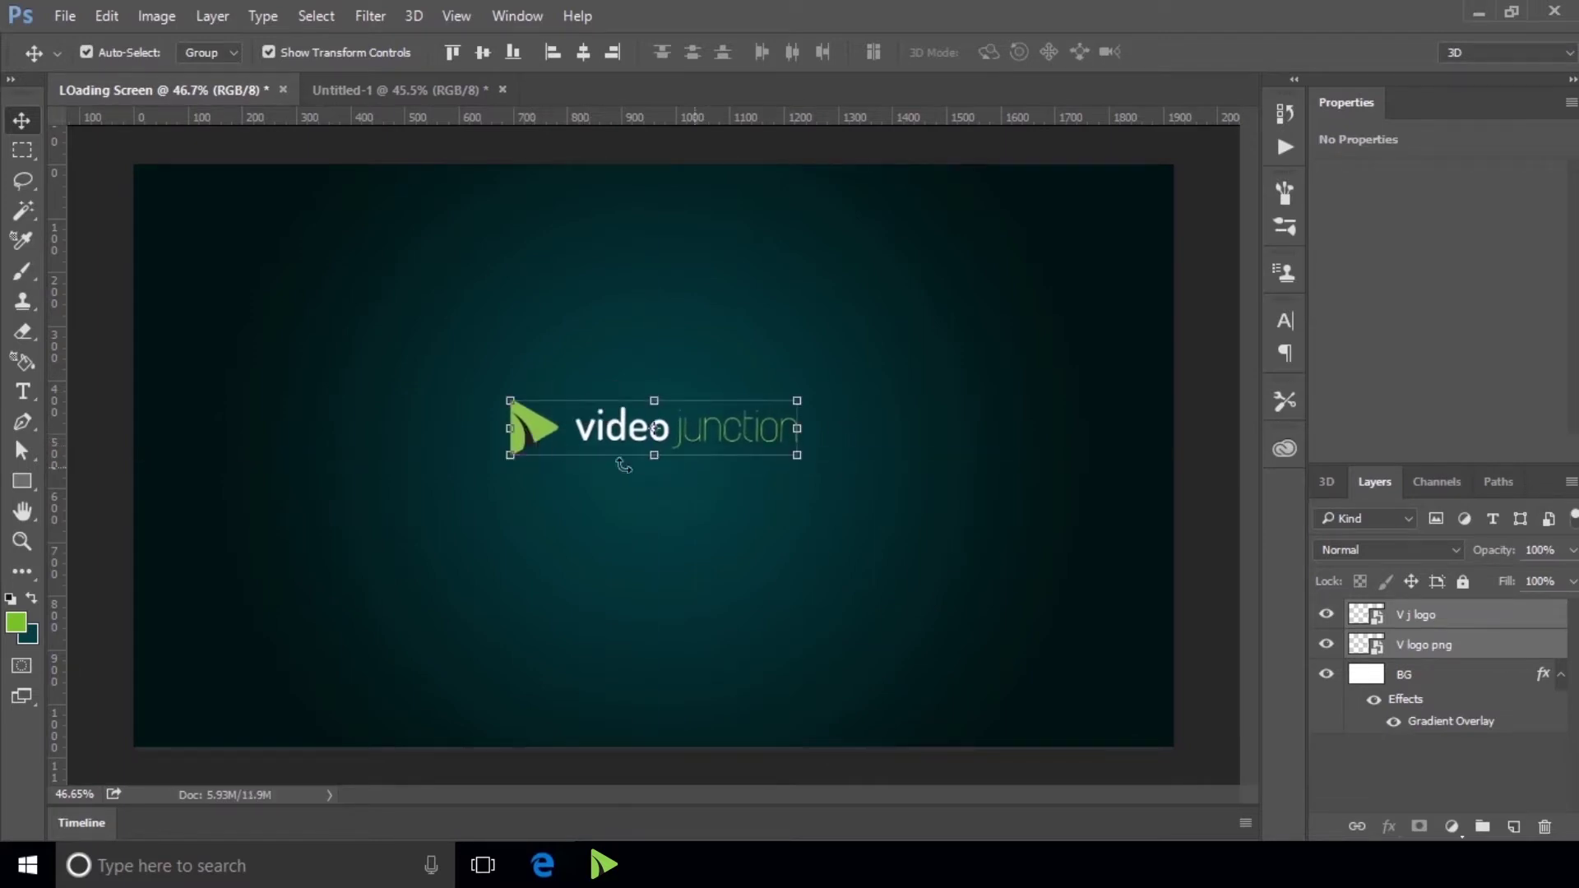
scroll(516, 402, up, 2)
click(22, 481)
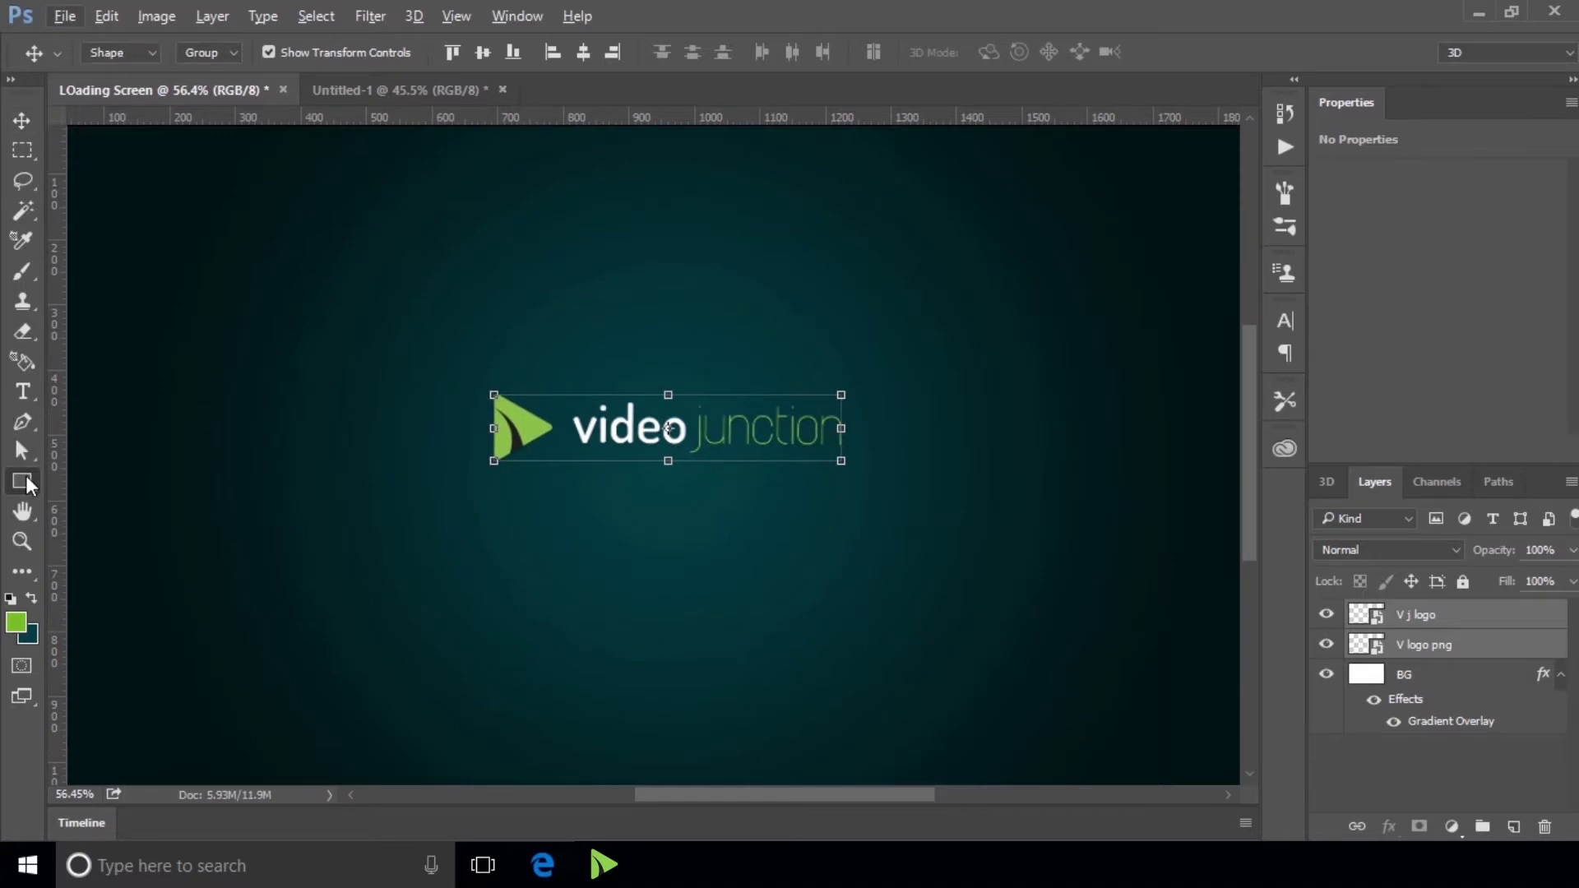
- Draw a 1014 × 58 px bar with no stroke, dark grey fill and 29 px corner radius
drag(347, 498, 991, 529)
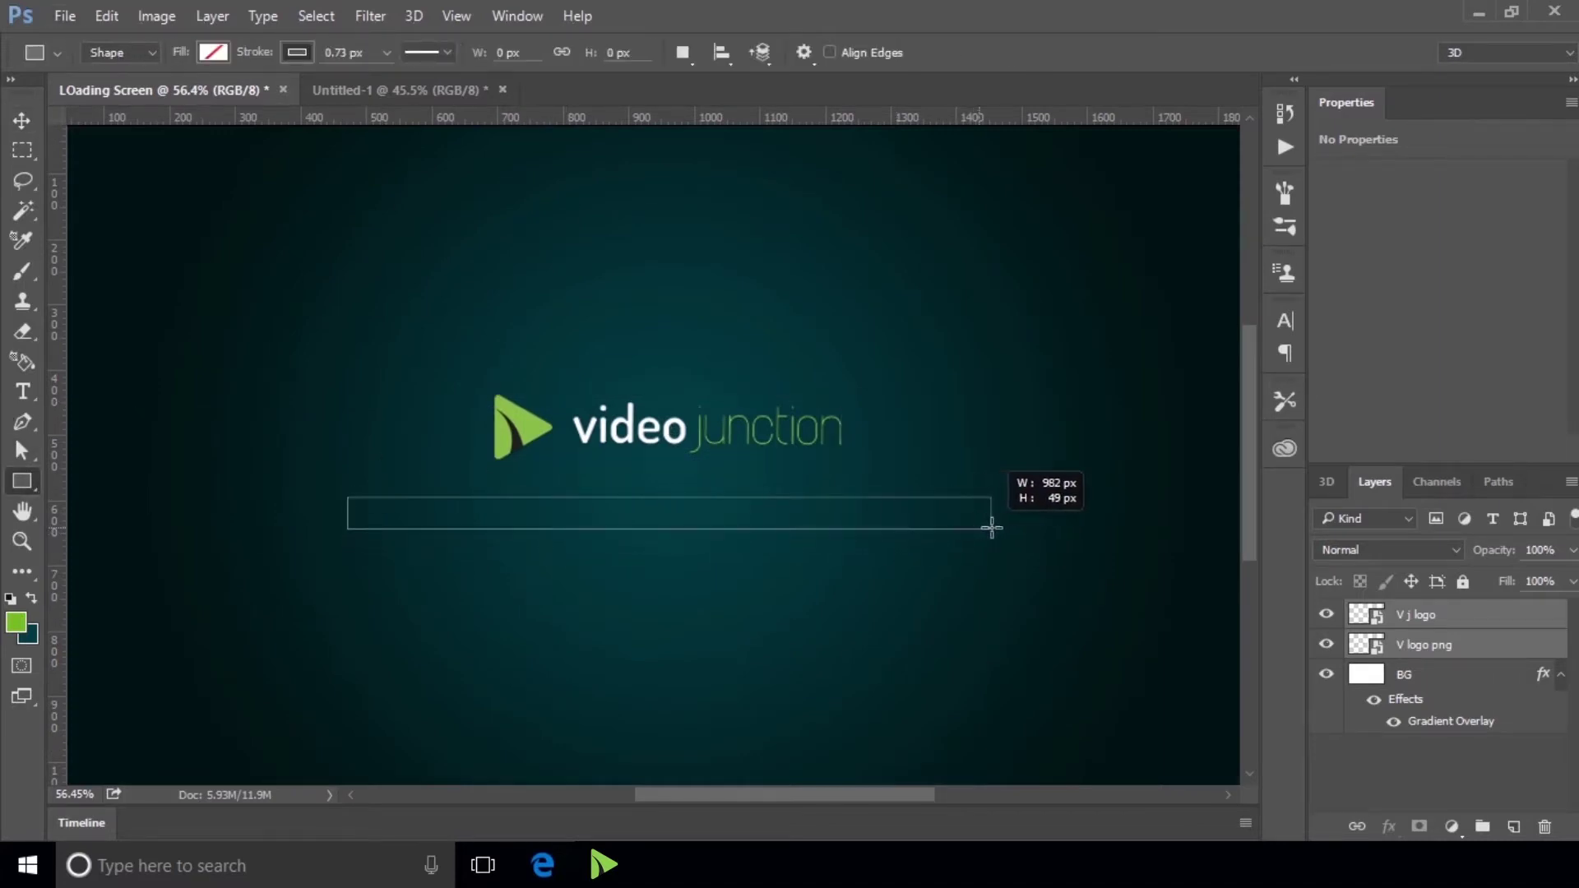
drag(992, 528, 1012, 534)
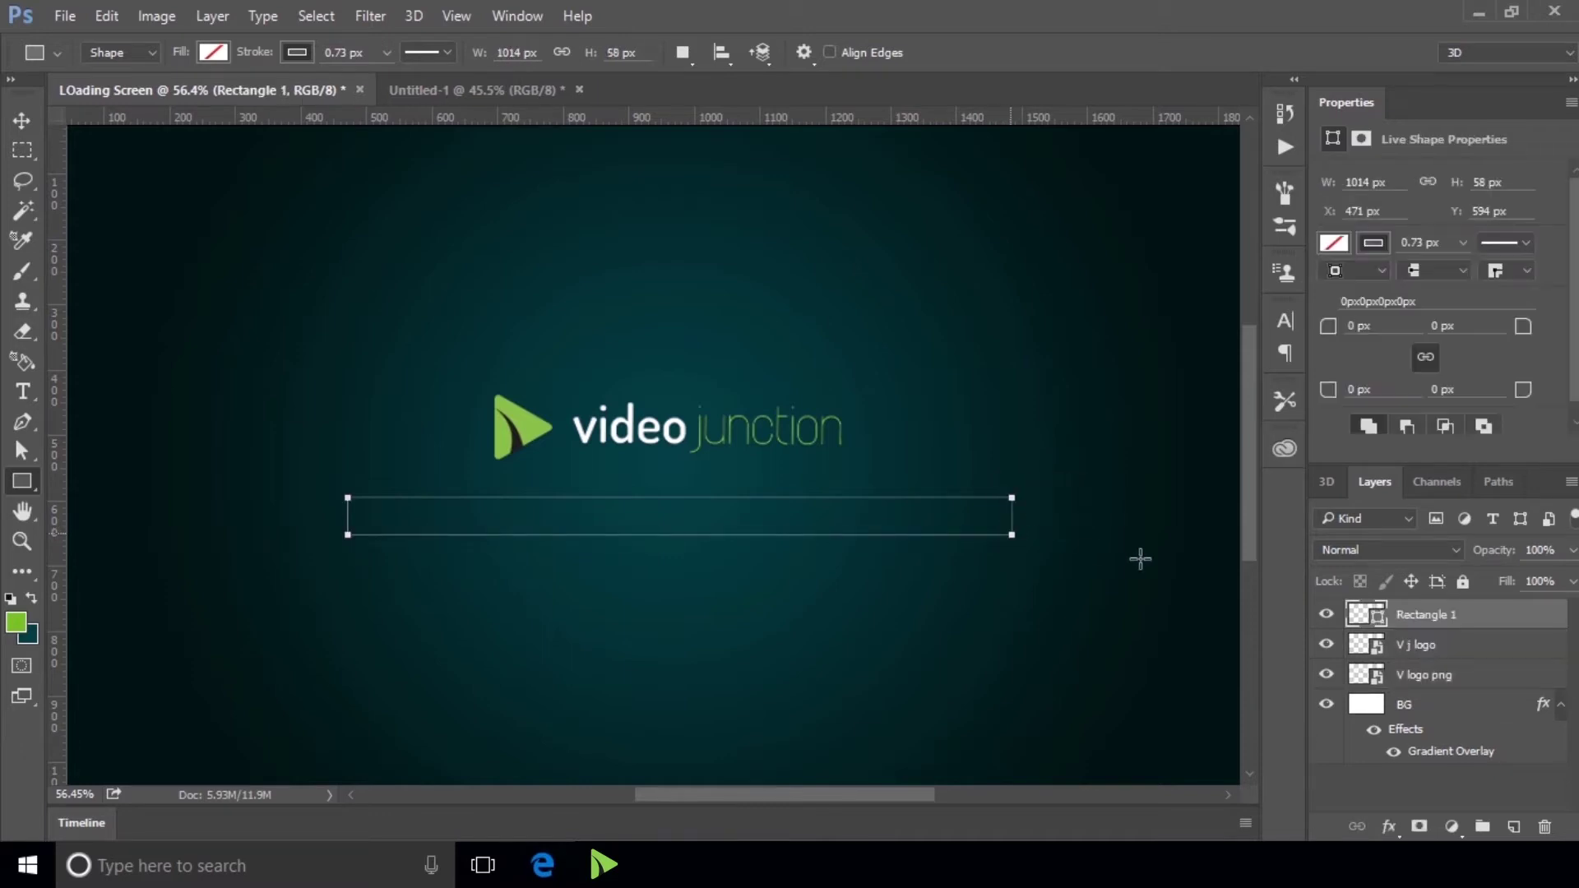
click(1365, 246)
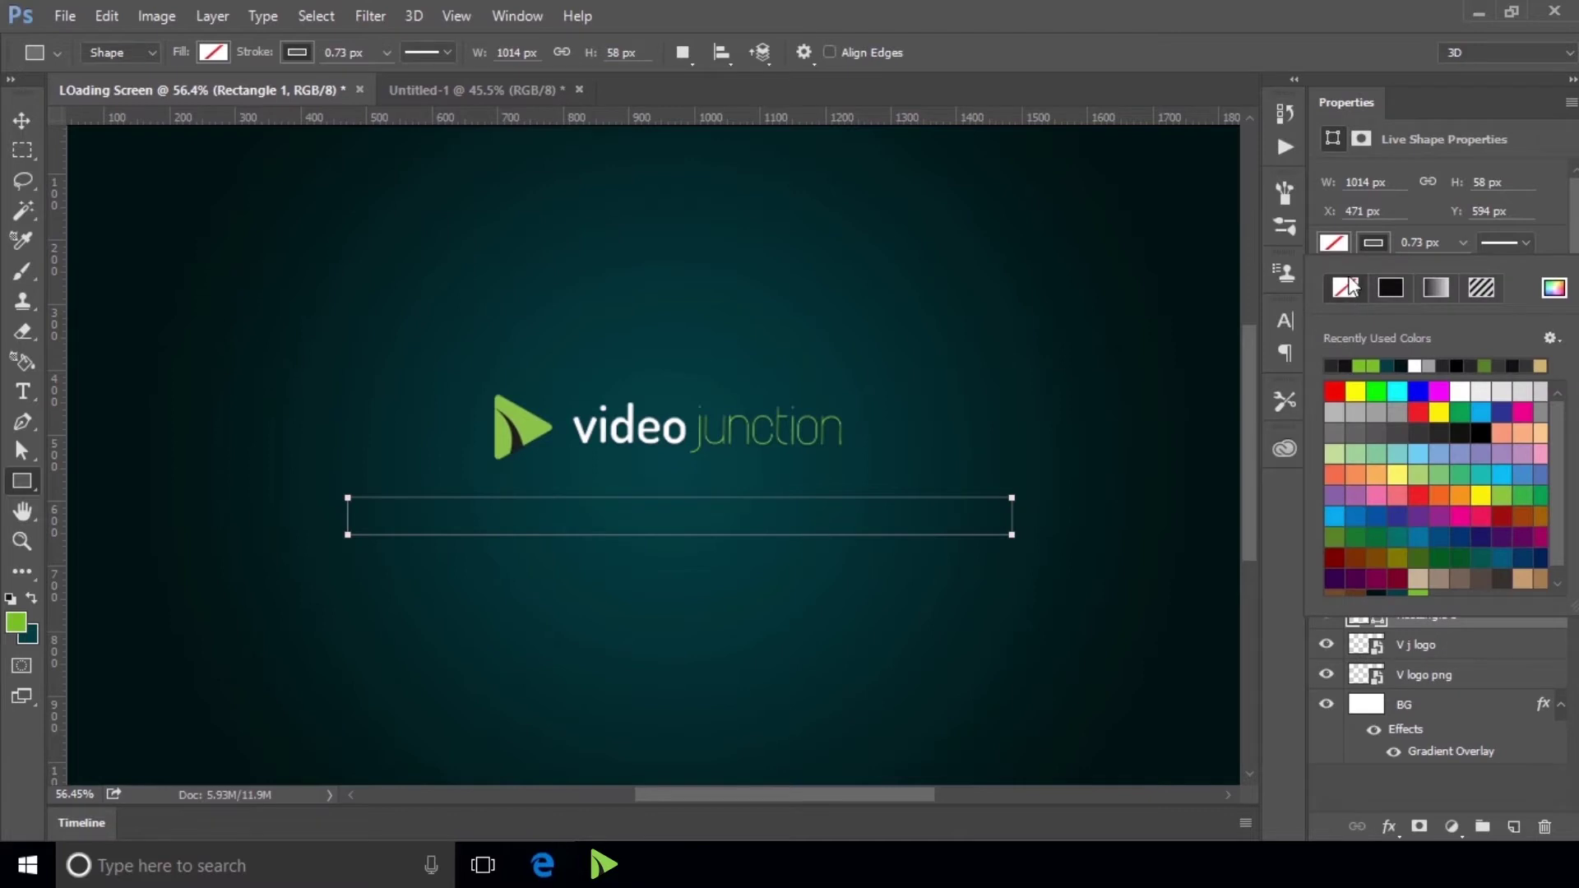
click(1351, 287)
click(1332, 240)
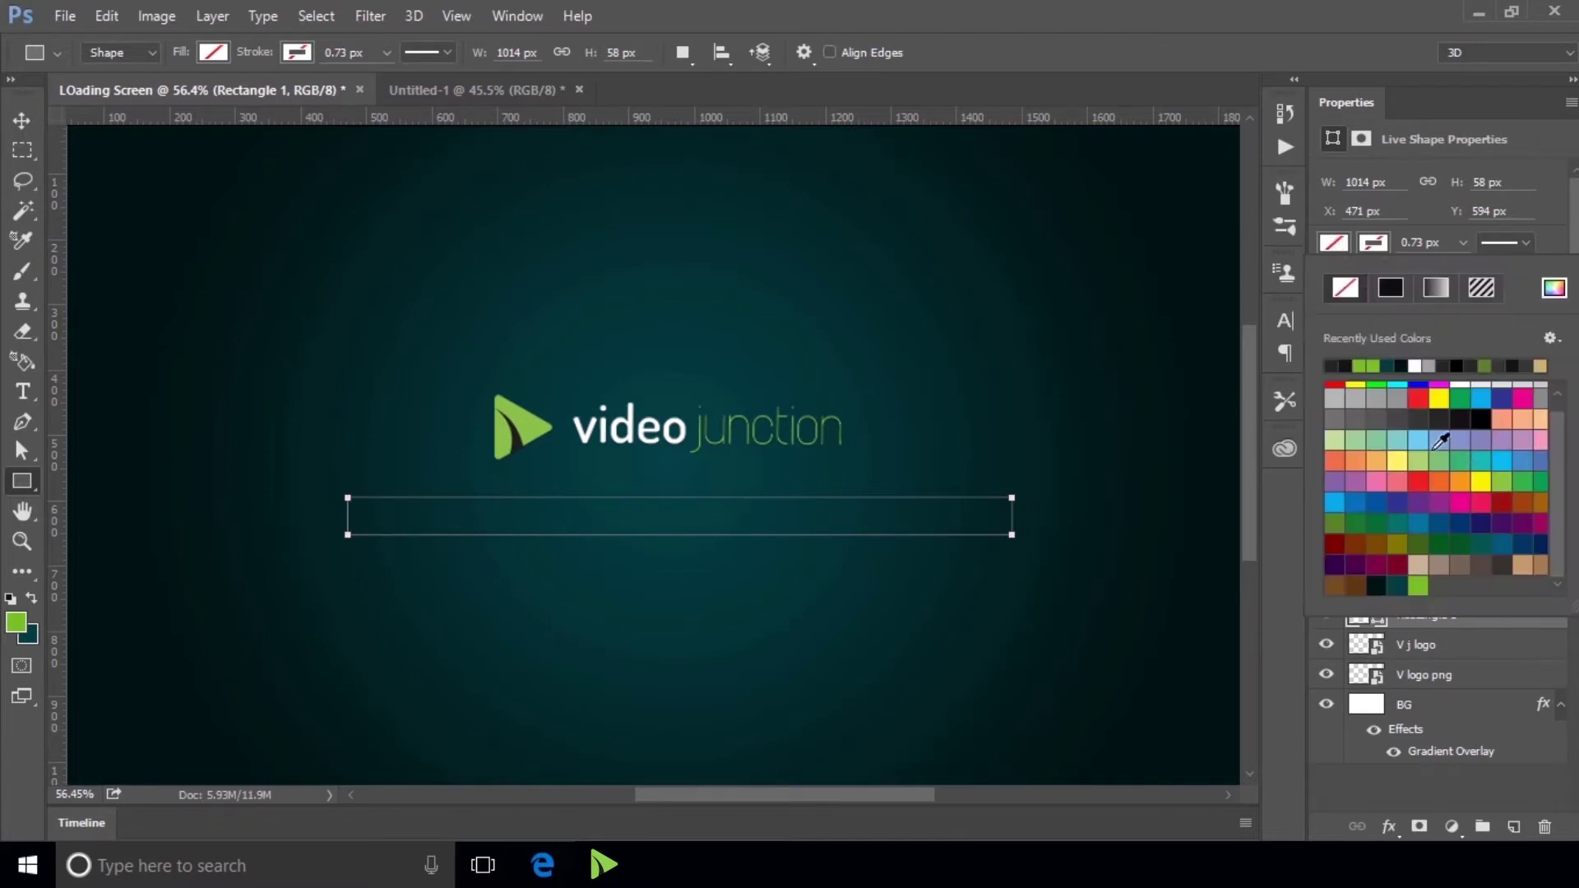
click(1428, 419)
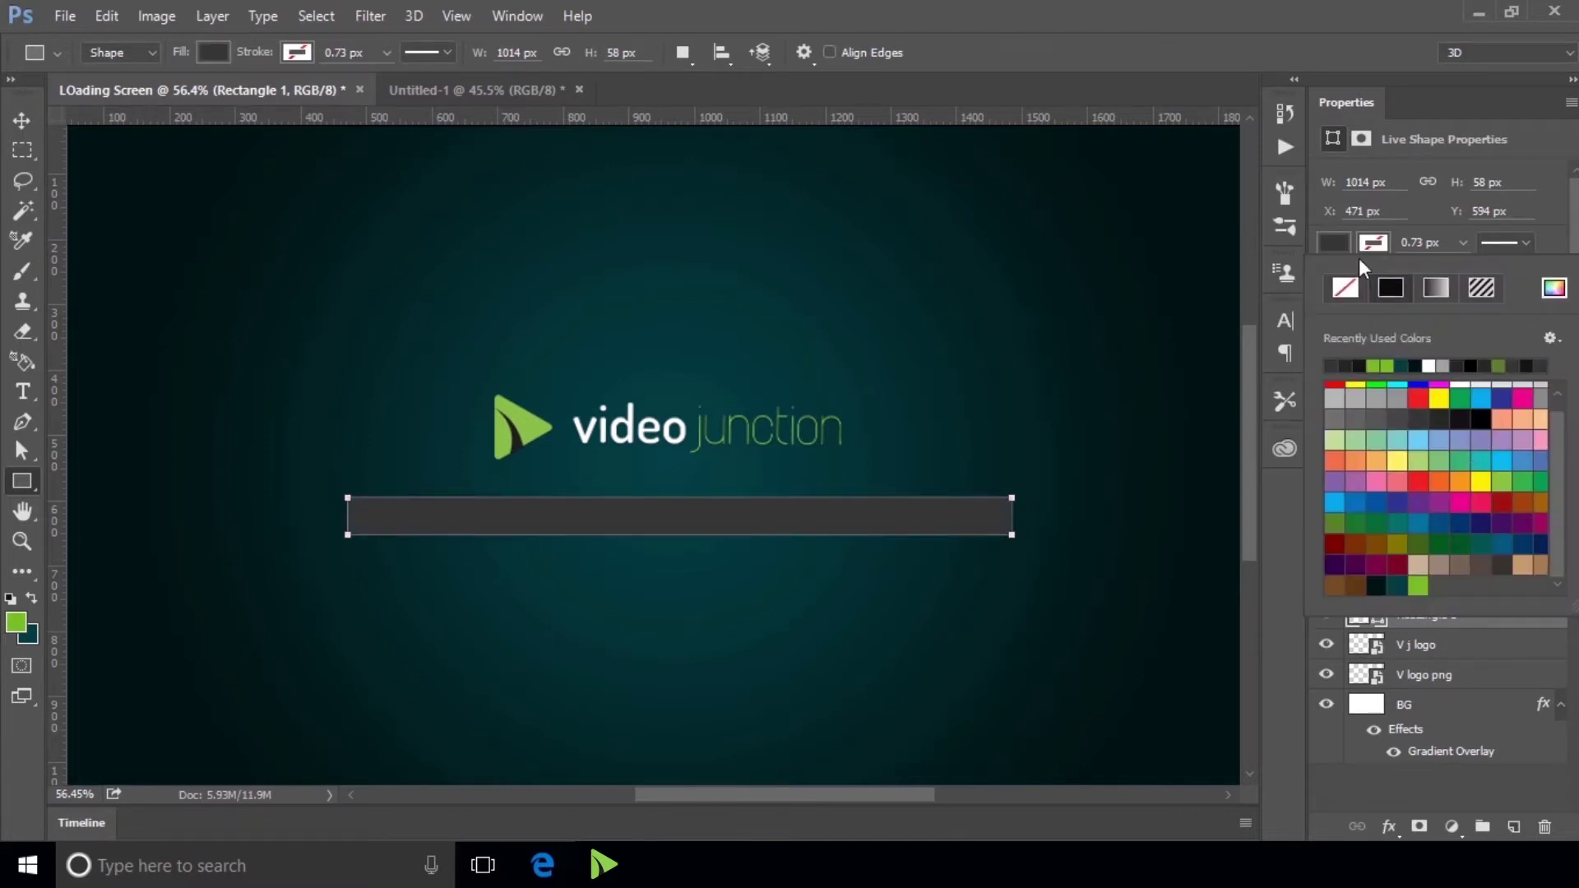
click(1341, 232)
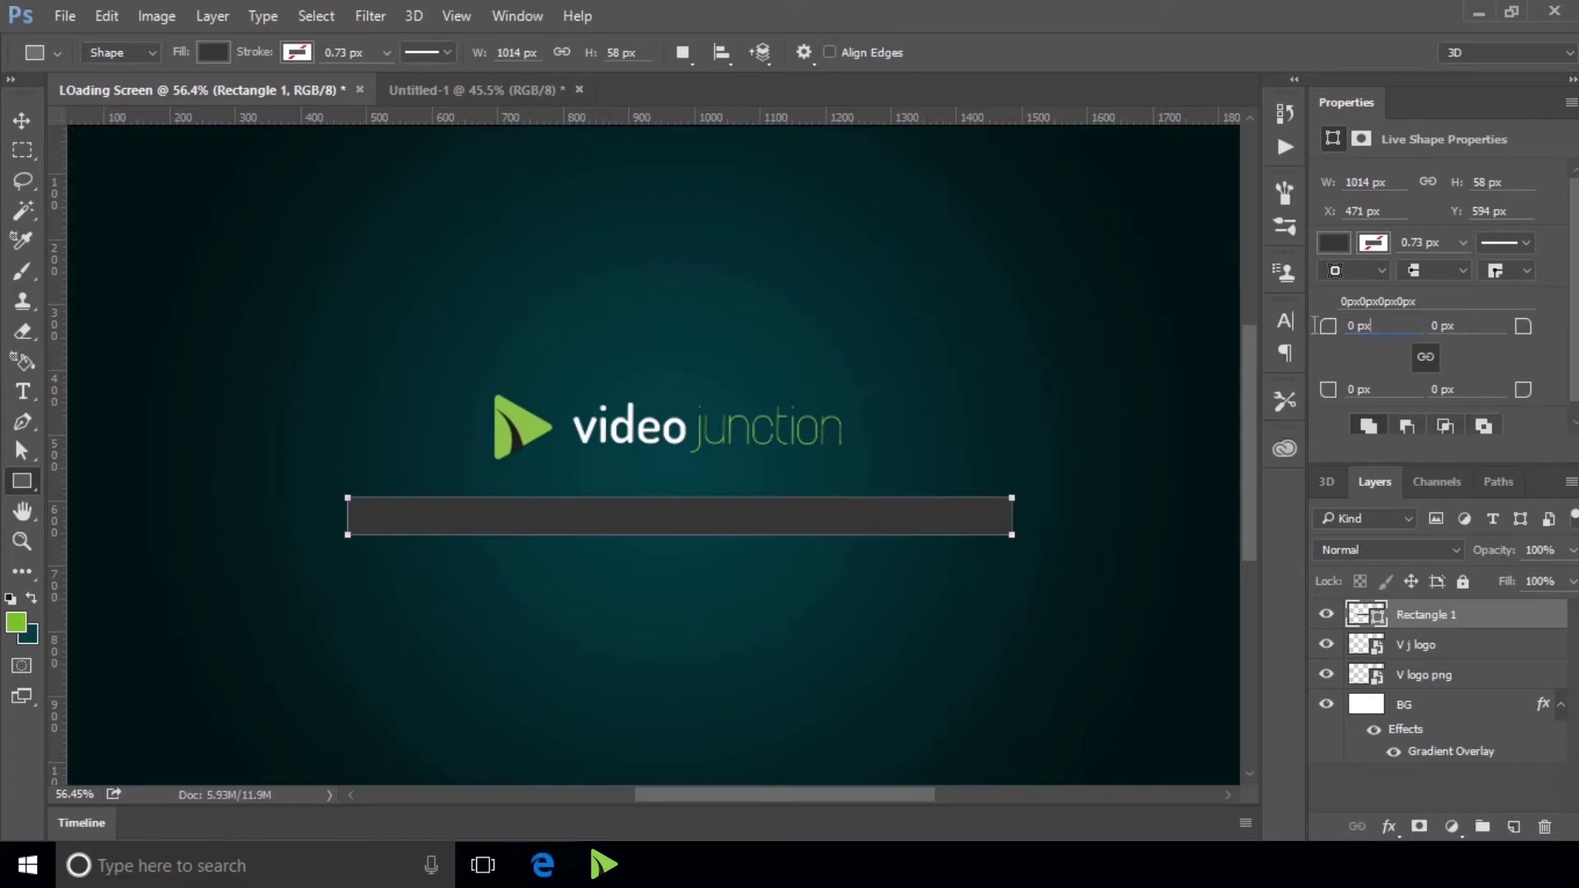
text(29)
key(Return)
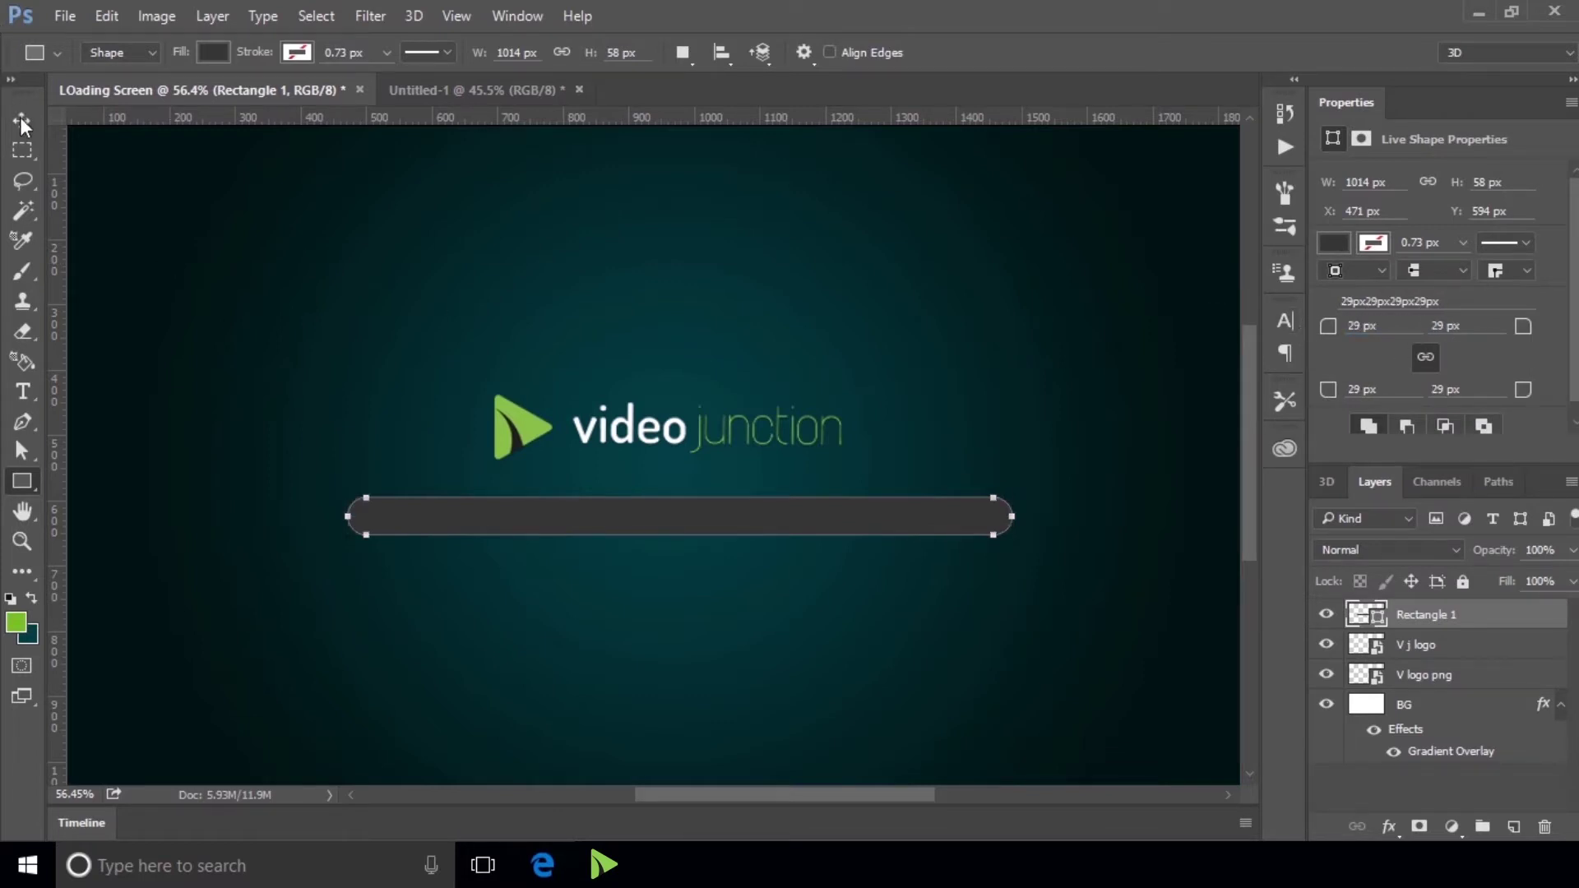
- Centre the rounded bar horizontally on the canvas beneath the logo
click(20, 119)
scroll(1103, 451, down, 2)
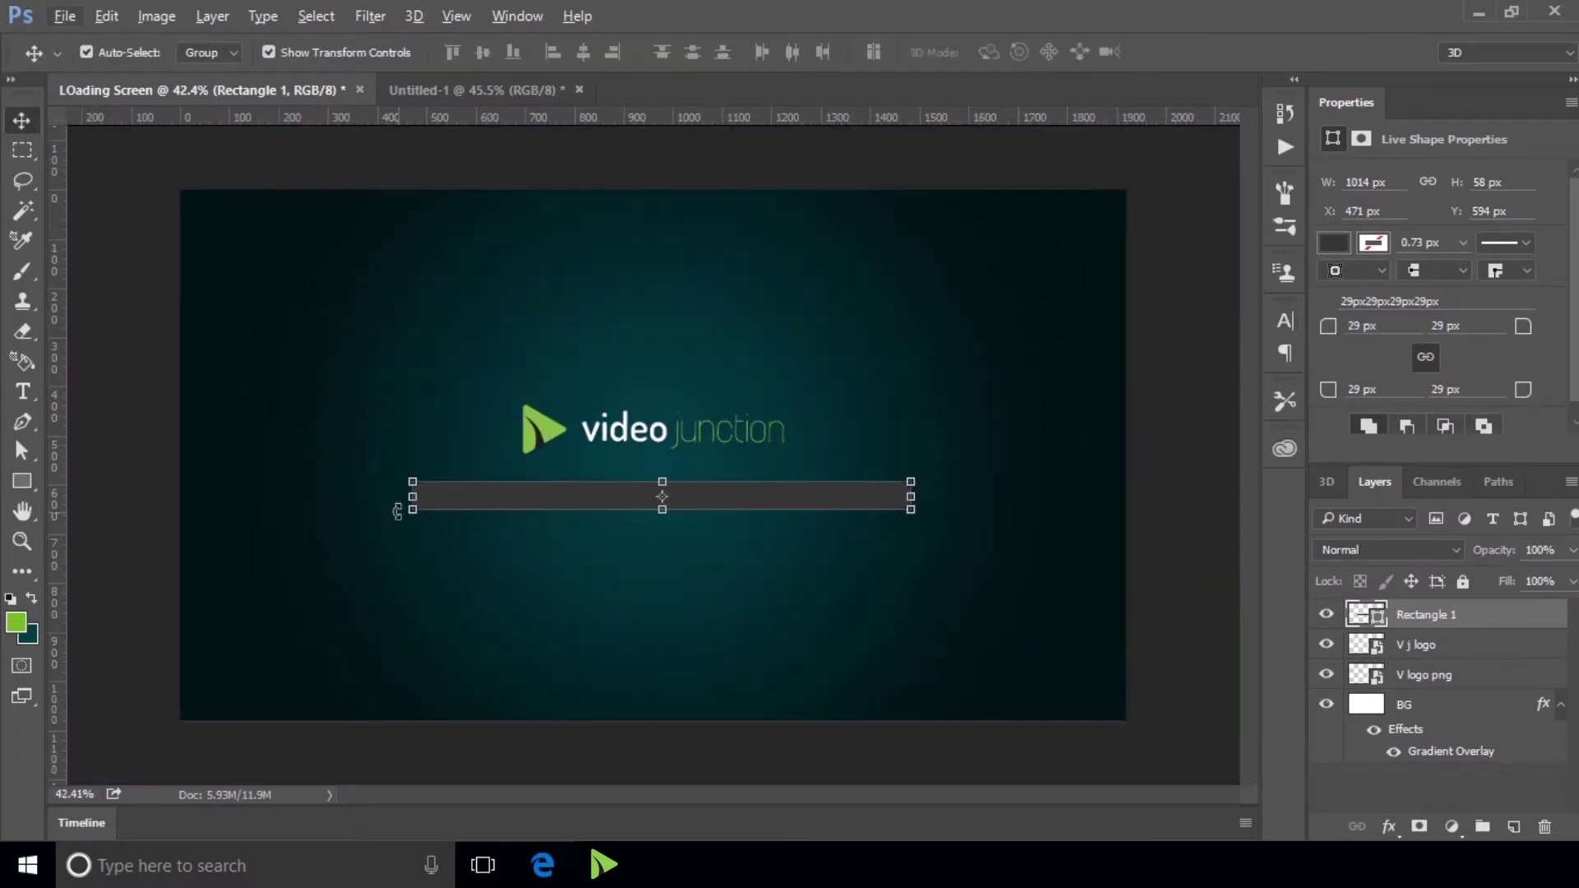
key(ctrl+0)
drag(788, 514, 779, 514)
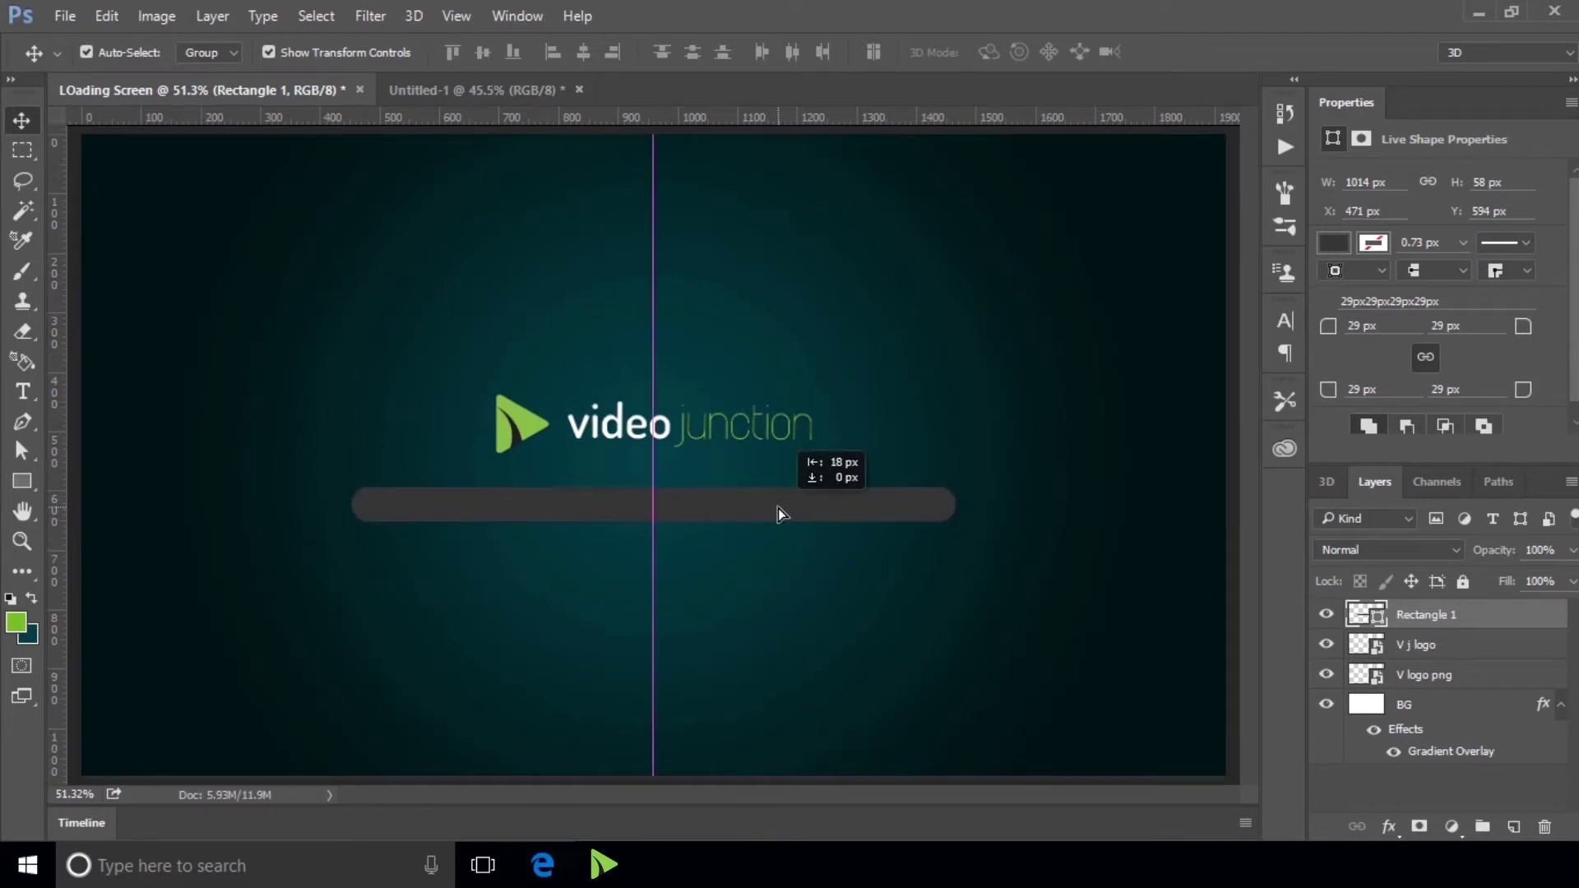
drag(780, 513, 778, 505)
scroll(770, 529, up, 2)
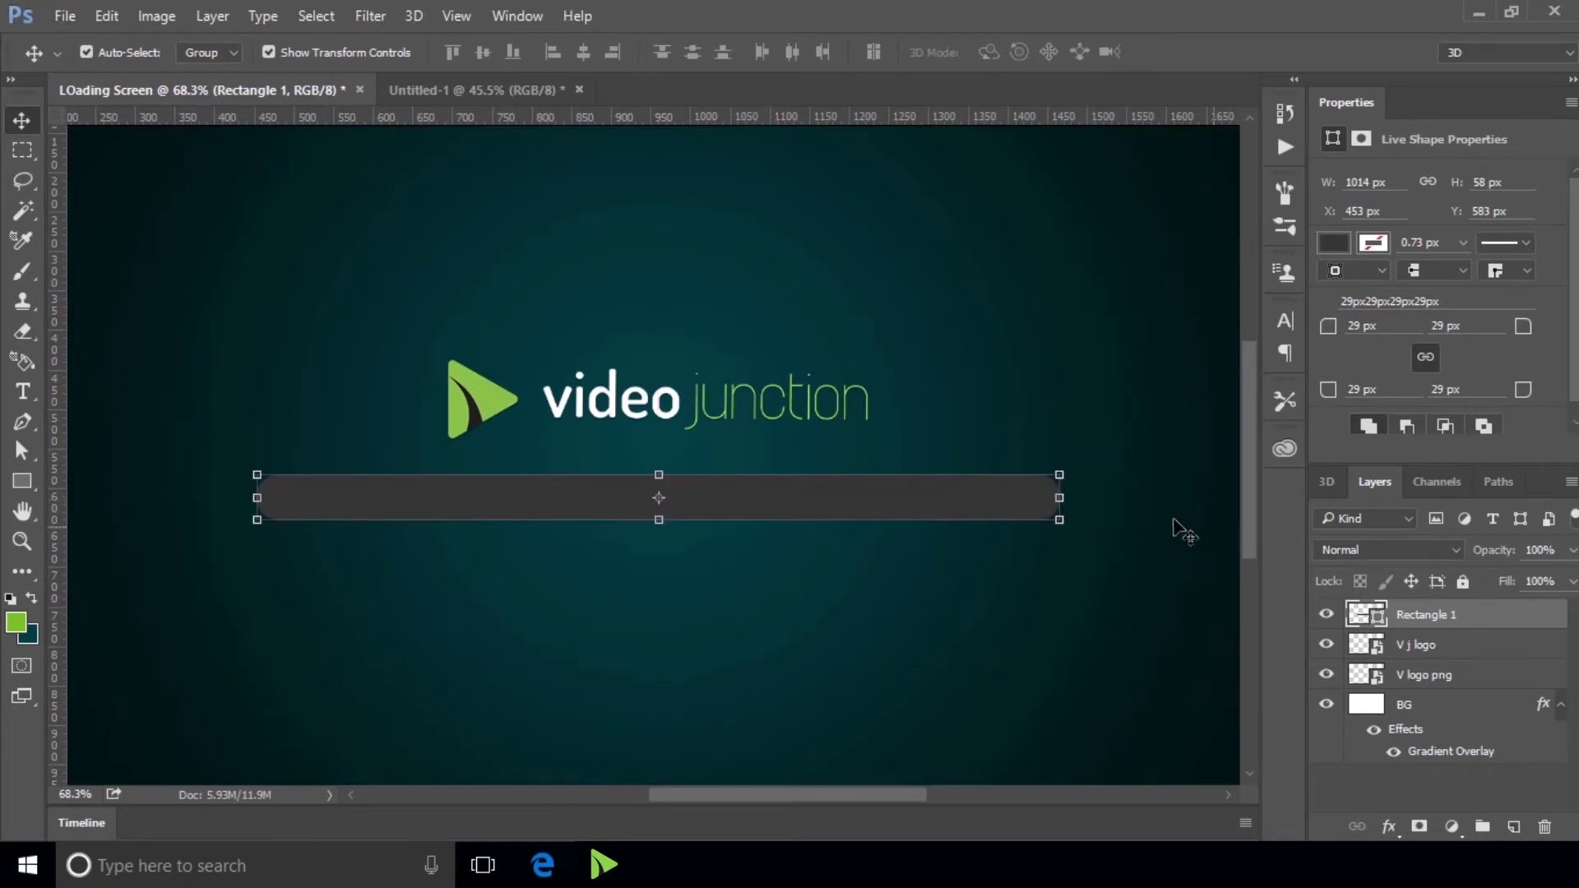
- Add a Drop Shadow to Rectangle 1 with 72 opacity, distance 4 and size 4
click(1388, 829)
click(1408, 849)
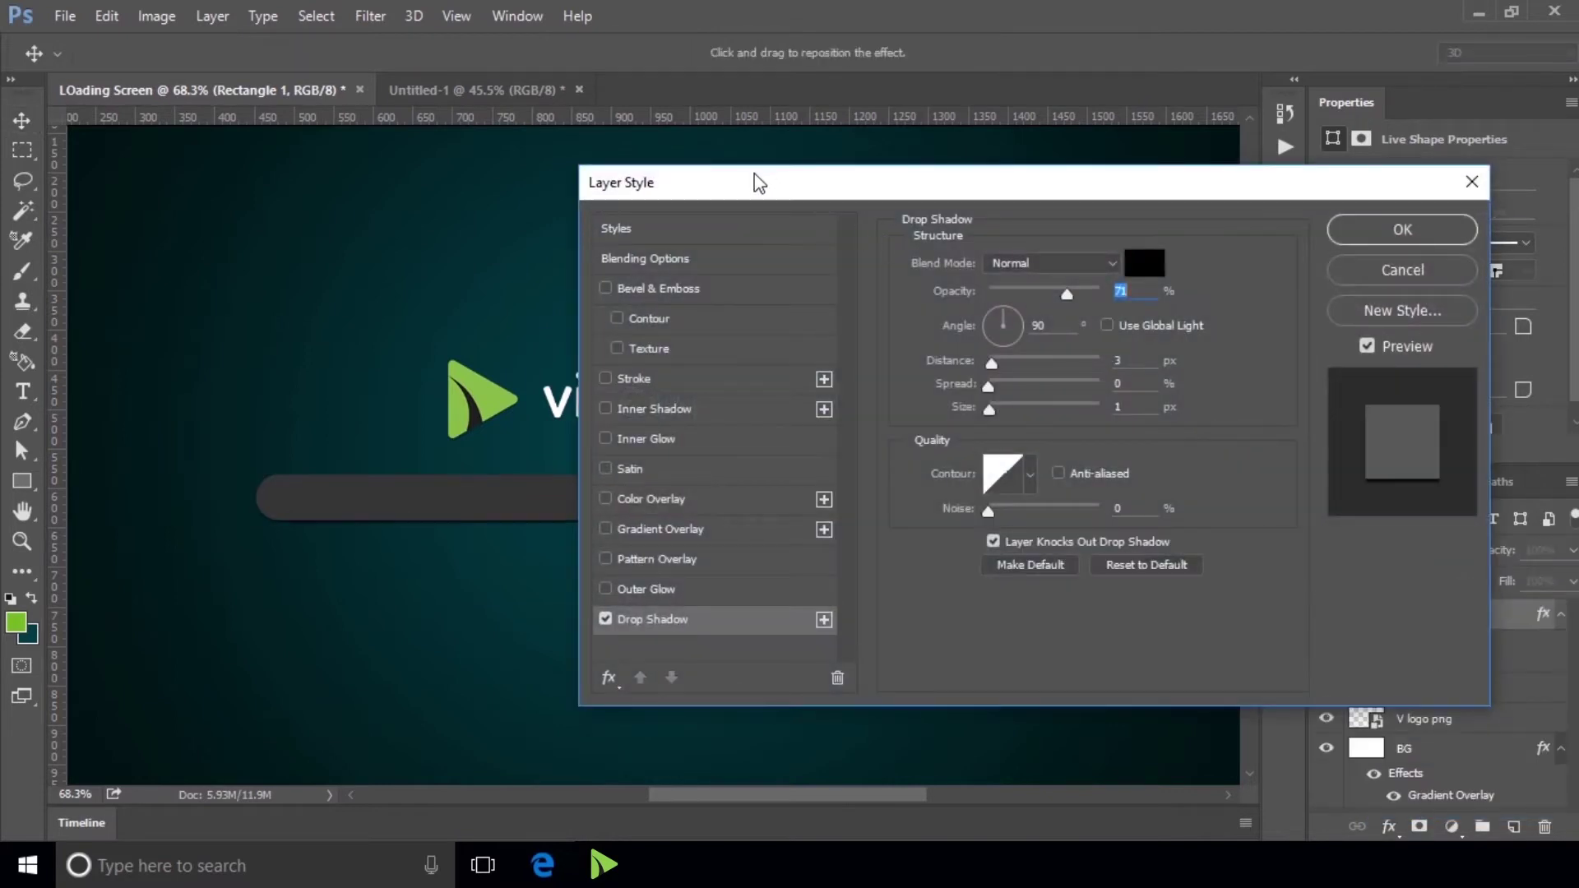
drag(796, 200, 1066, 209)
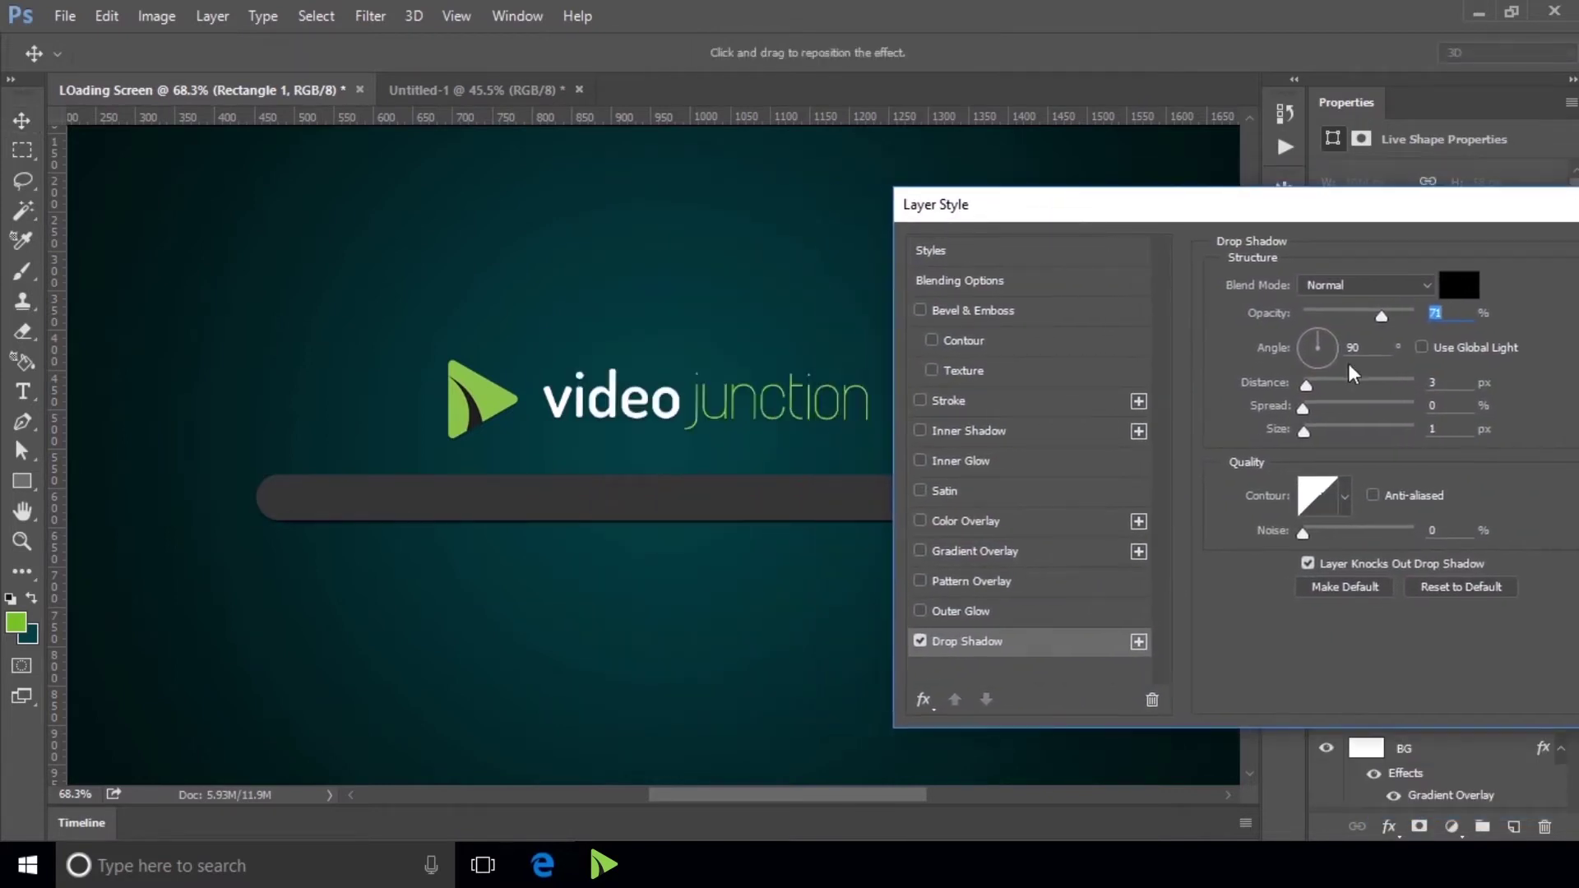
click(1306, 431)
double_click(1438, 382)
text(4)
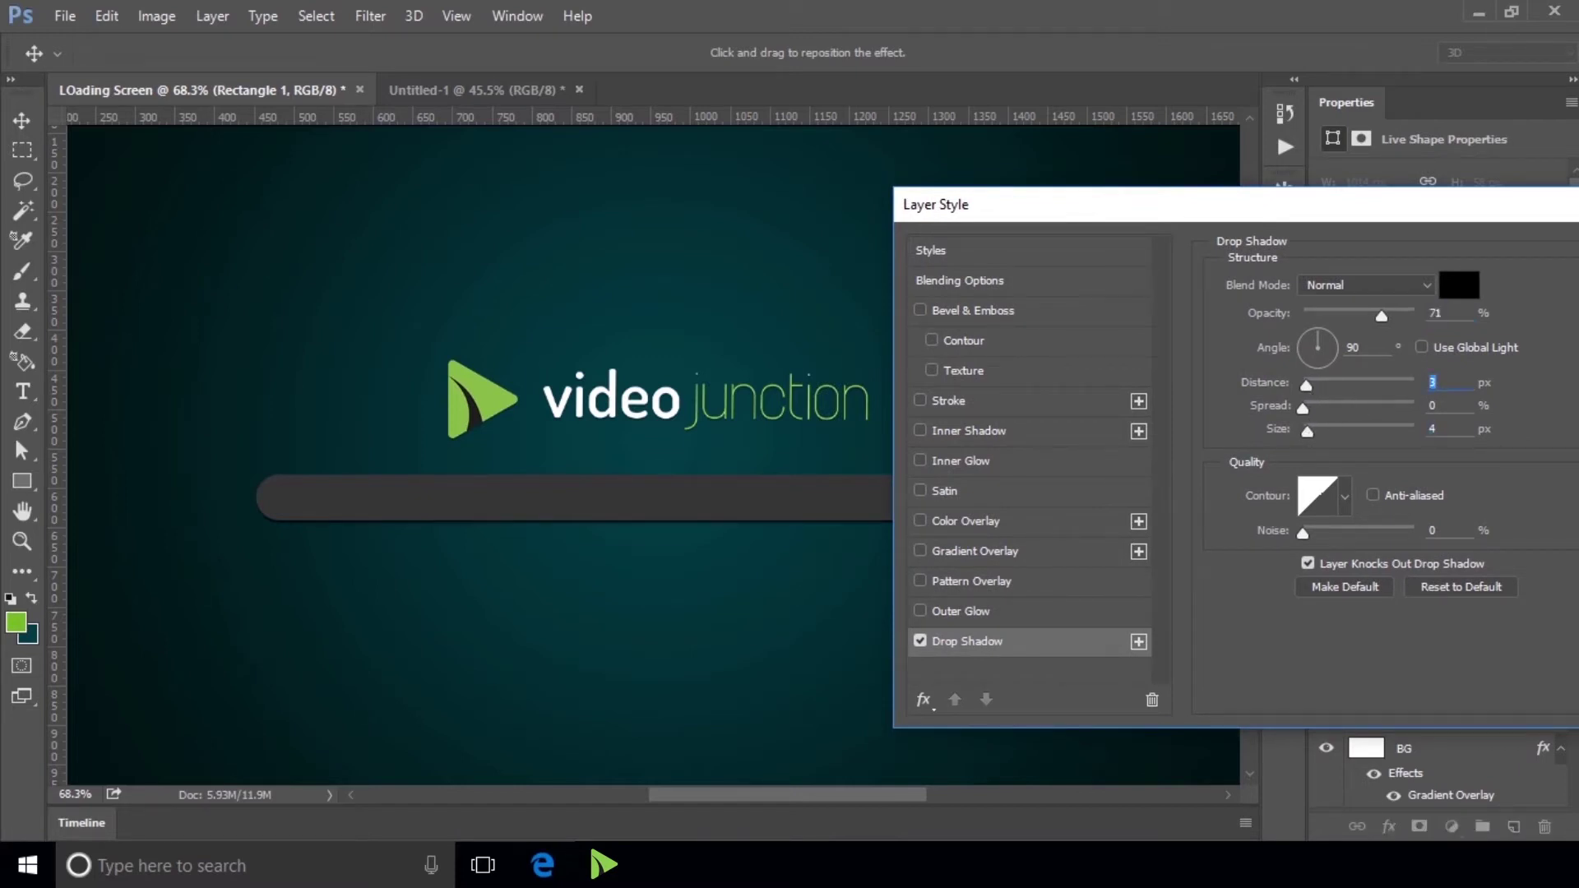
click(1378, 321)
- Add an Inner Shadow with 49% opacity, 6 px distance and 7 px size, and apply both effects
click(1039, 432)
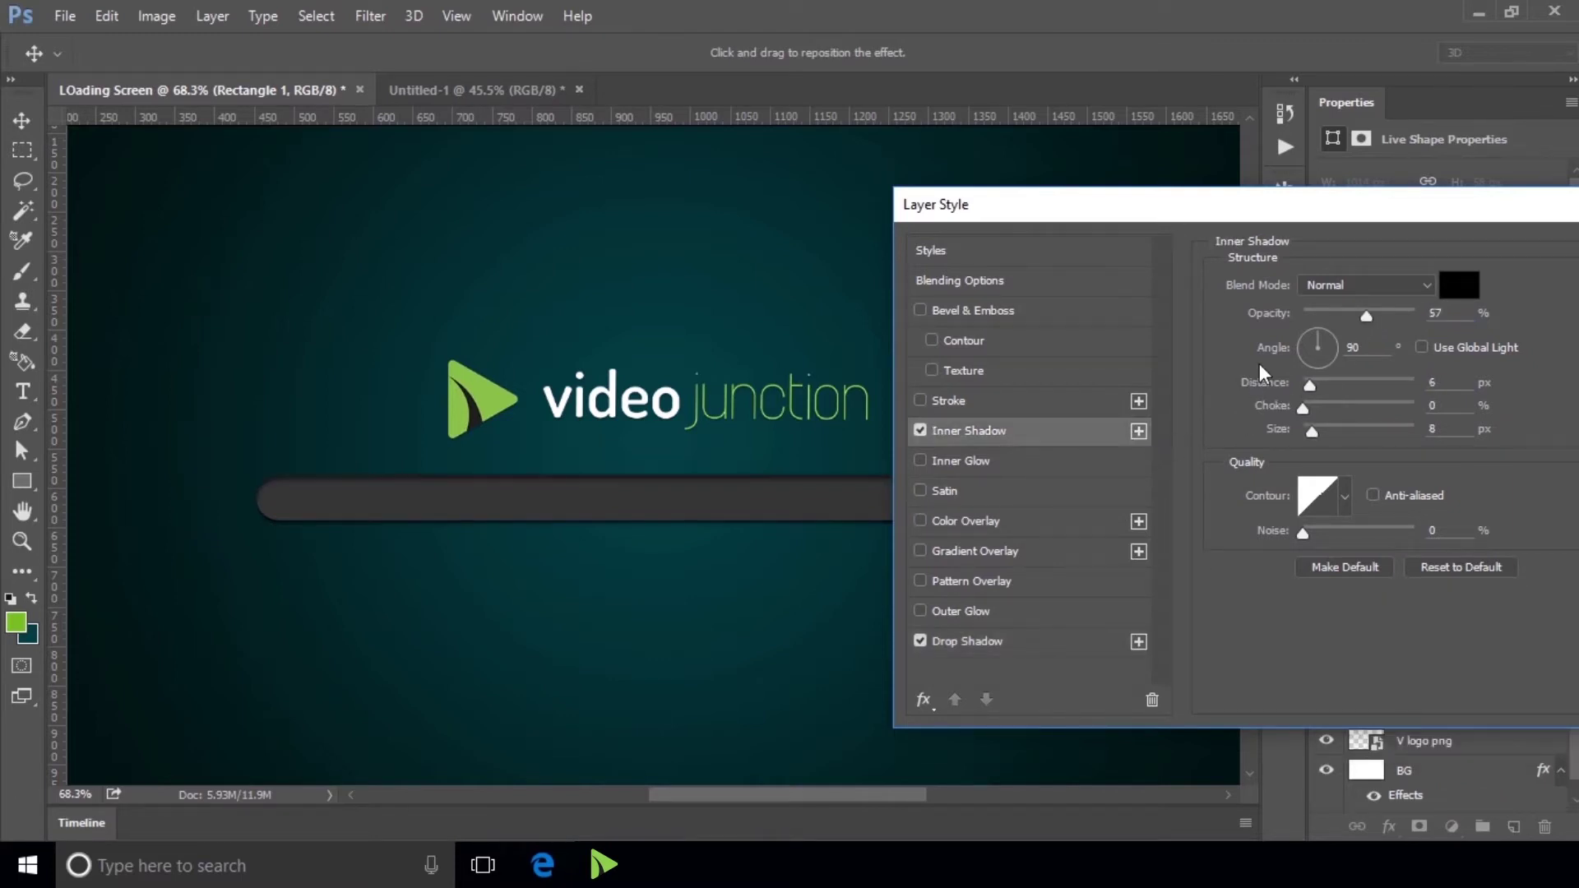
click(1366, 320)
drag(1362, 318, 1357, 321)
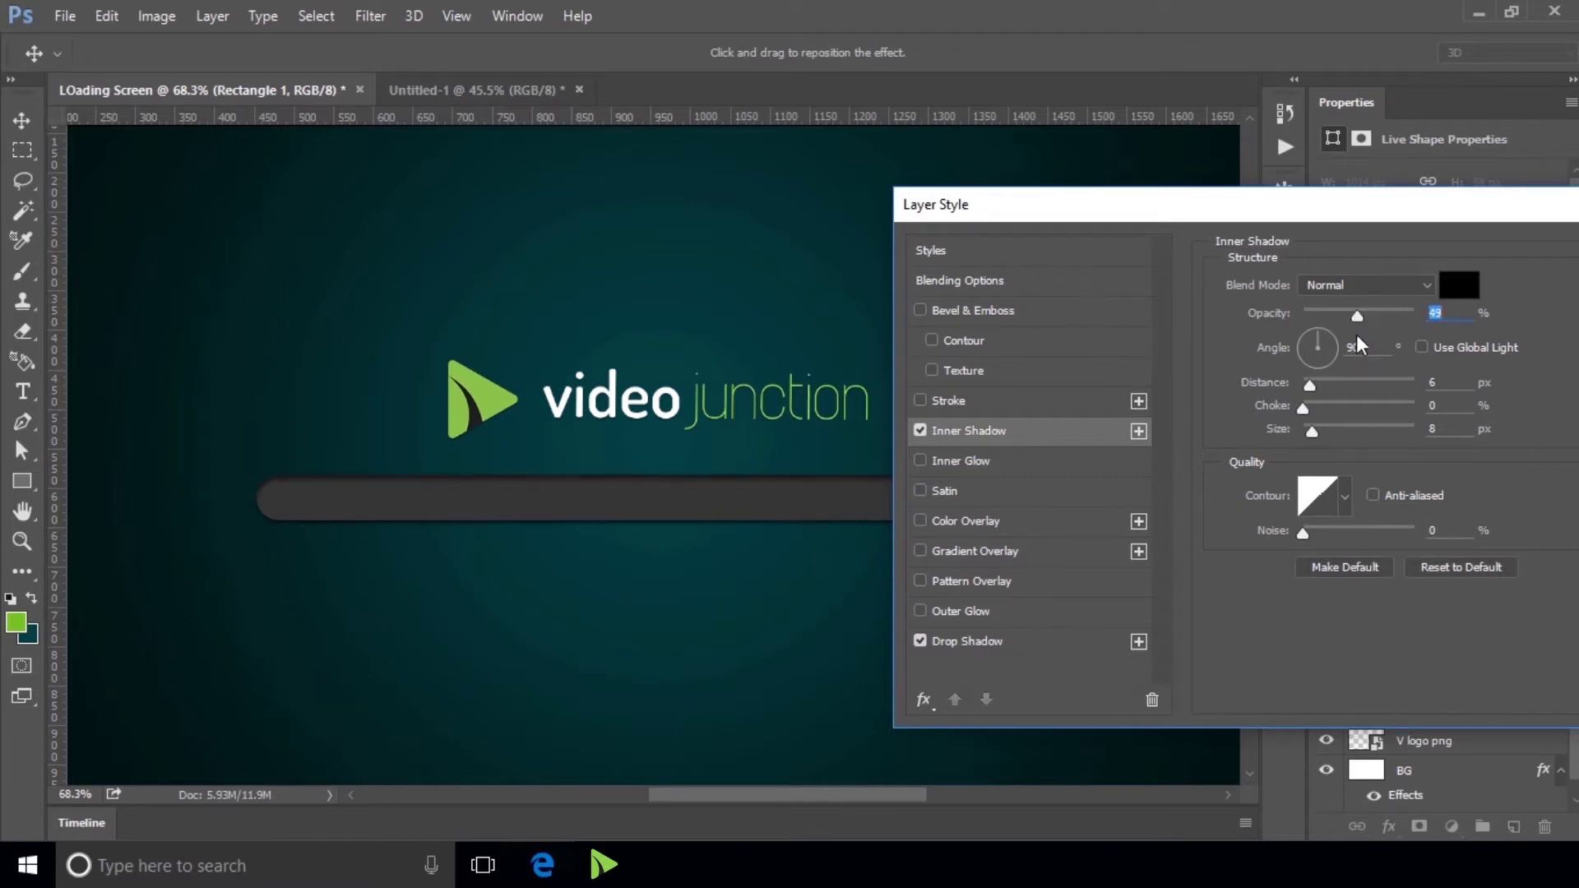
click(1312, 433)
click(1312, 433)
click(1311, 387)
drag(1314, 393, 1310, 393)
drag(1494, 209, 1185, 261)
click(1374, 311)
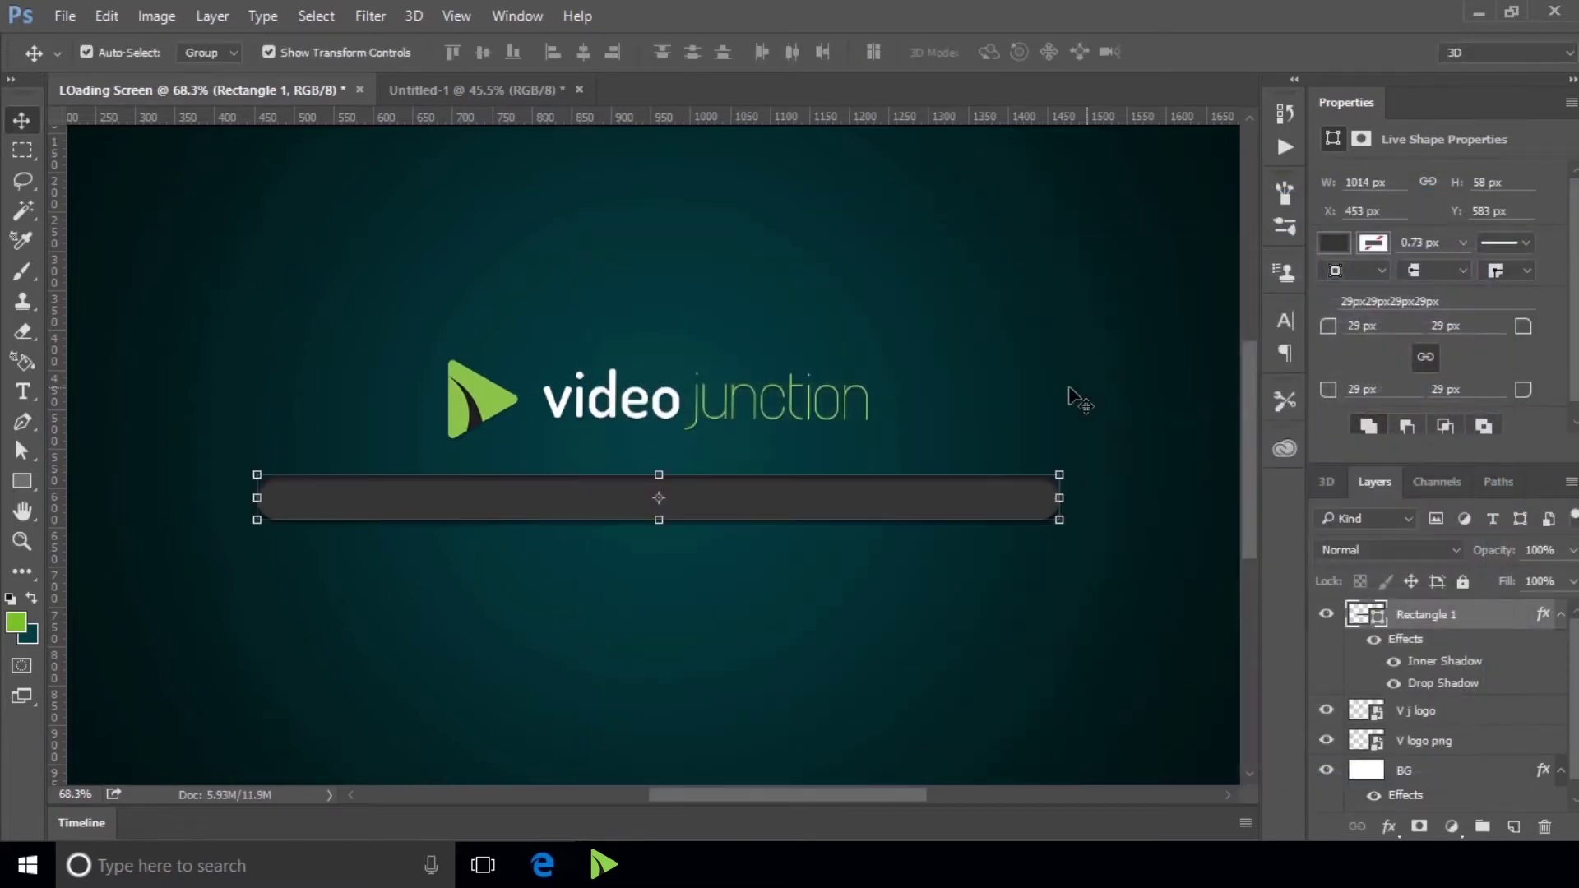
click(1560, 618)
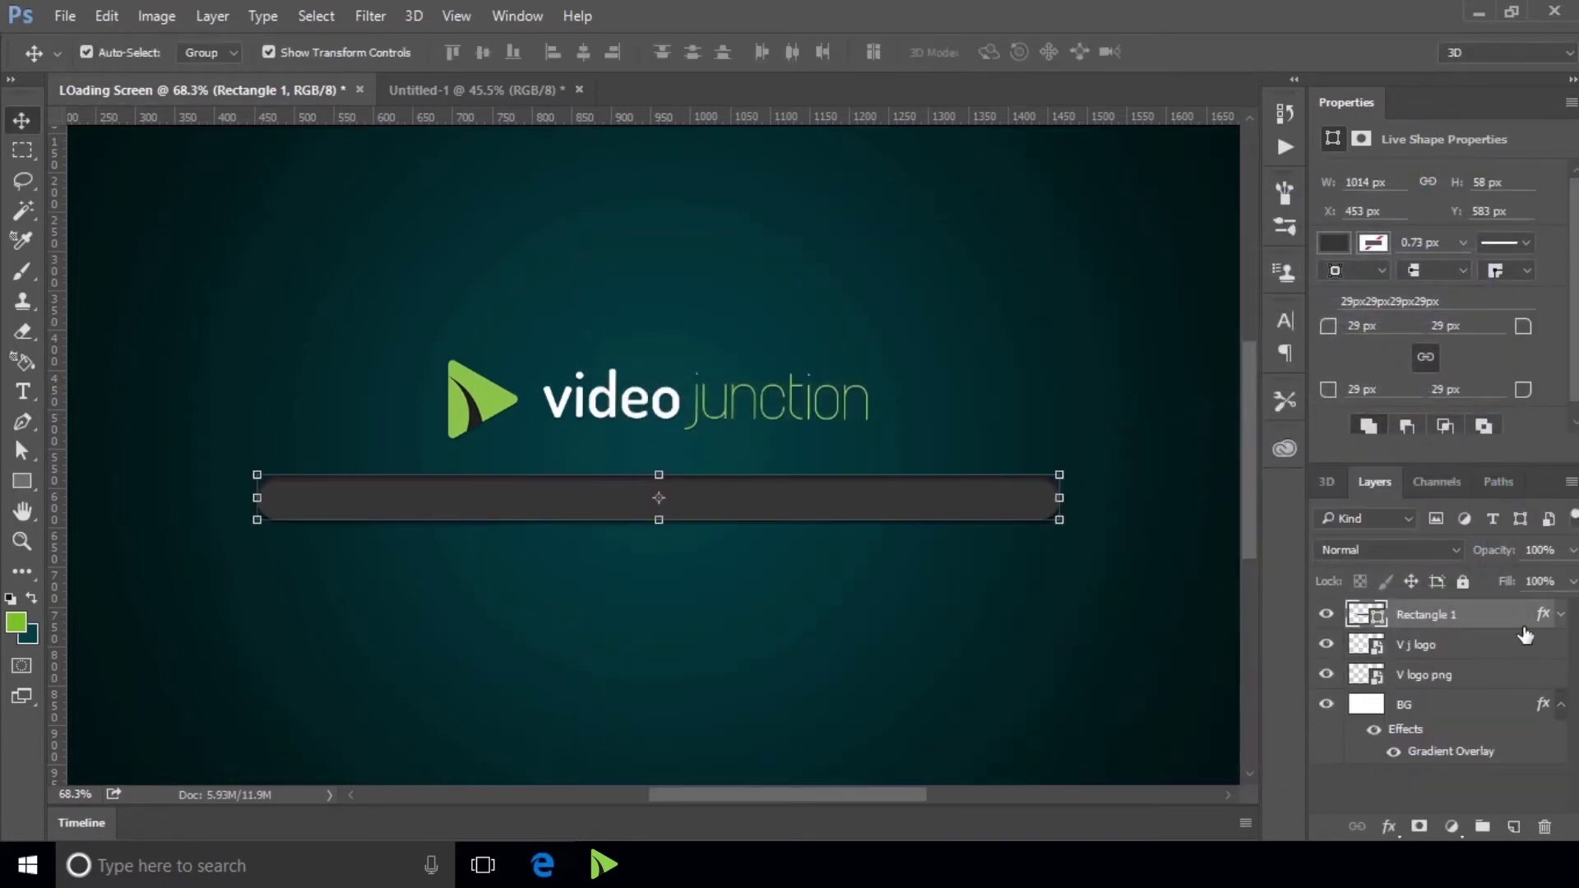
- Duplicate Rectangle 1 as a layer named 'glow' with its corner radius set to 0
right_click(1468, 621)
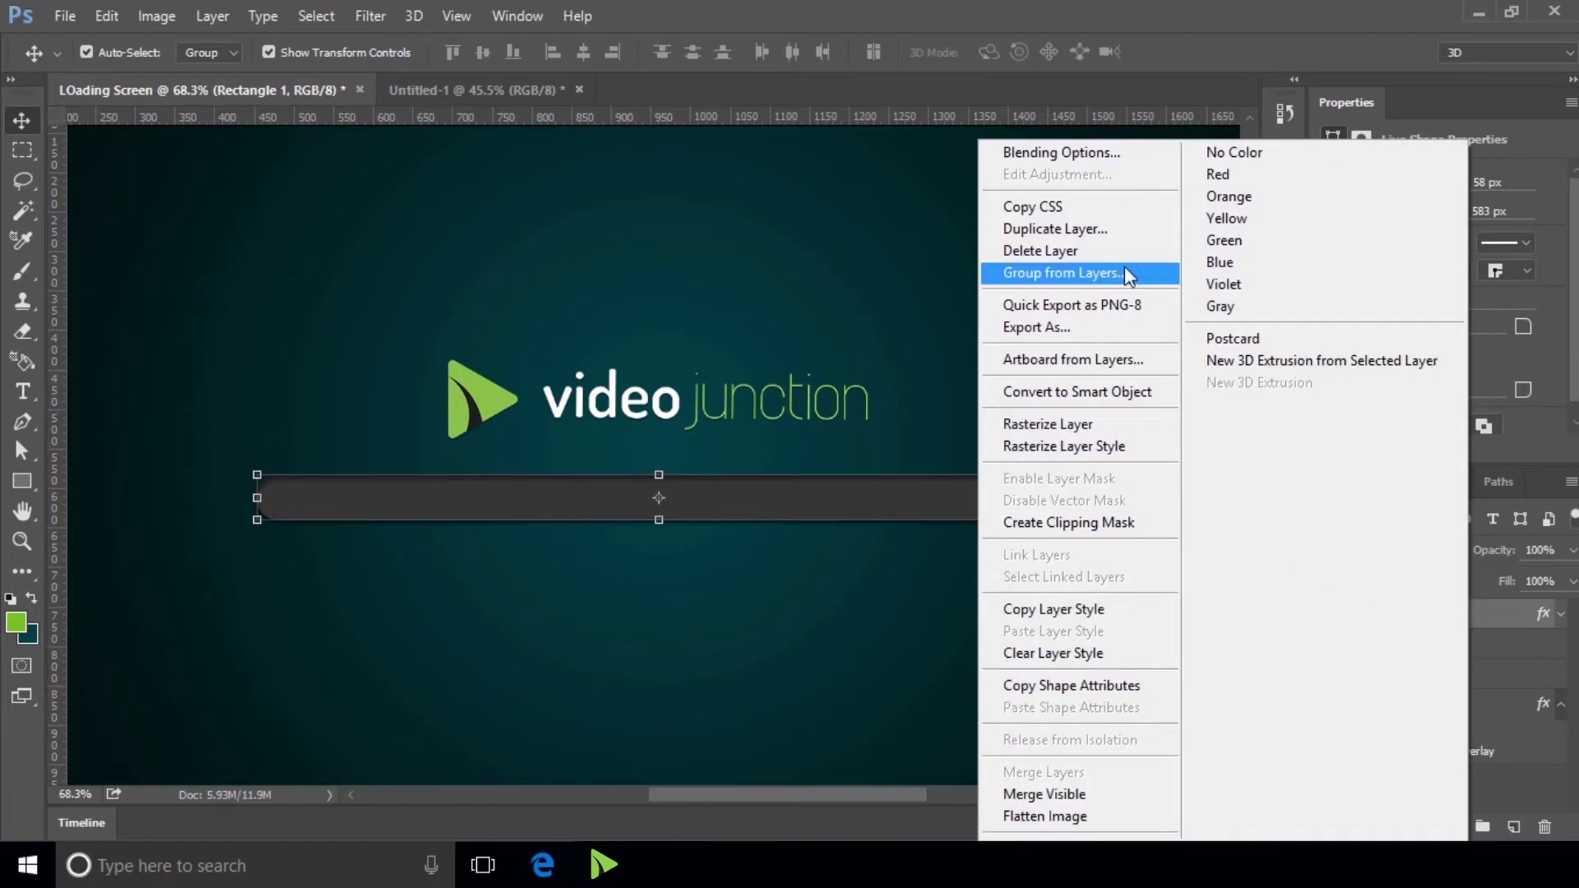
click(1112, 232)
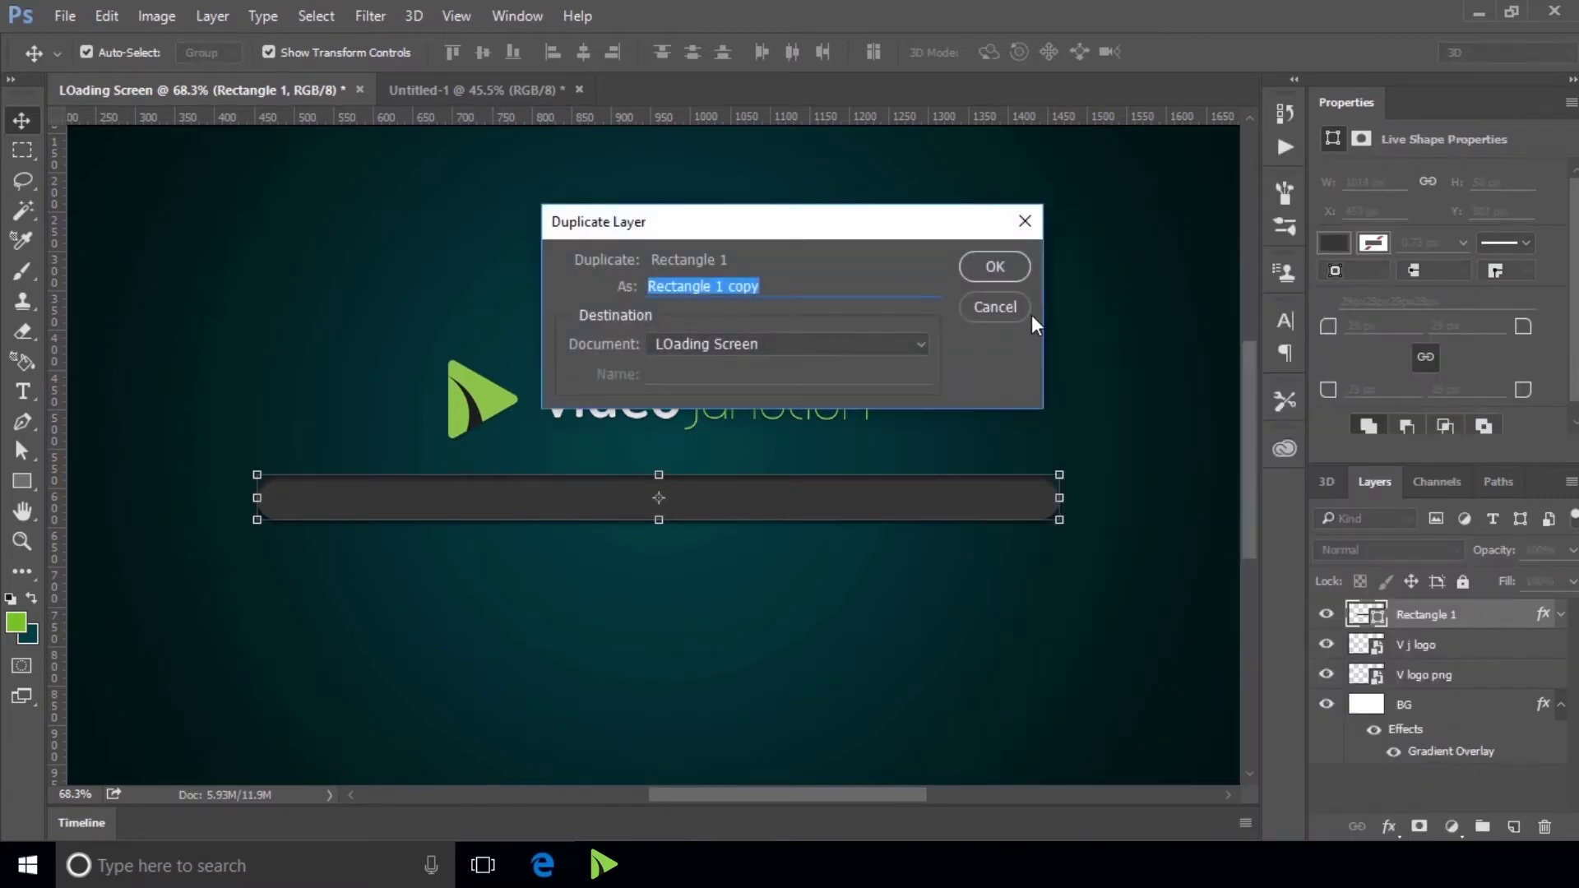
text(glow)
key(Return)
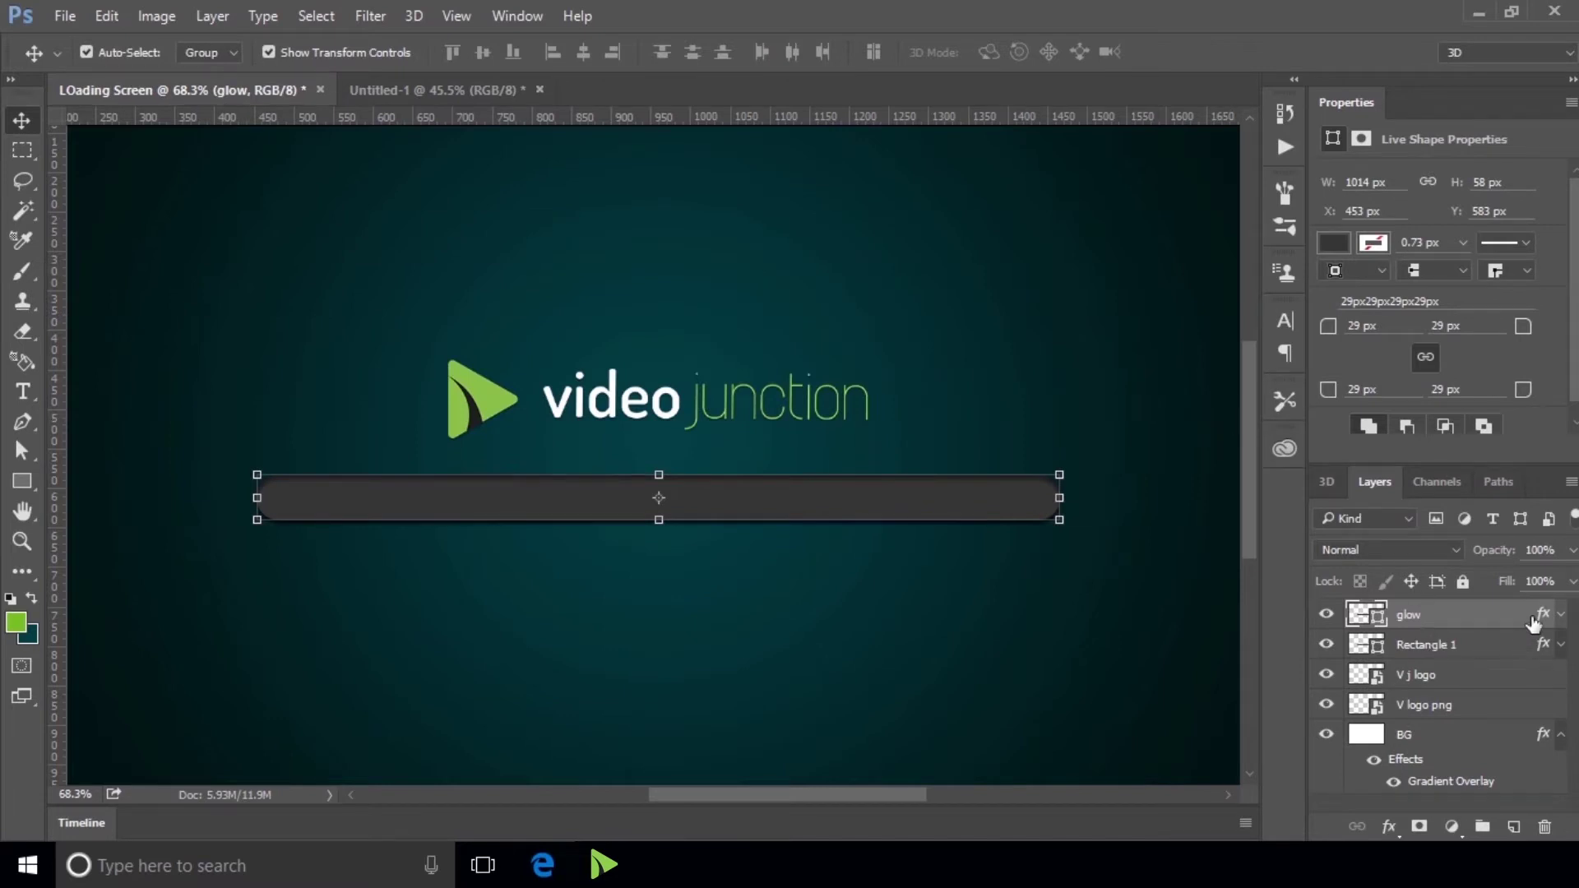
double_click(1380, 333)
text(0)
key(Return)
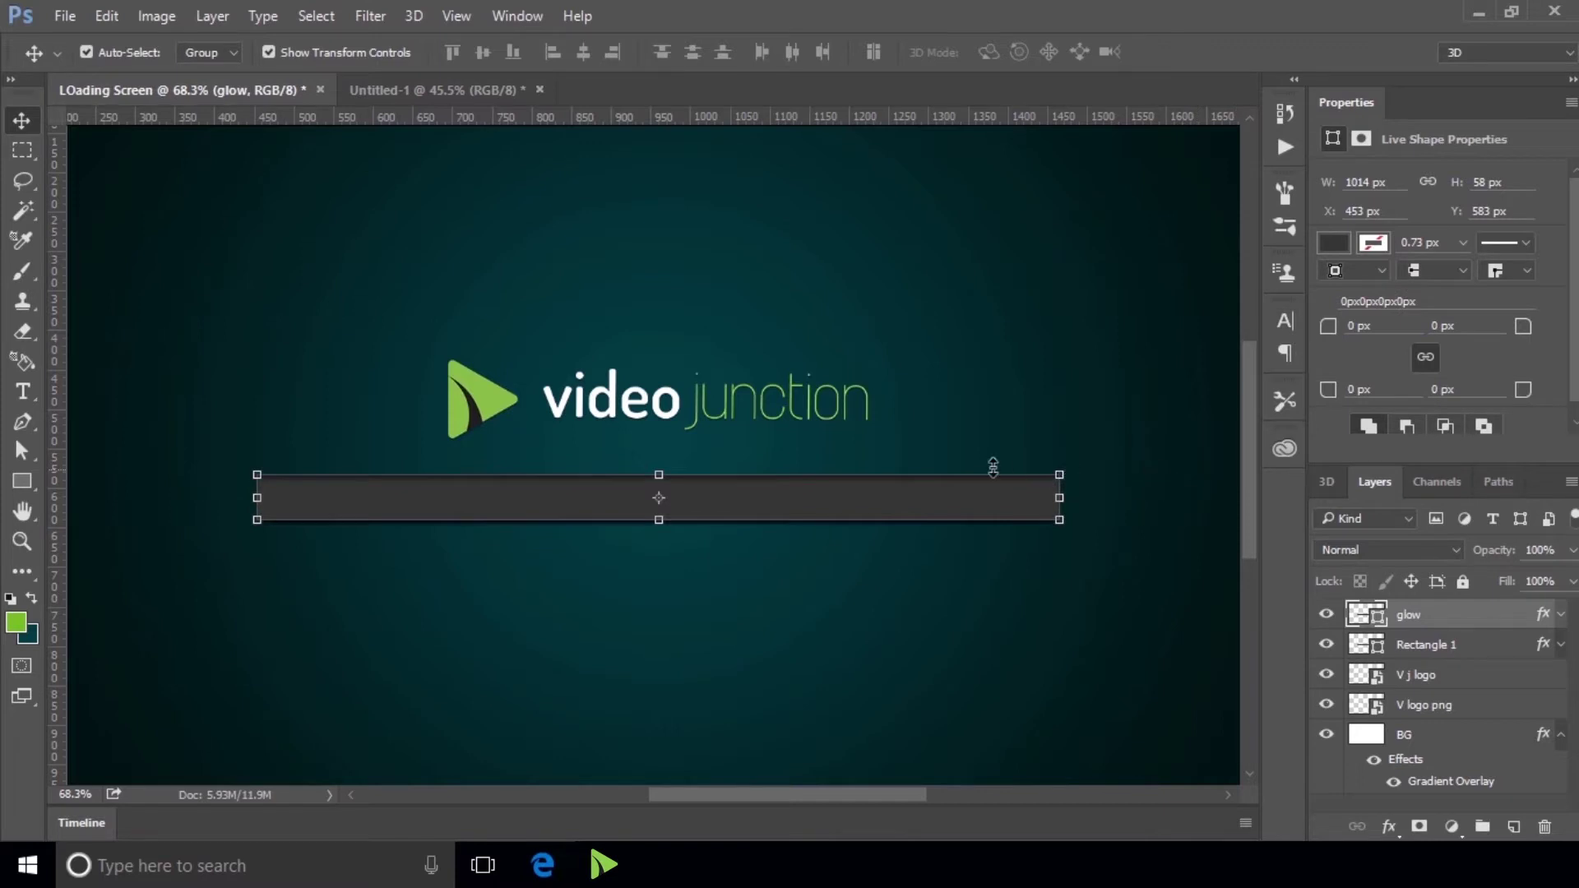
- Transform the glow bar smaller so it fits inside the dark grey track
scroll(994, 467, up, 2)
scroll(994, 467, up, 2)
scroll(993, 467, up, 4)
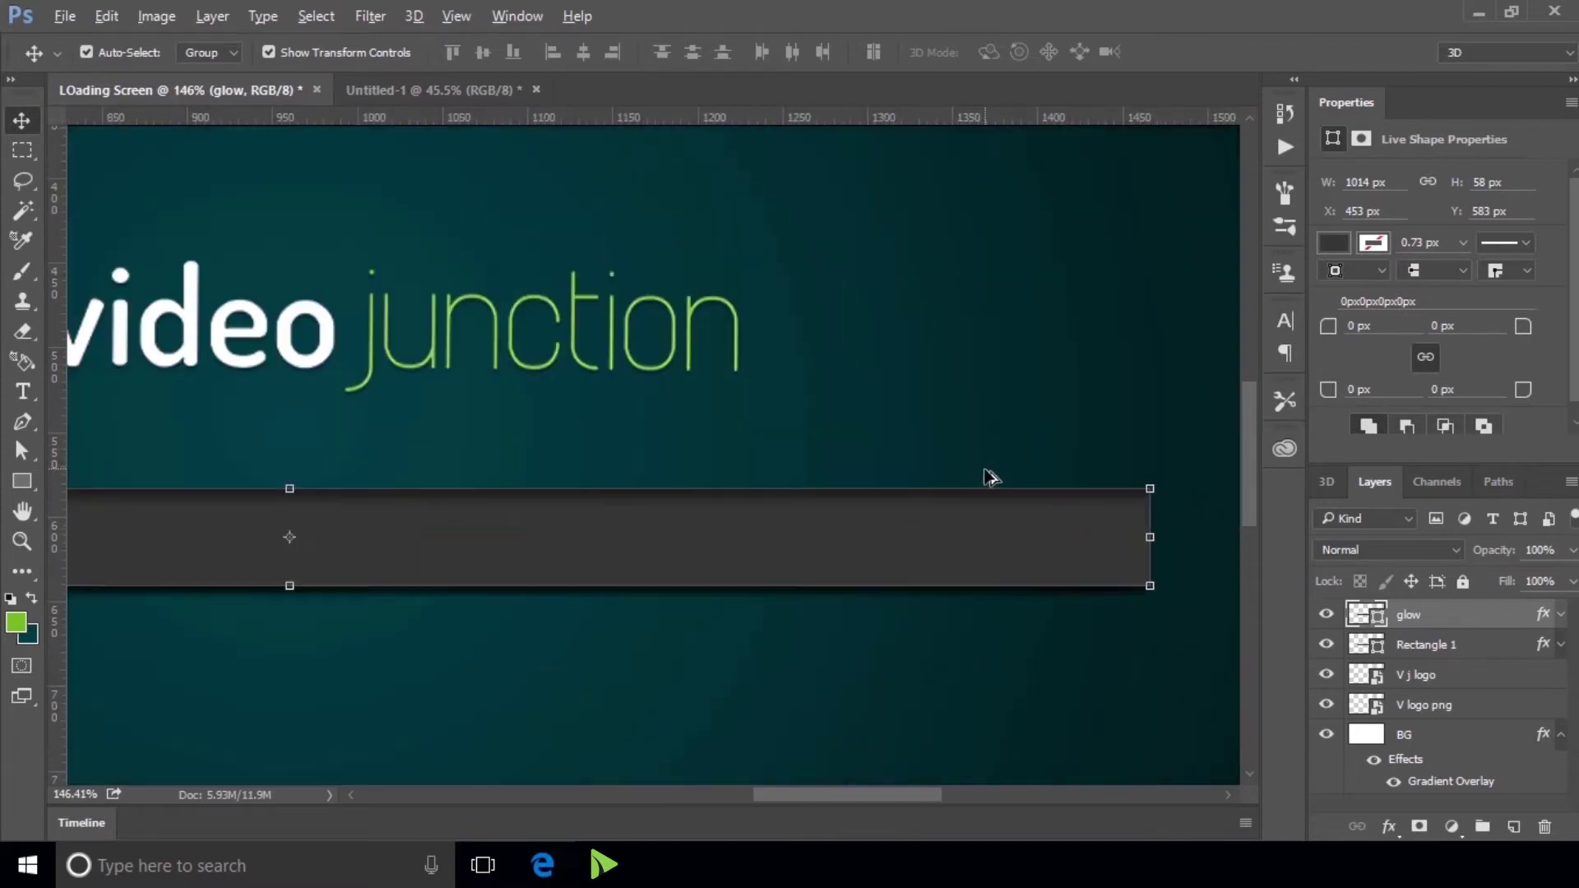
click(1150, 490)
drag(1151, 486, 979, 522)
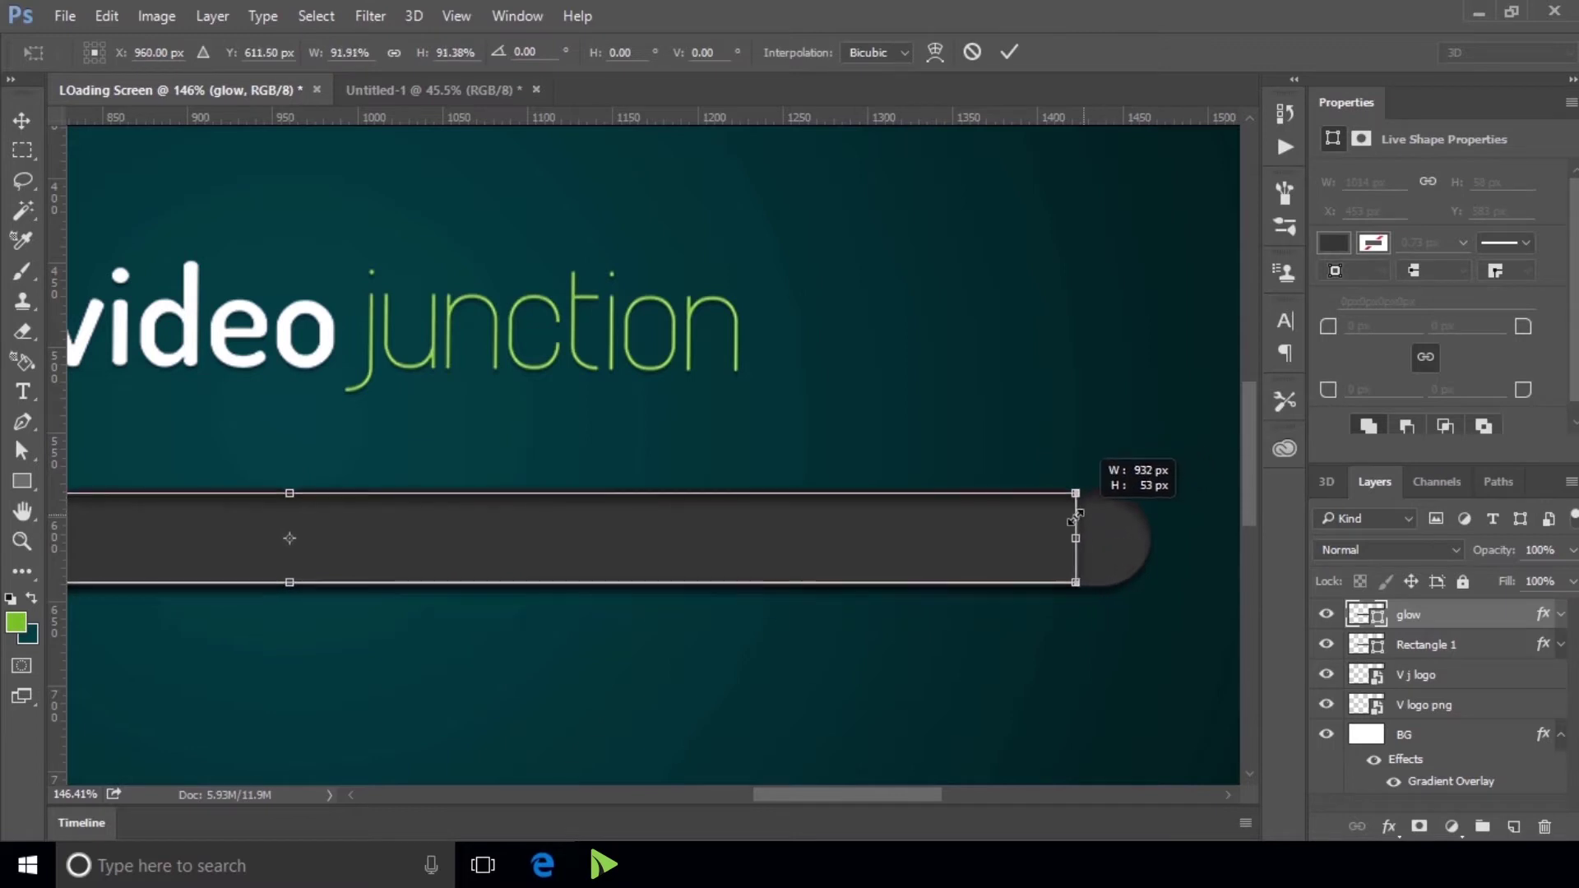
drag(979, 522, 1145, 545)
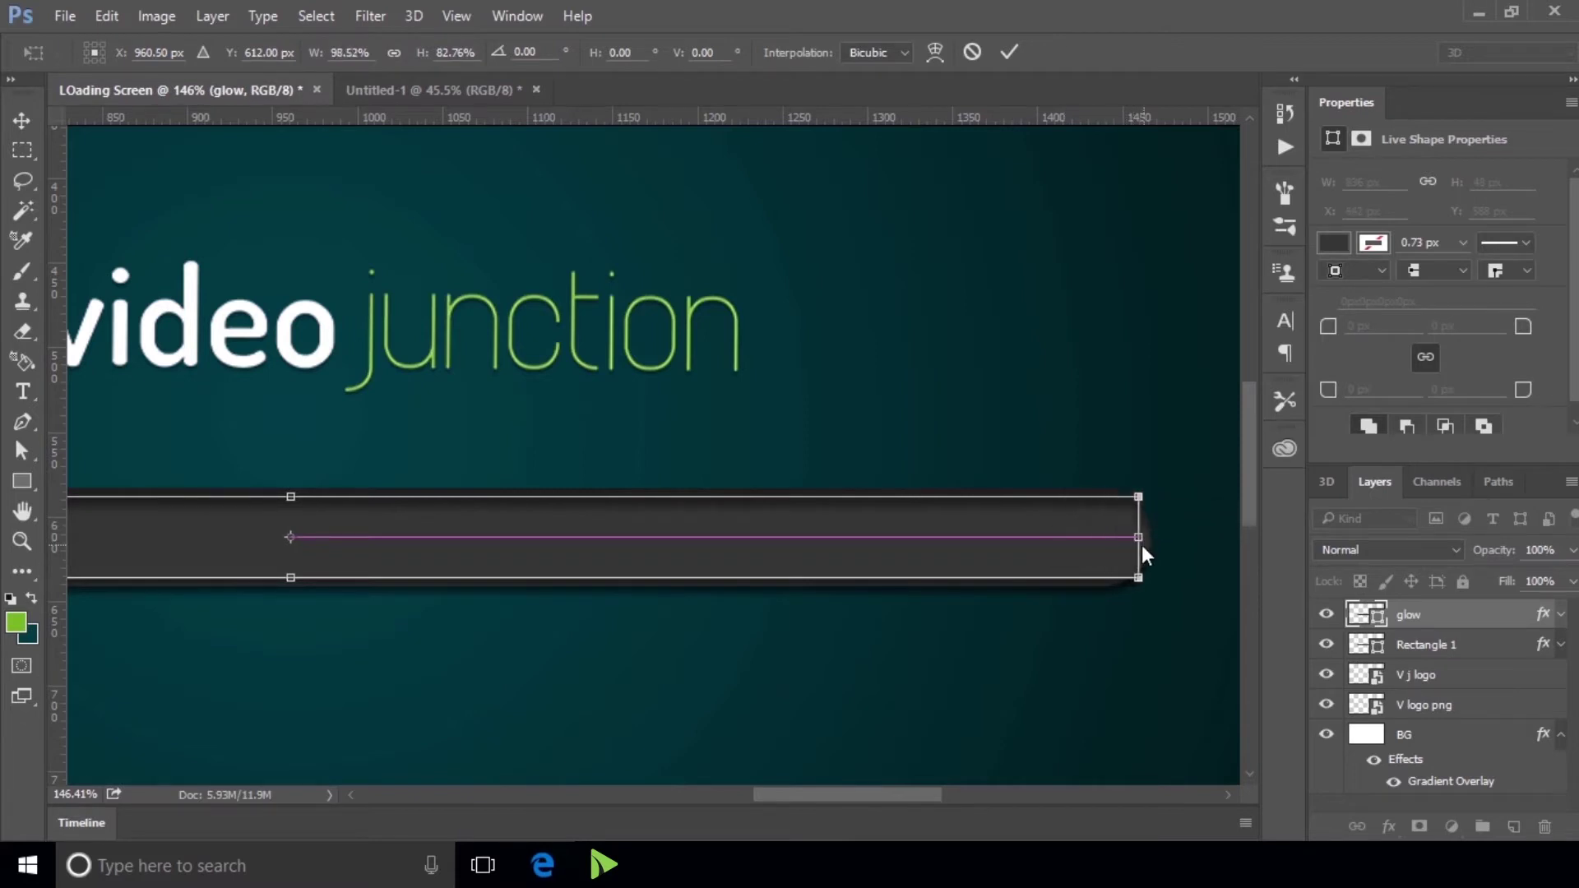
click(23, 118)
click(741, 344)
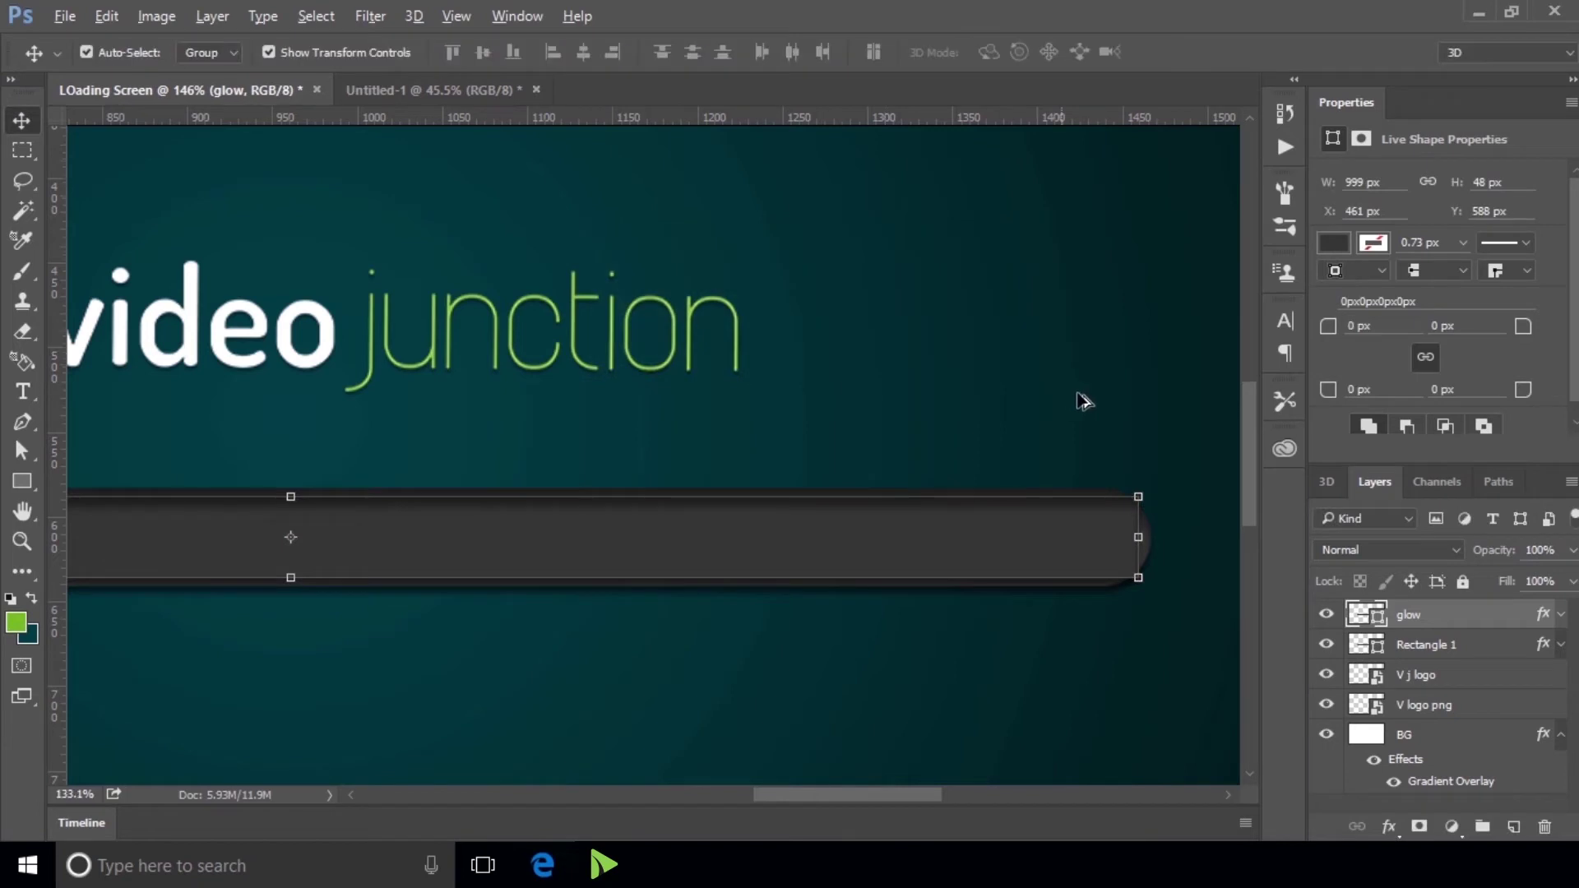
scroll(1093, 406, down, 3)
scroll(1069, 428, up, 2)
scroll(1119, 399, up, 1)
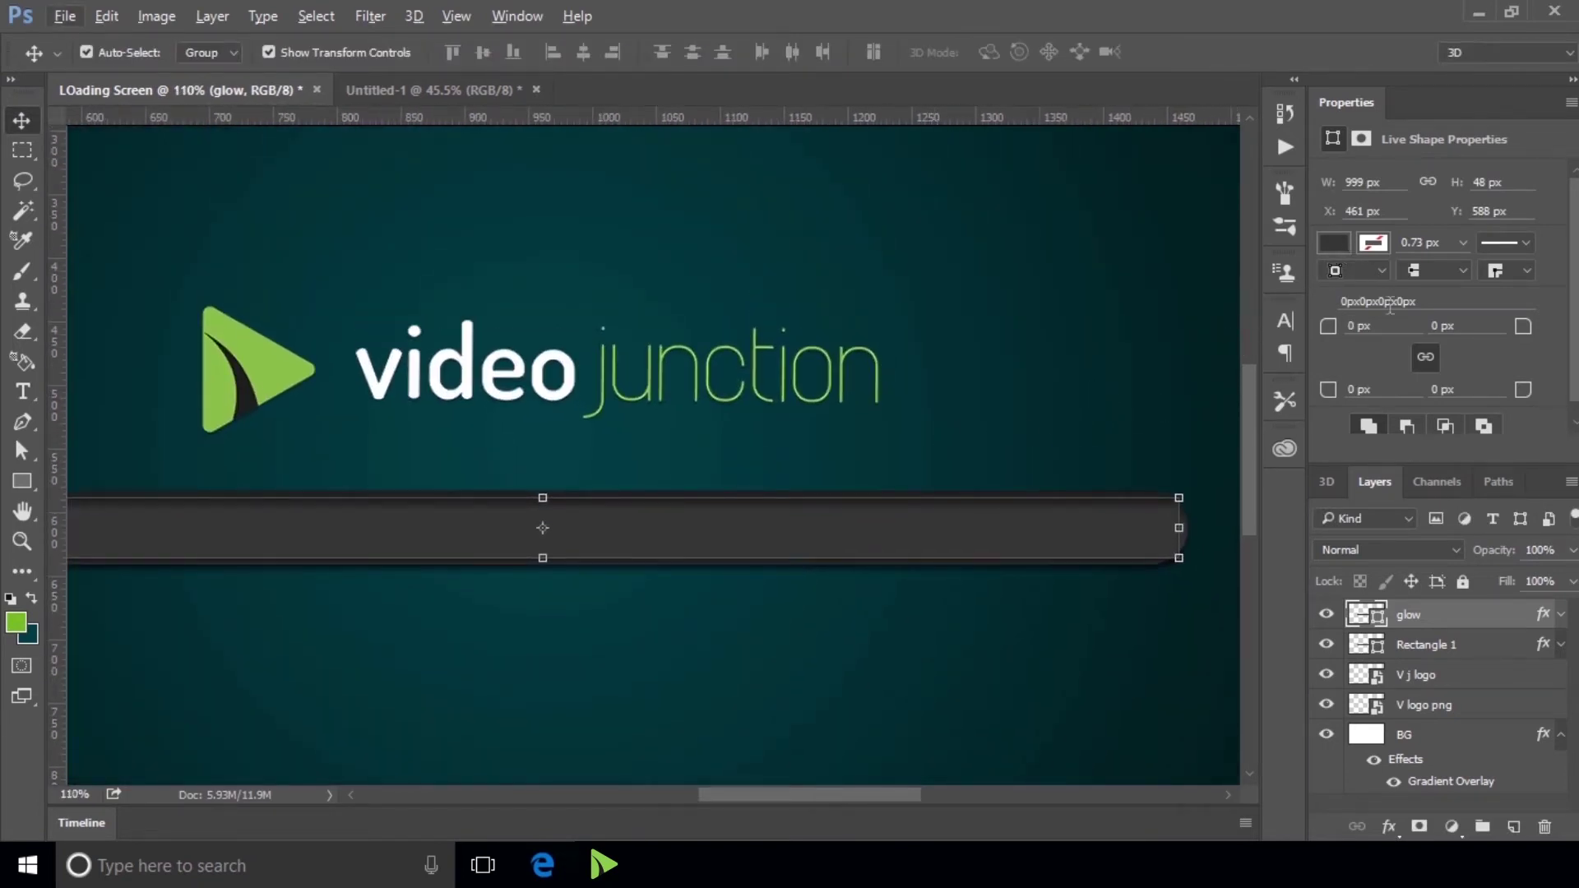
- Round all corners of the glow bar to 24 px
click(1390, 326)
key(BackSpace)
text(24)
key(Return)
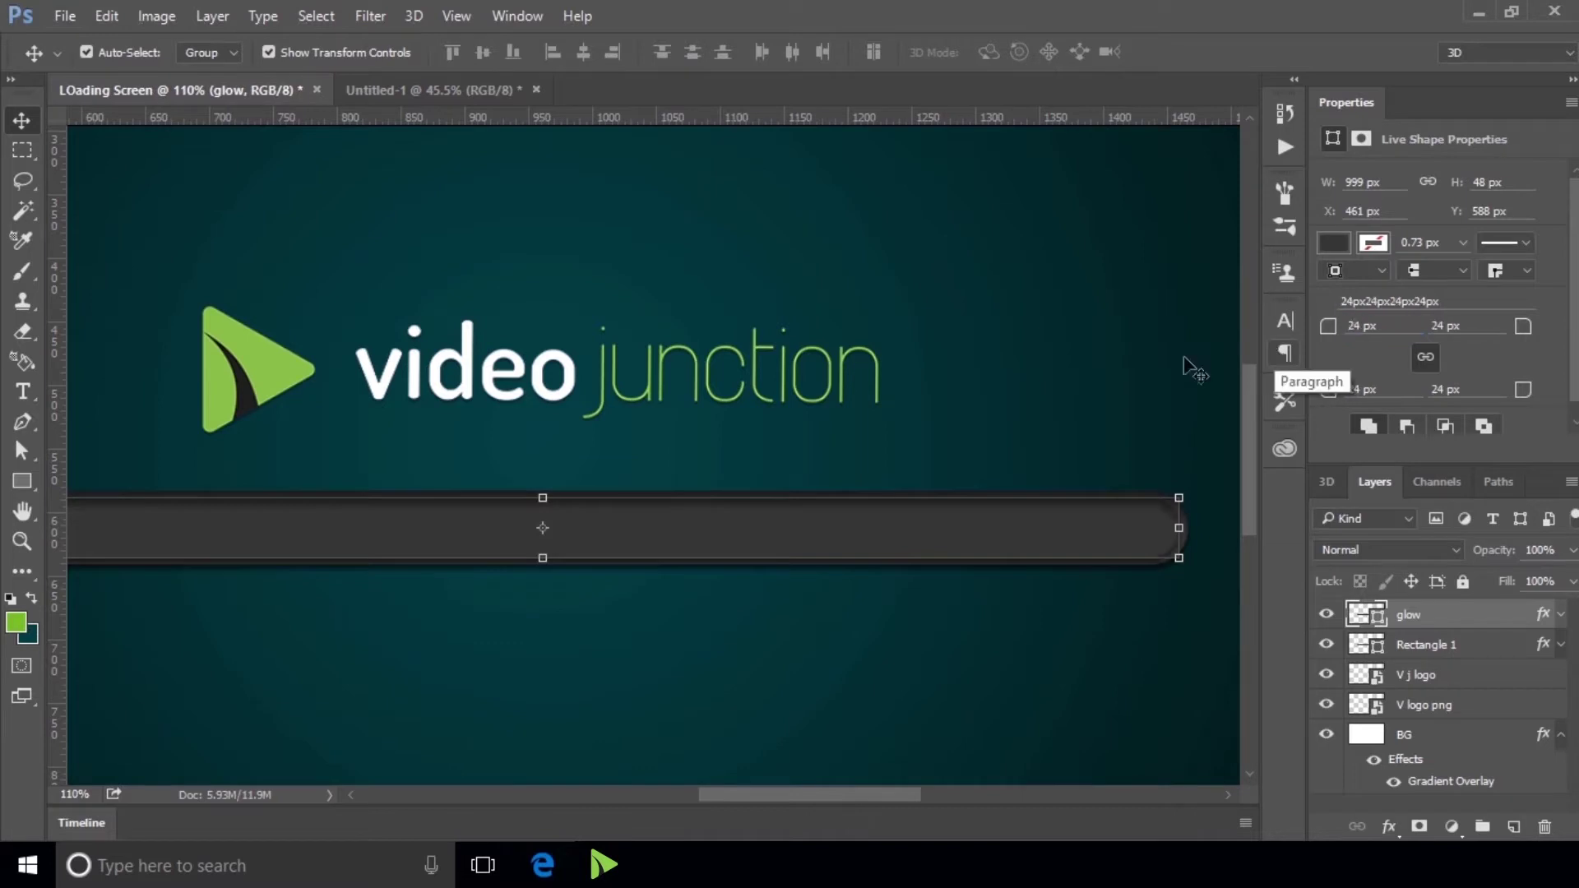
scroll(910, 356, down, 3)
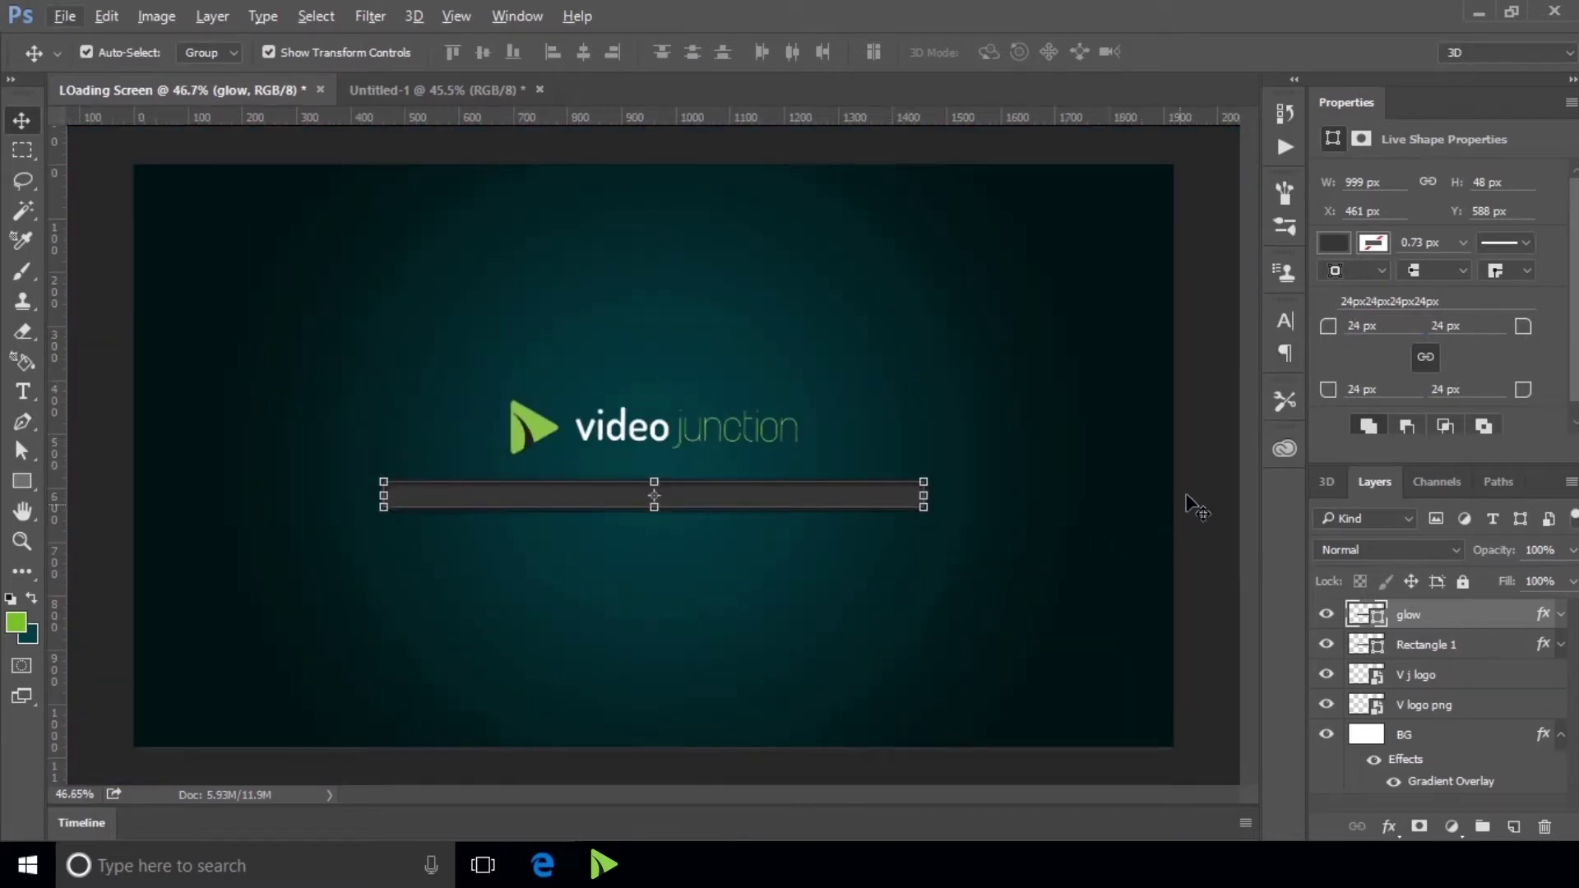
click(1190, 498)
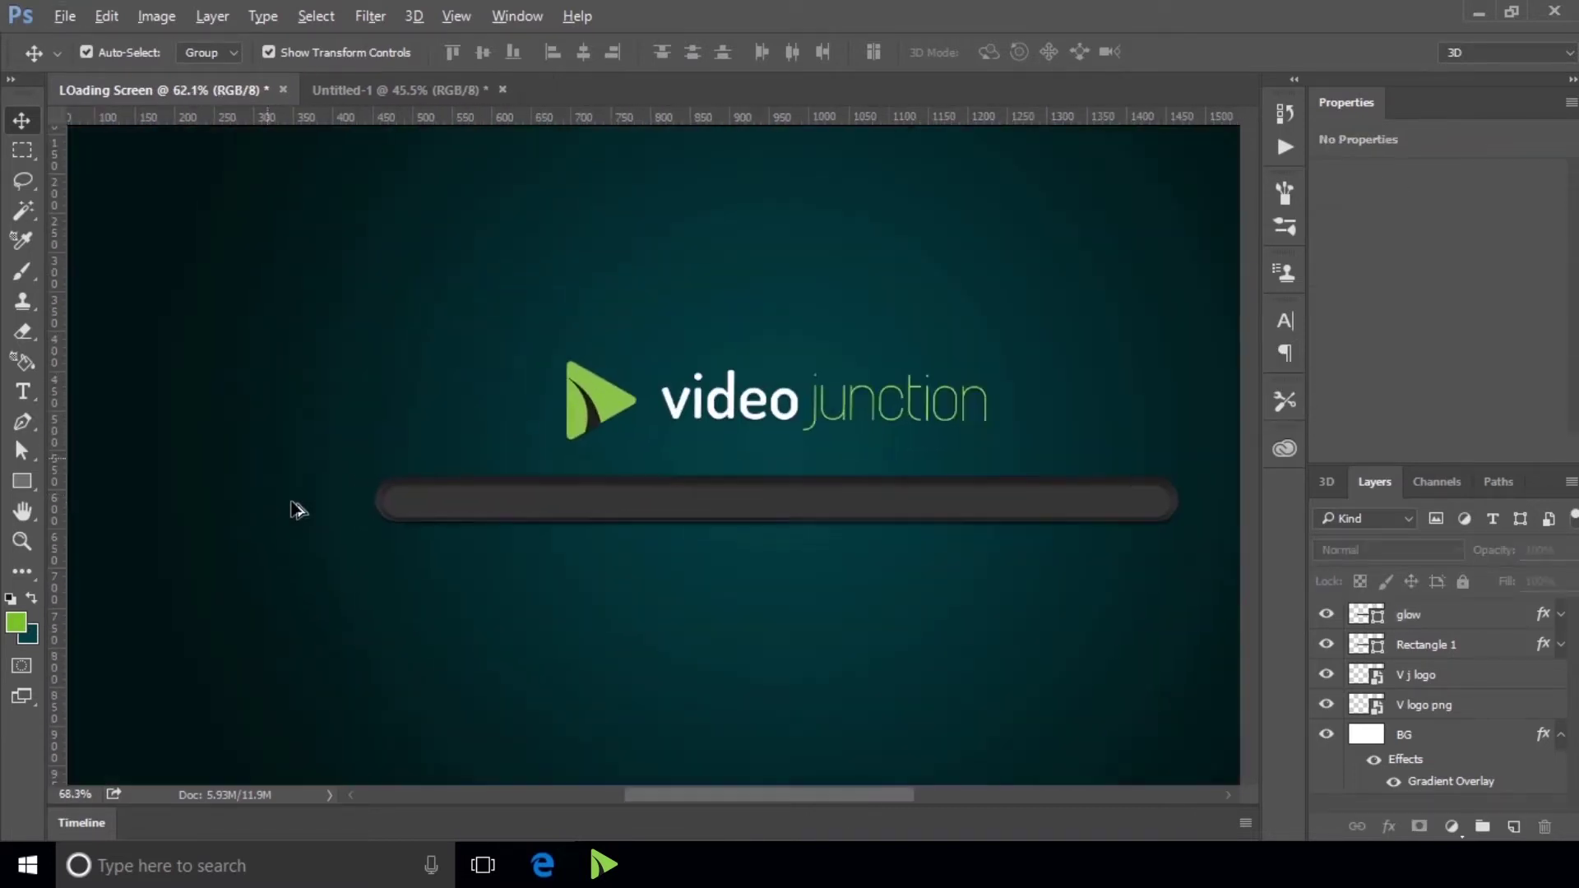
- Fill the glow bar with the green foreground colour and review the result
scroll(358, 501, up, 3)
click(586, 515)
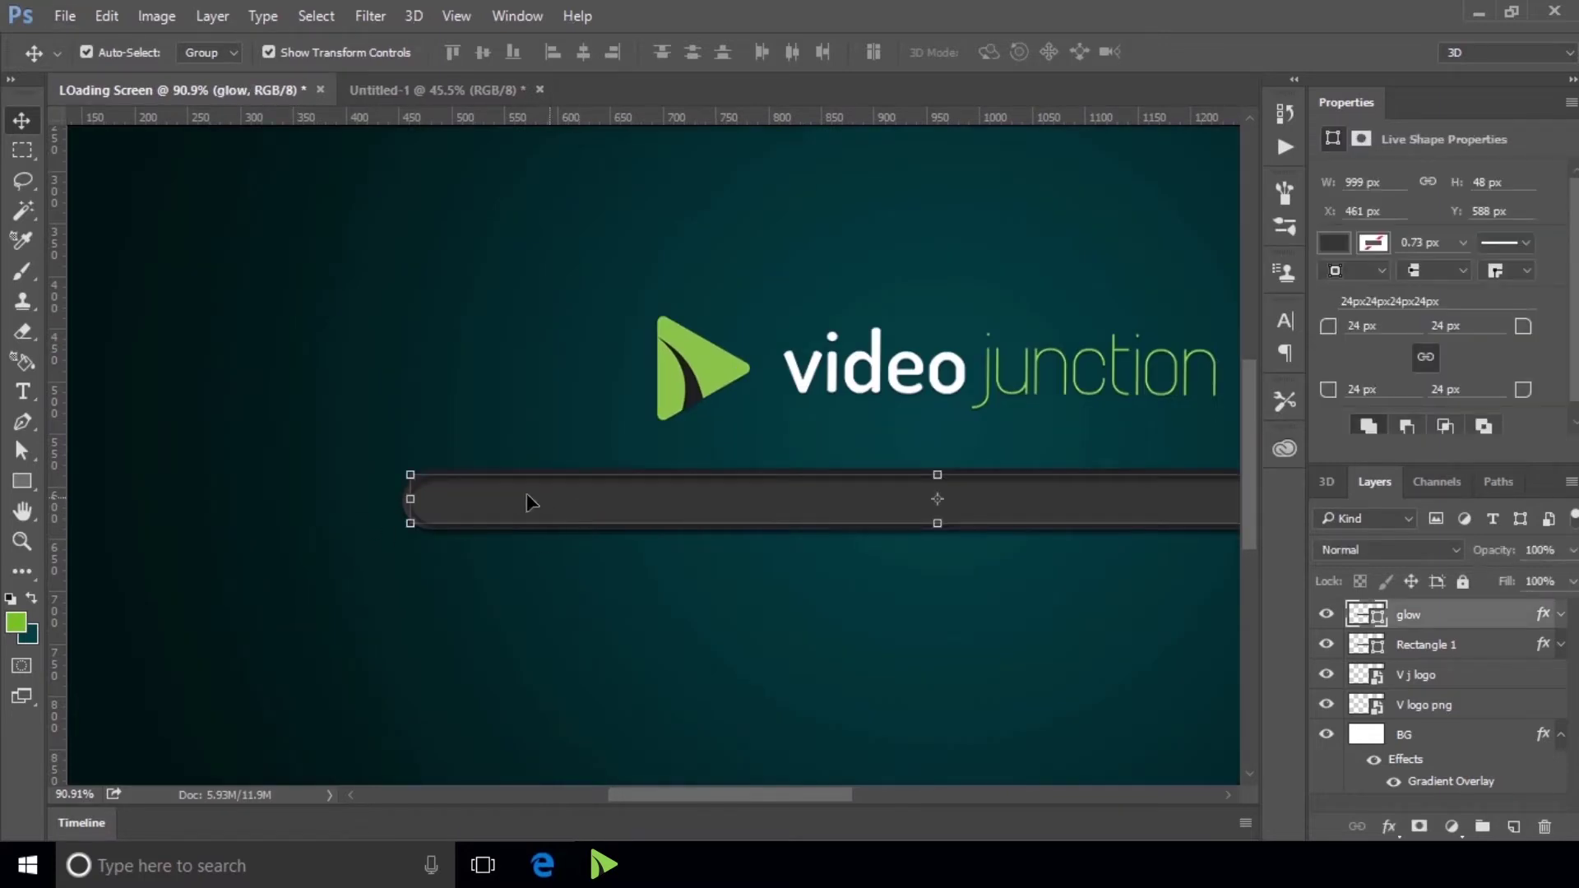
key(alt+BackSpace)
scroll(553, 406, down, 3)
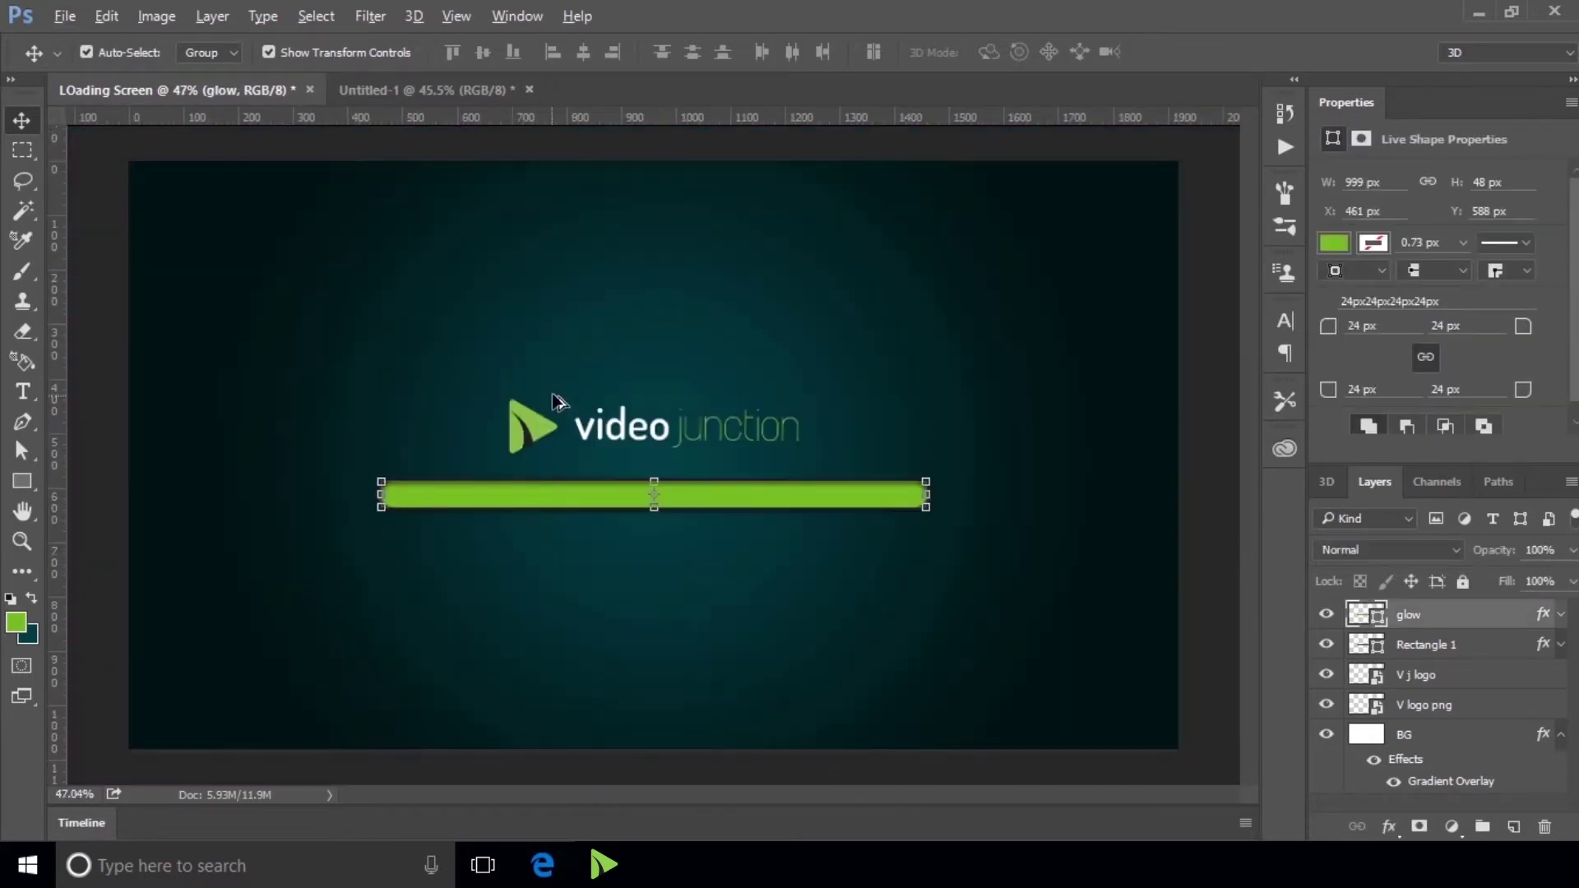
click(1216, 520)
scroll(1139, 411, down, 3)
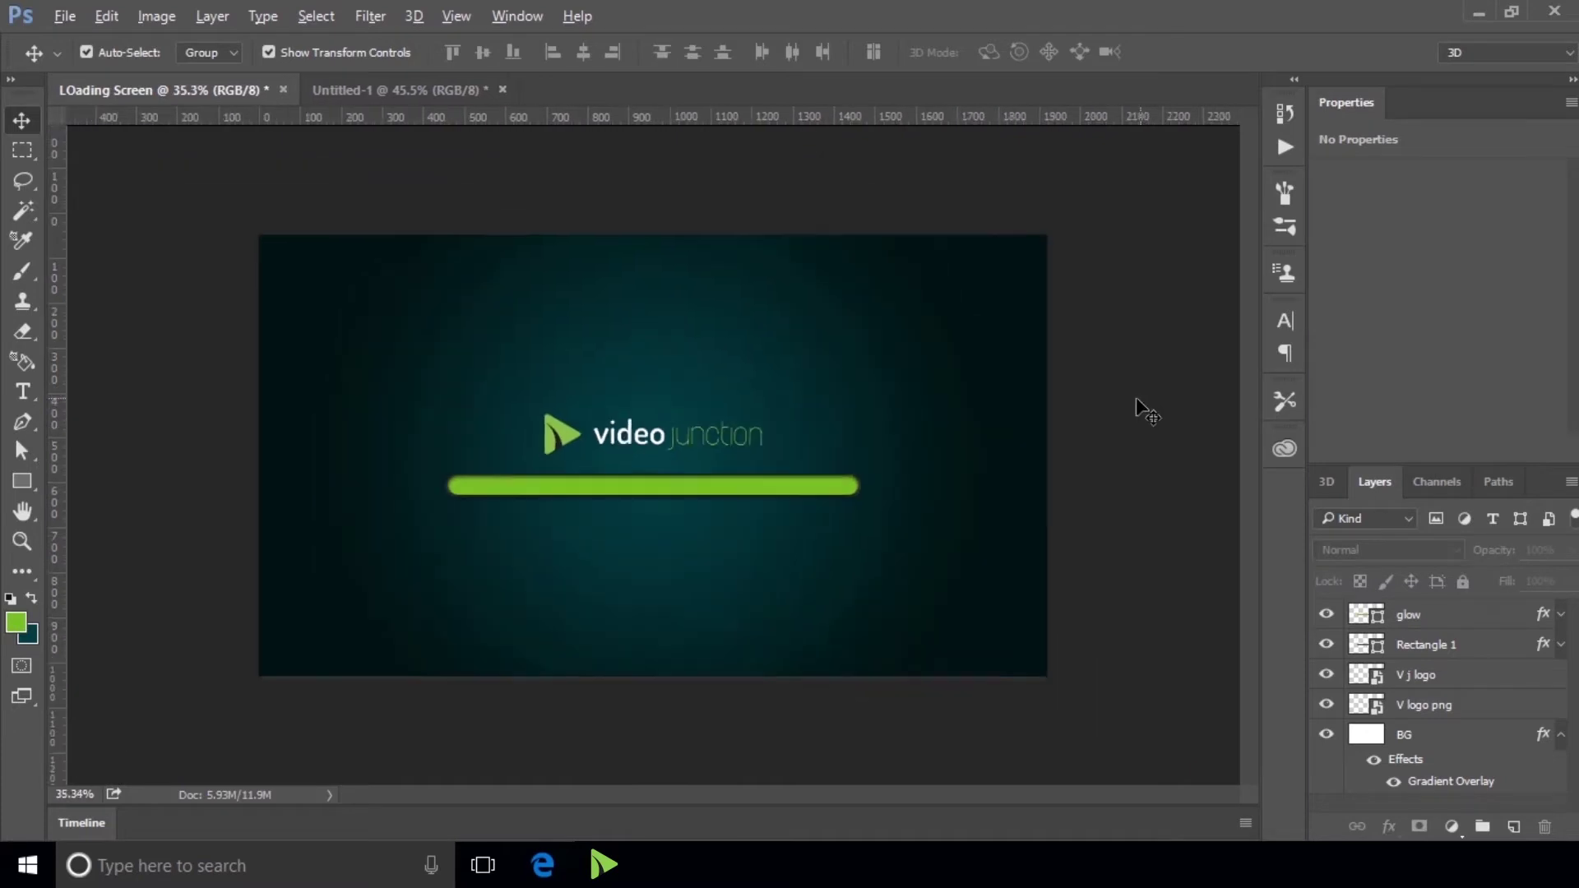
scroll(298, 510, up, 3)
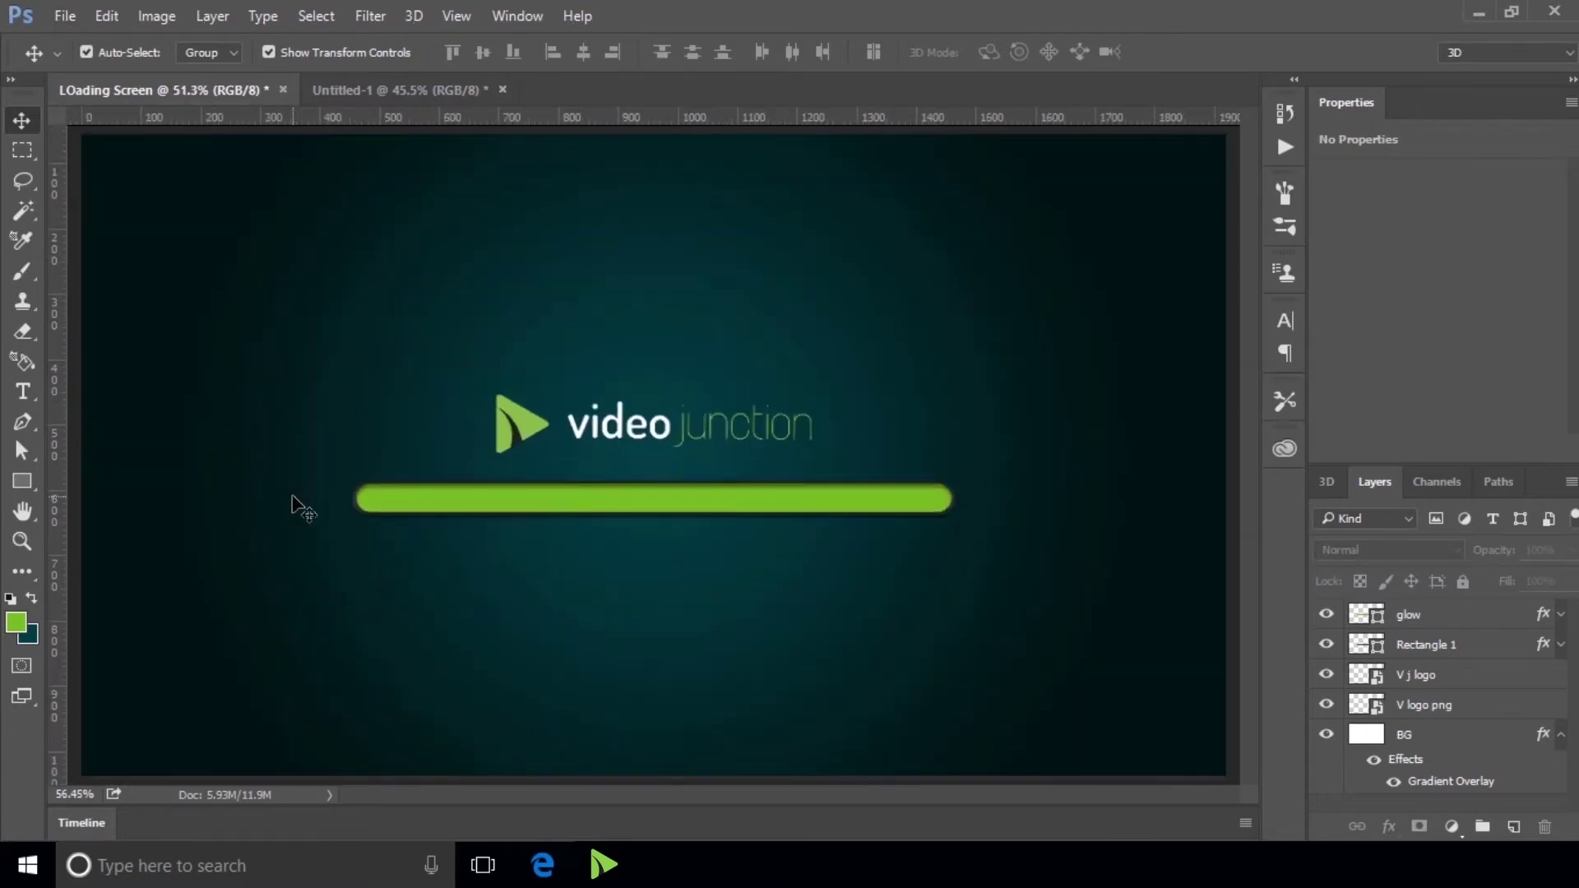
scroll(383, 437, up, 3)
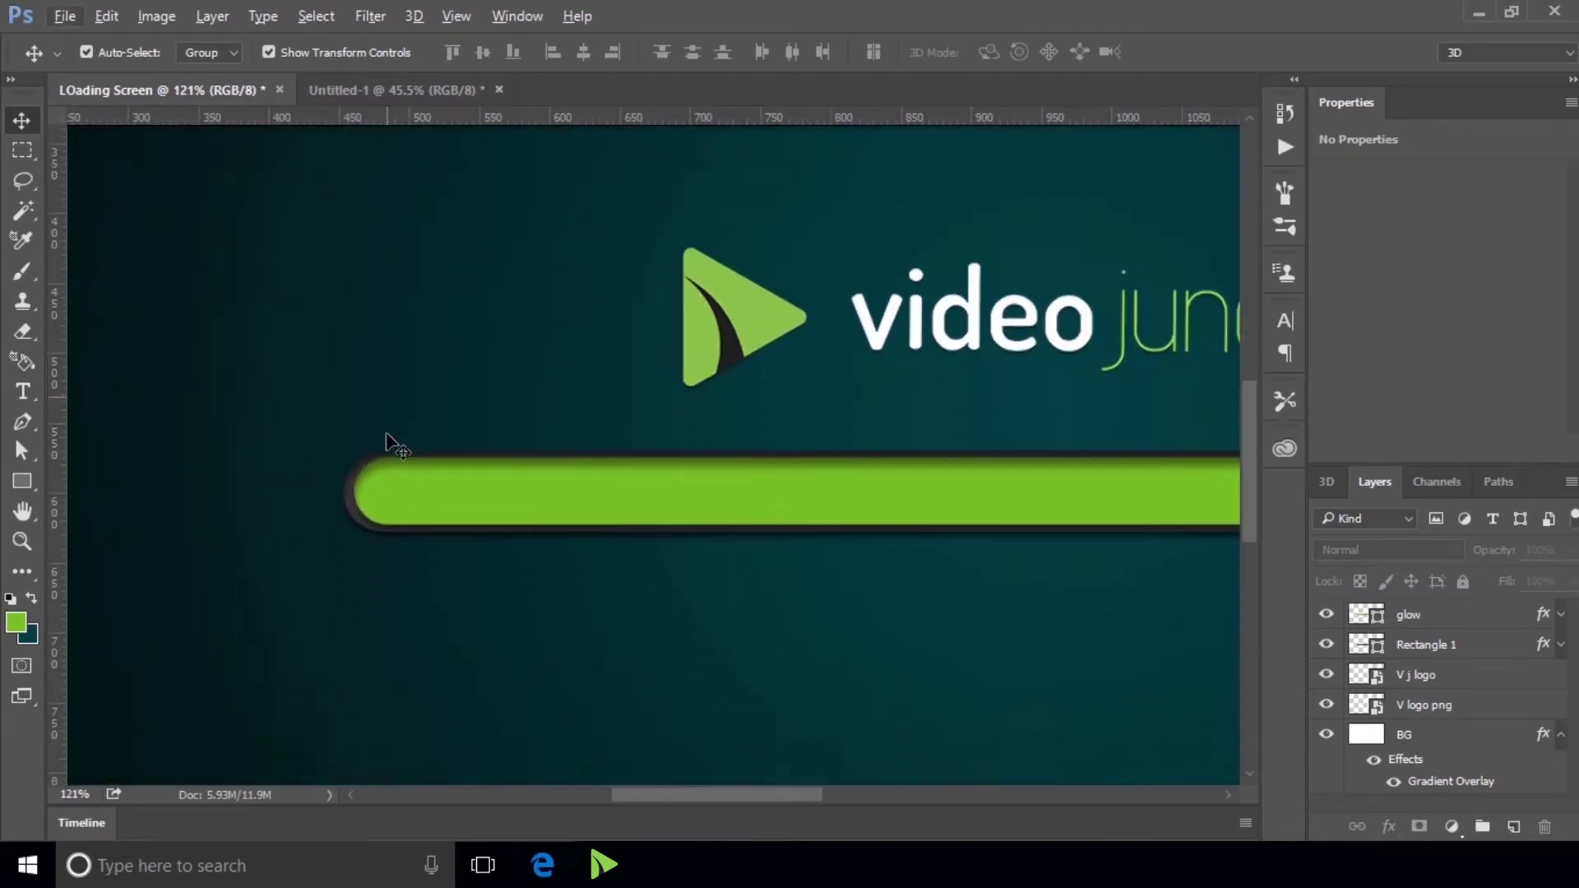
scroll(382, 469, down, 1)
scroll(383, 465, down, 1)
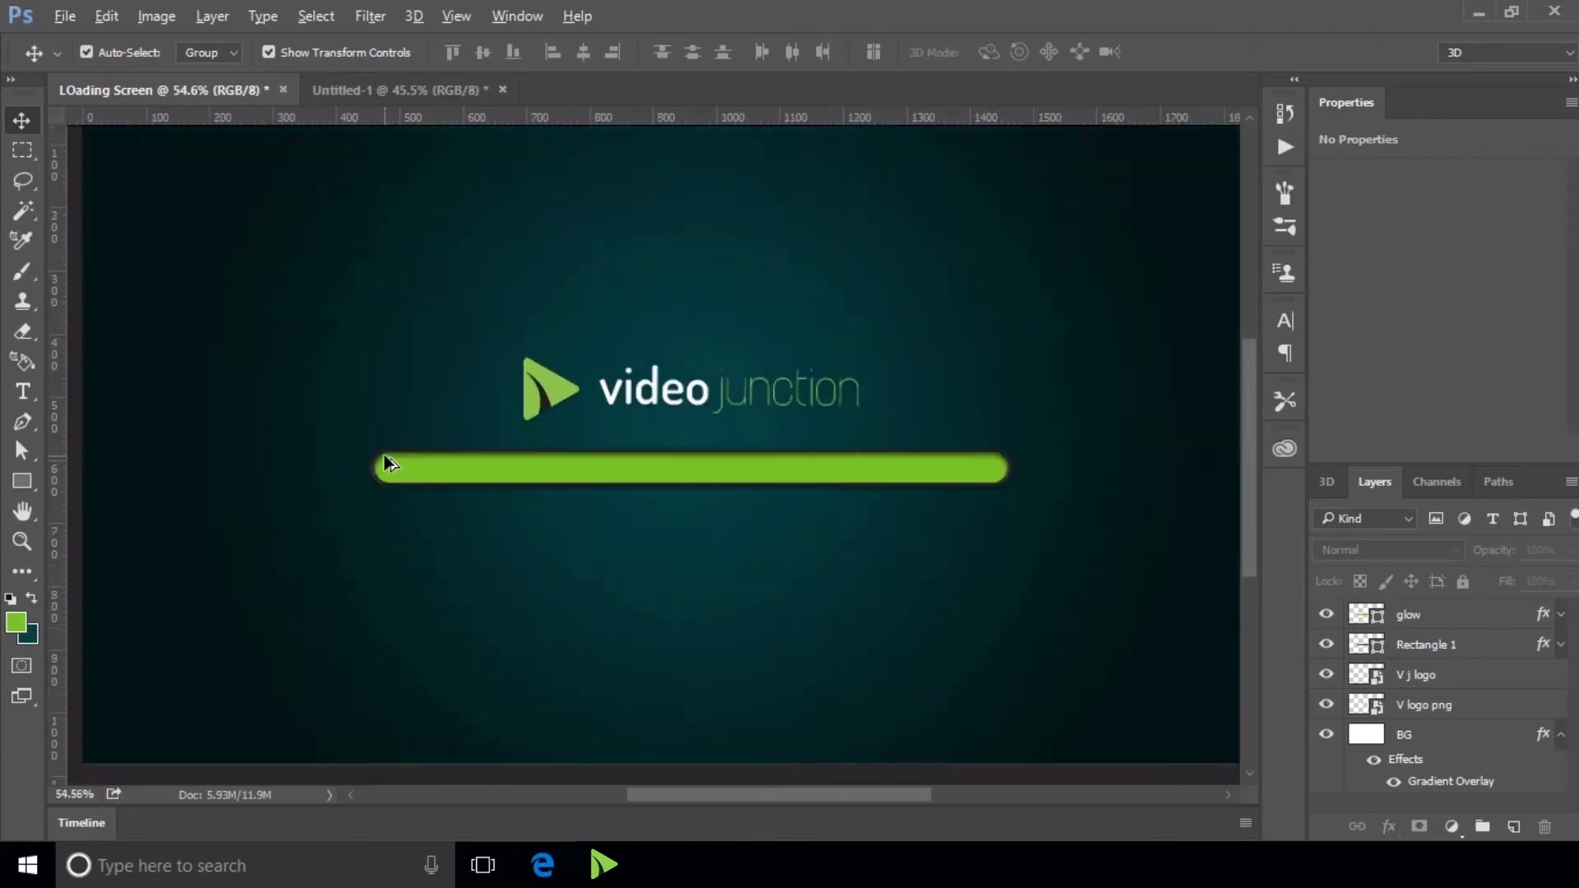
scroll(384, 456, down, 1)
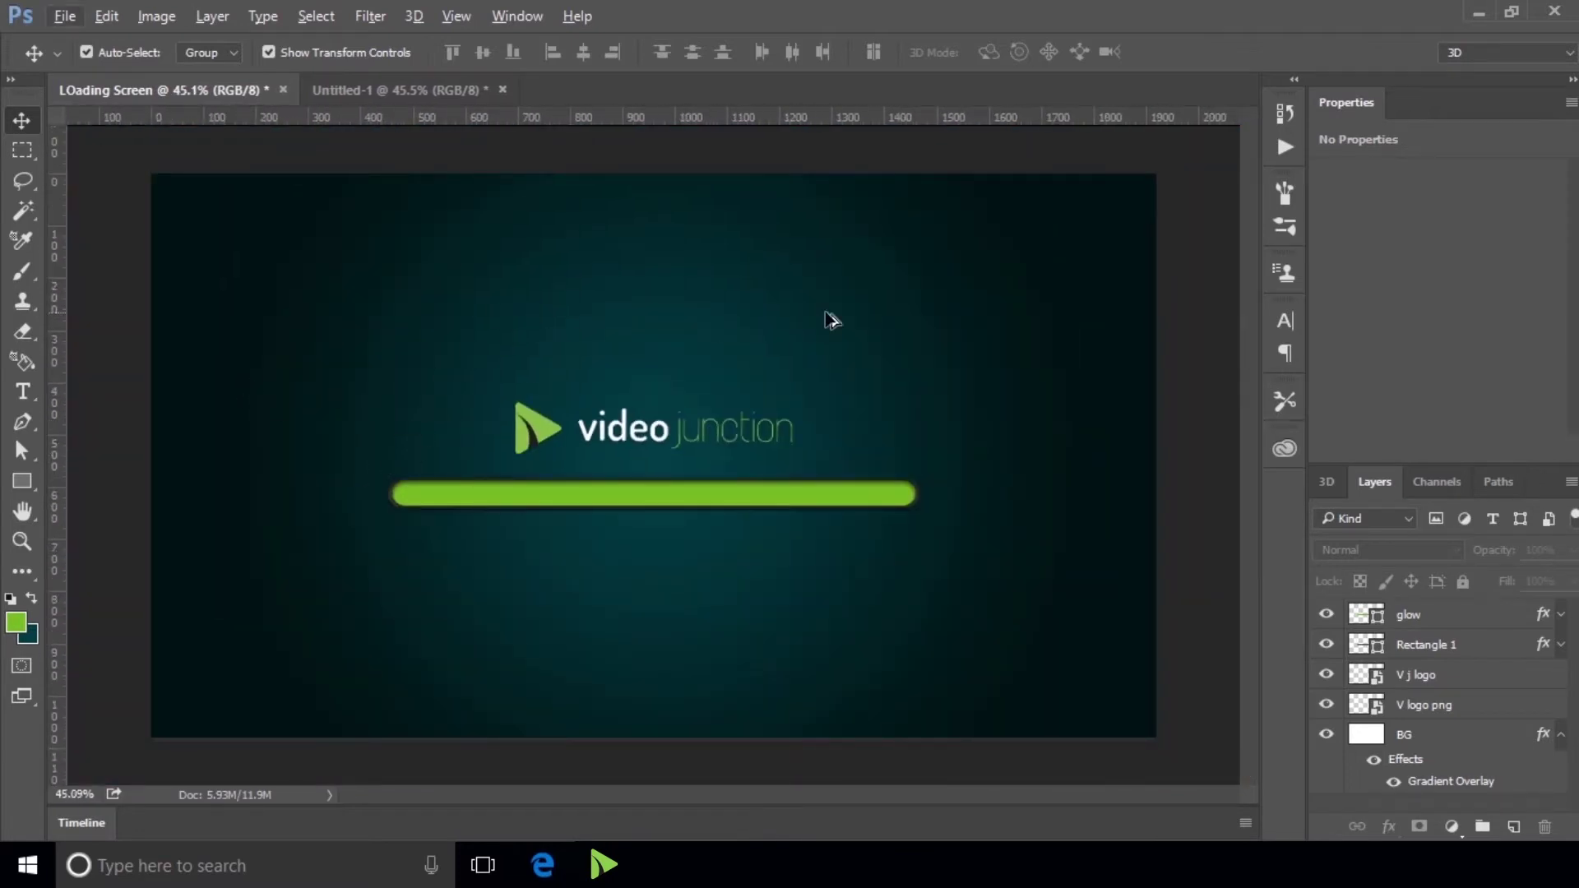
key(ctrl+minus)
key(ctrl+plus)
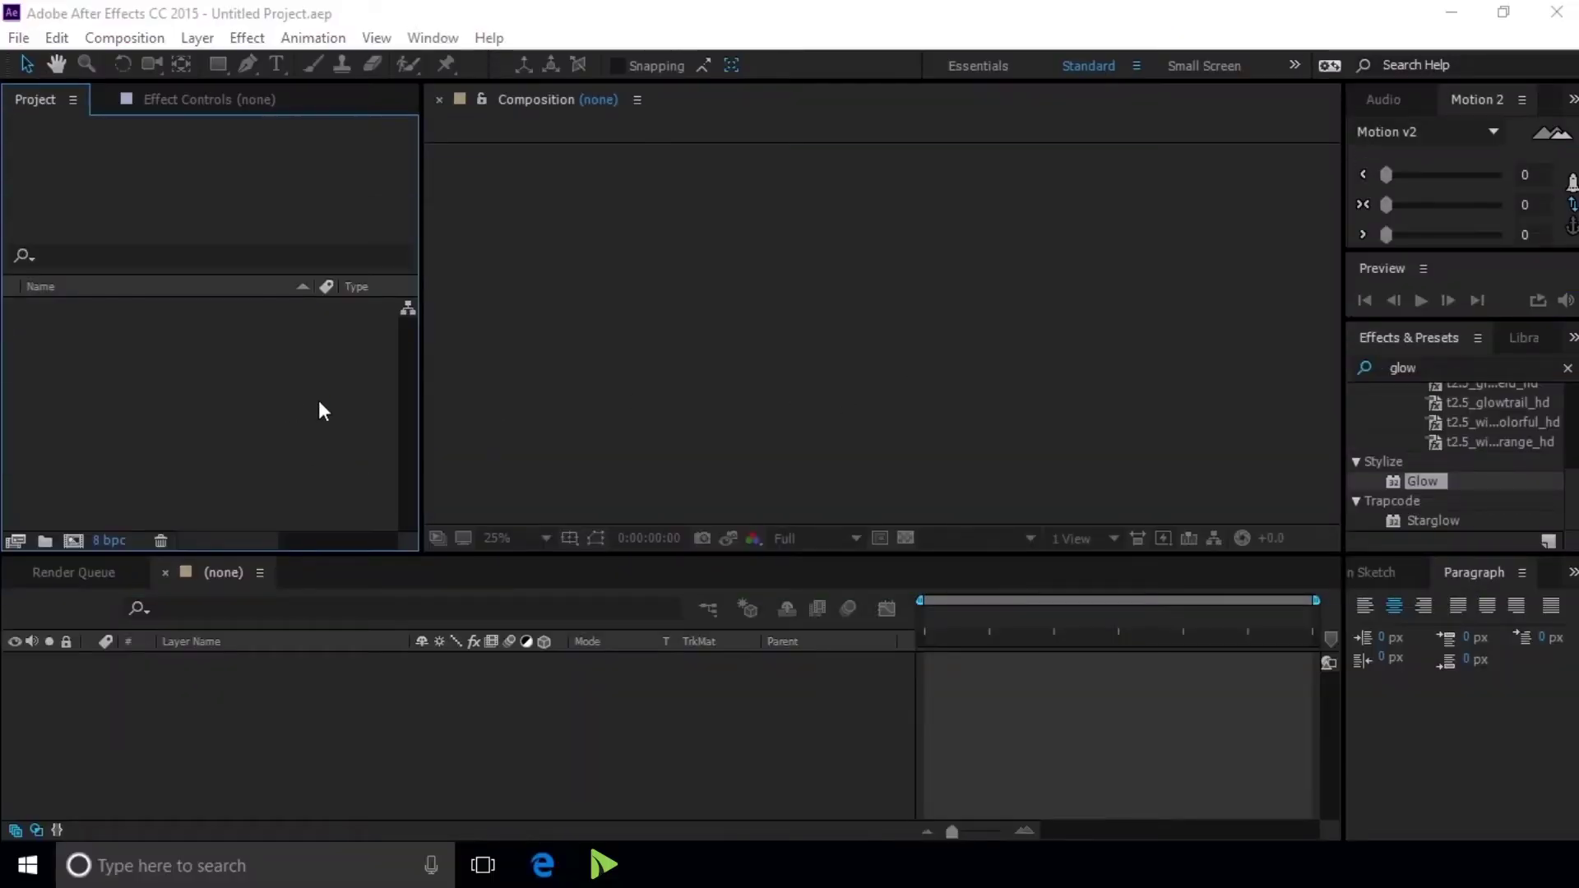
- Import Loading Screen.psd as a composition and open the Loading Screen comp with its five layers
double_click(318, 408)
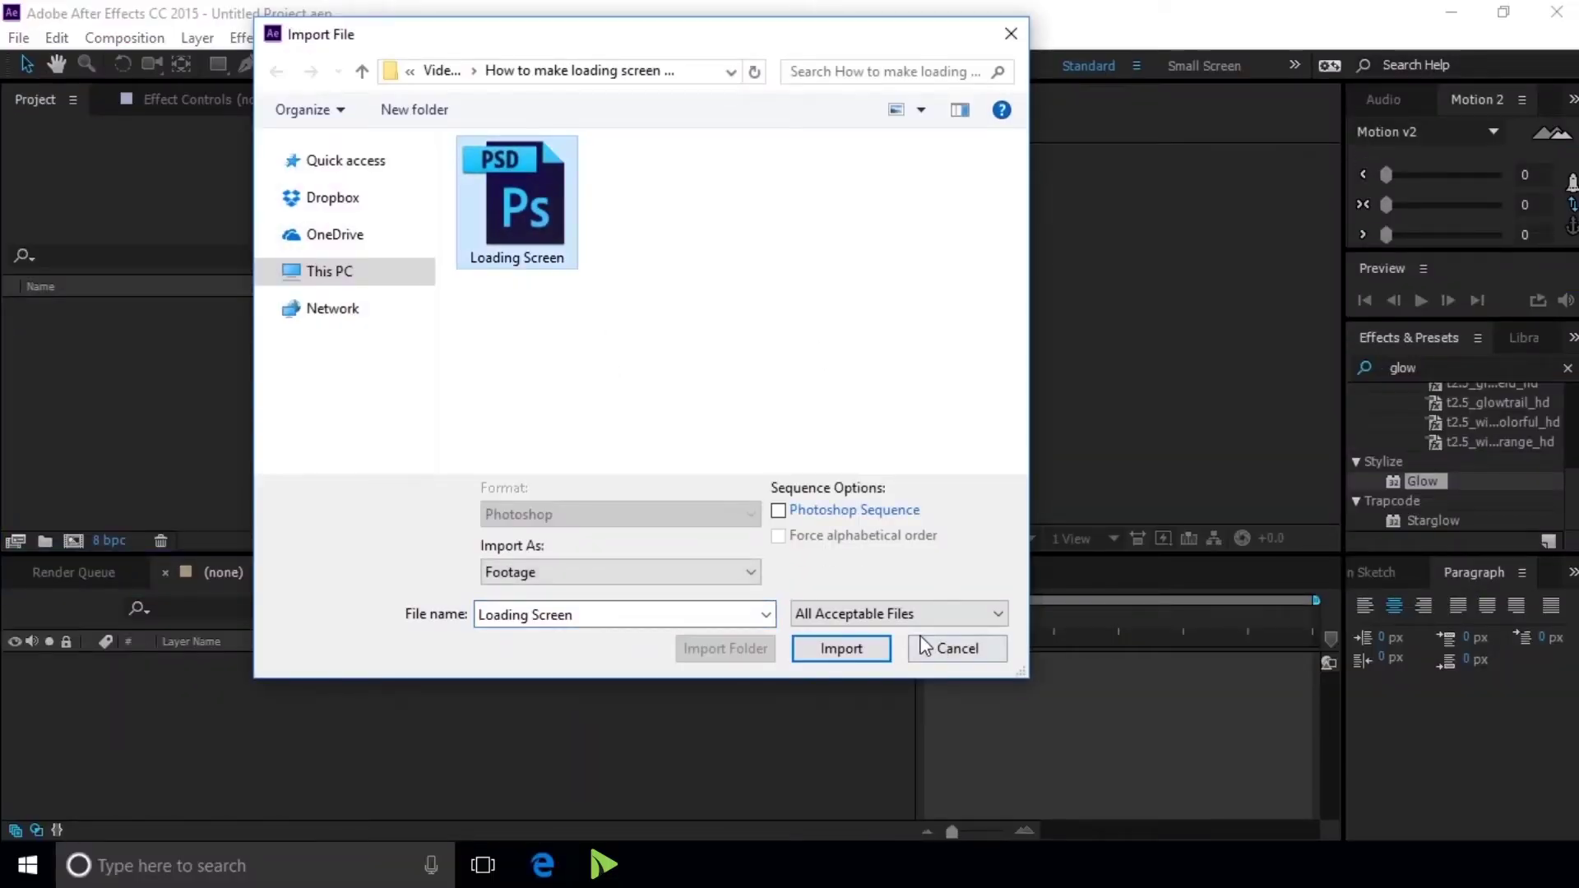
click(863, 648)
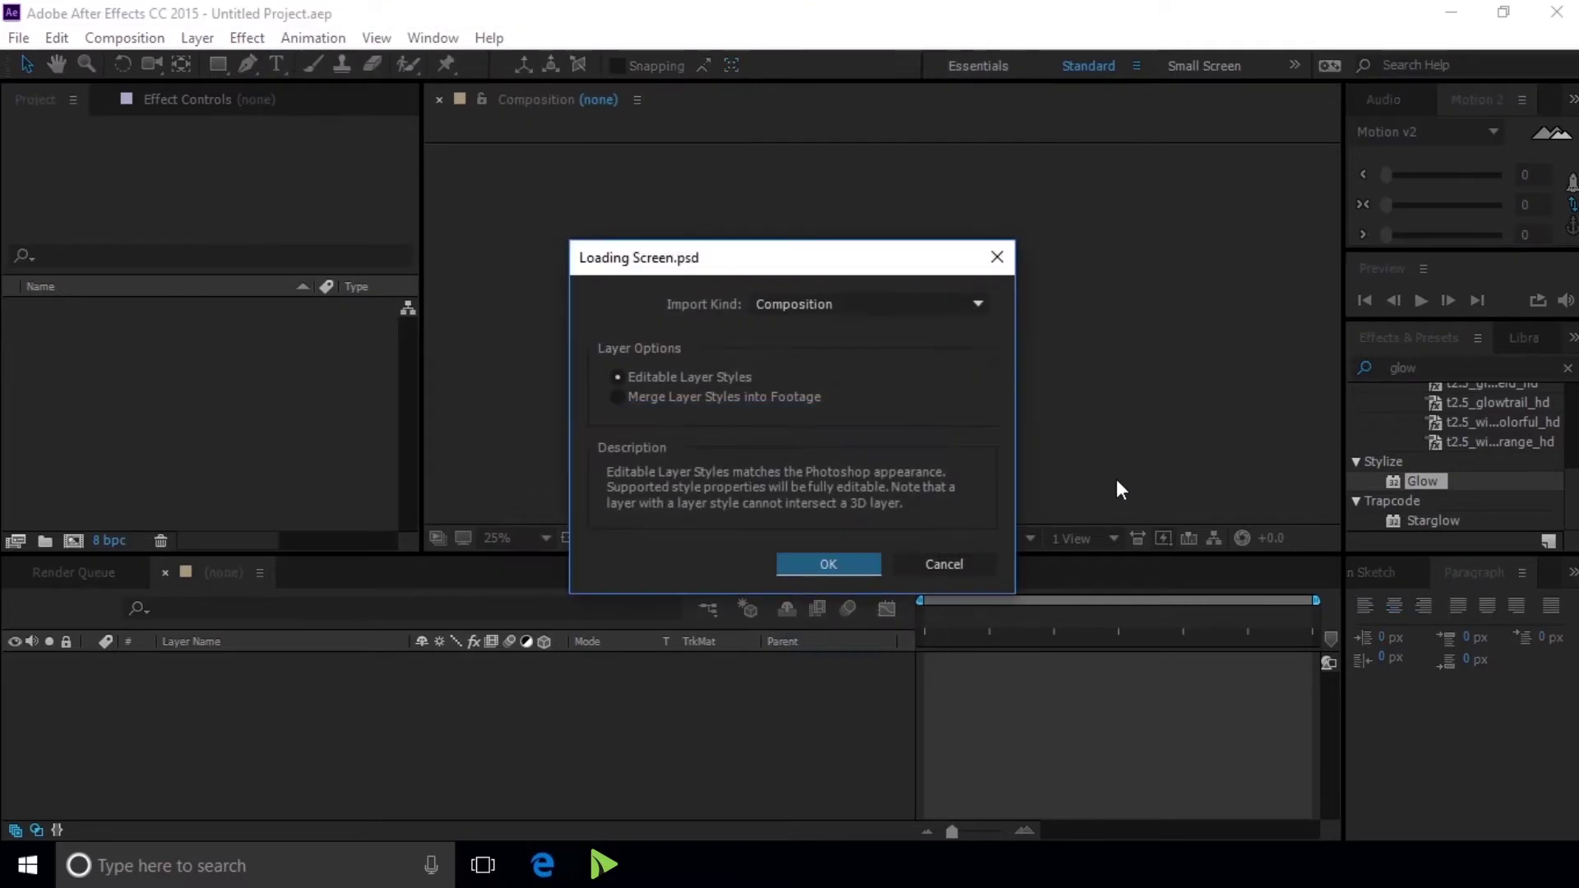
click(854, 566)
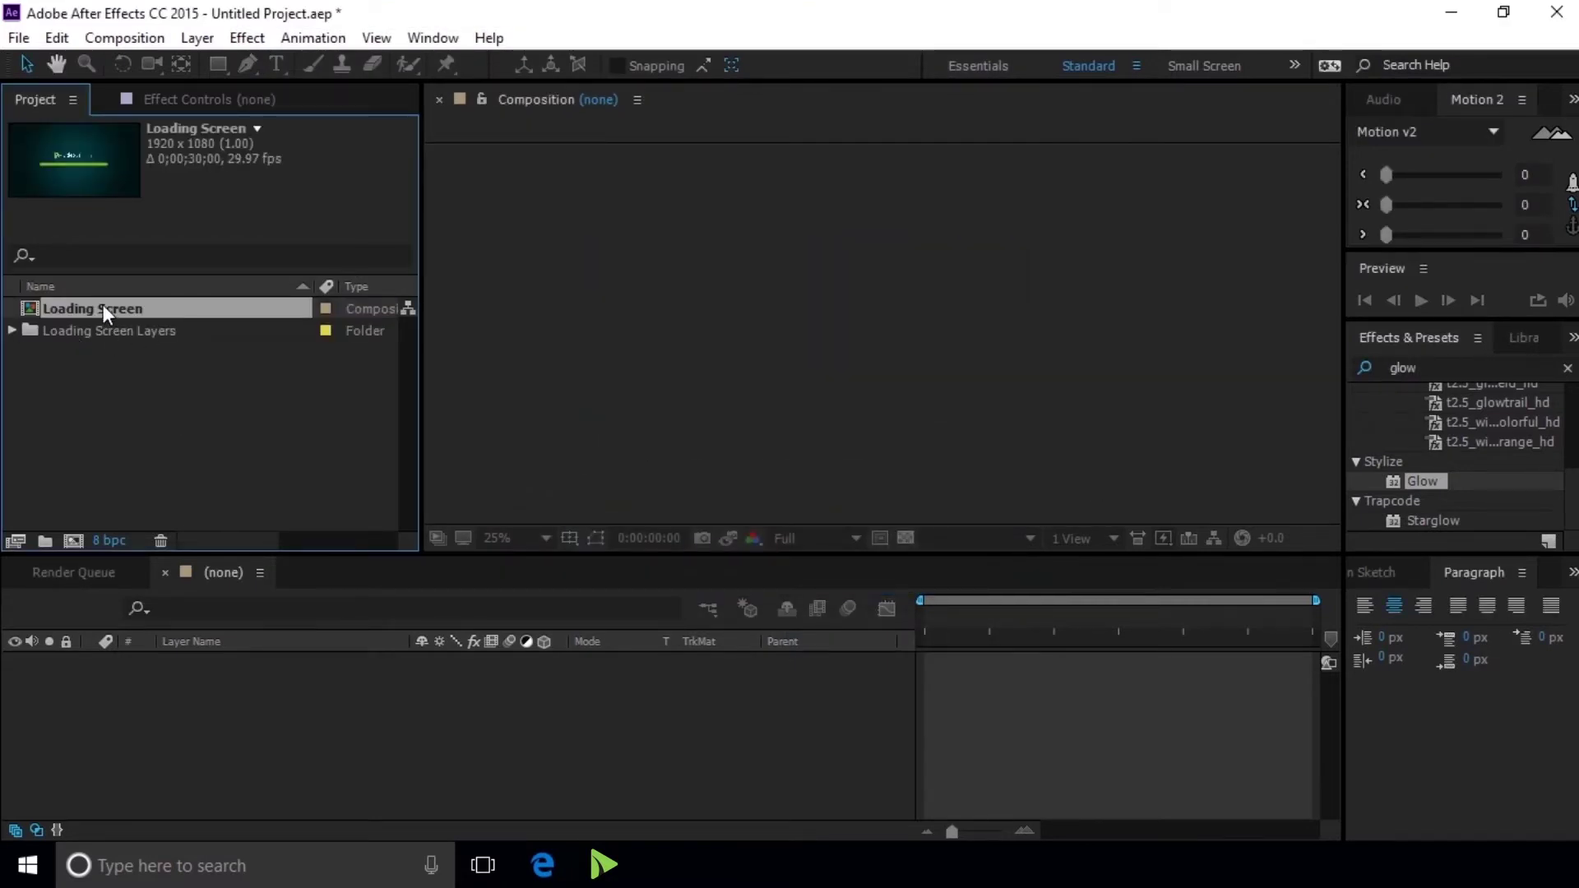
double_click(102, 306)
scroll(879, 310, down, 1)
scroll(880, 309, up, 1)
click(298, 662)
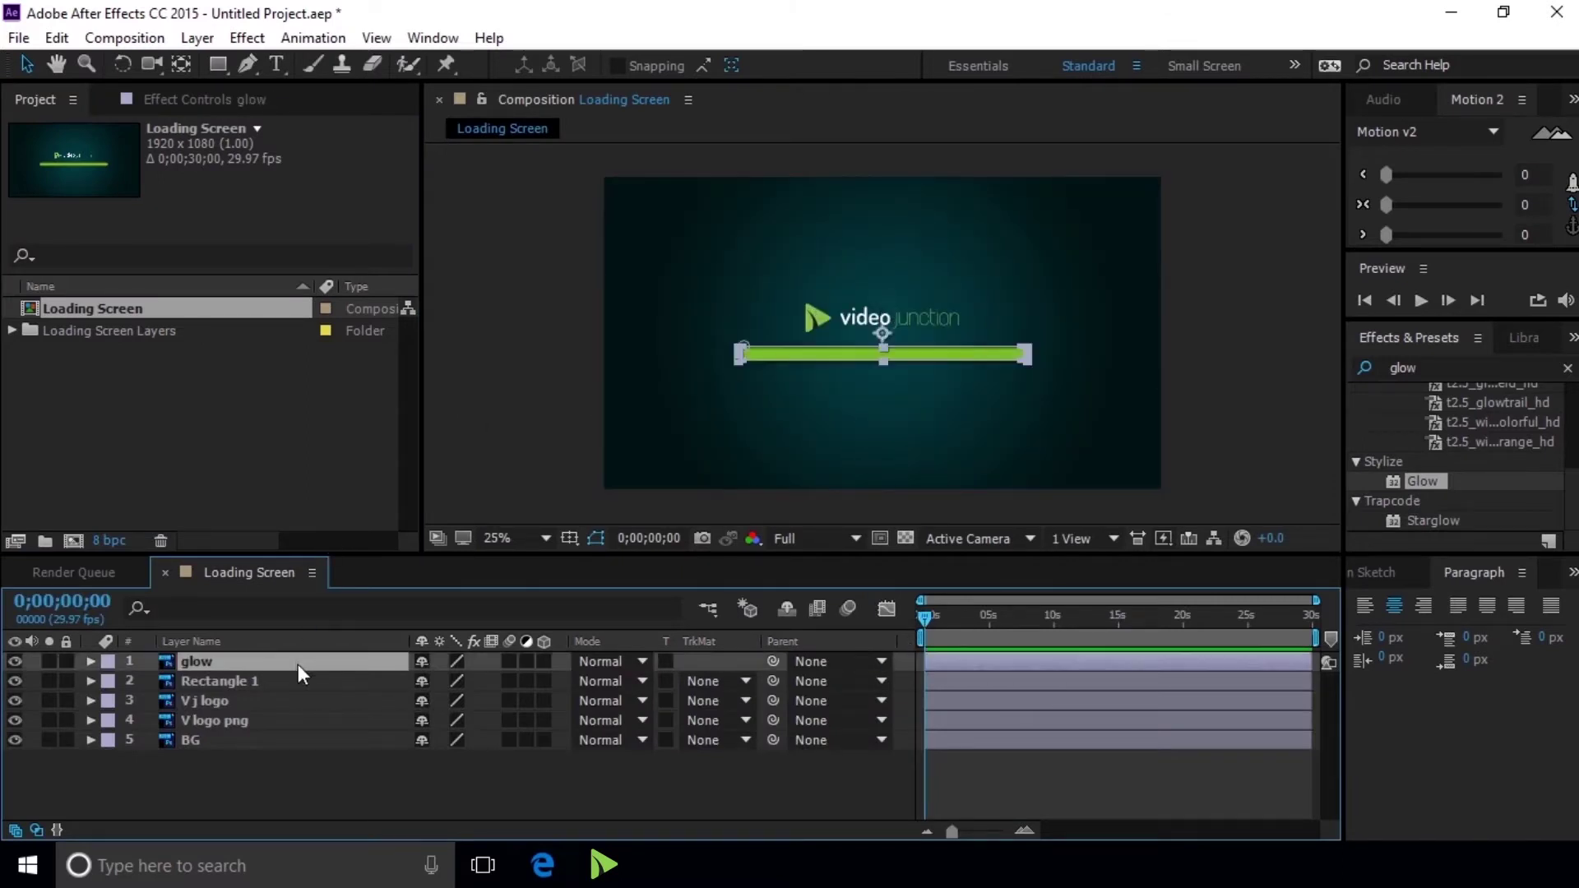
- Search 'glow' in Effects & Presets and drop Stylize > Glow onto the glow layer
click(1428, 365)
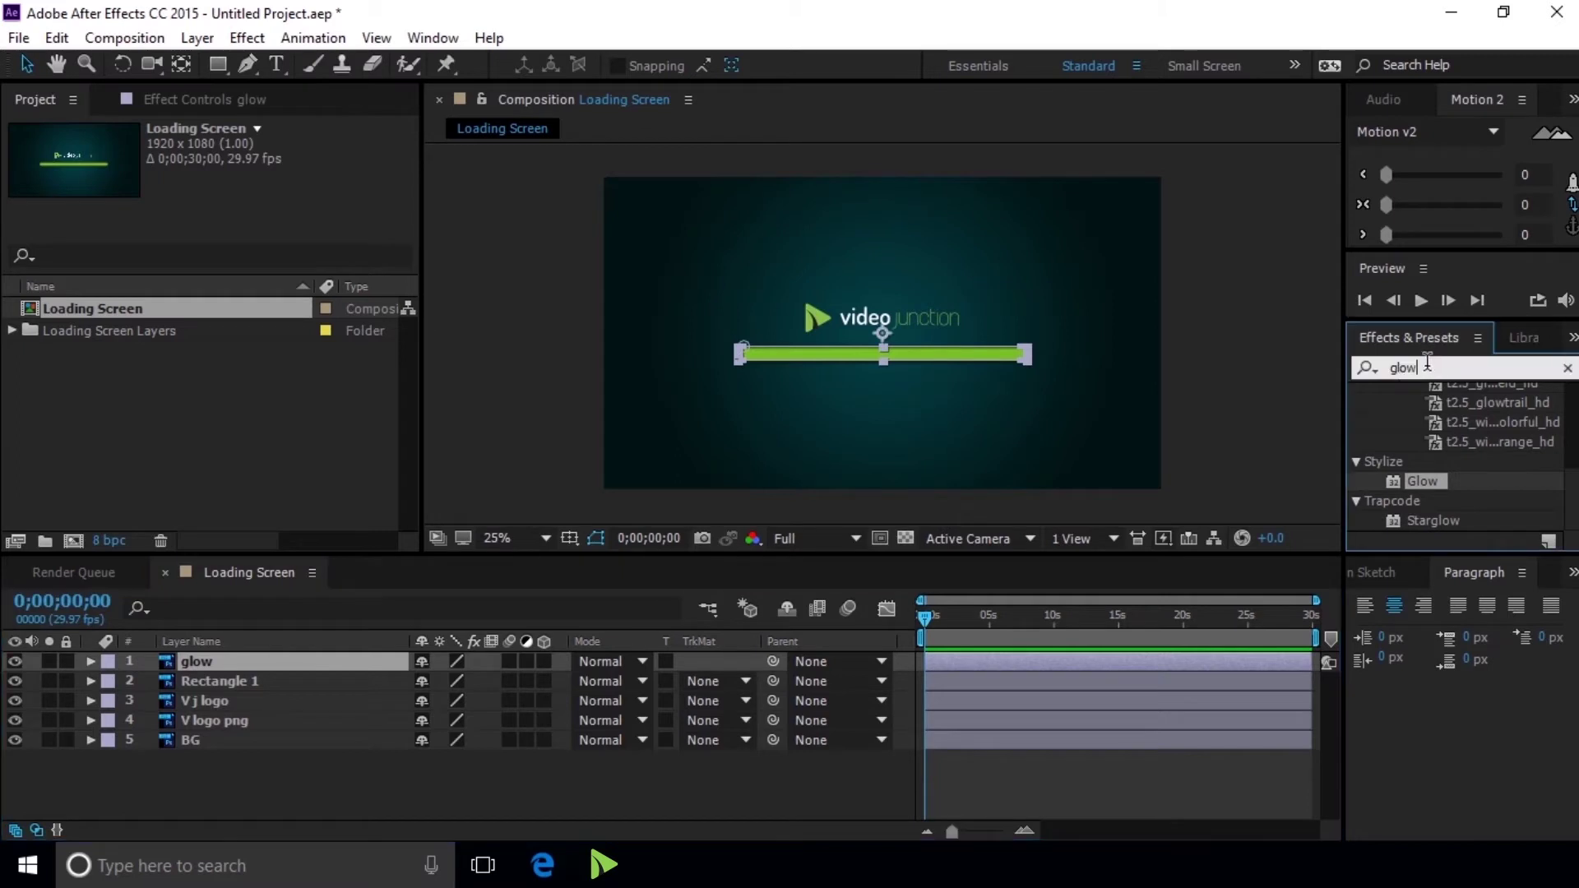
text(glow)
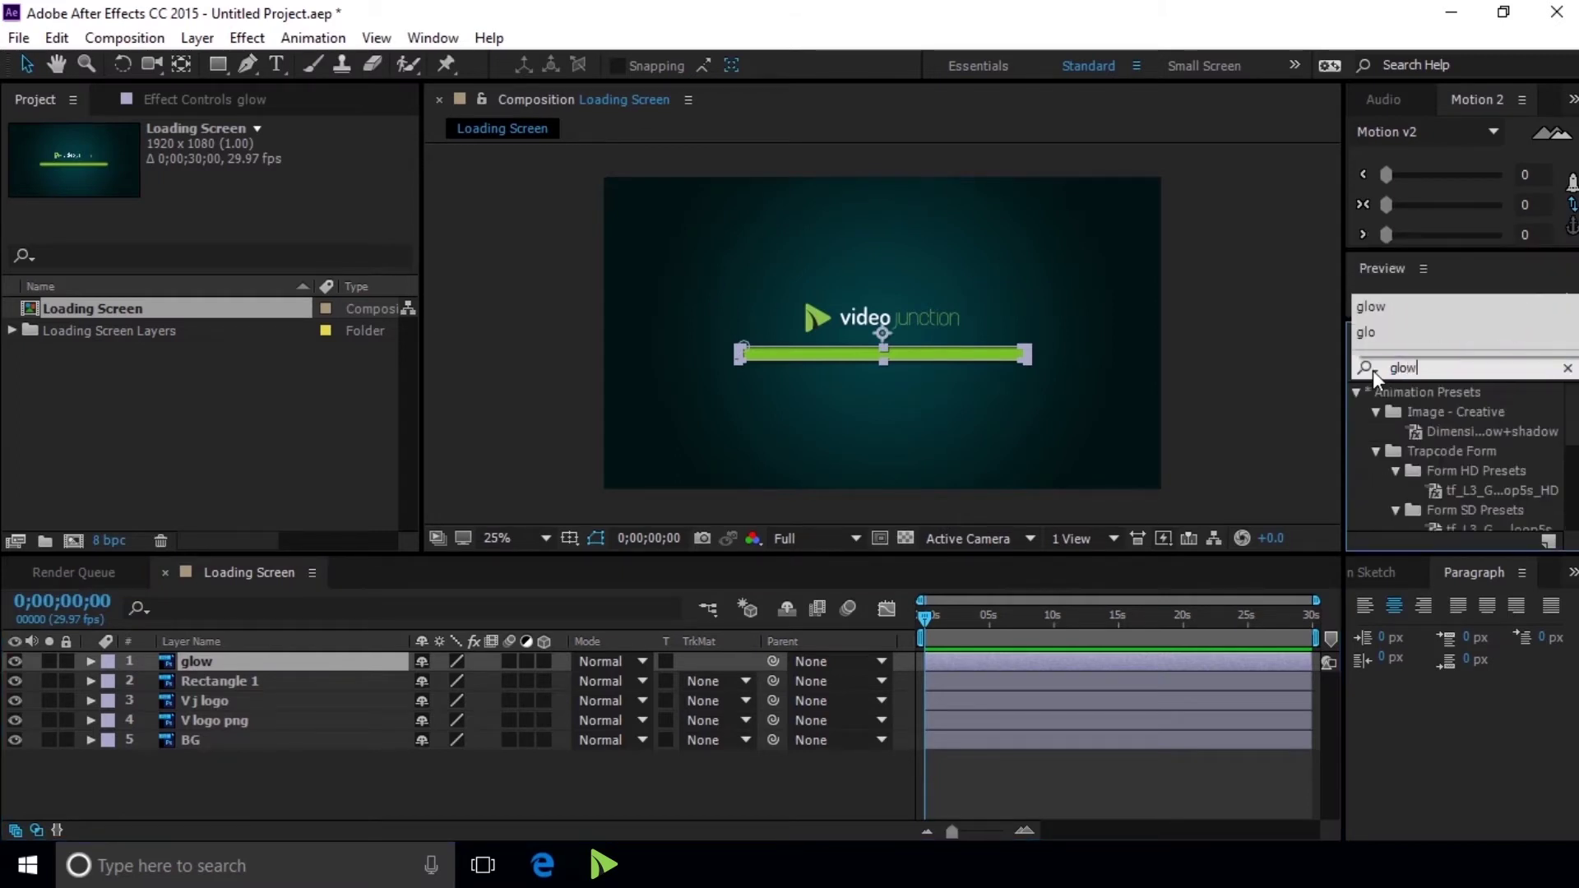
scroll(1438, 412, down, 5)
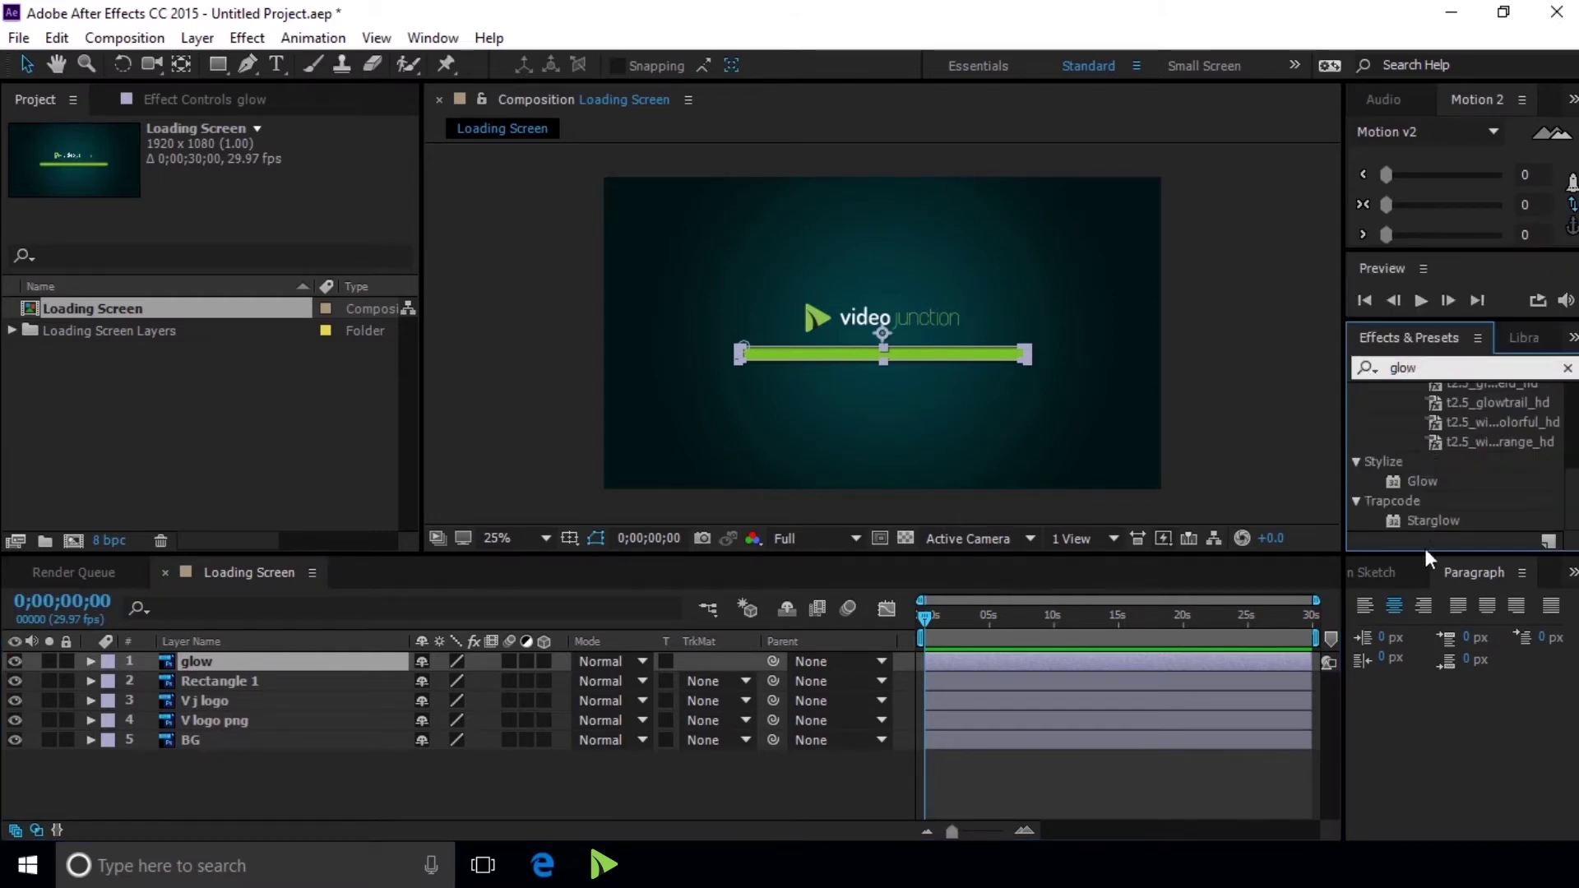
drag(1418, 483, 346, 666)
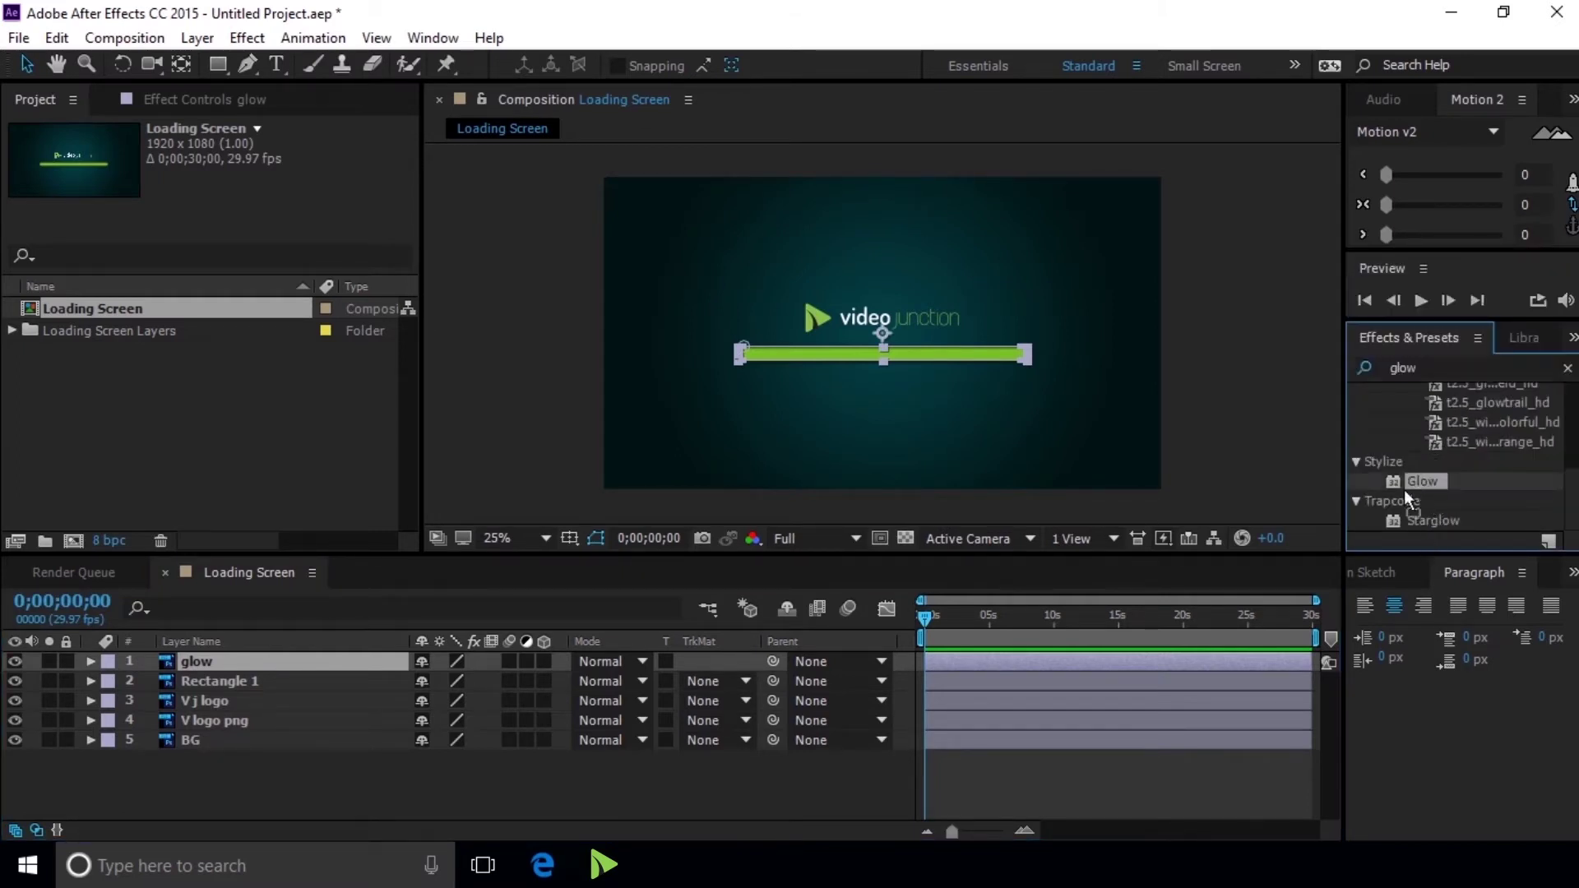
click(342, 664)
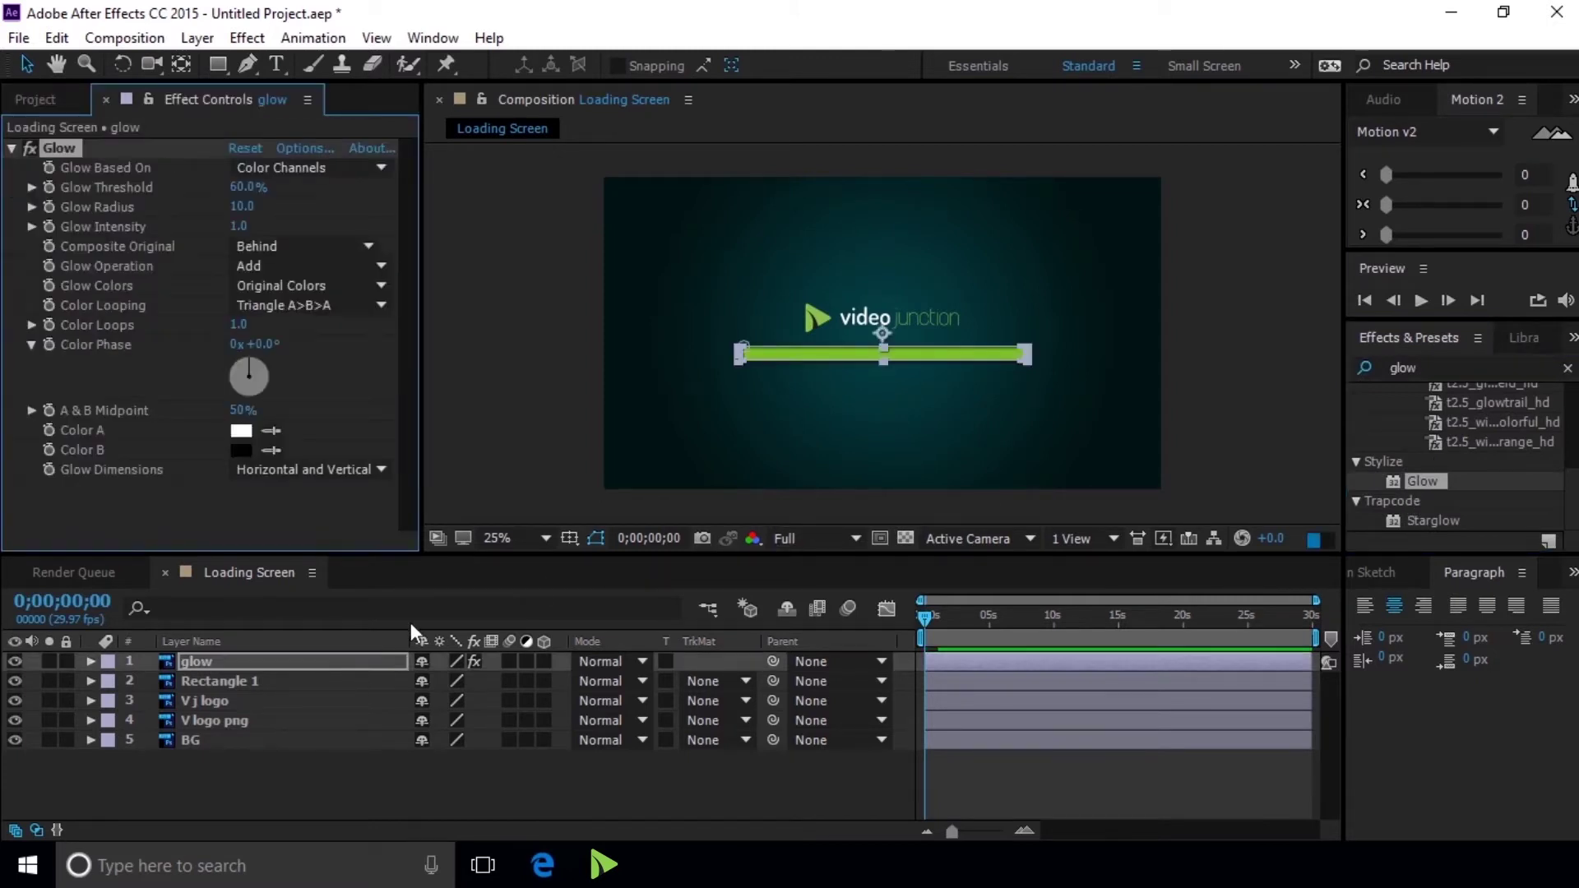
- Raise the Glow Threshold to 75.7%, trial the Glow Radius, and set Glow Intensity to 1.4
key(slash)
key(comma)
key(comma)
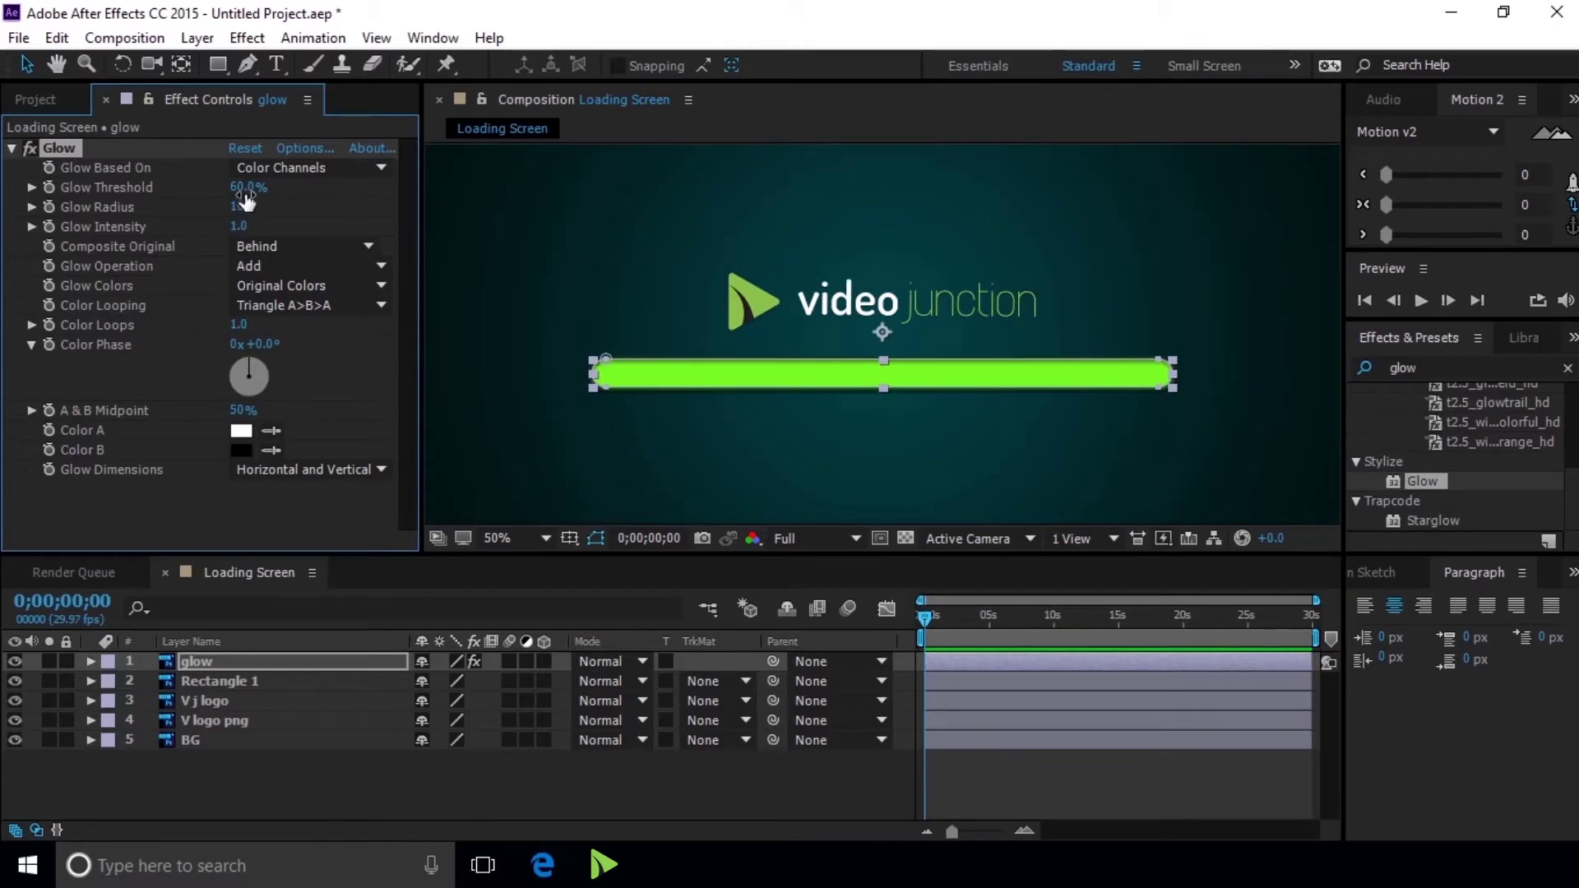
drag(251, 191, 287, 198)
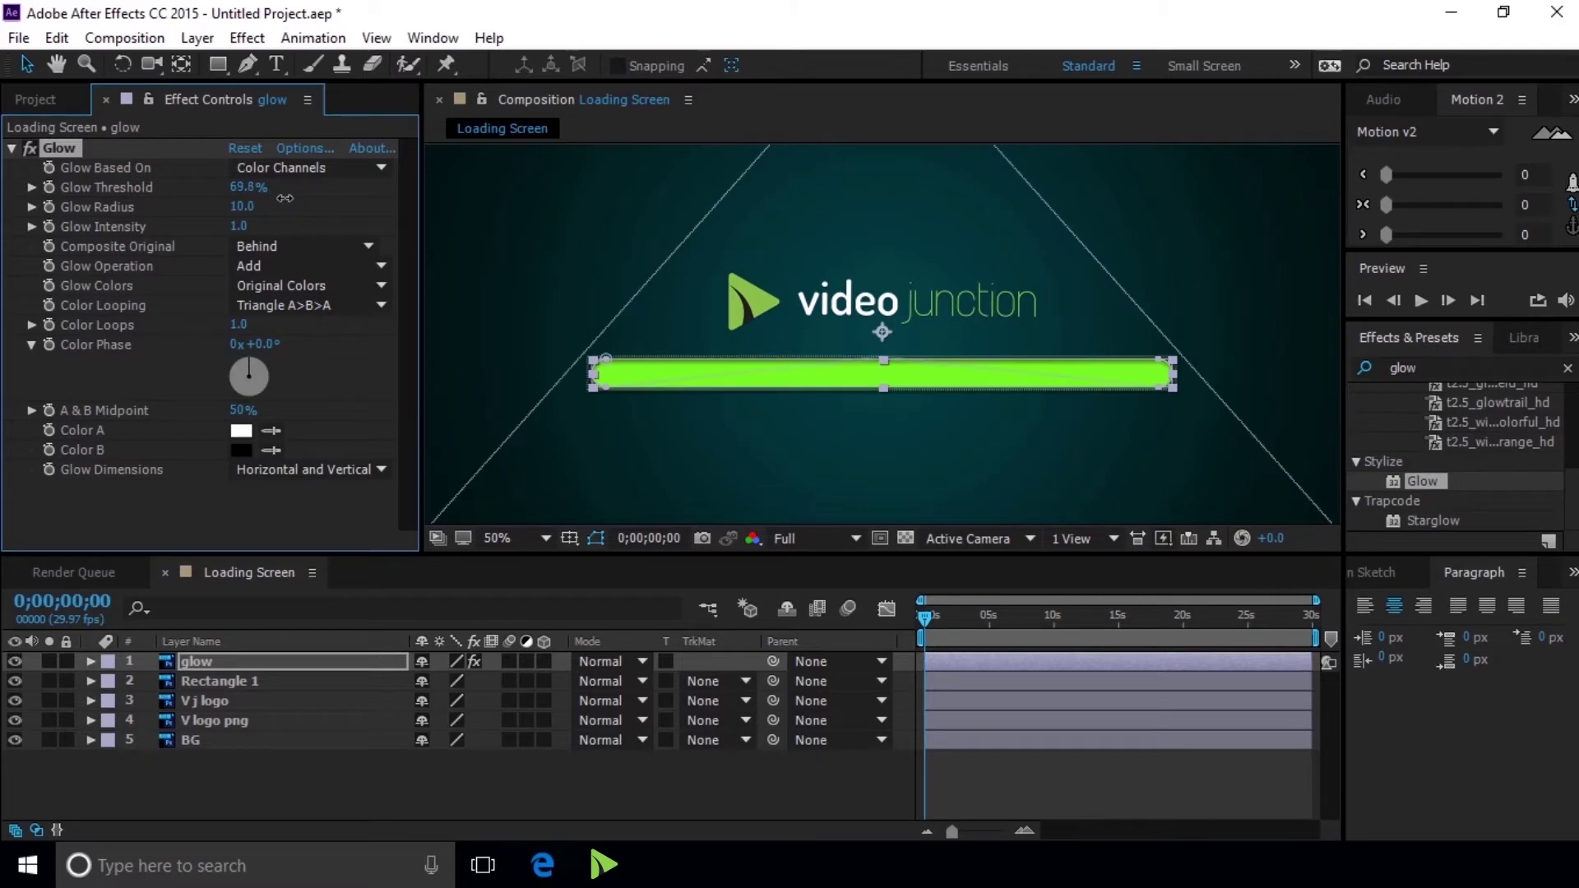
drag(292, 199, 301, 200)
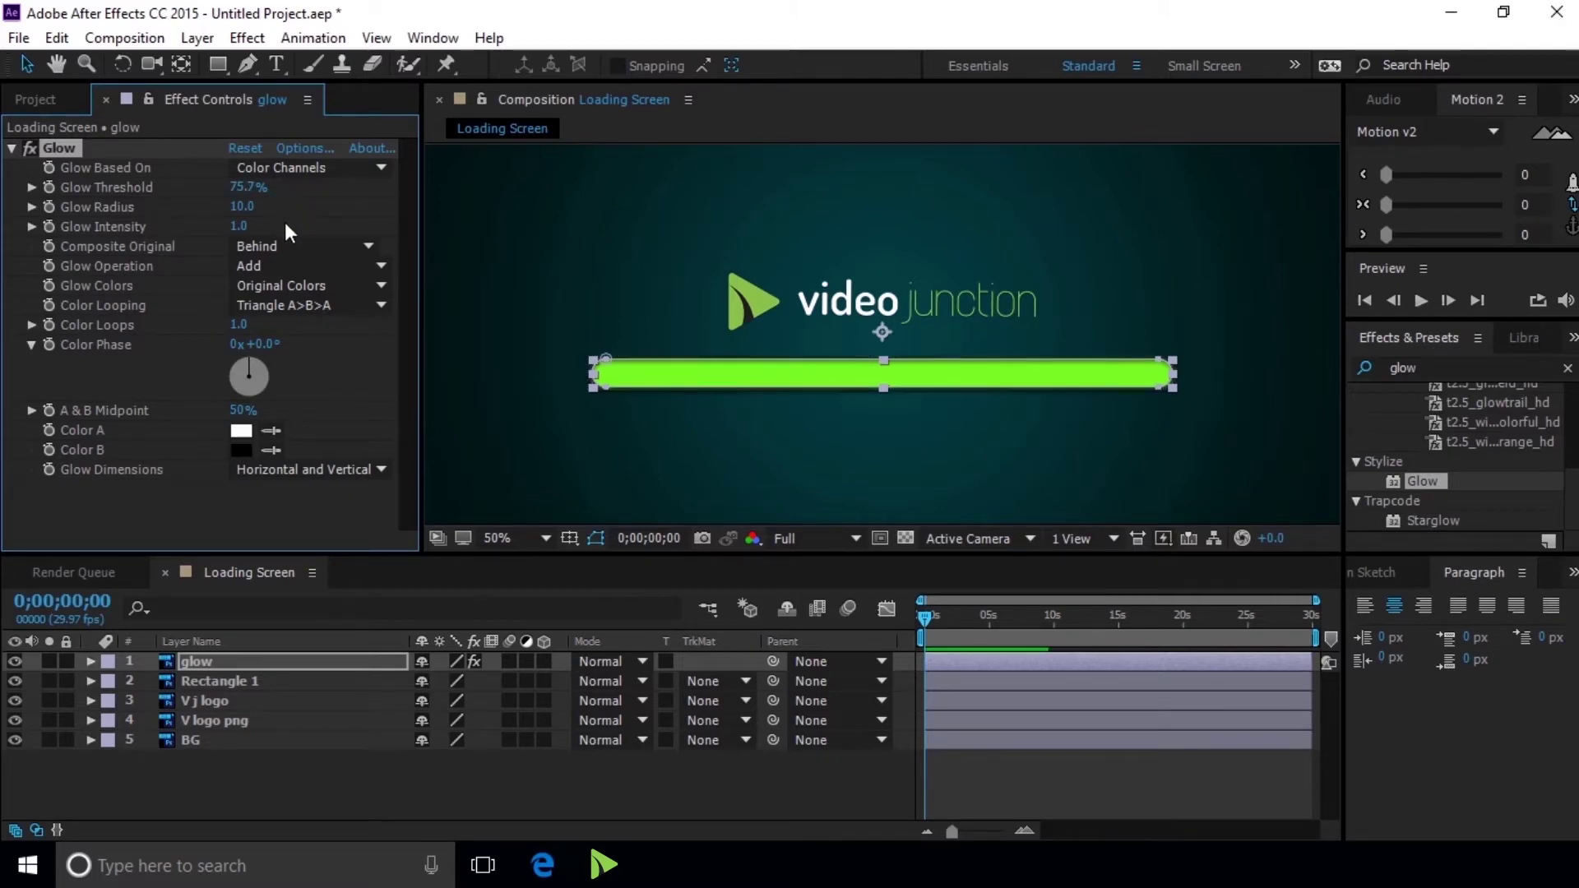
drag(241, 207, 279, 214)
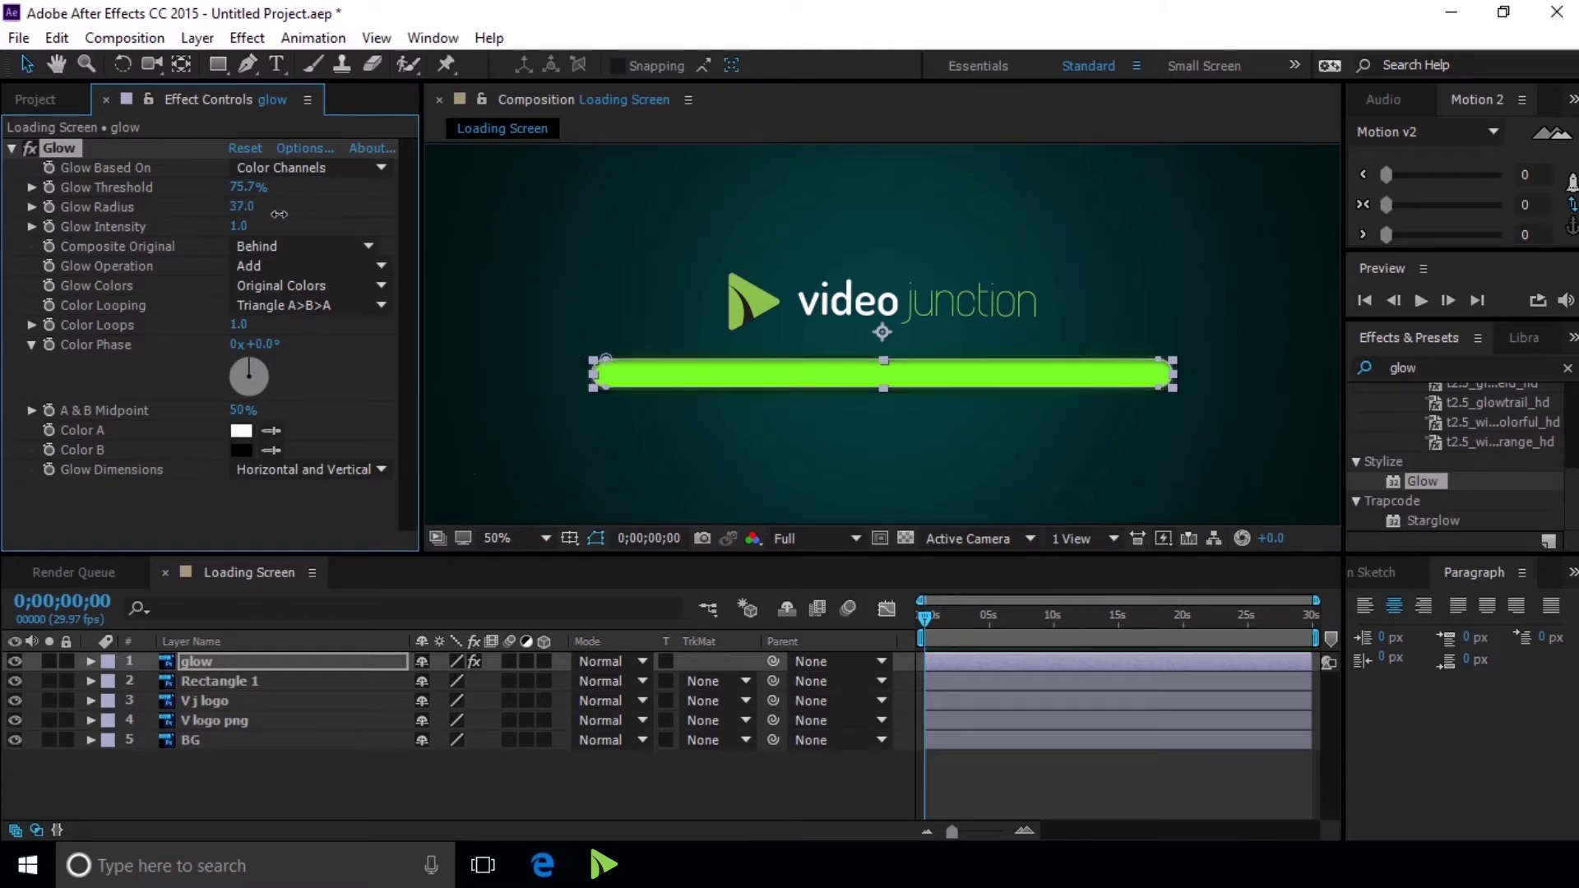
drag(268, 215, 270, 215)
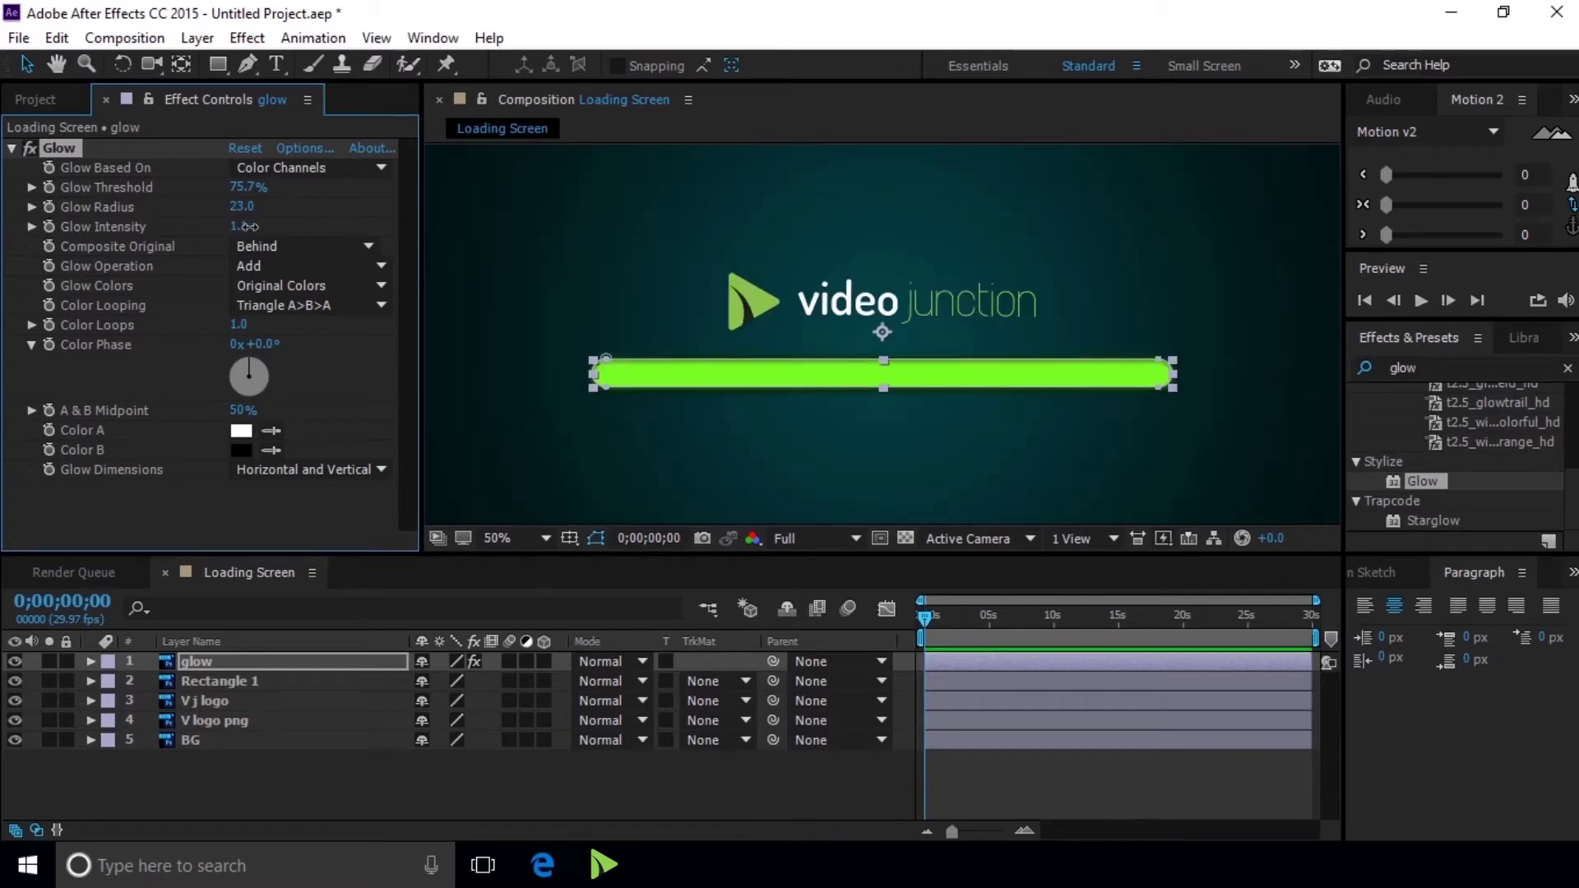
drag(250, 226, 263, 226)
click(239, 227)
key(Return)
- Set the Glow Radius to 50
mouse_move(241, 209)
mouse_down()
mouse_move(205, 206)
mouse_move(281, 214)
mouse_up()
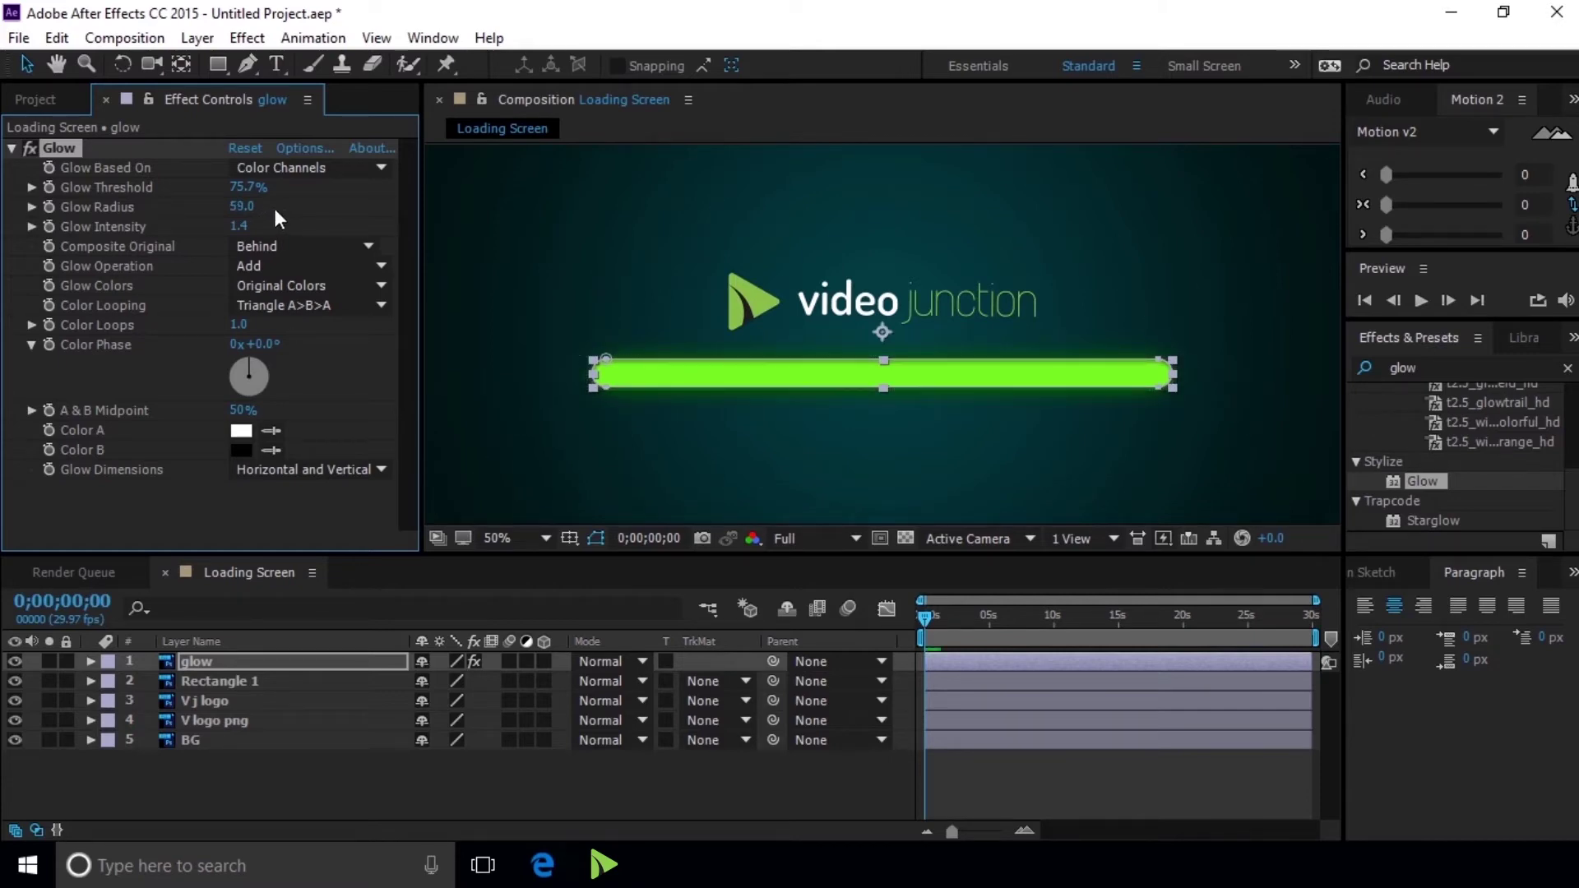
key(comma)
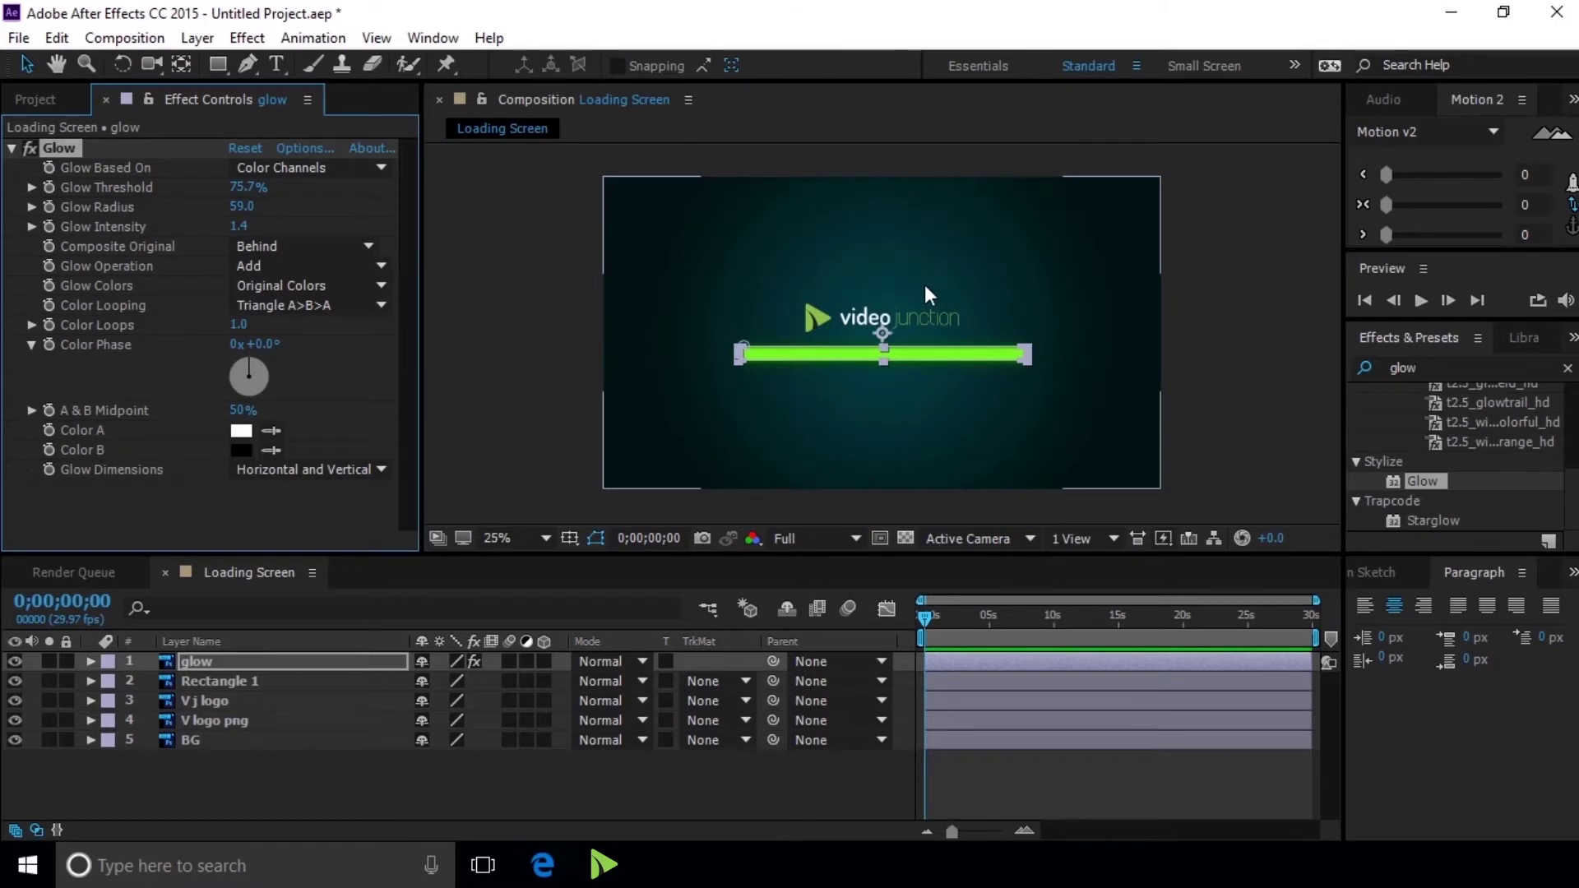
key(period)
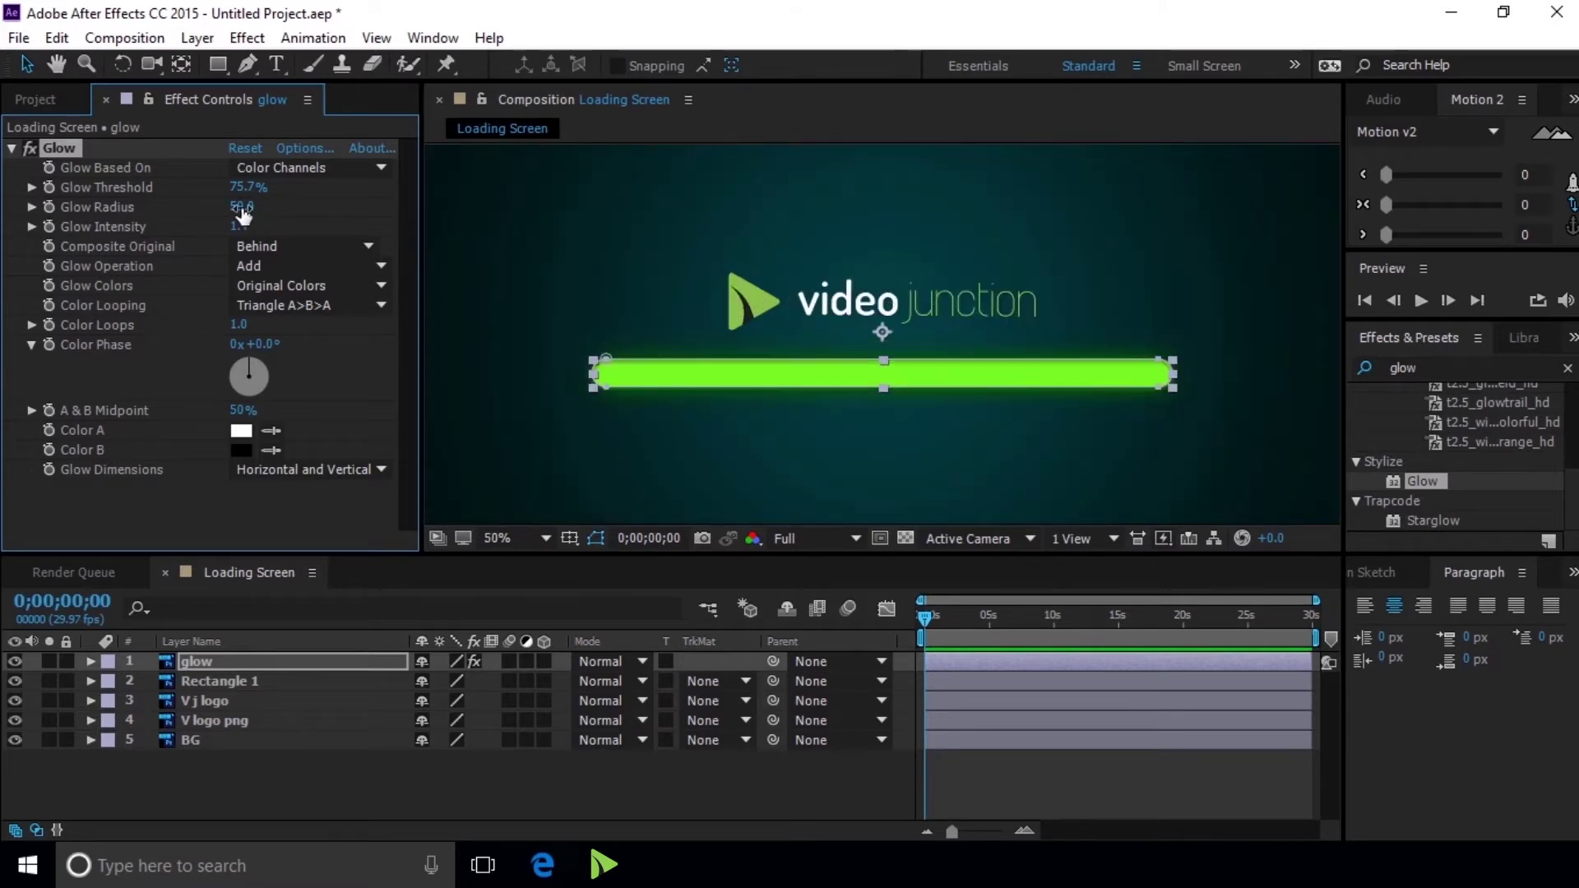
text(50)
key(Return)
- Settle the Glow at a 60% threshold with the radius widened to about 73
drag(263, 189, 205, 191)
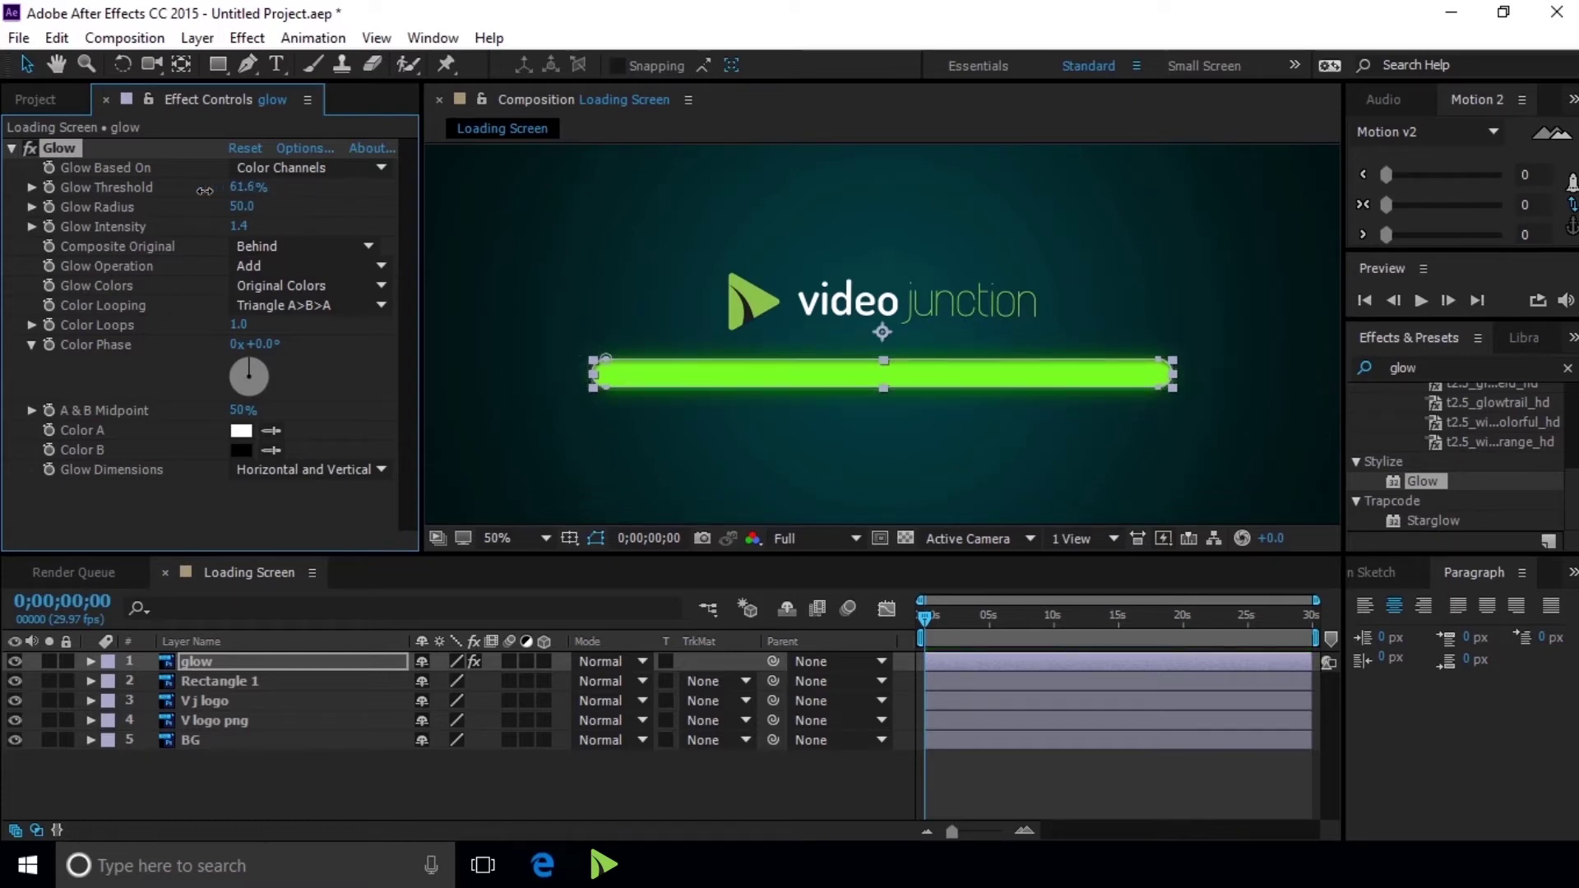
drag(245, 189, 222, 190)
click(251, 189)
text(50)
key(Return)
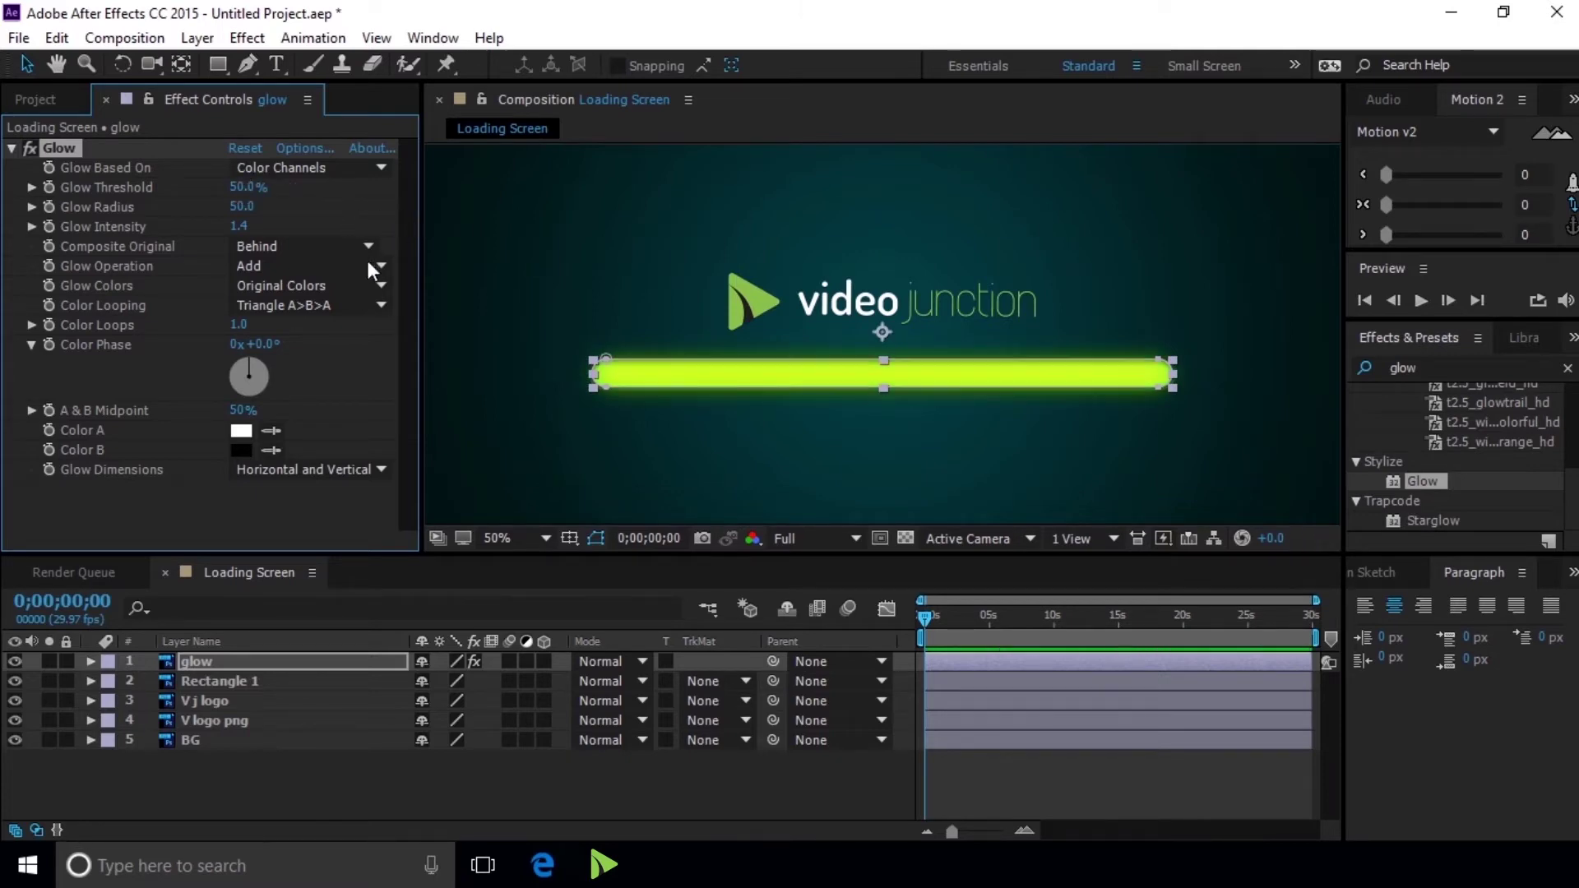
drag(270, 215, 276, 216)
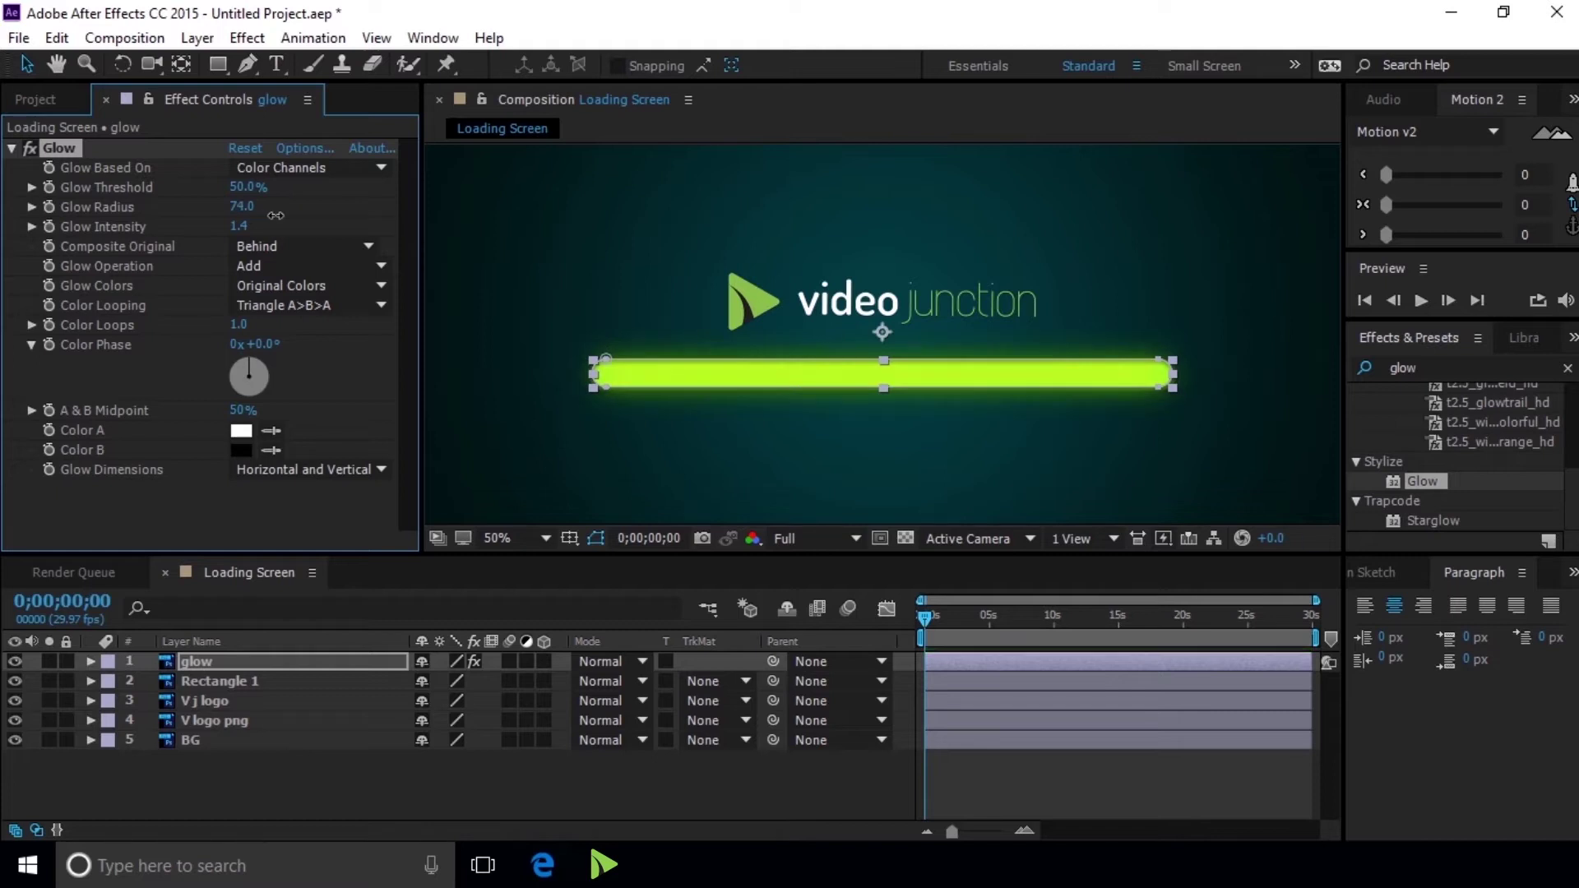
click(238, 187)
text(60)
key(Return)
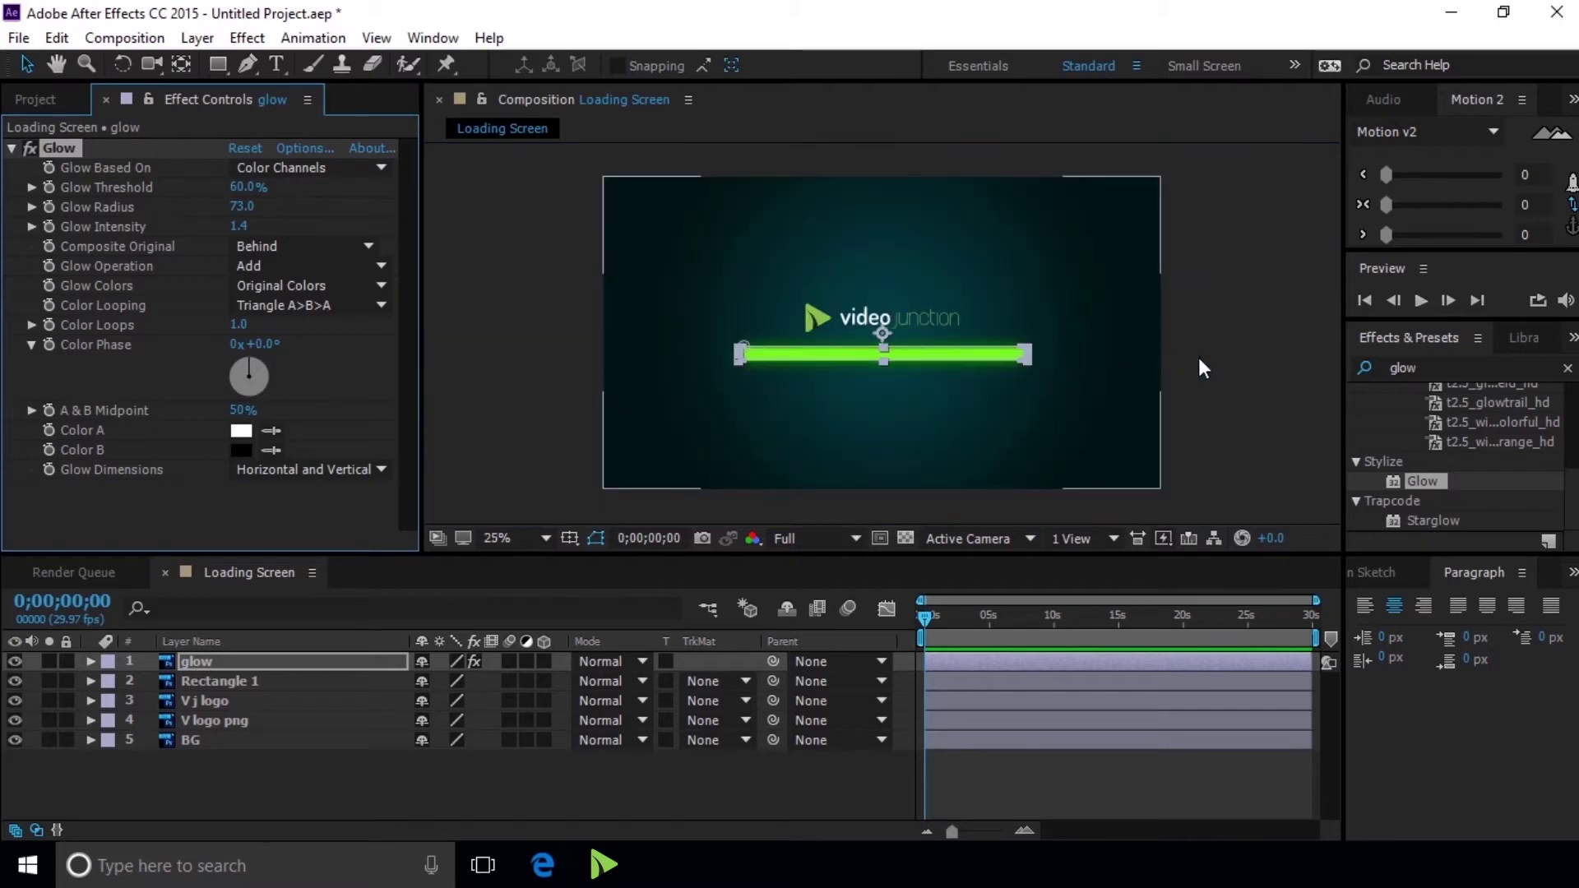
- Select the glow layer and zoom the viewer to 200% on the bar's right end
click(1197, 356)
scroll(1198, 357, down, 2)
scroll(979, 298, up, 2)
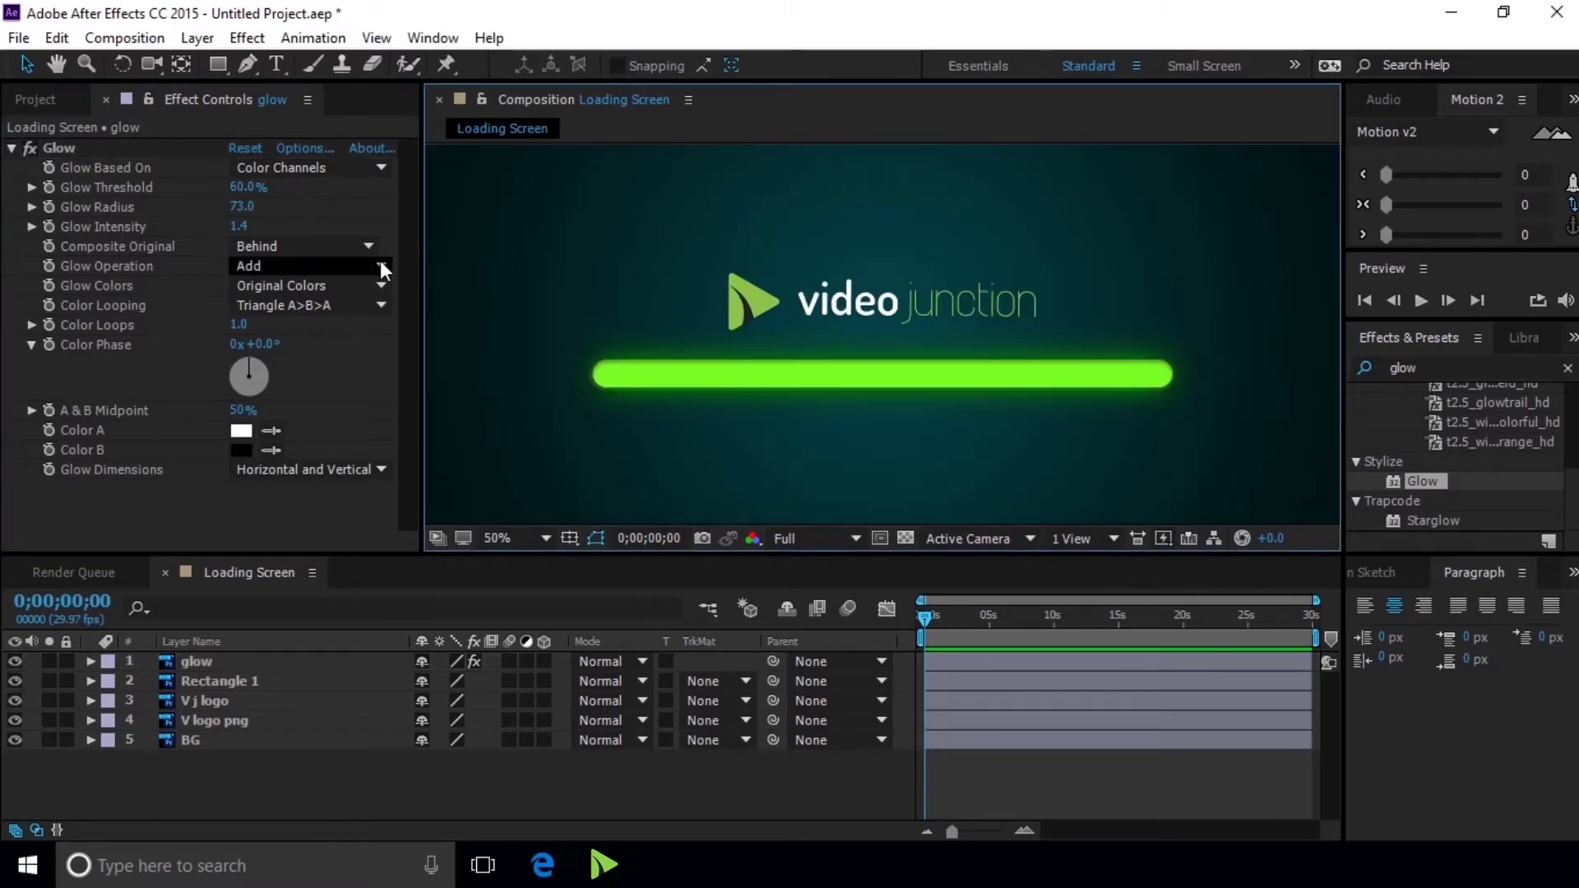
scroll(950, 404, down, 2)
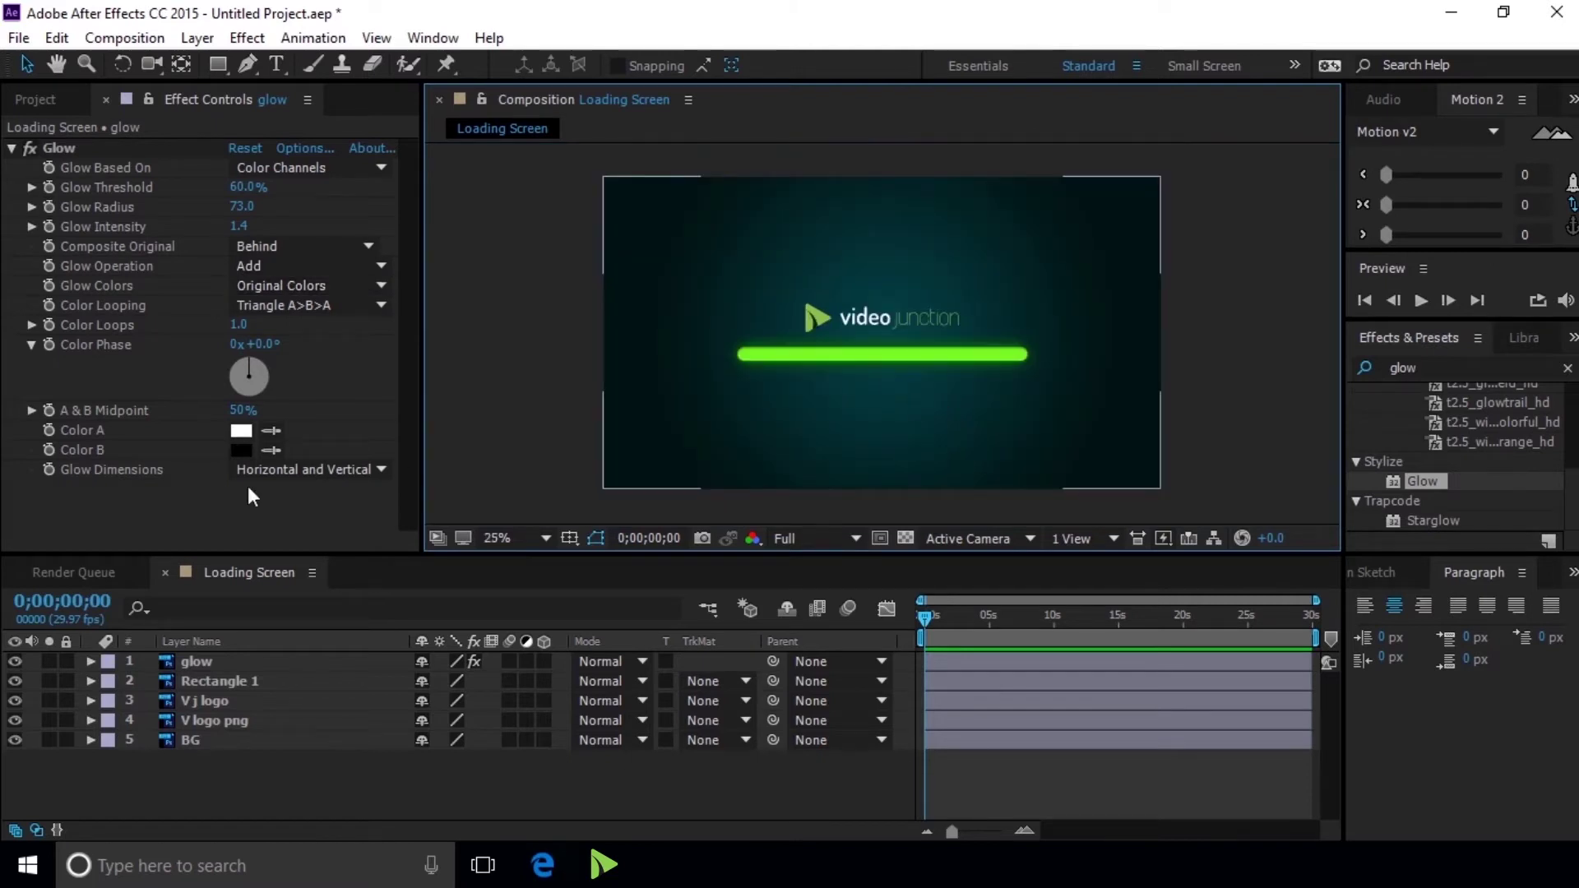
click(210, 663)
key(slash)
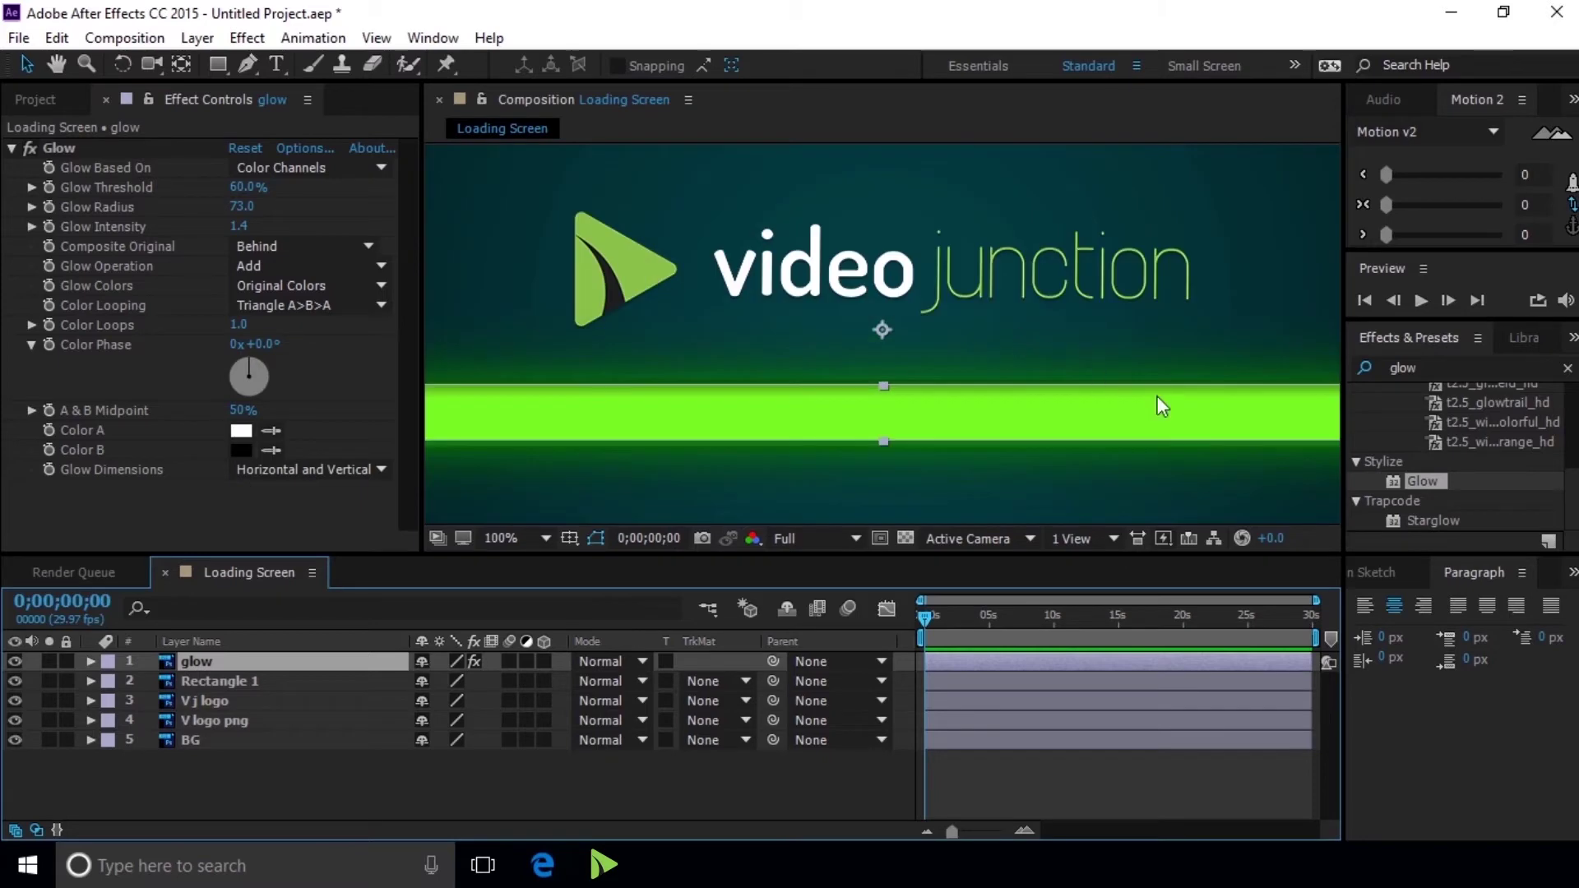
drag(1200, 342, 751, 296)
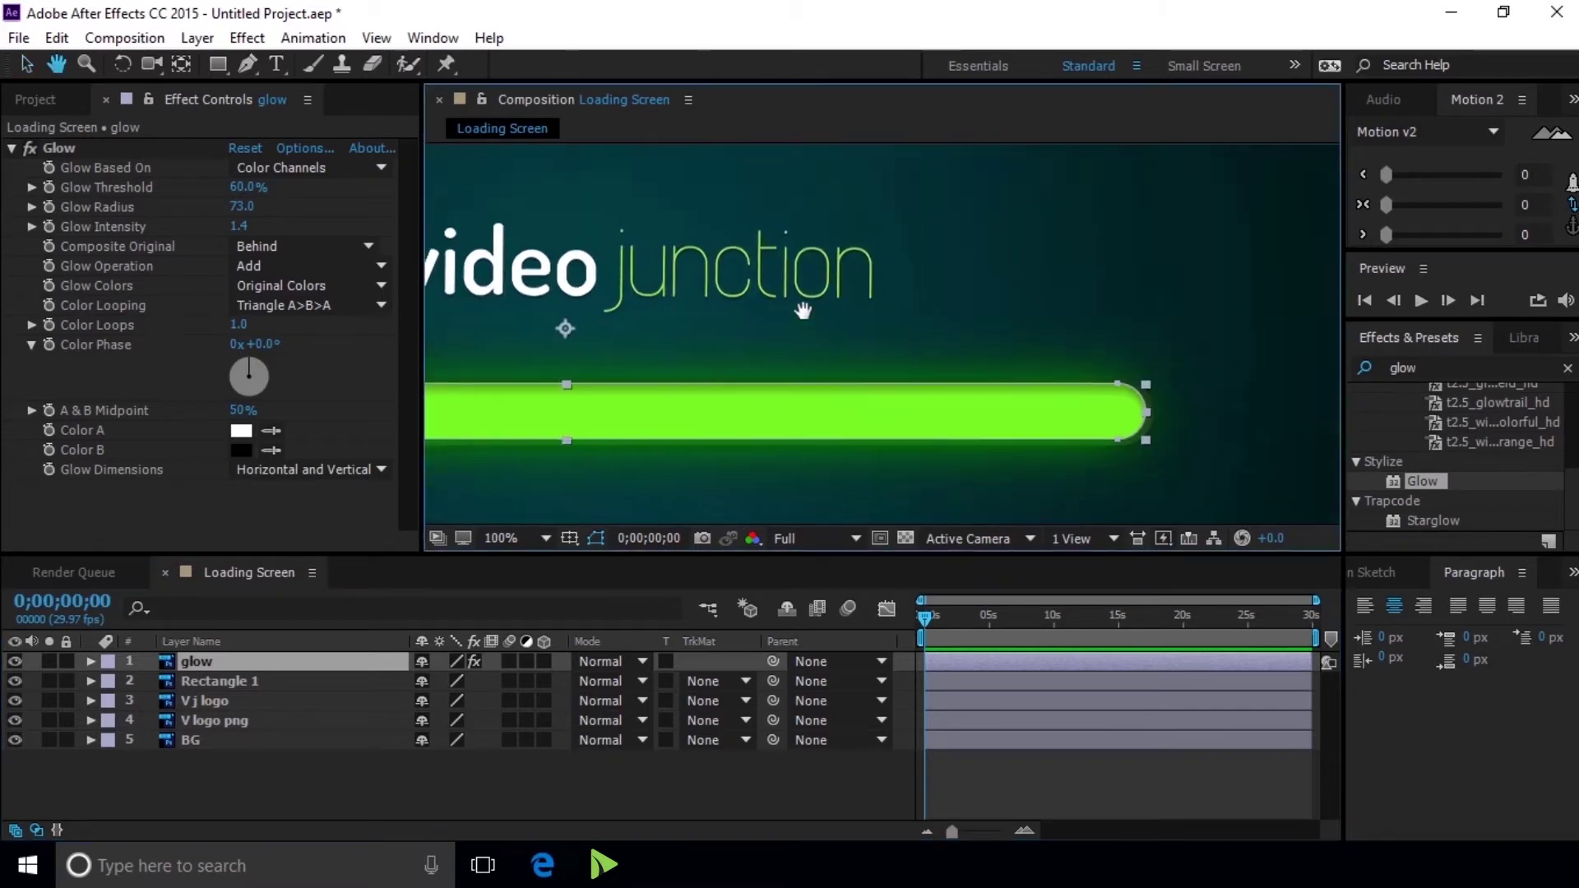
key(period)
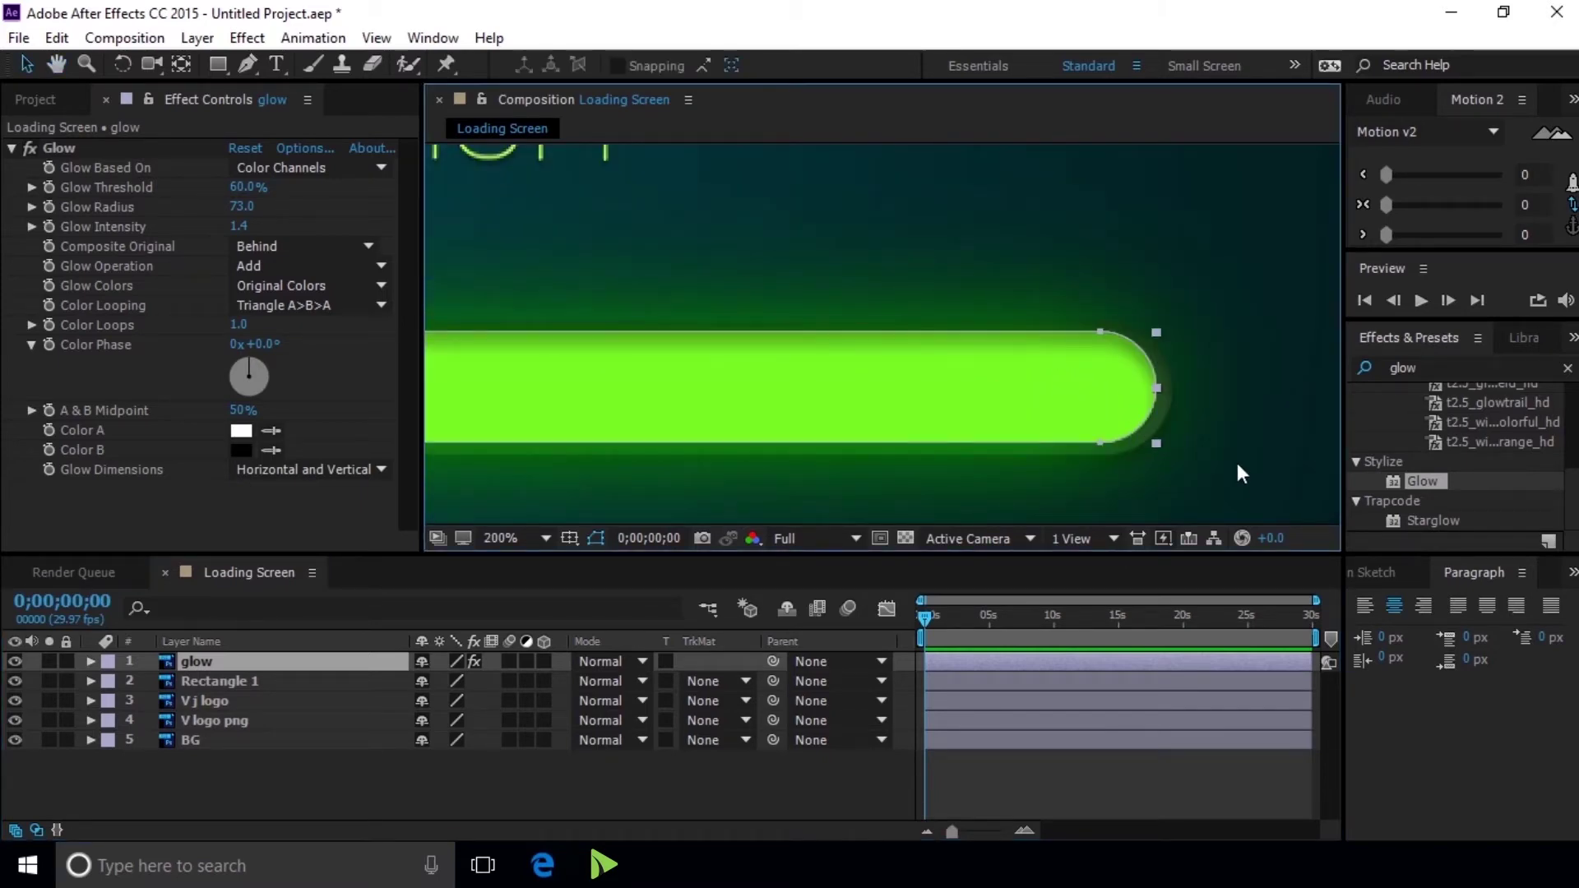
key(ctrl+Down)
key(ctrl+Down)
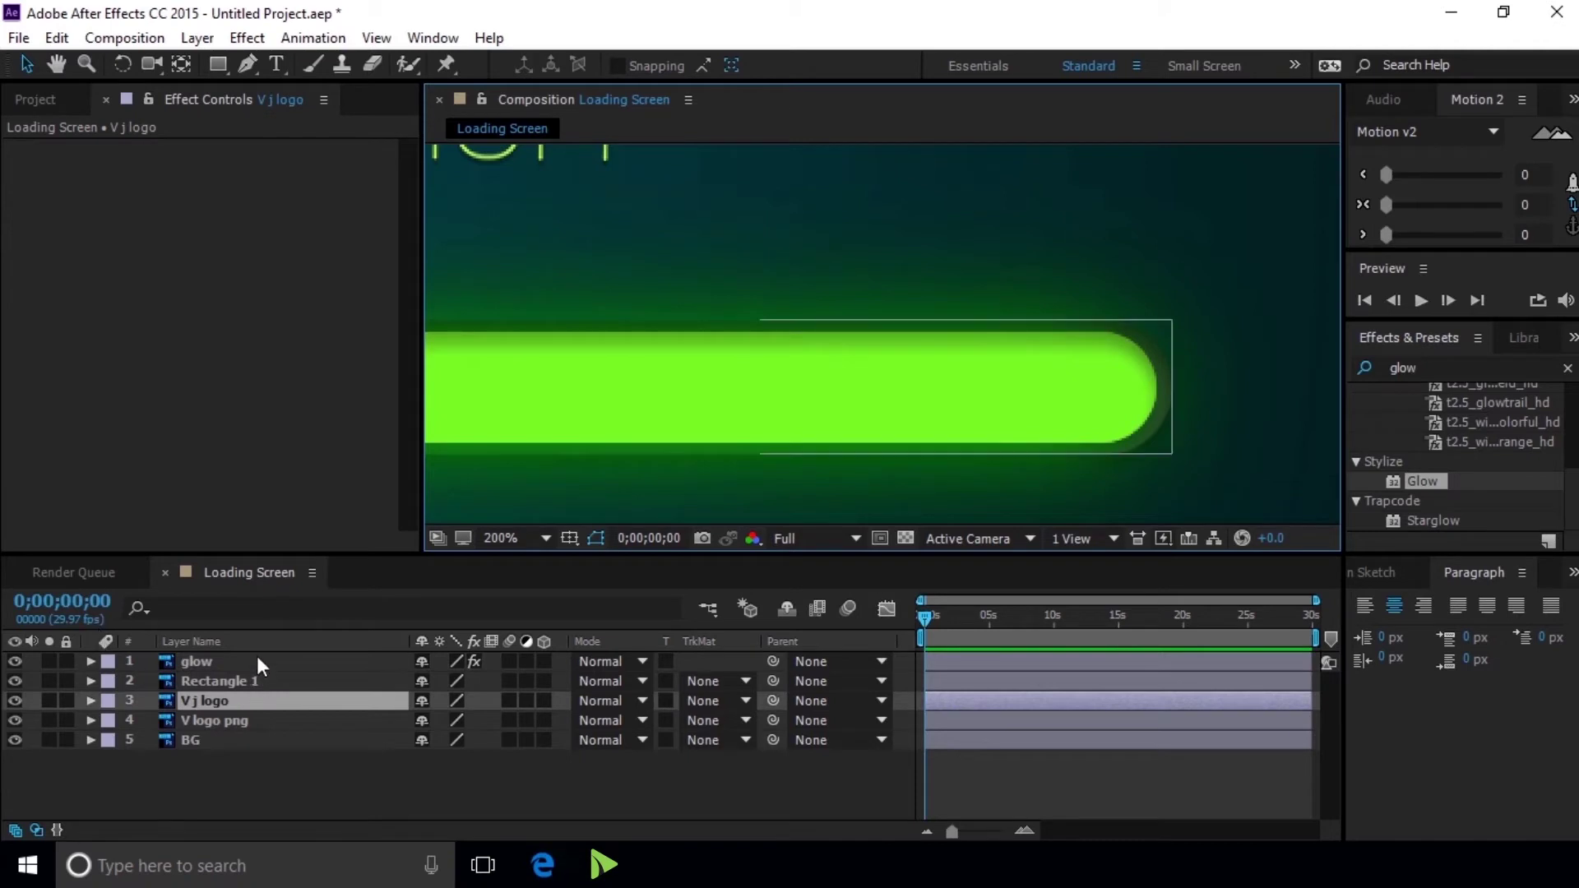
- Drag the glow mask's right-end points left toward the start of the track
click(256, 658)
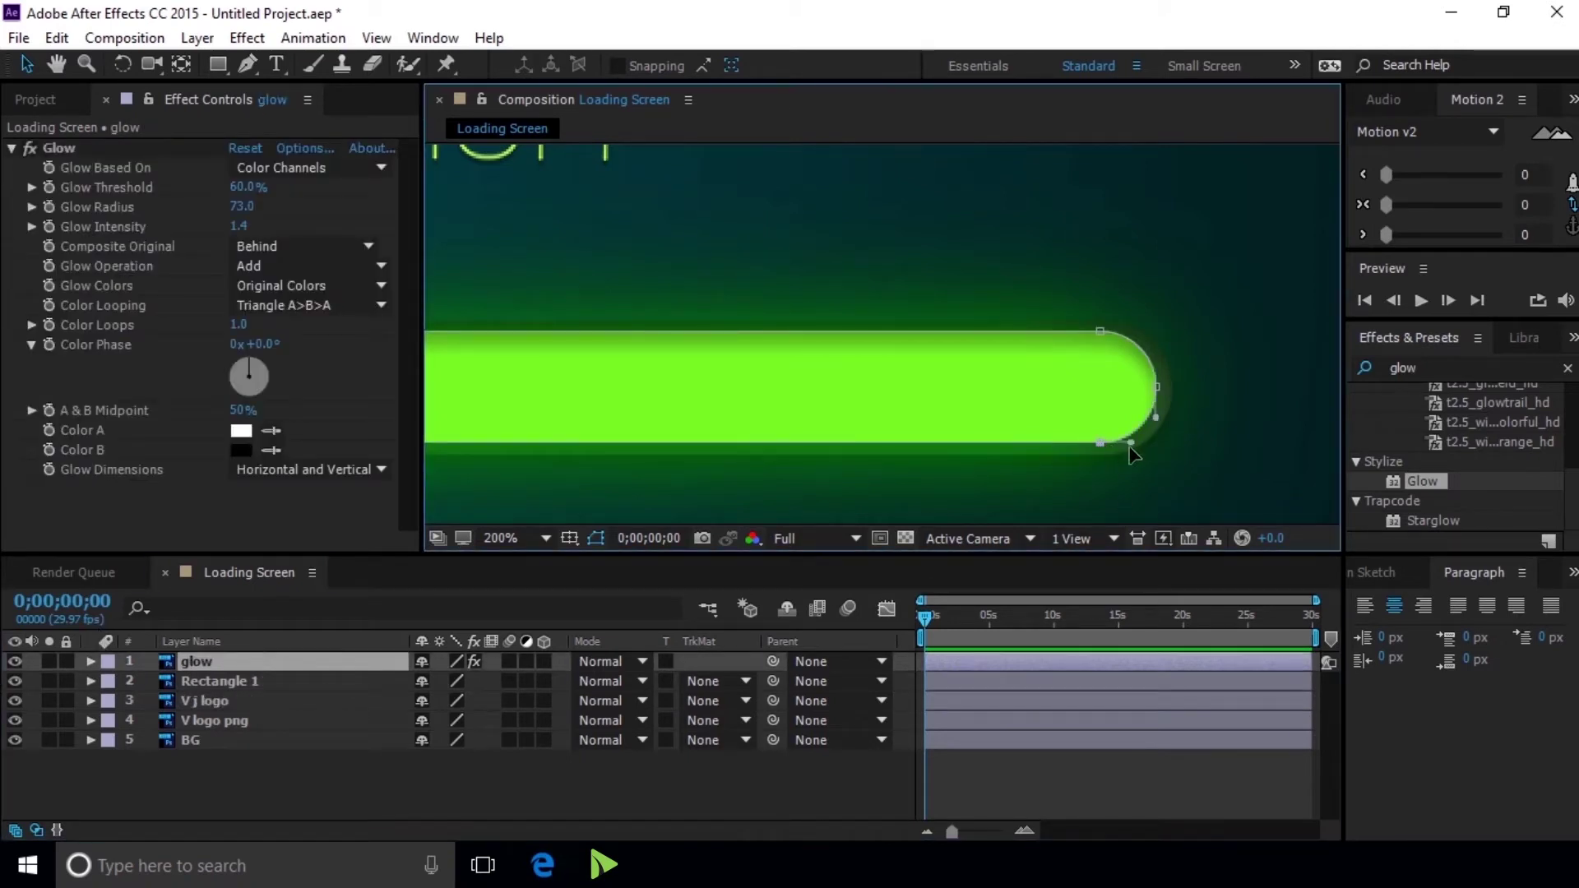
click(1154, 422)
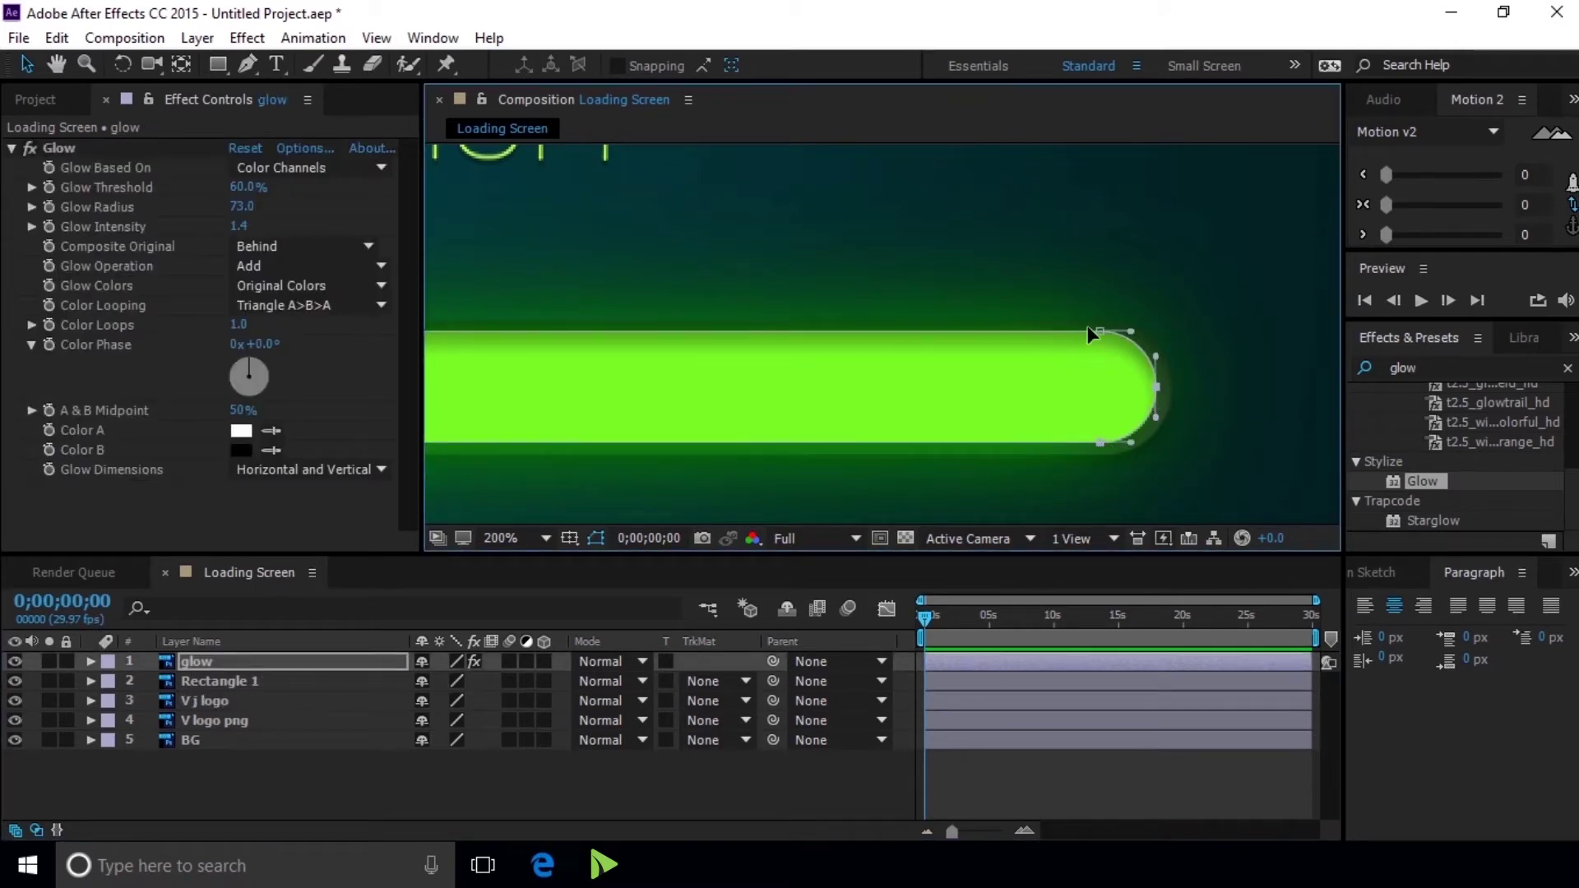
scroll(1103, 345, down, 3)
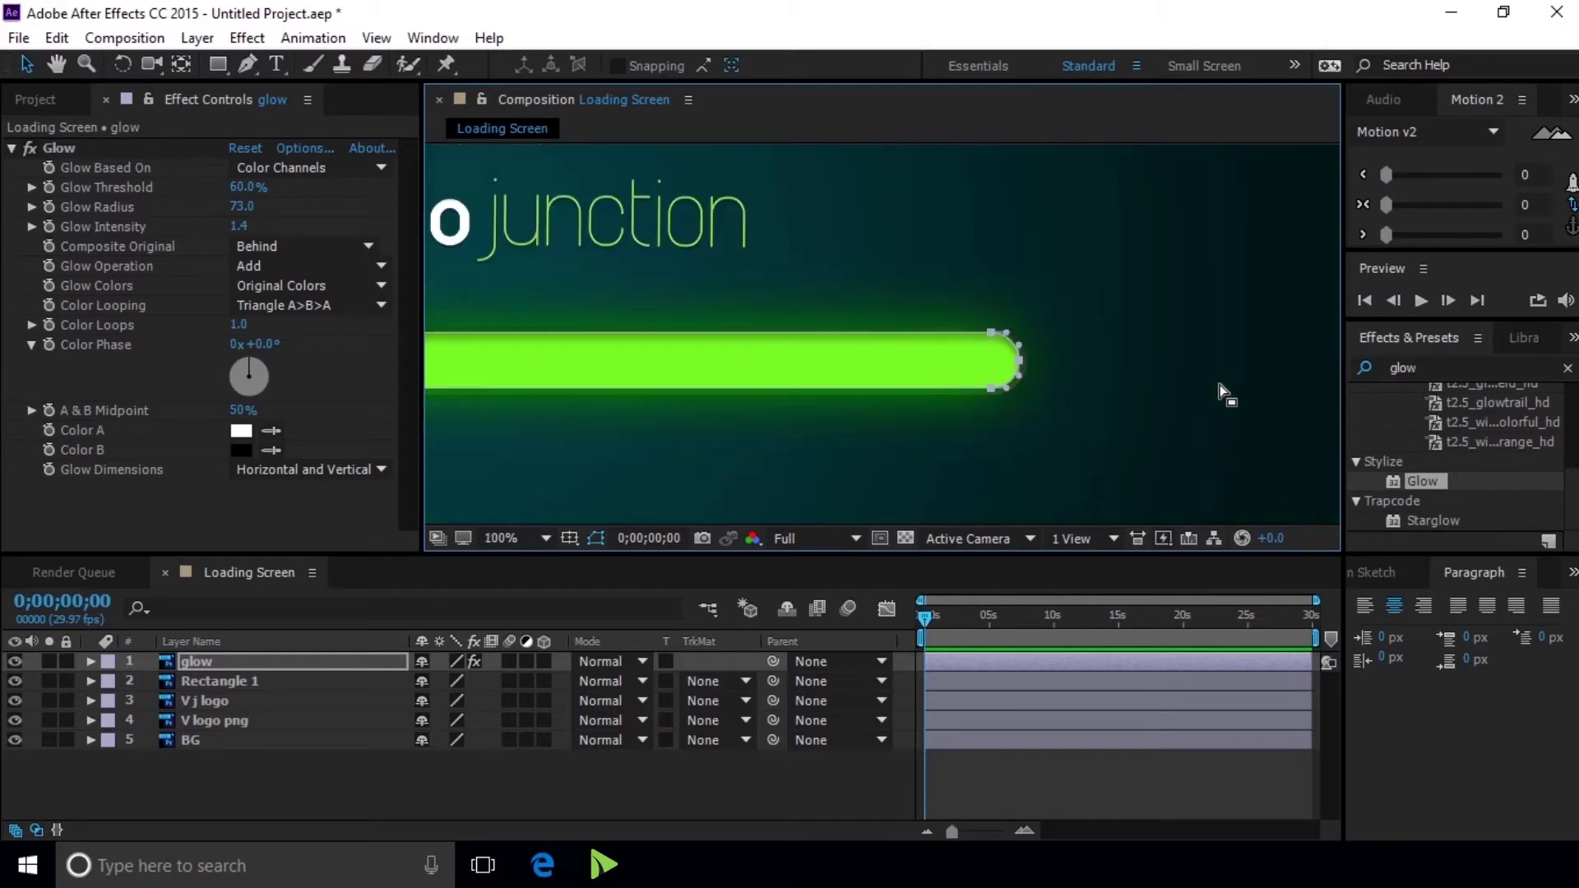
drag(846, 271, 1152, 317)
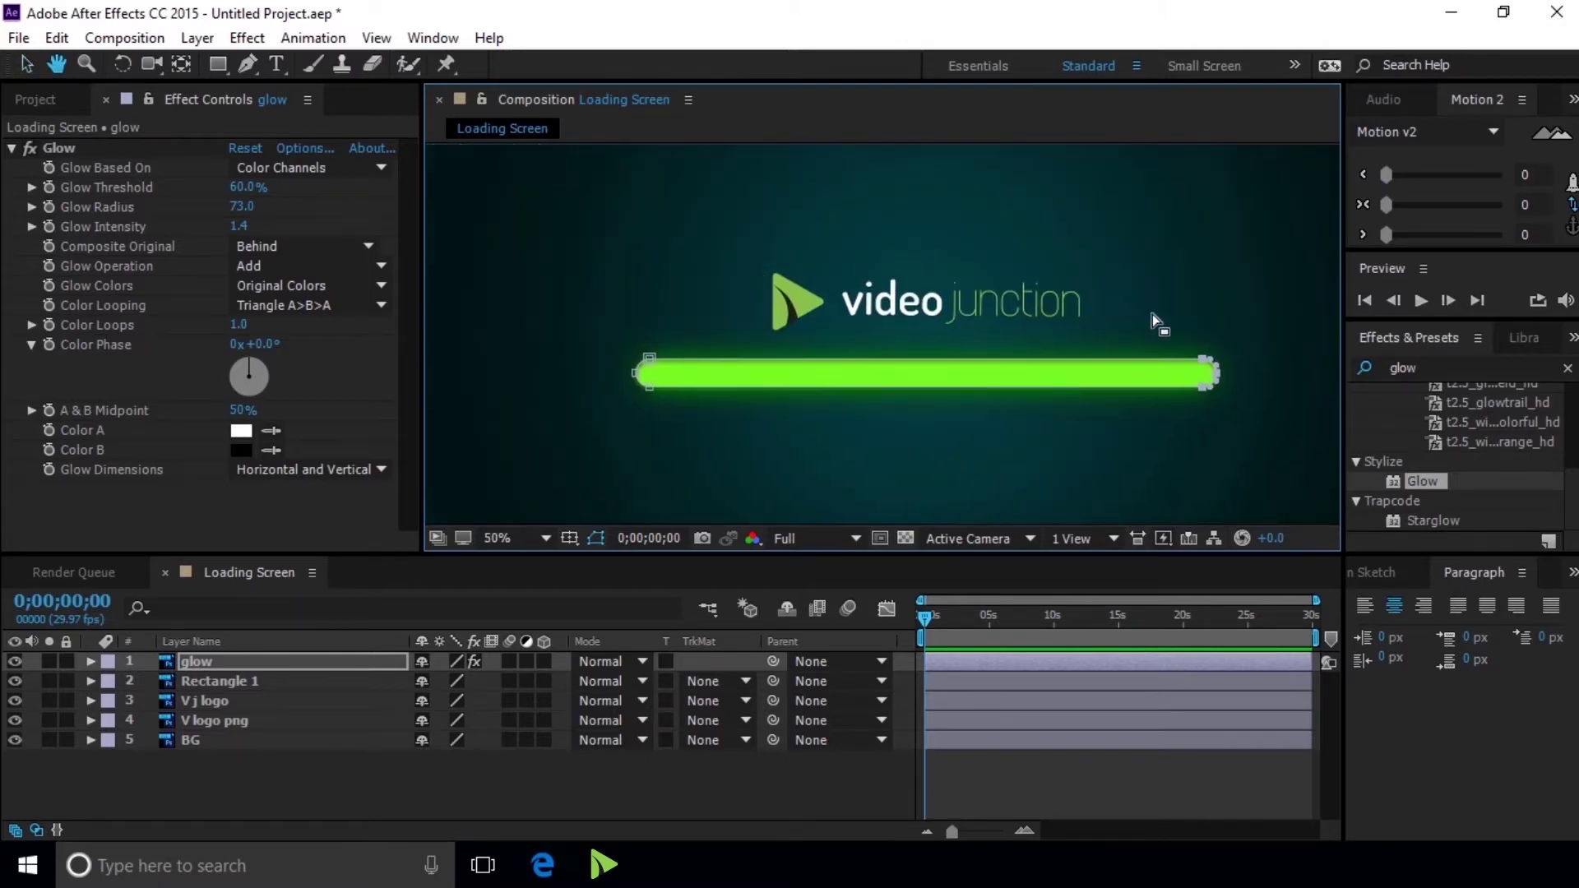
drag(1158, 397, 627, 393)
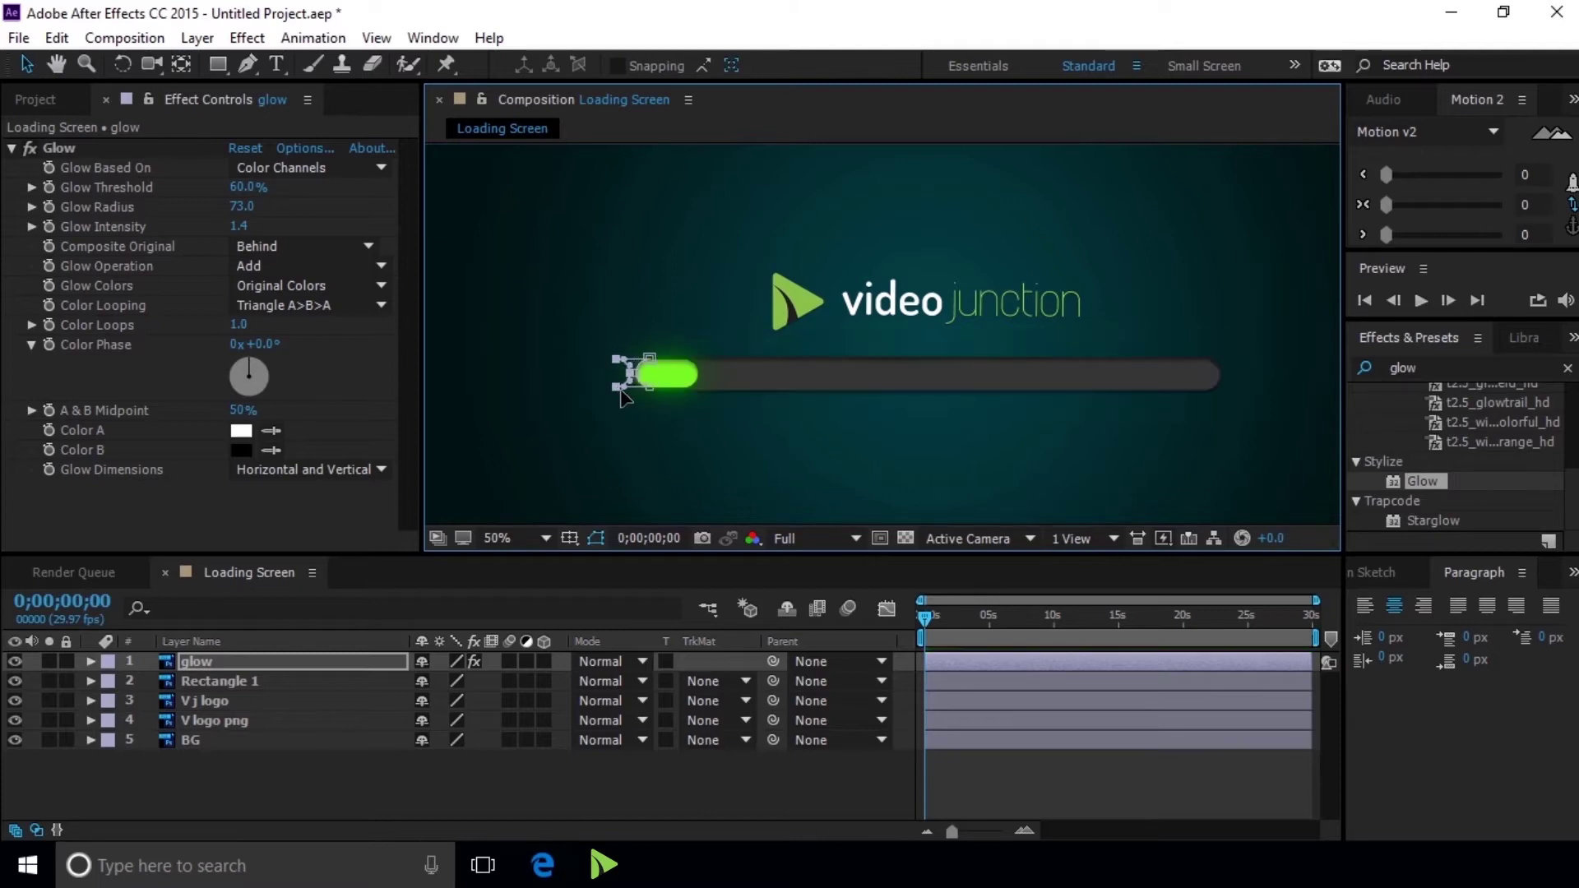
- Collapse the glow mask to the bar's left end and keyframe its Mask Path at 0s
drag(627, 393, 613, 393)
key(slash)
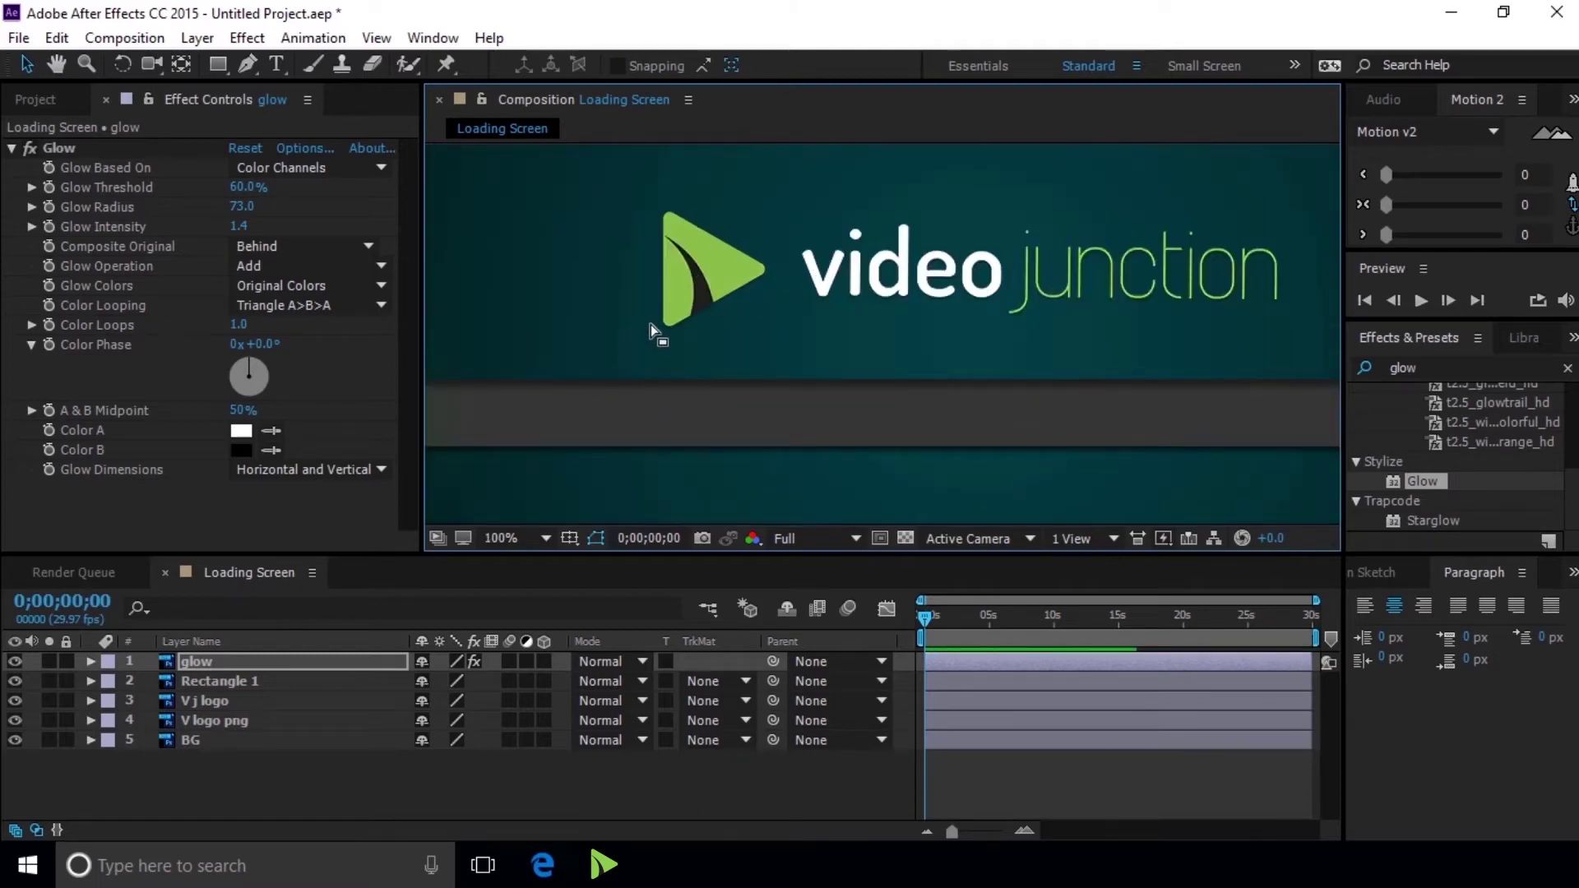
drag(654, 326, 1115, 312)
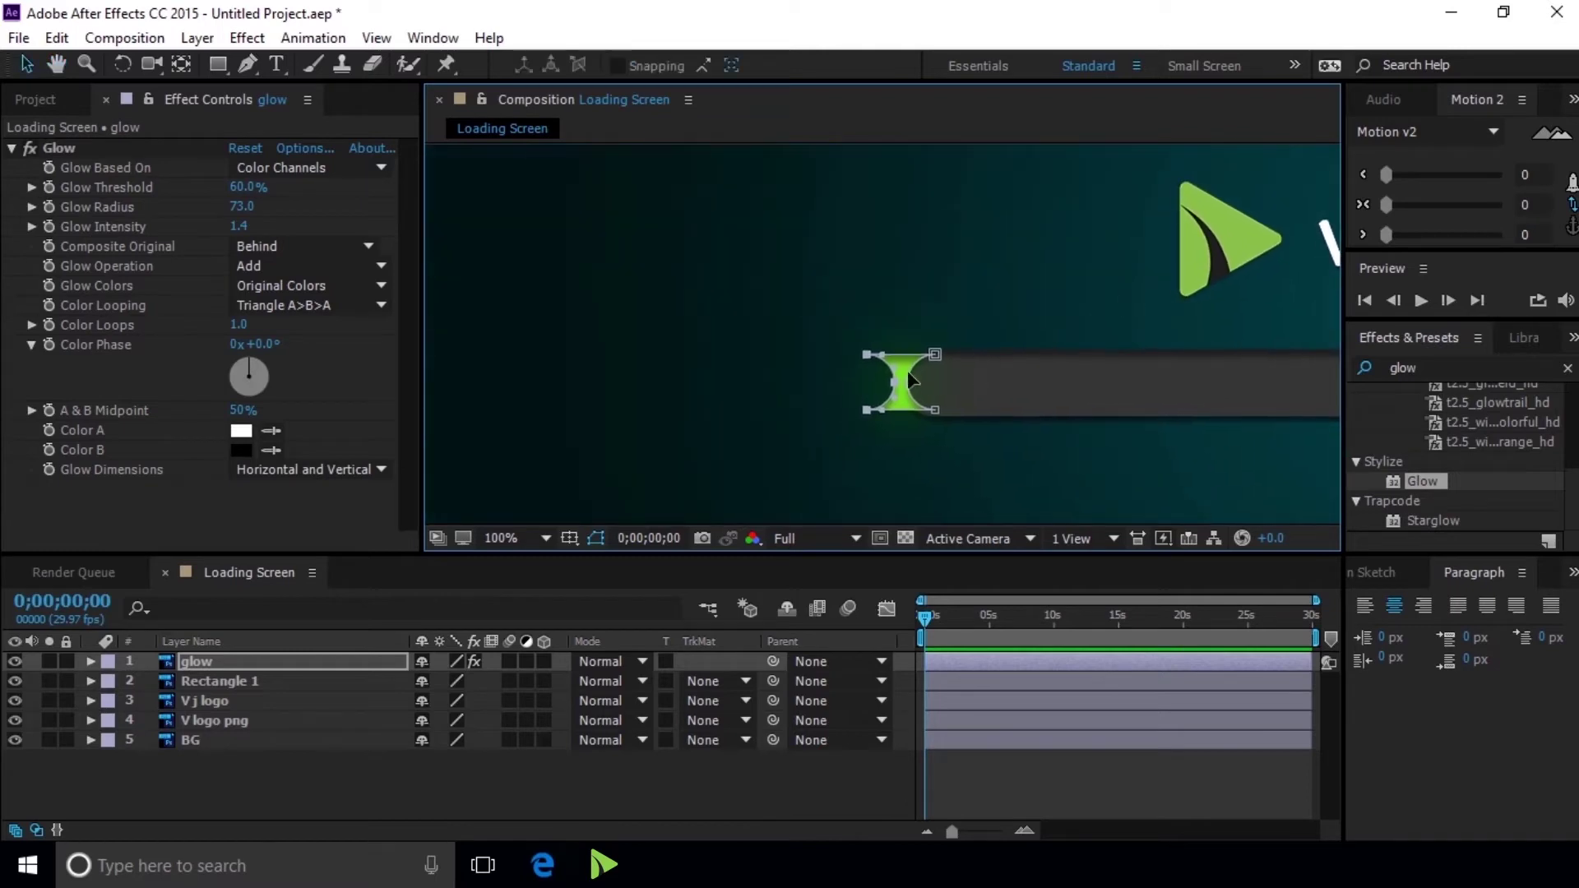
scroll(965, 392, up, 1)
key(m)
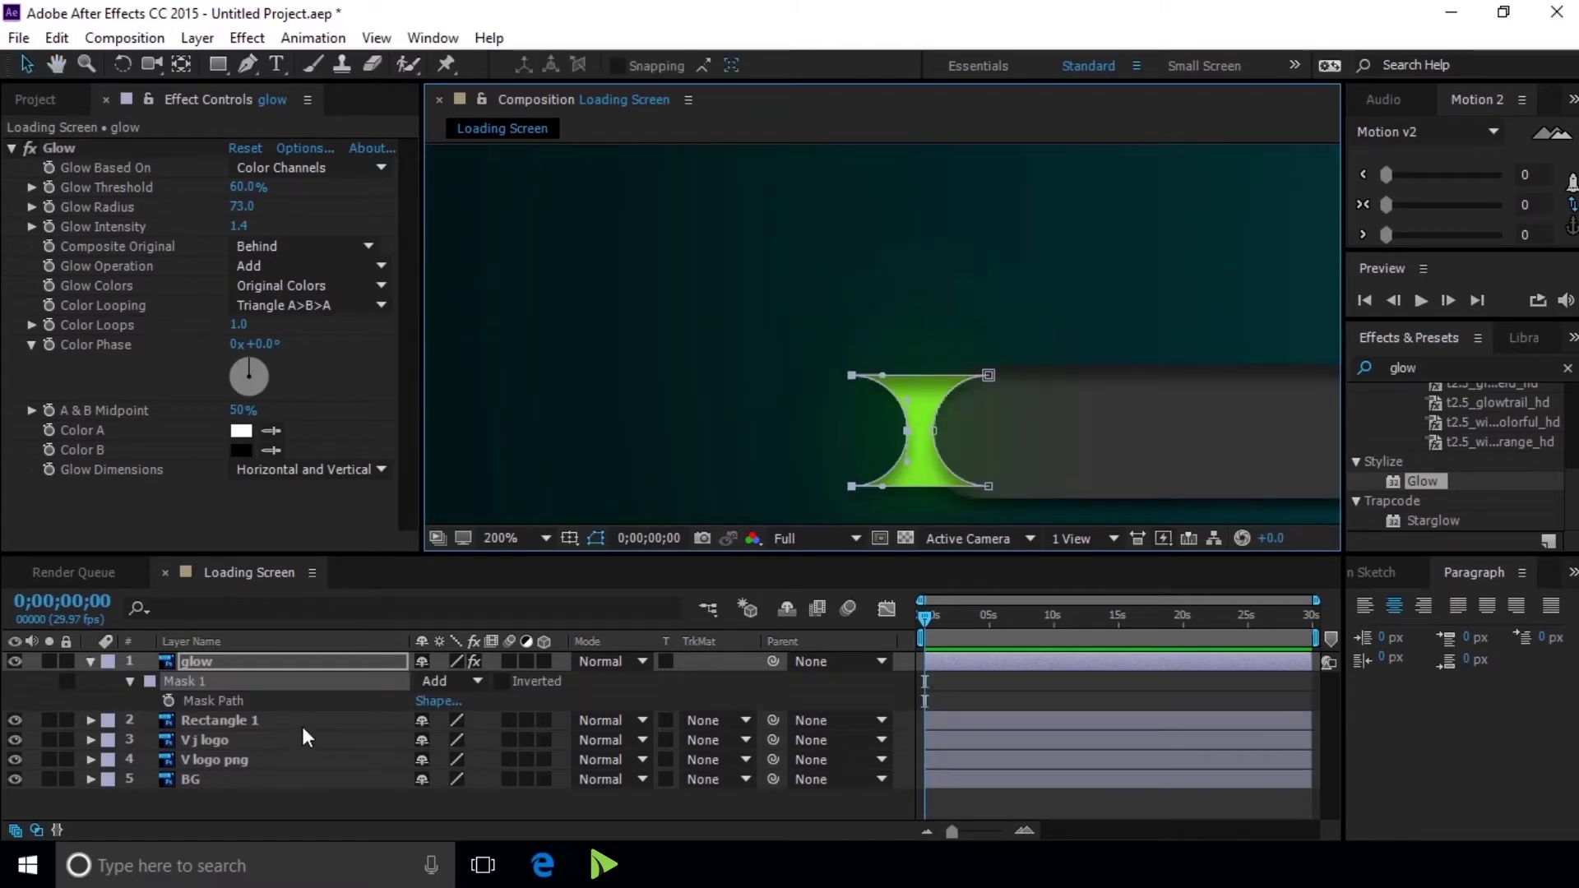
click(169, 700)
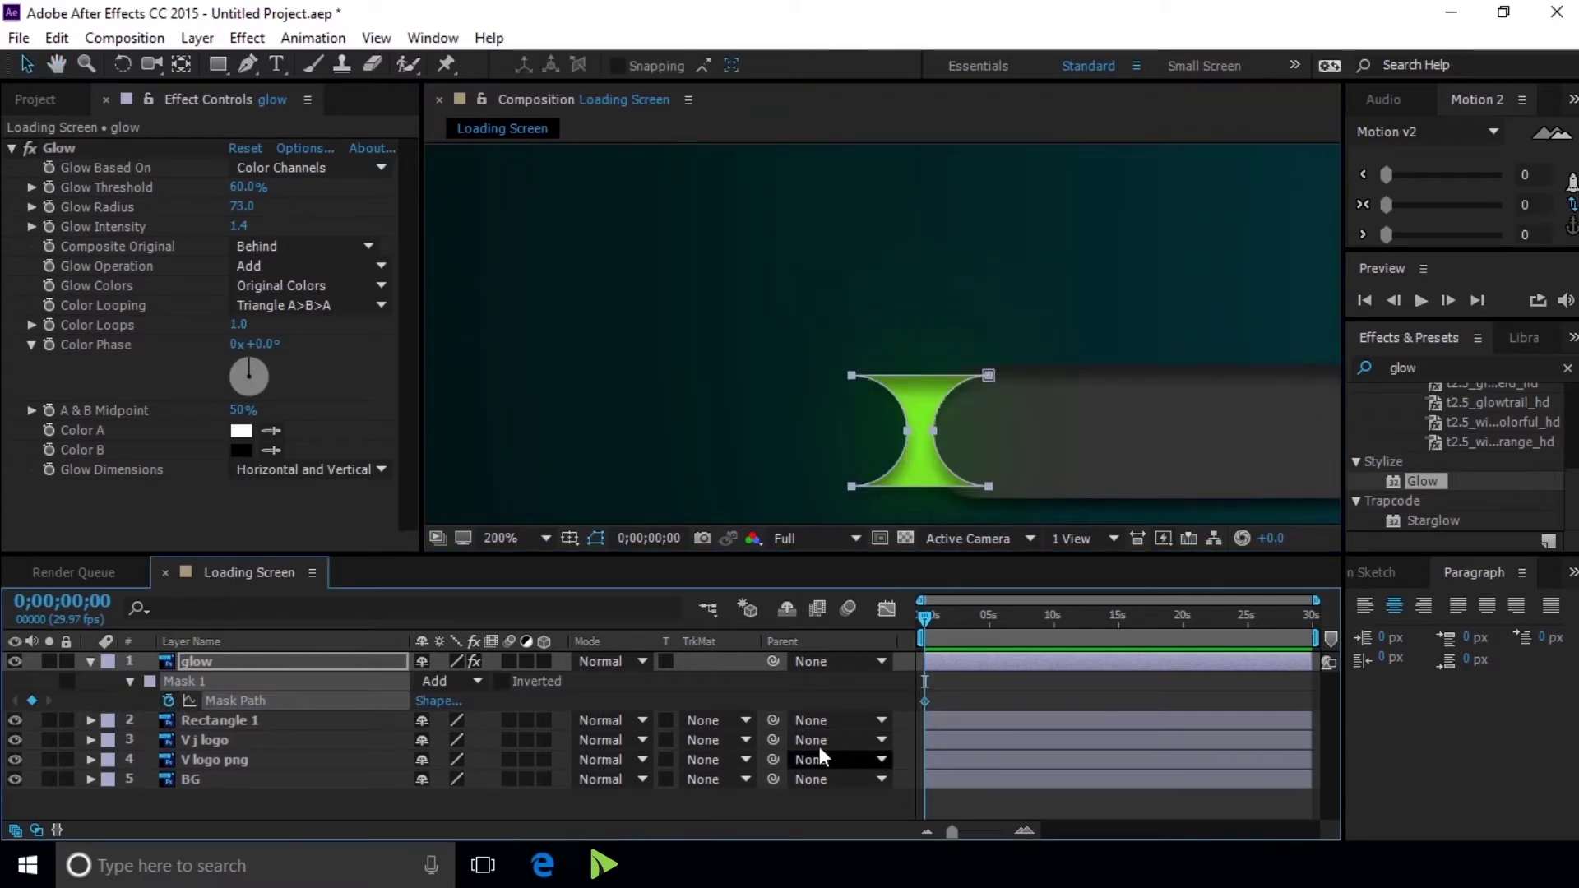
- At 10 seconds, stretch the glow mask's left-side points out to the bar's right end
drag(926, 617, 1053, 617)
key(Page_Down)
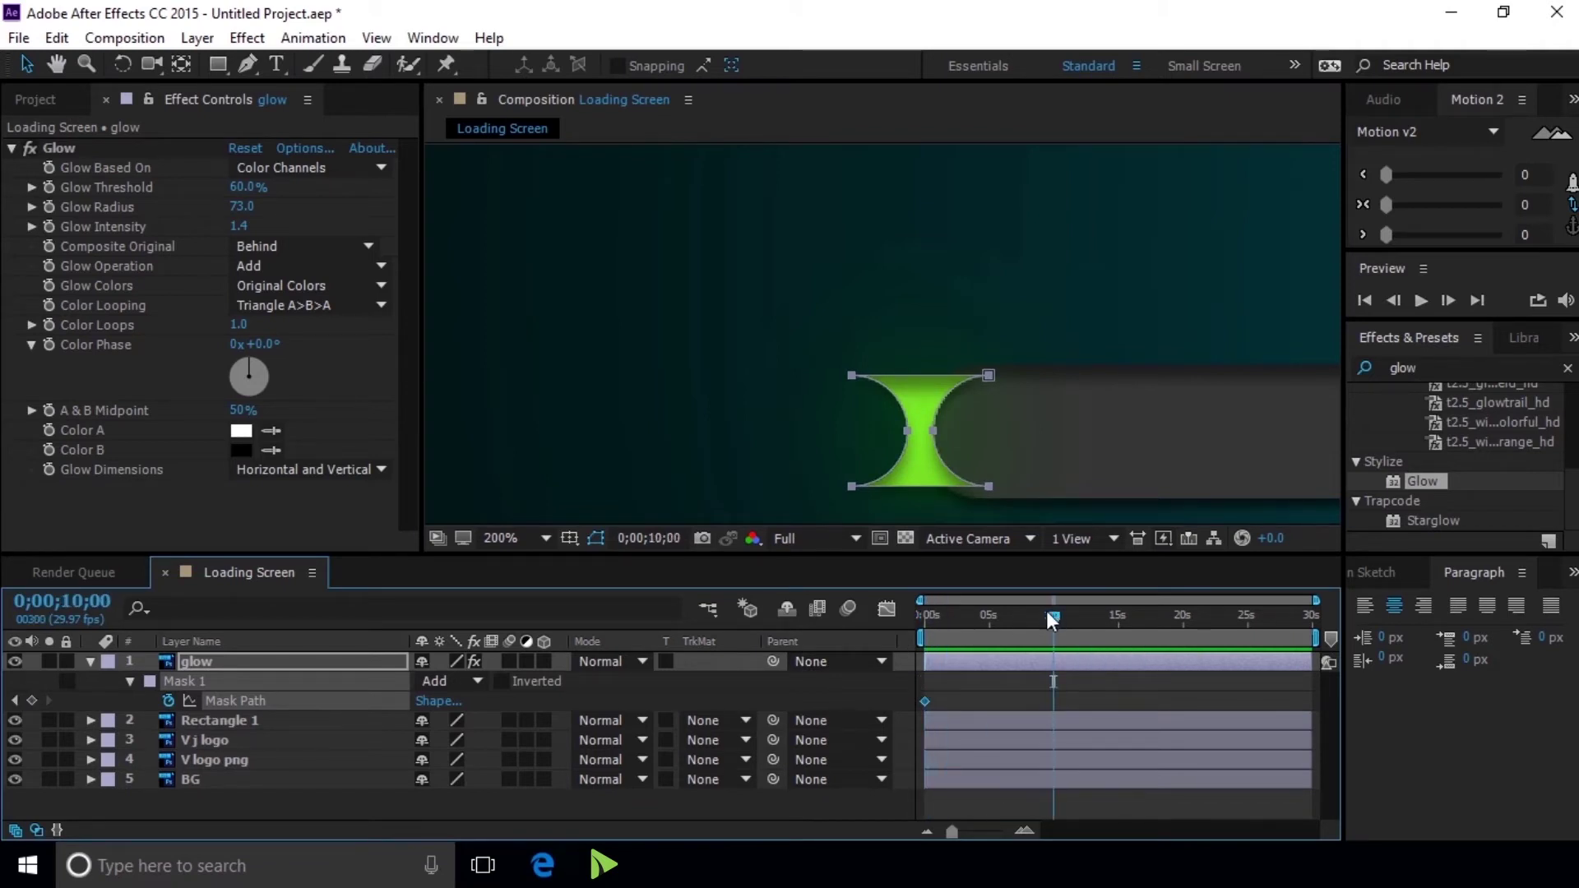
key(n)
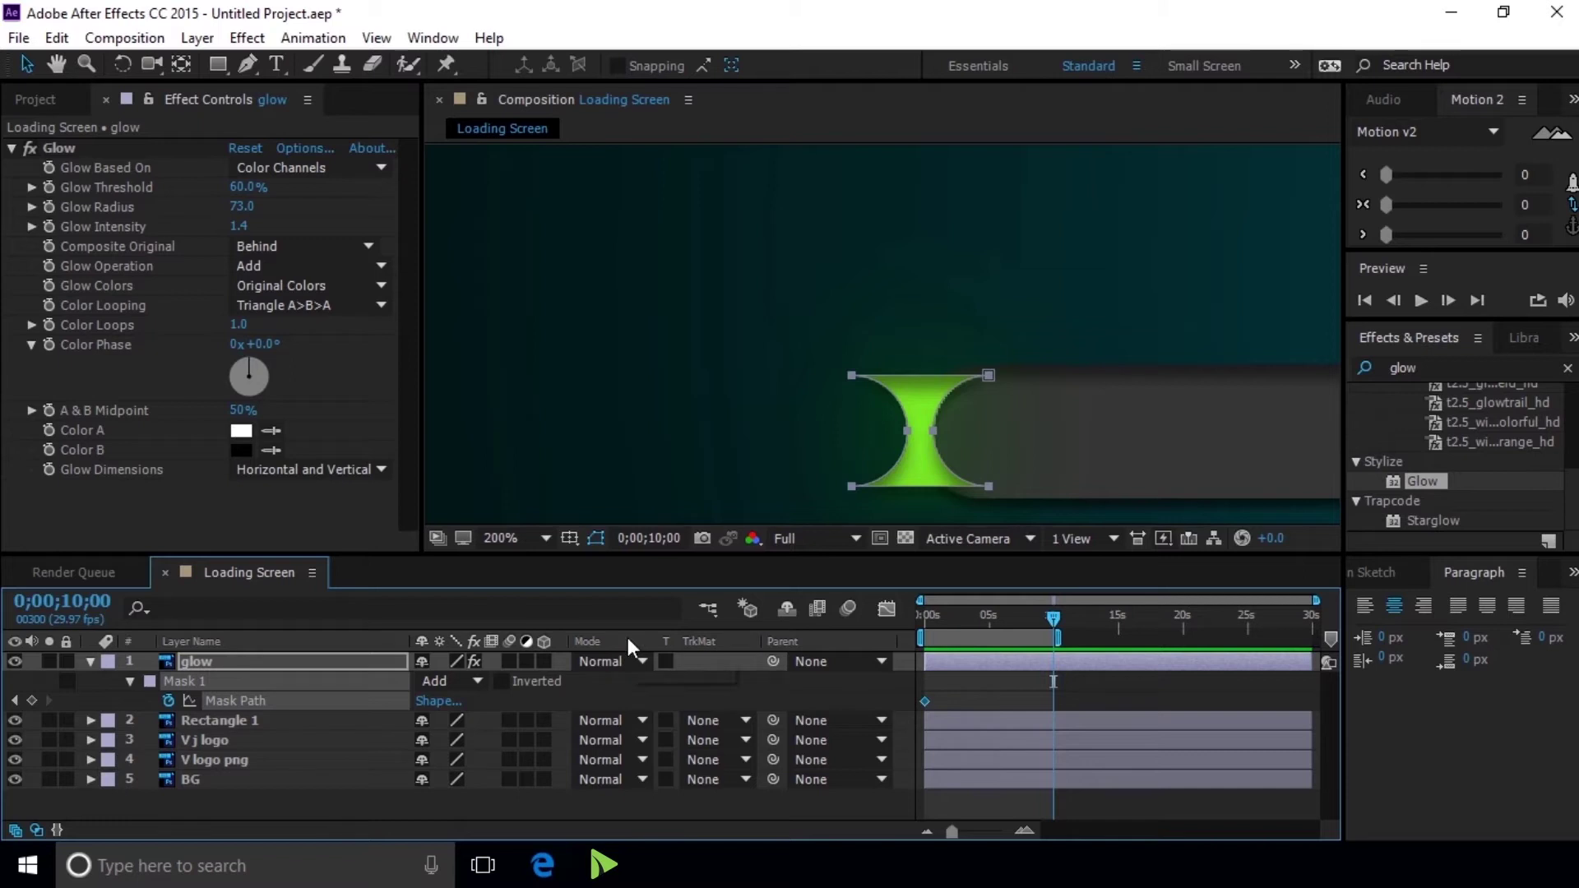
click(851, 486)
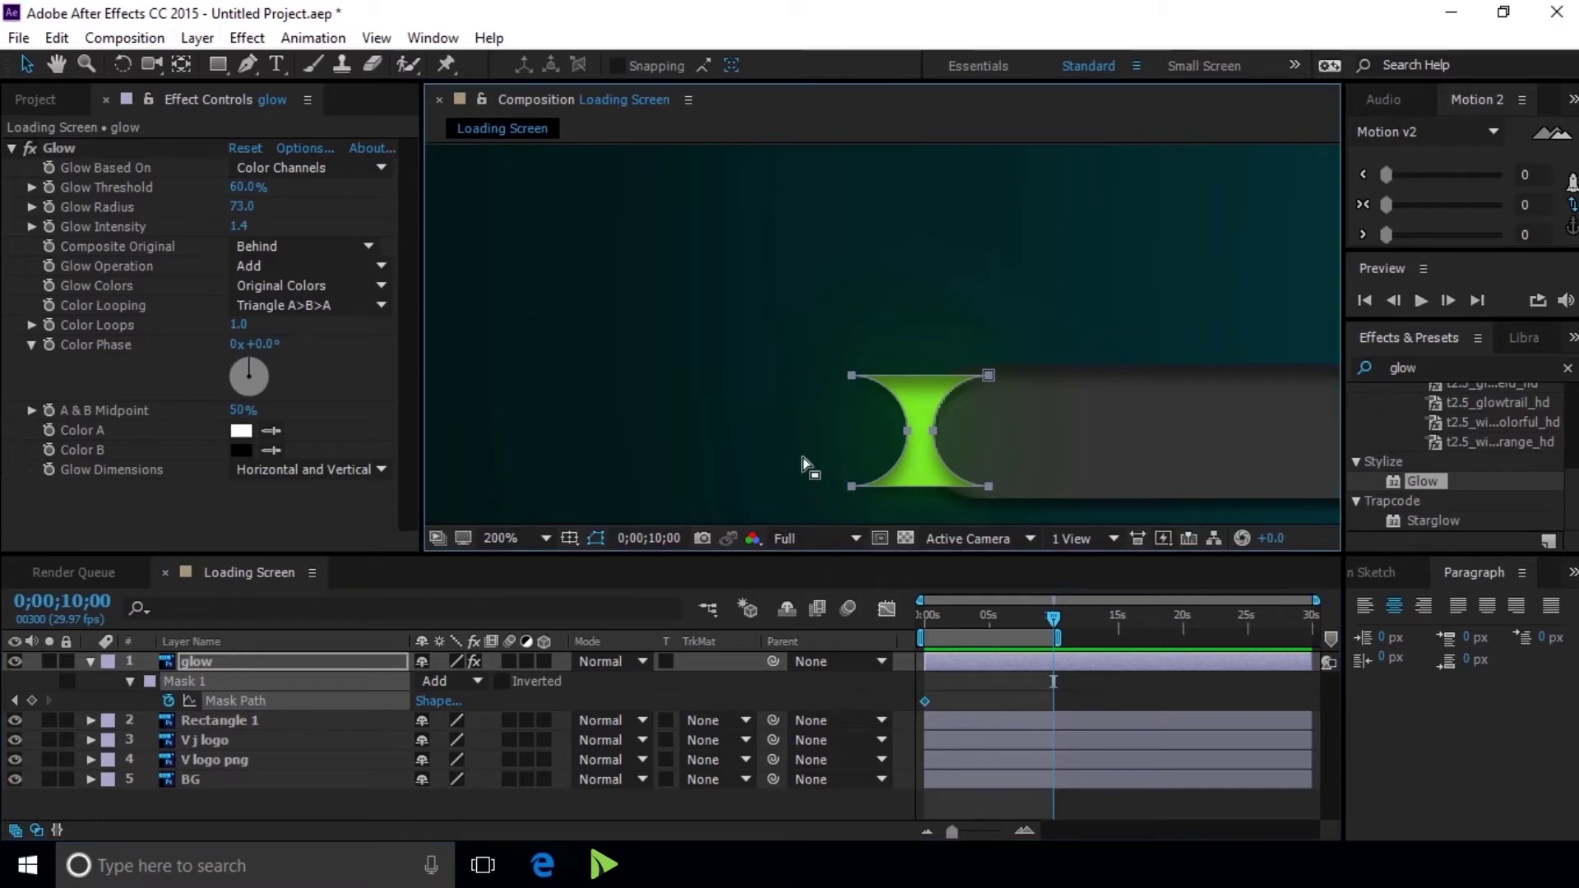
click(906, 430)
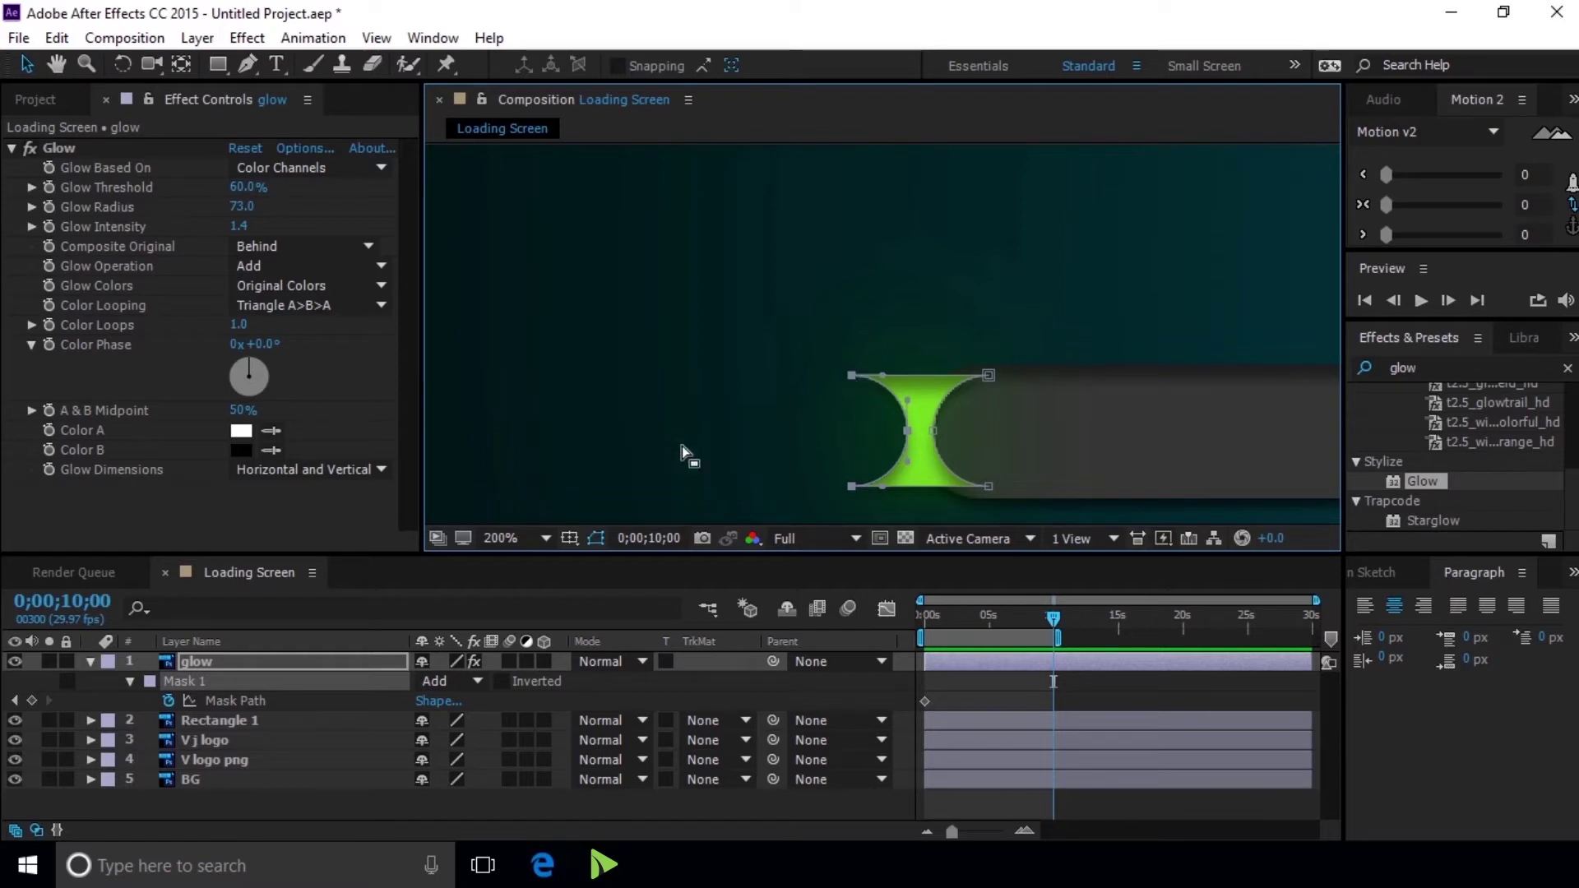
key(comma)
key(comma)
key(comma)
drag(1100, 383, 1361, 378)
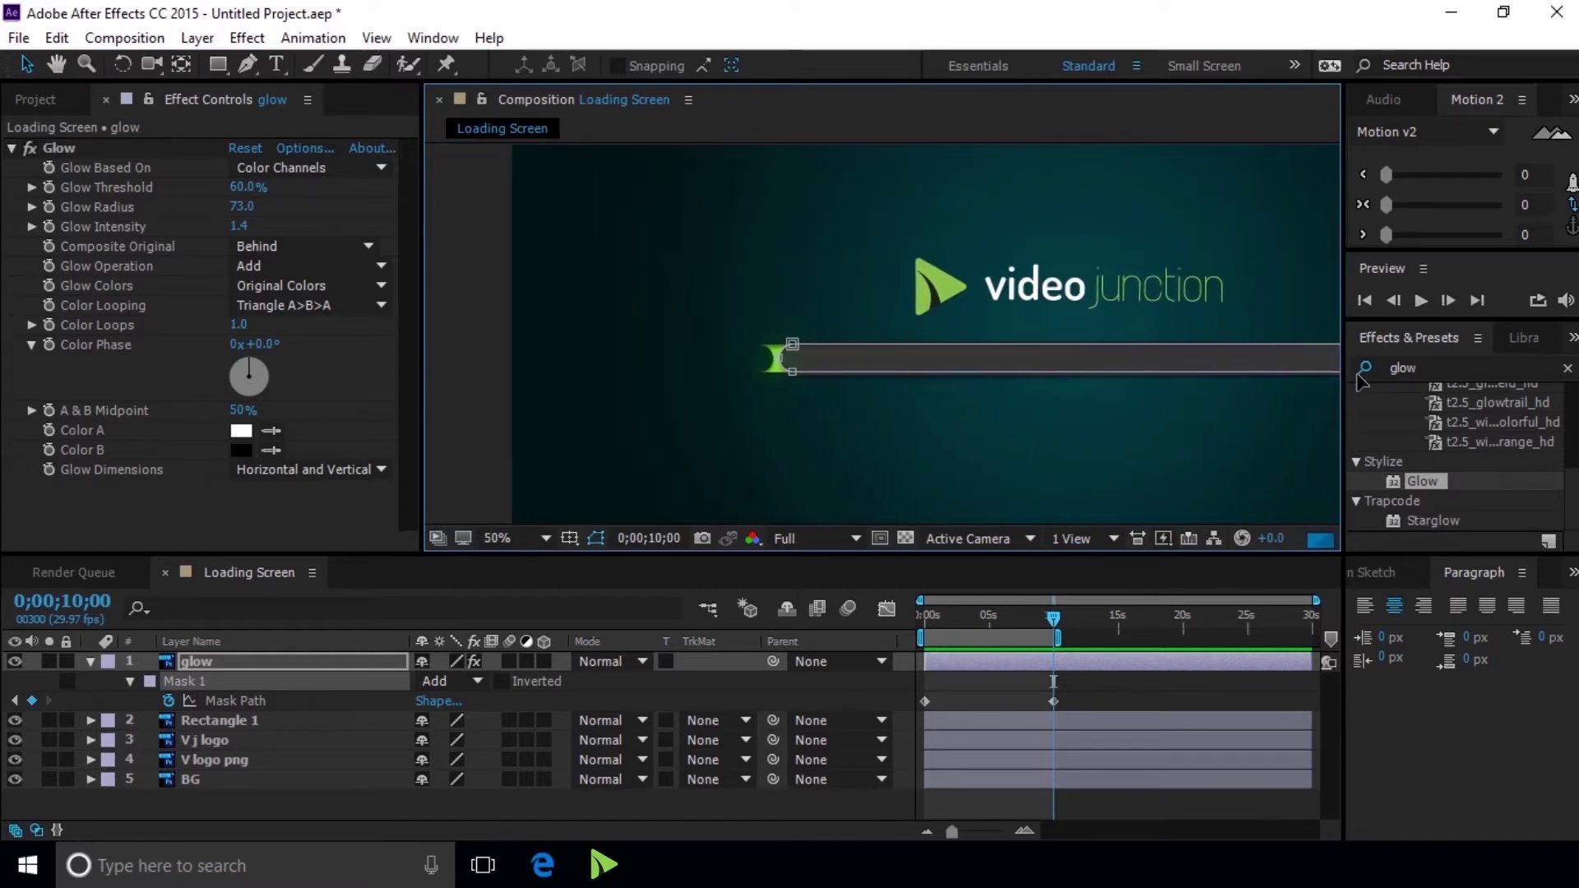
drag(1355, 373, 1202, 378)
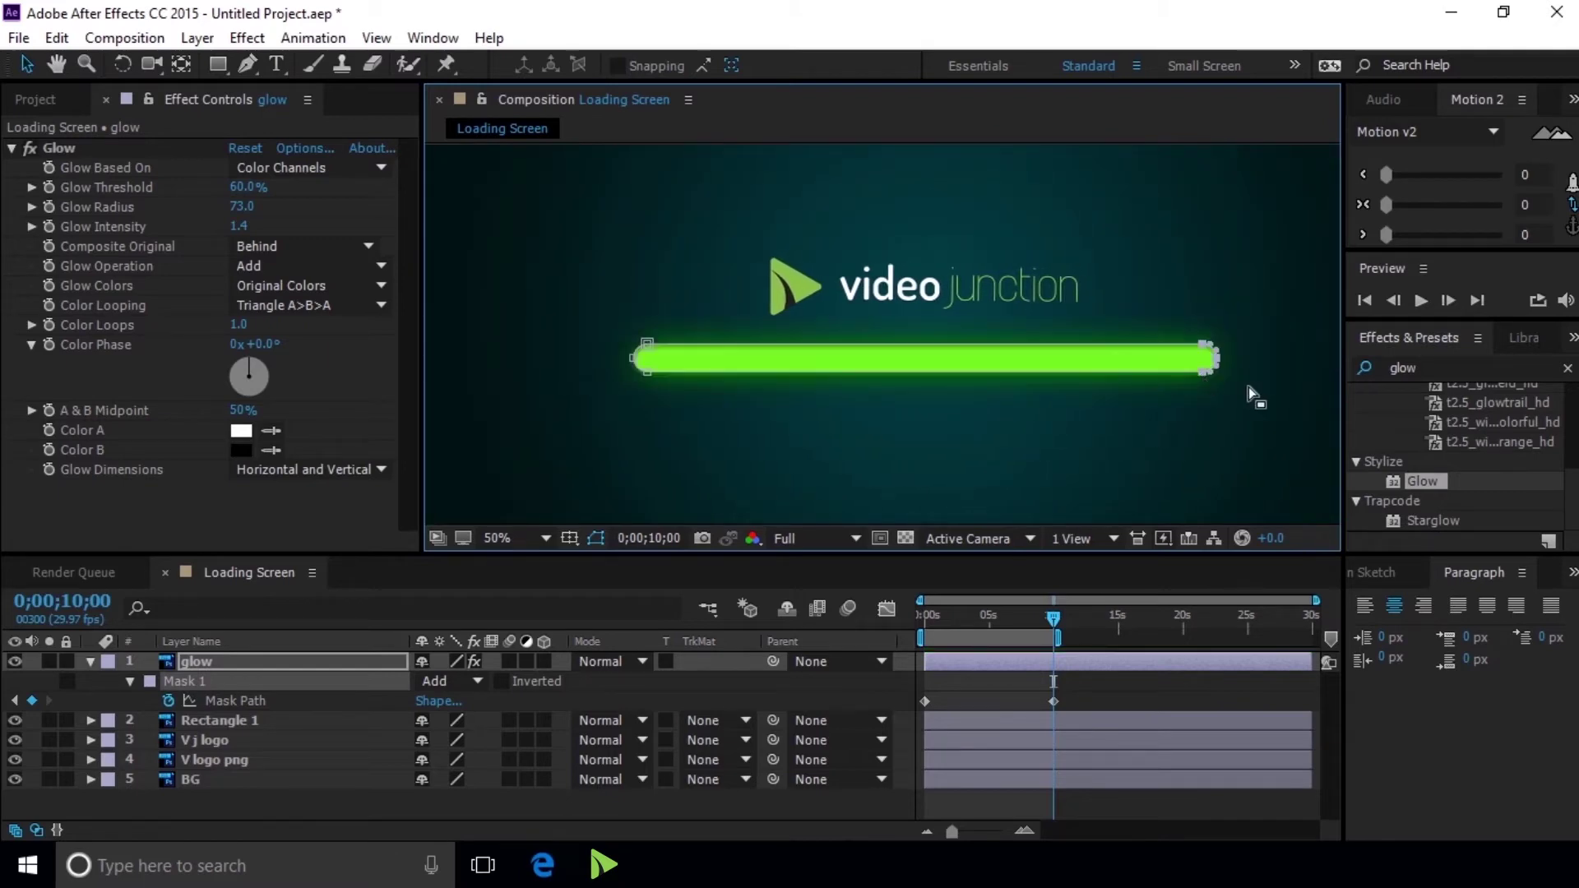
- Check the full-length bar's right end, reselect the glow layer and return to 0s
key(h)
scroll(1250, 362, up, 2)
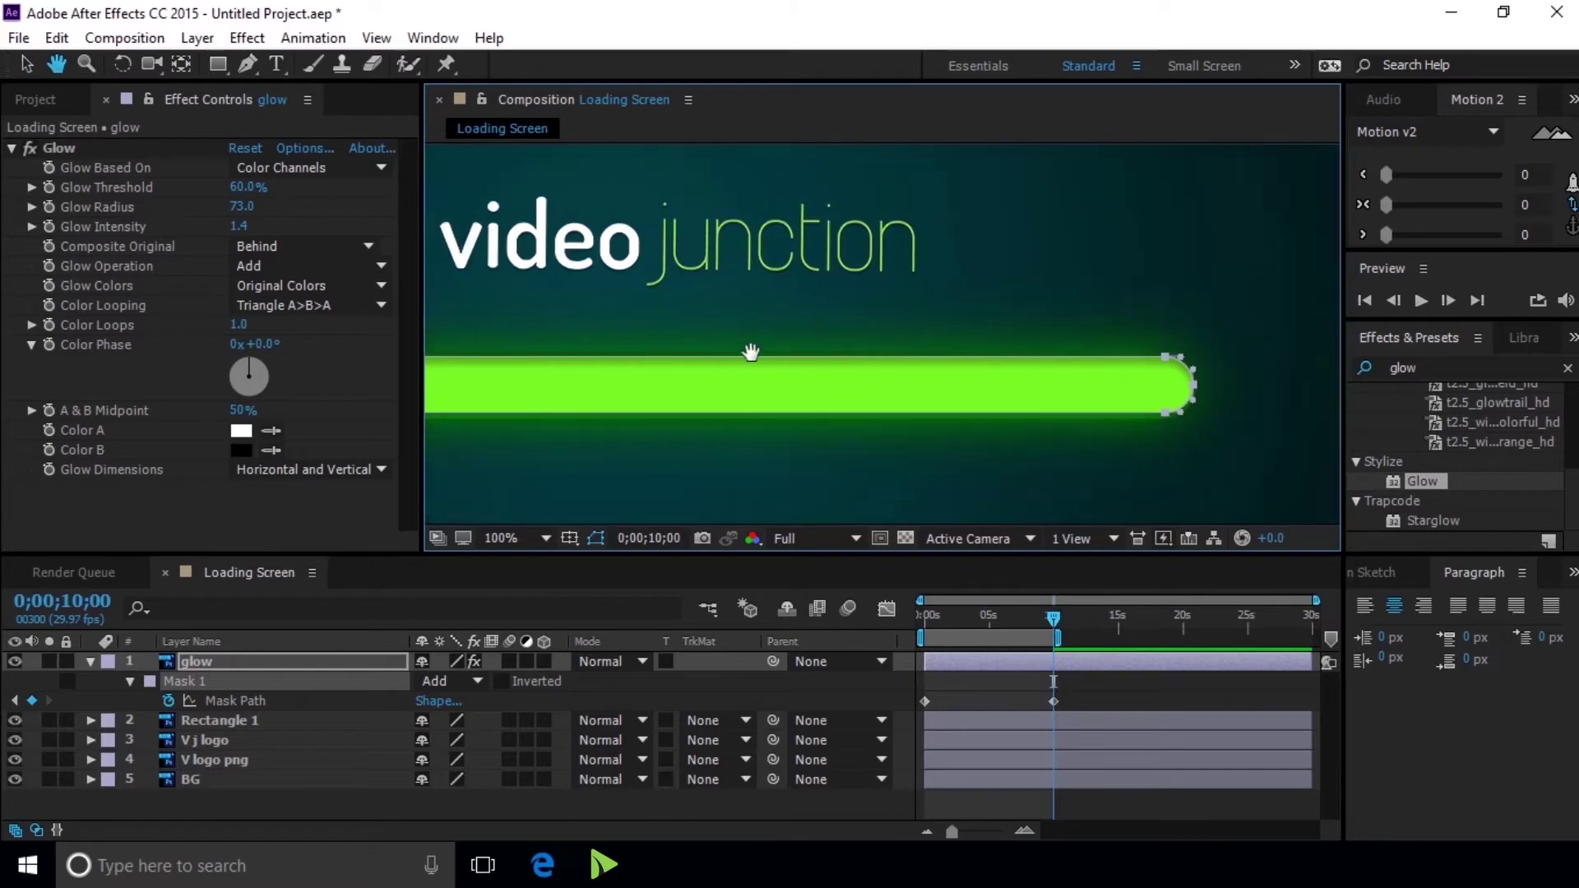
drag(747, 352, 678, 364)
key(v)
key(period)
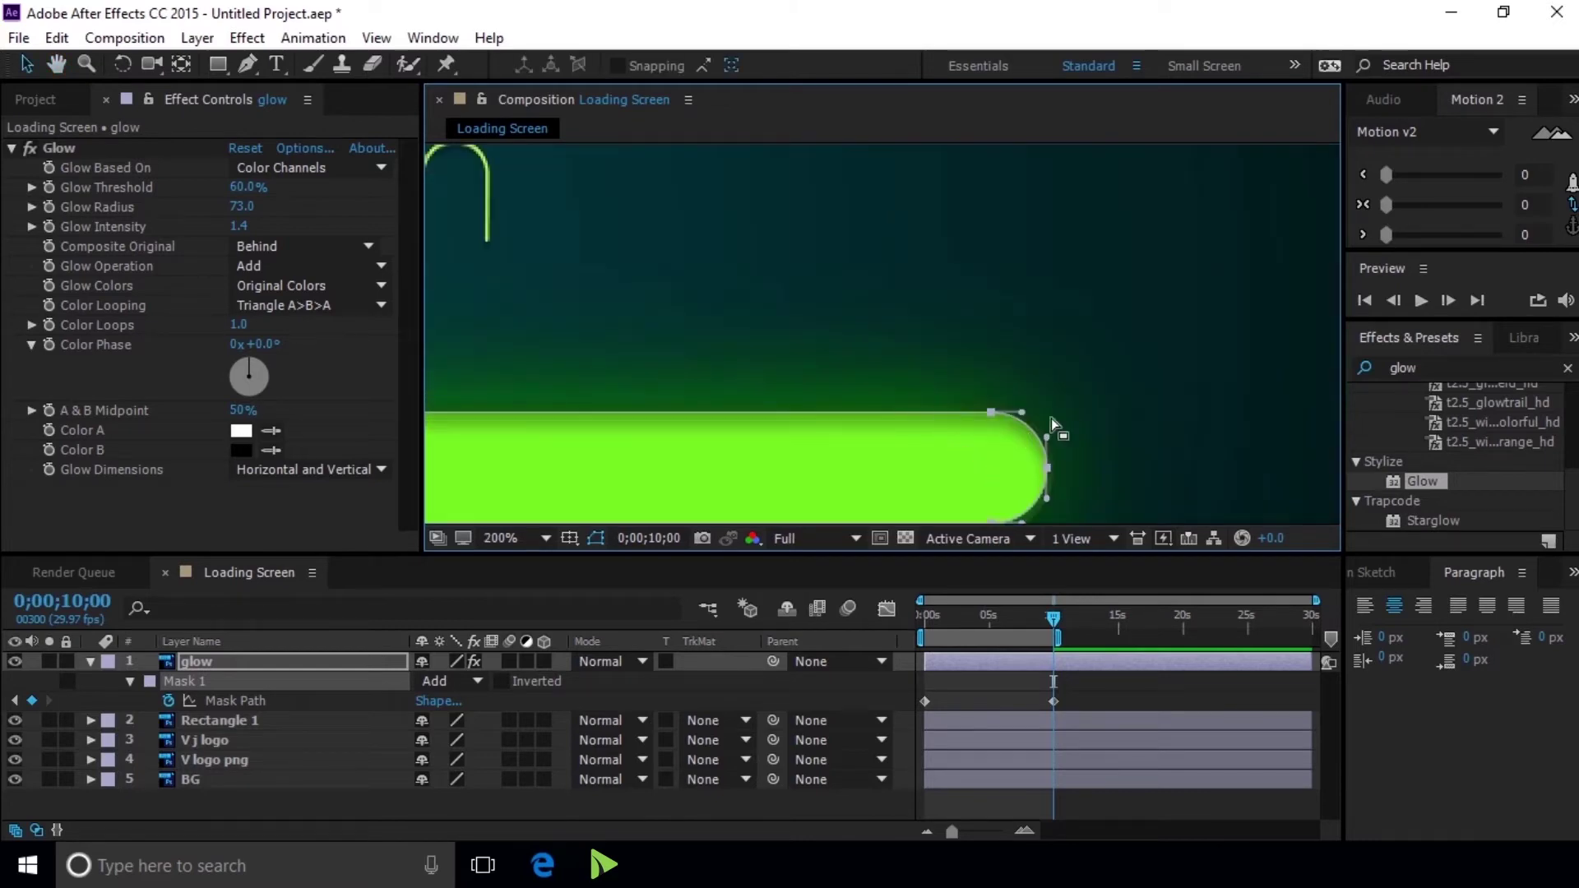
key(comma)
key(comma)
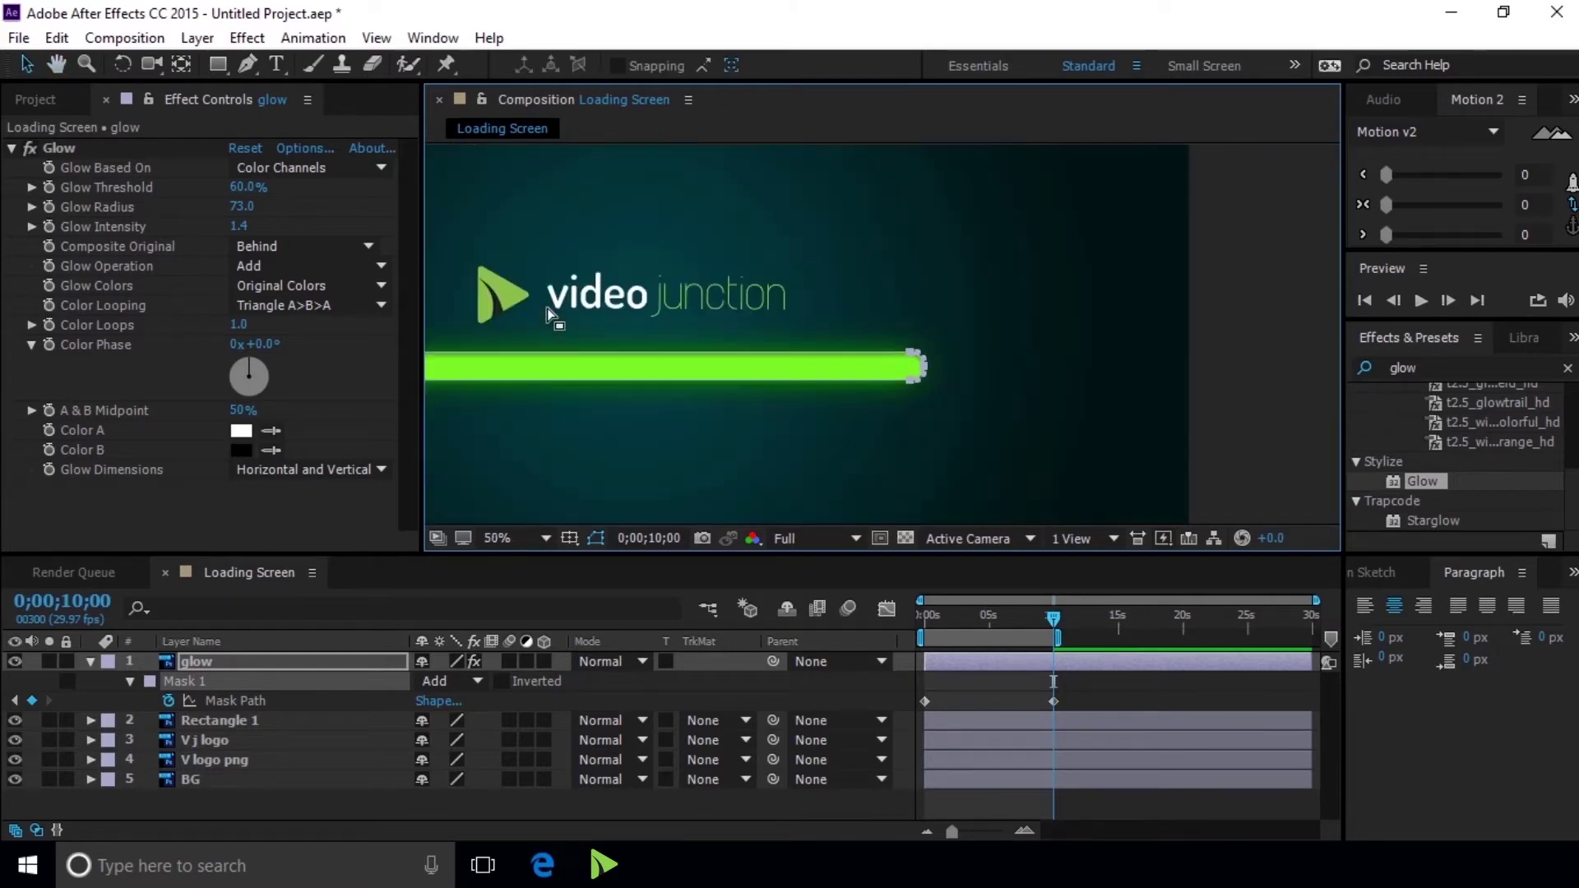
key(h)
drag(707, 306, 894, 352)
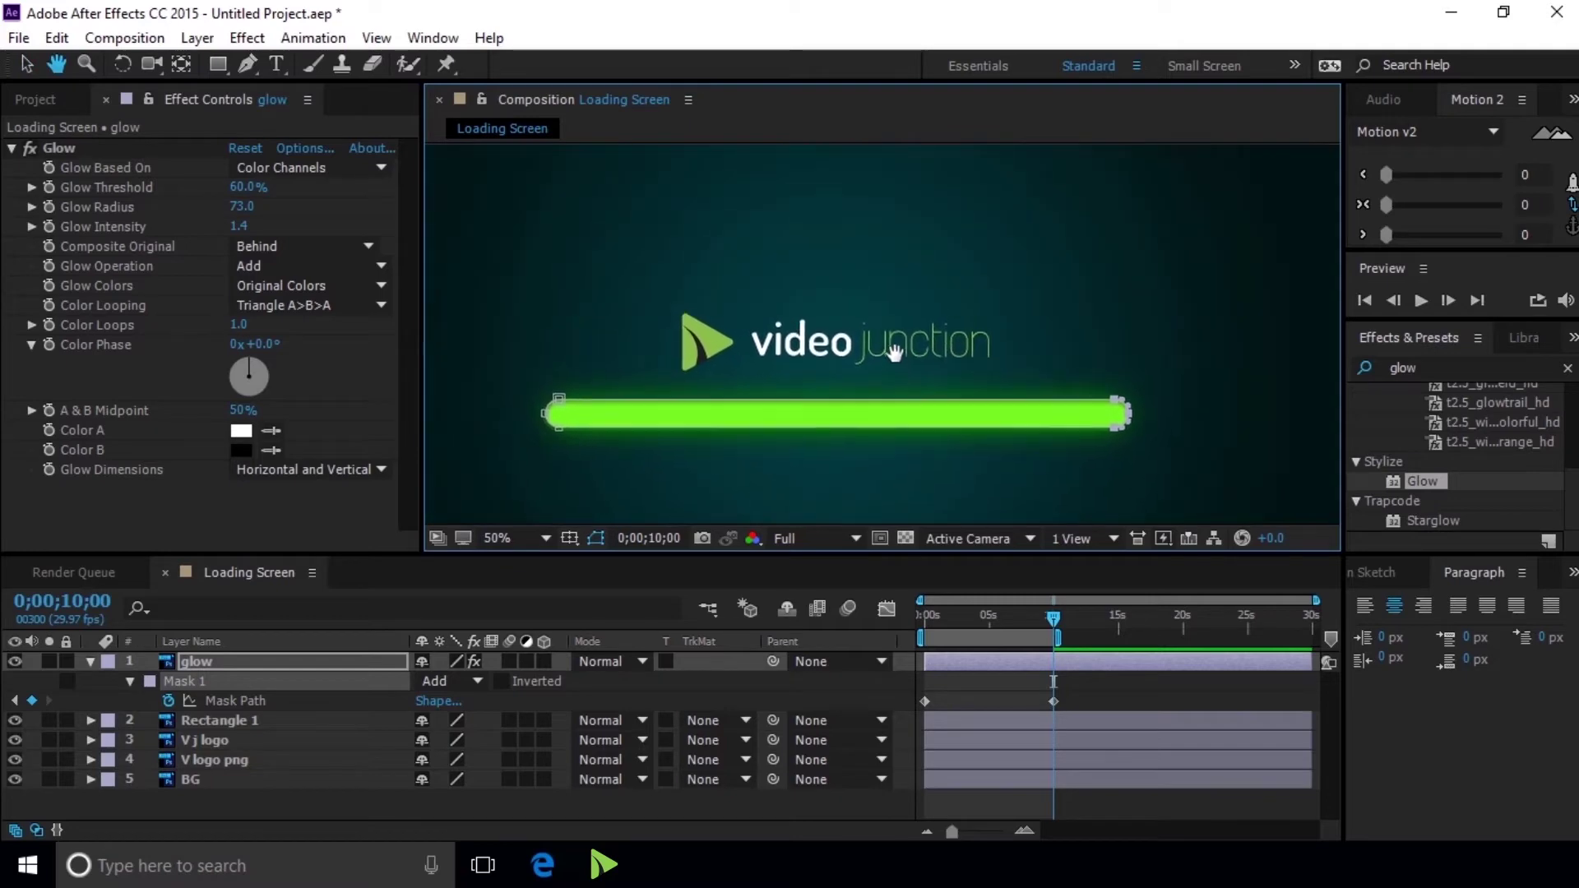
key(comma)
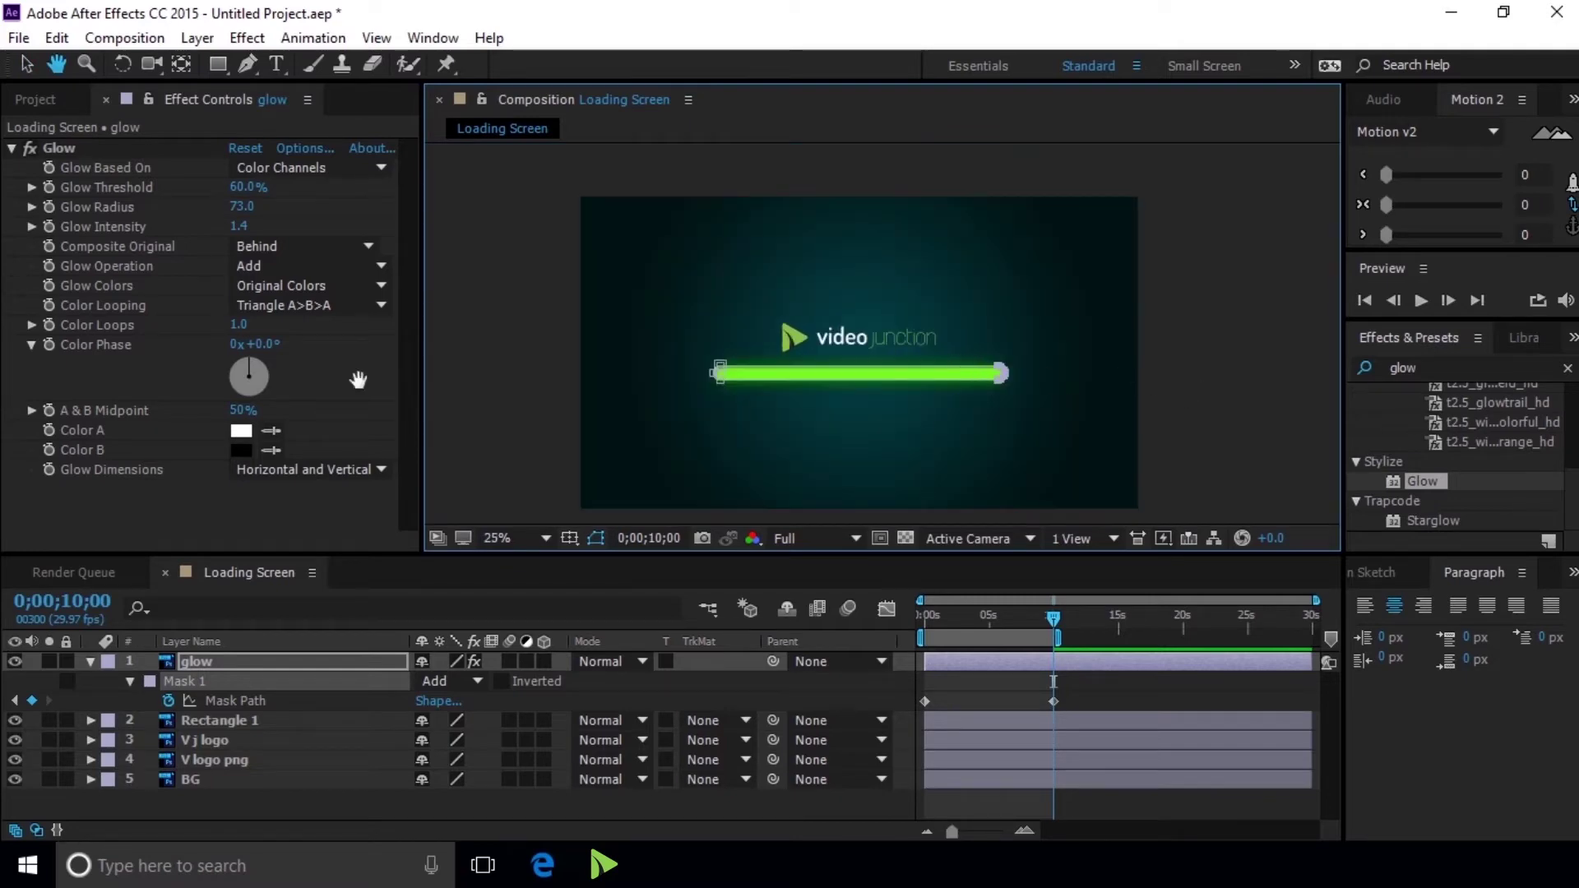
click(26, 63)
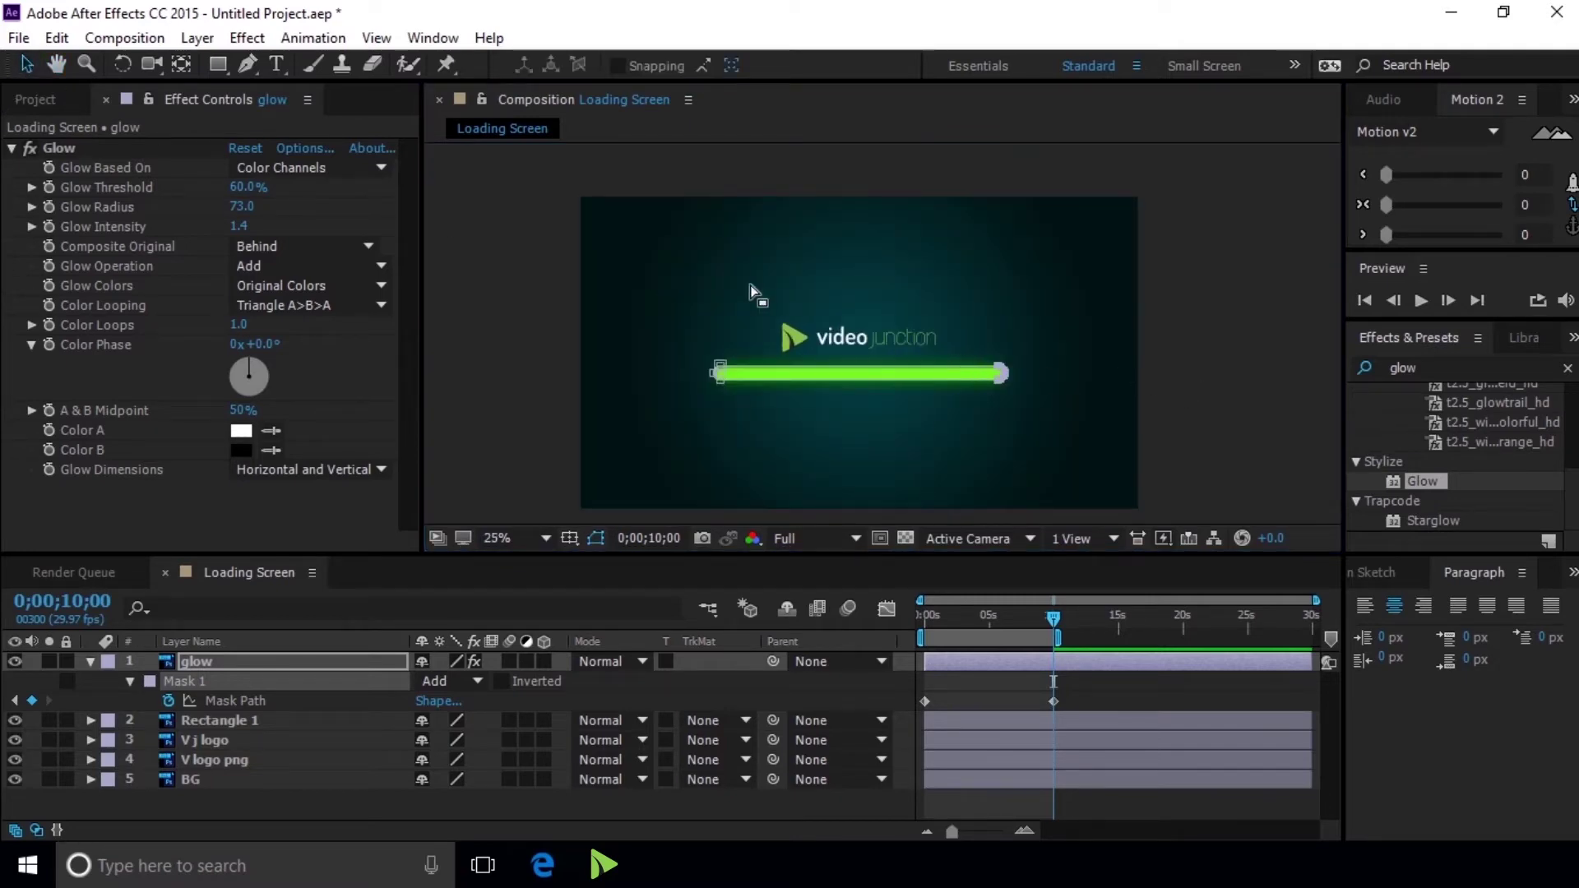
click(1217, 380)
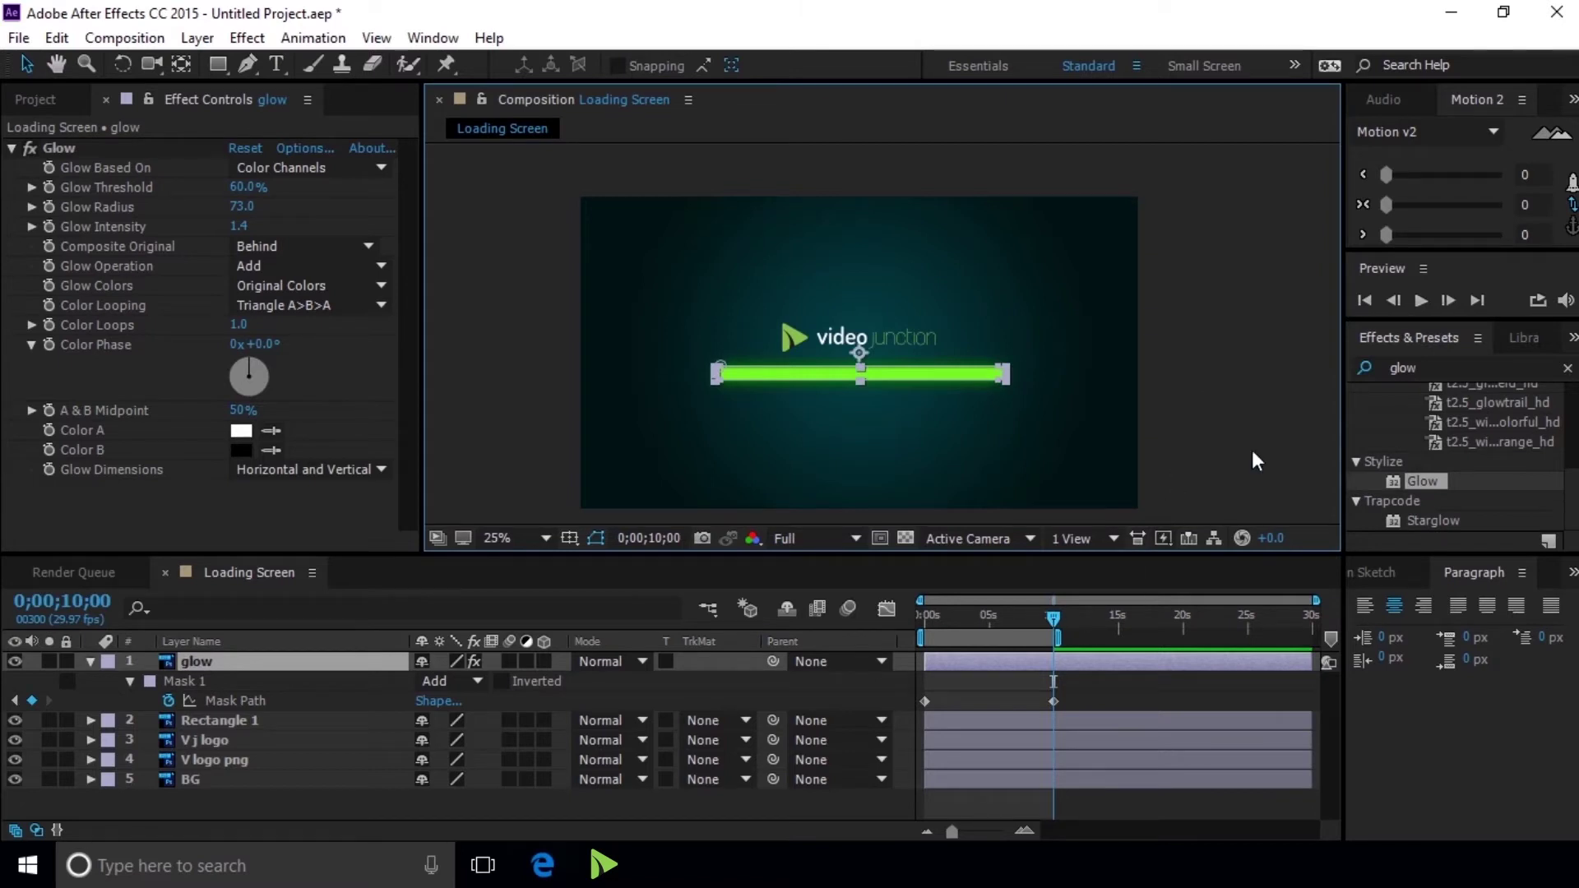
click(1367, 301)
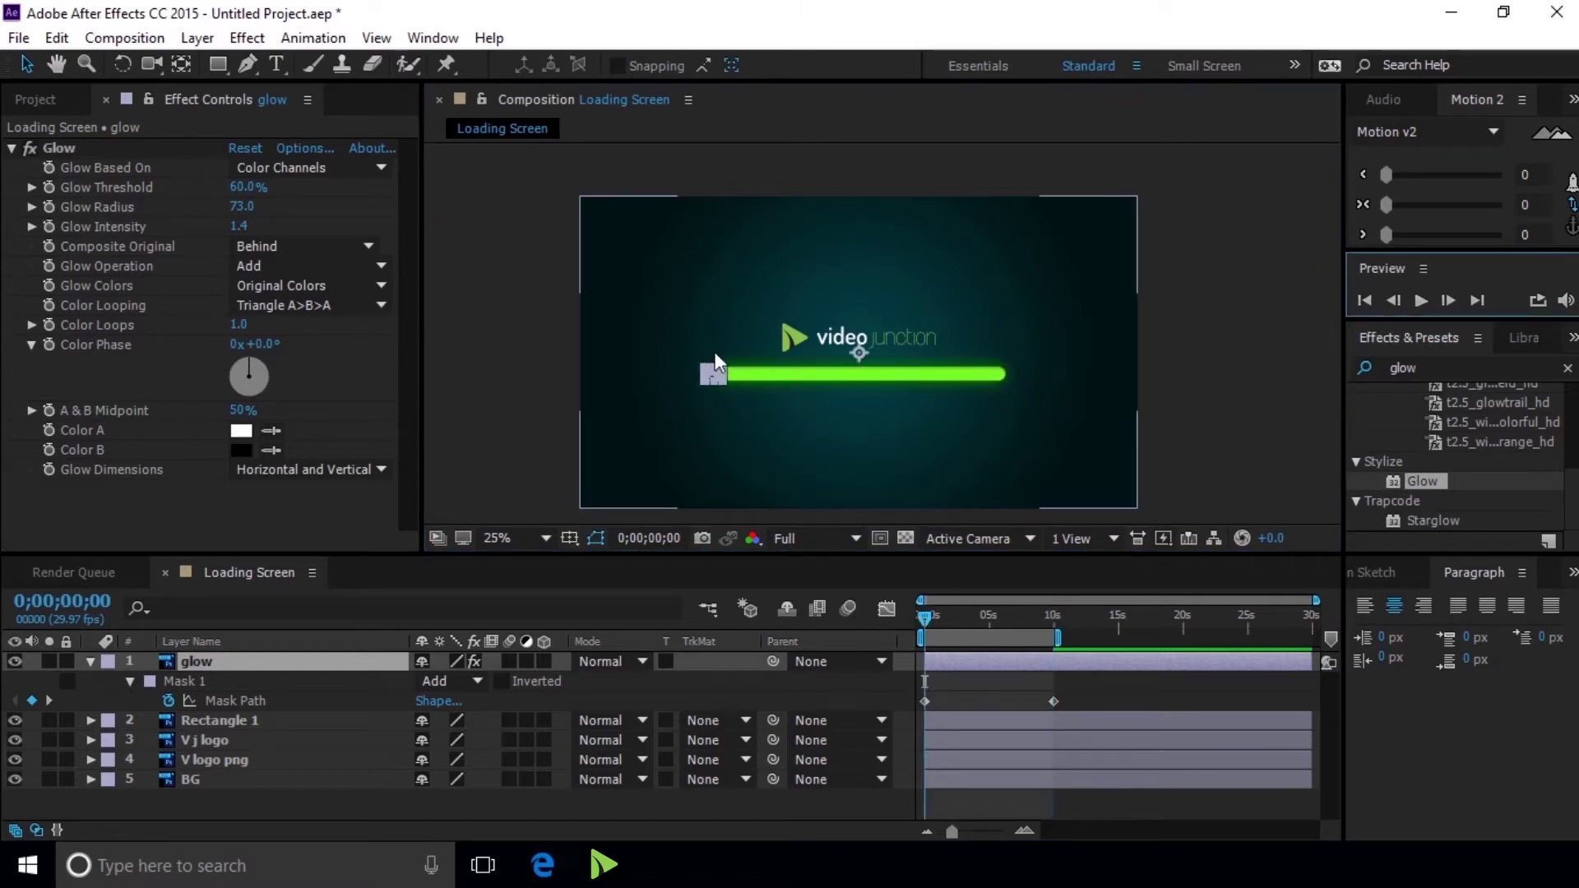
- Keyframe the glow Mask Opacity at 0% at 0s and 100% at 0;00;00;20
key(slash)
drag(607, 331, 1142, 200)
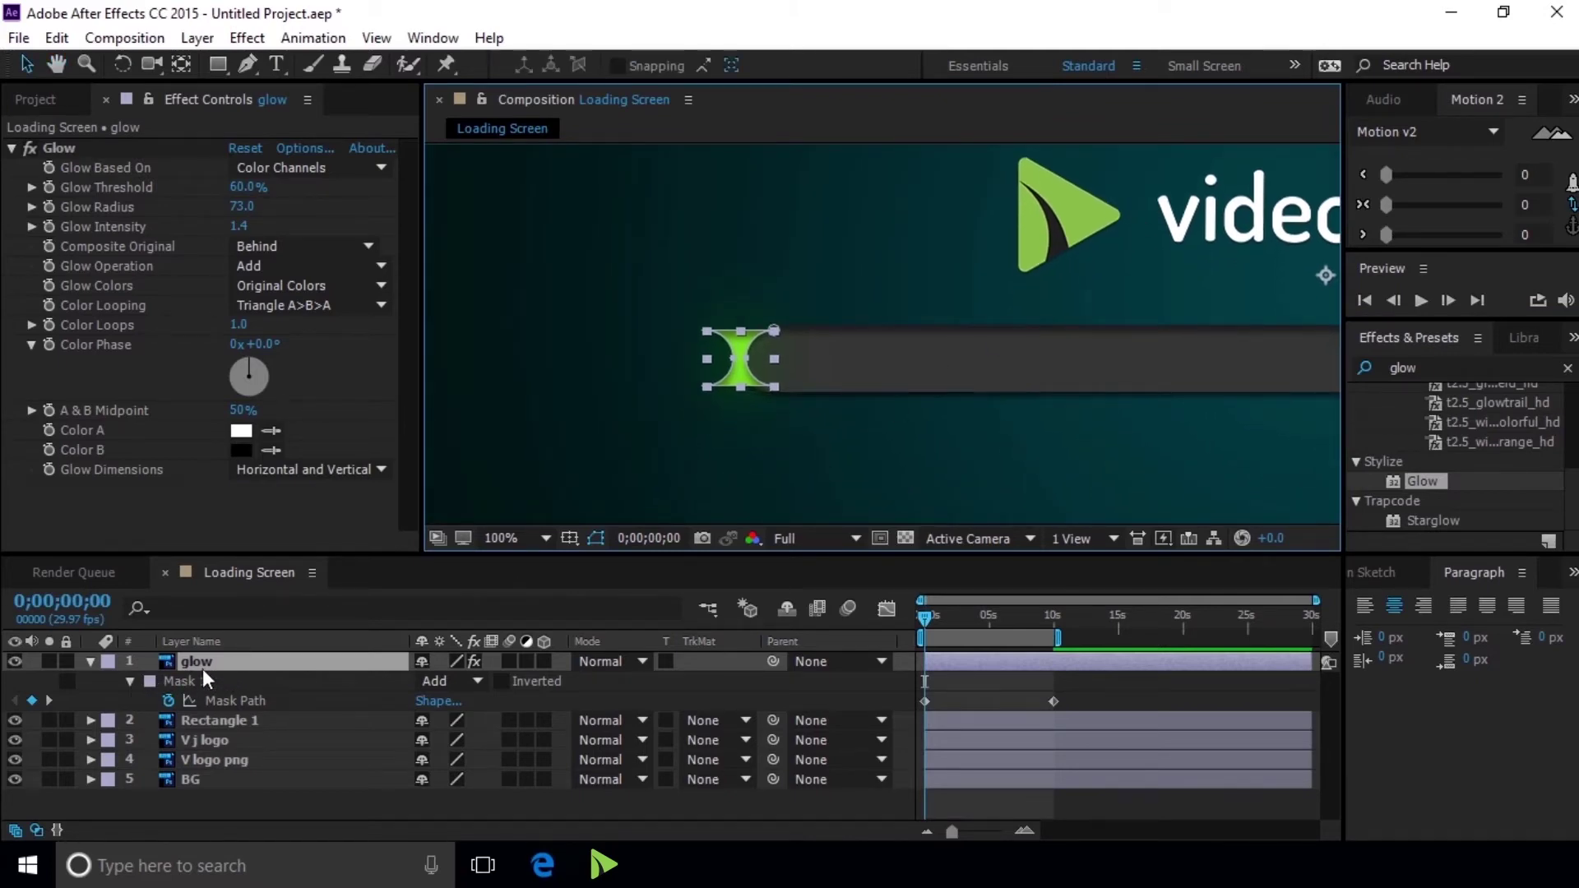
key(m)
key(m)
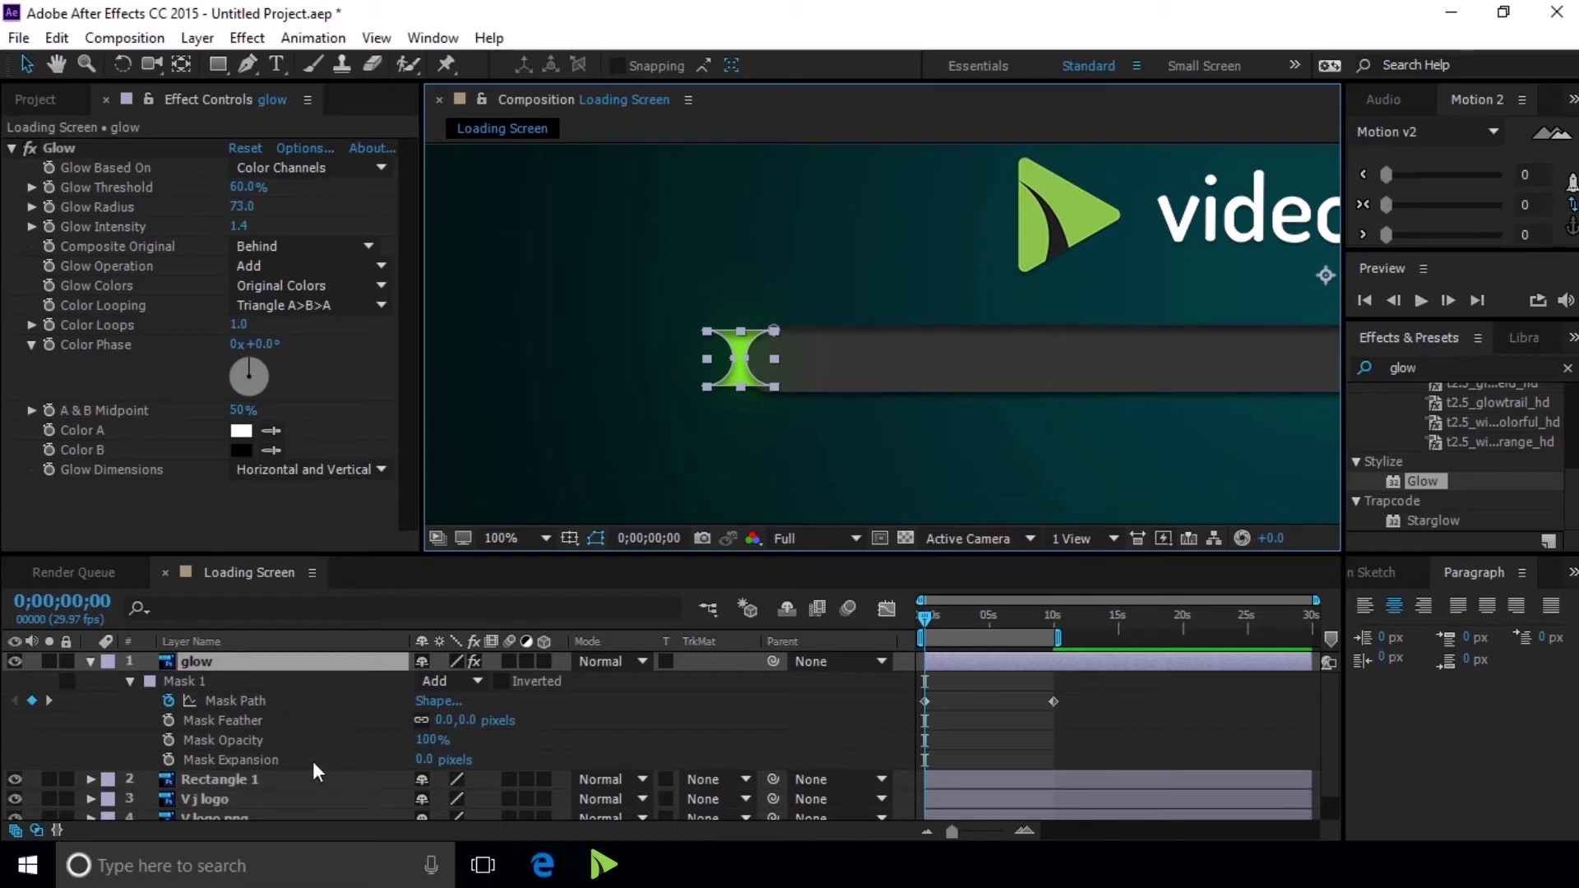
click(169, 740)
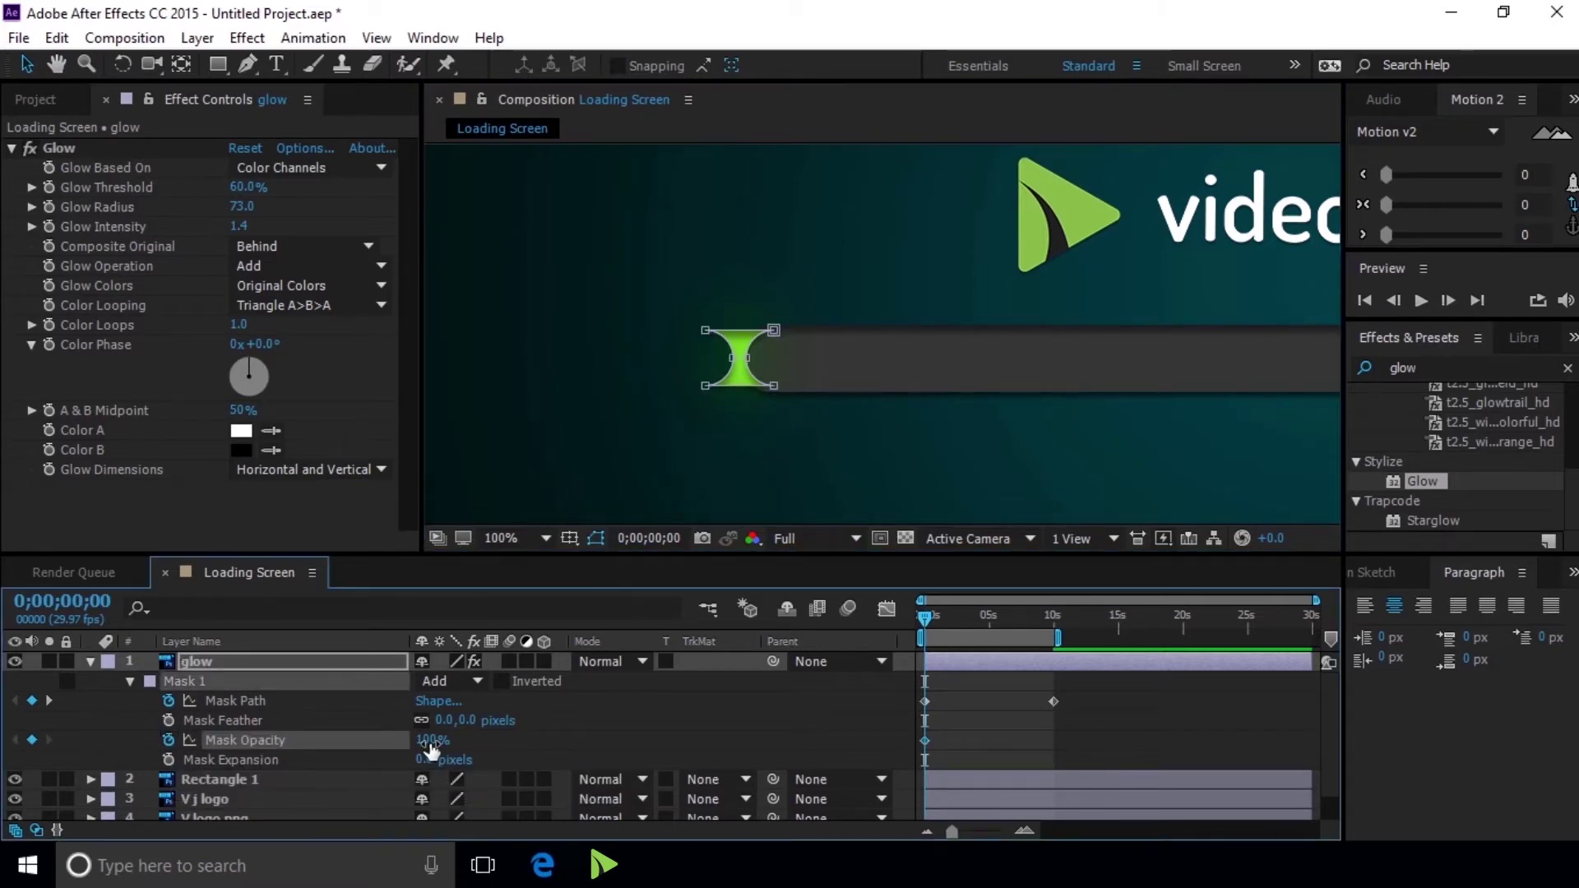
drag(428, 740, 135, 755)
key(space)
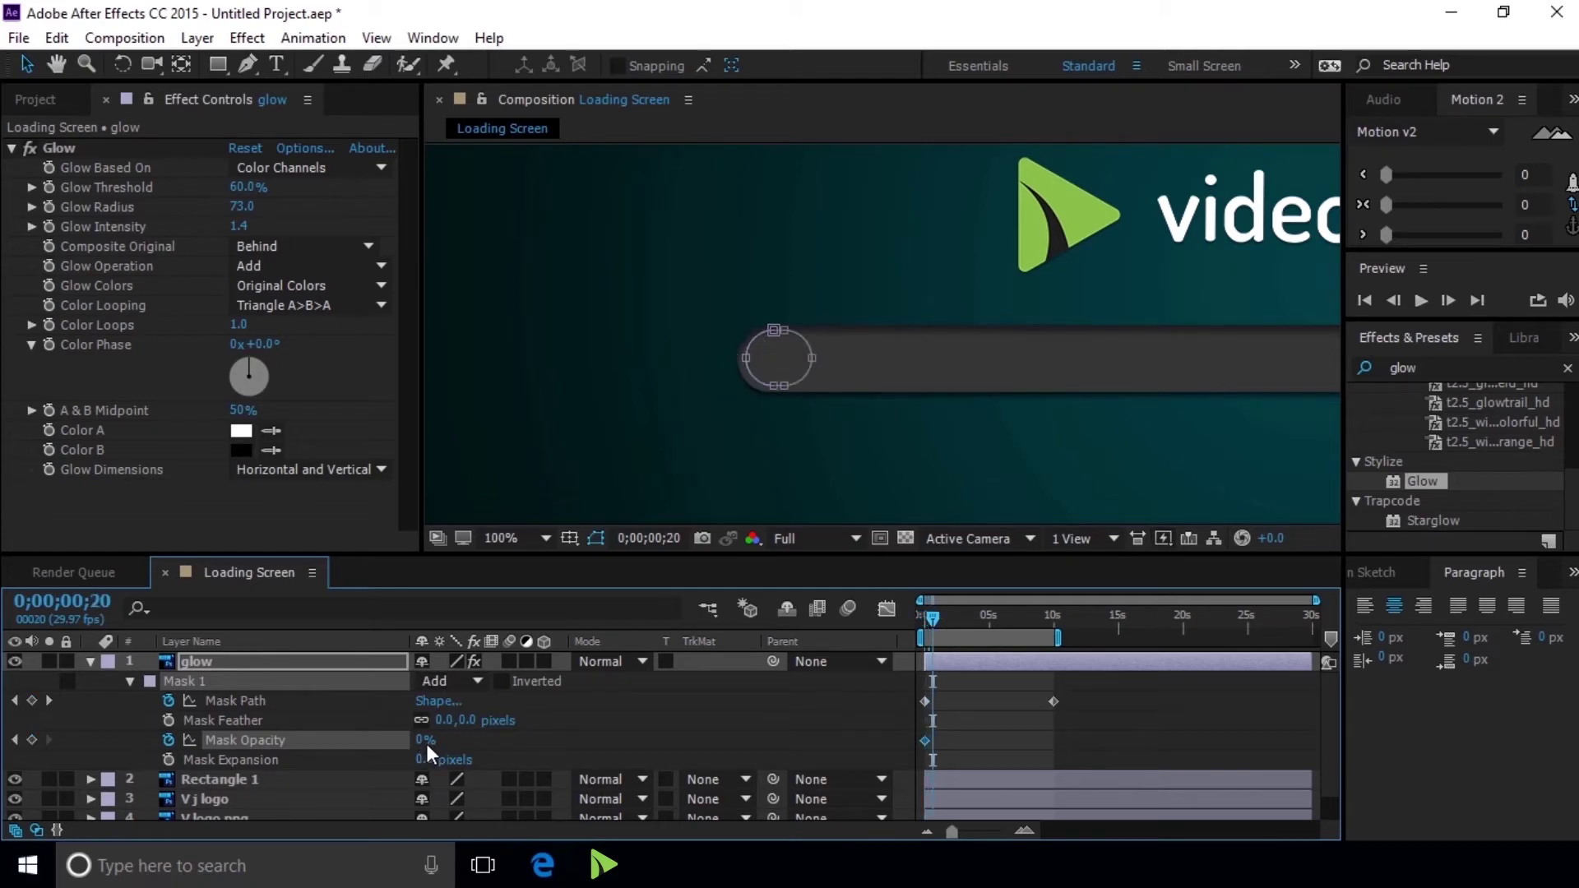
drag(482, 740, 740, 744)
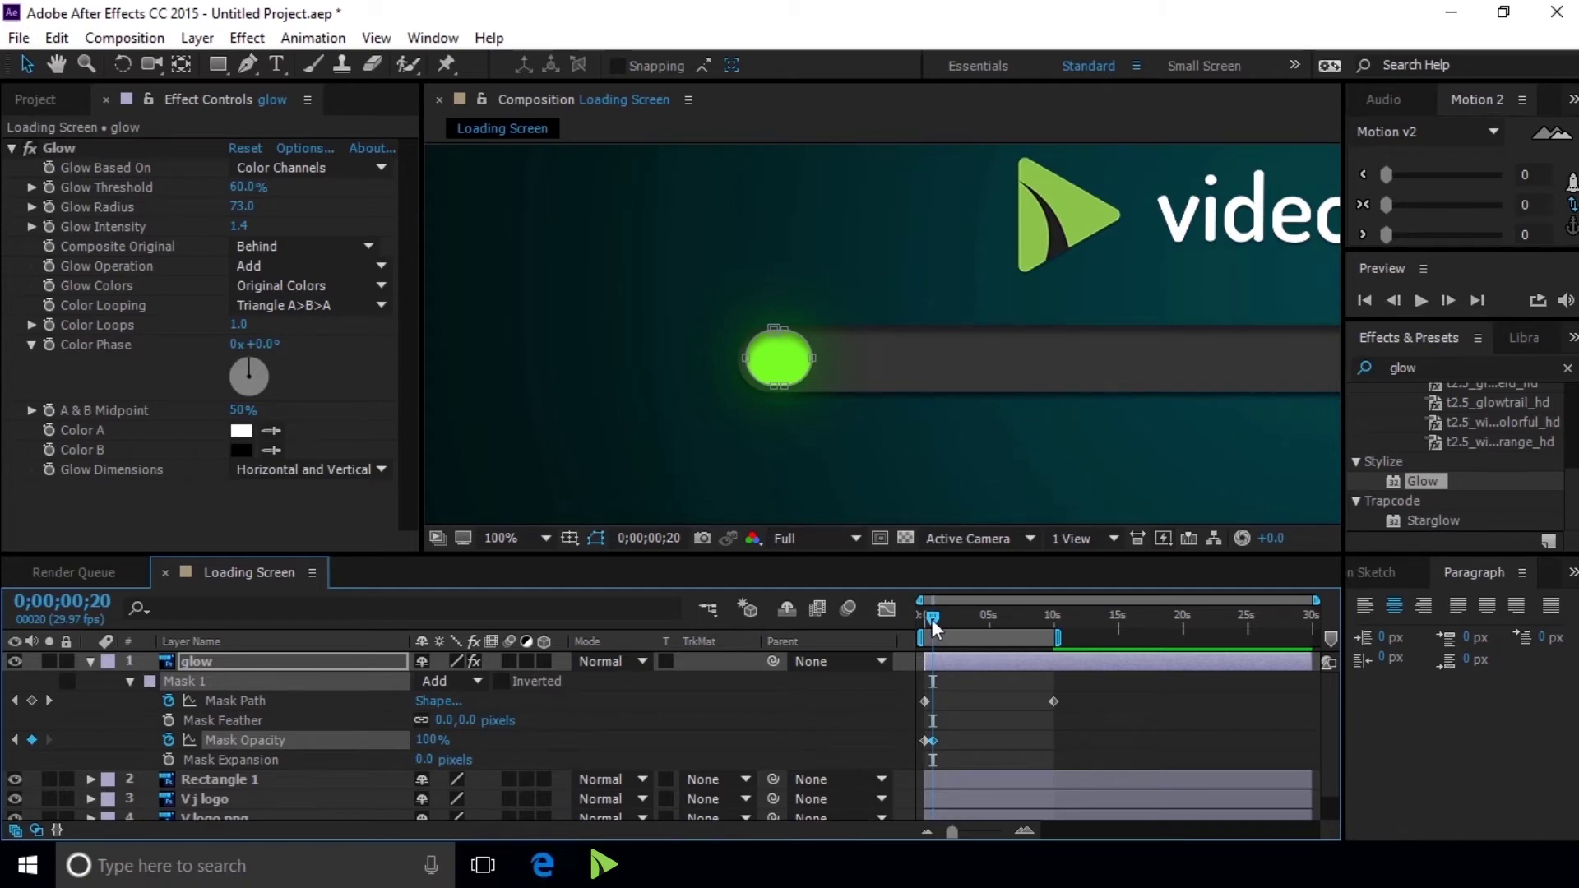
- Preview the bar's fade-in from the start, then return the playhead to 0s
drag(933, 623, 912, 616)
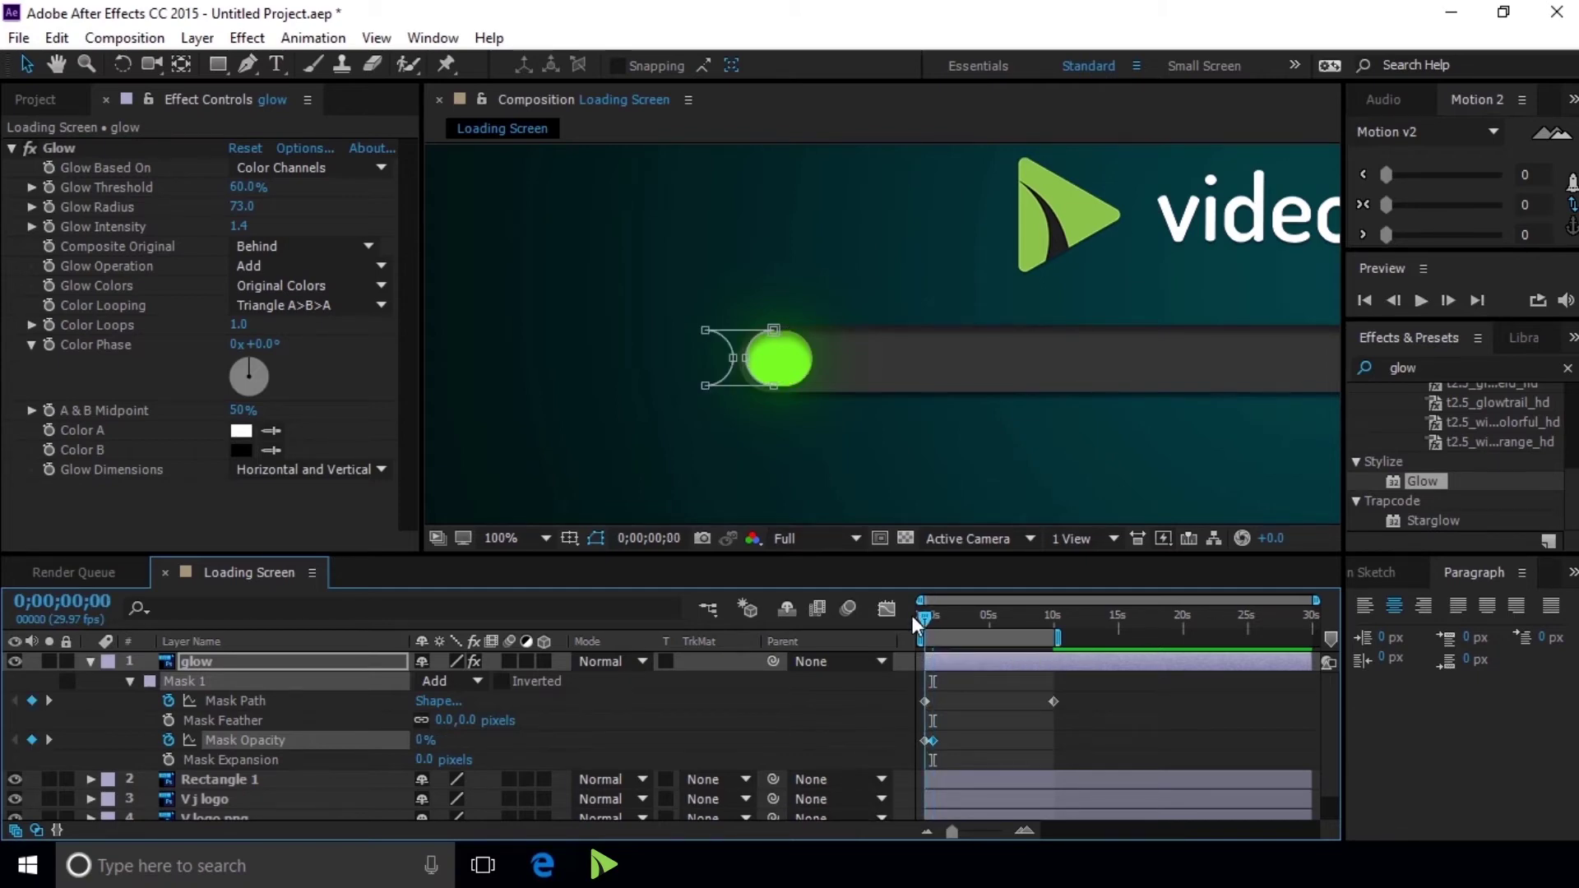
click(1418, 299)
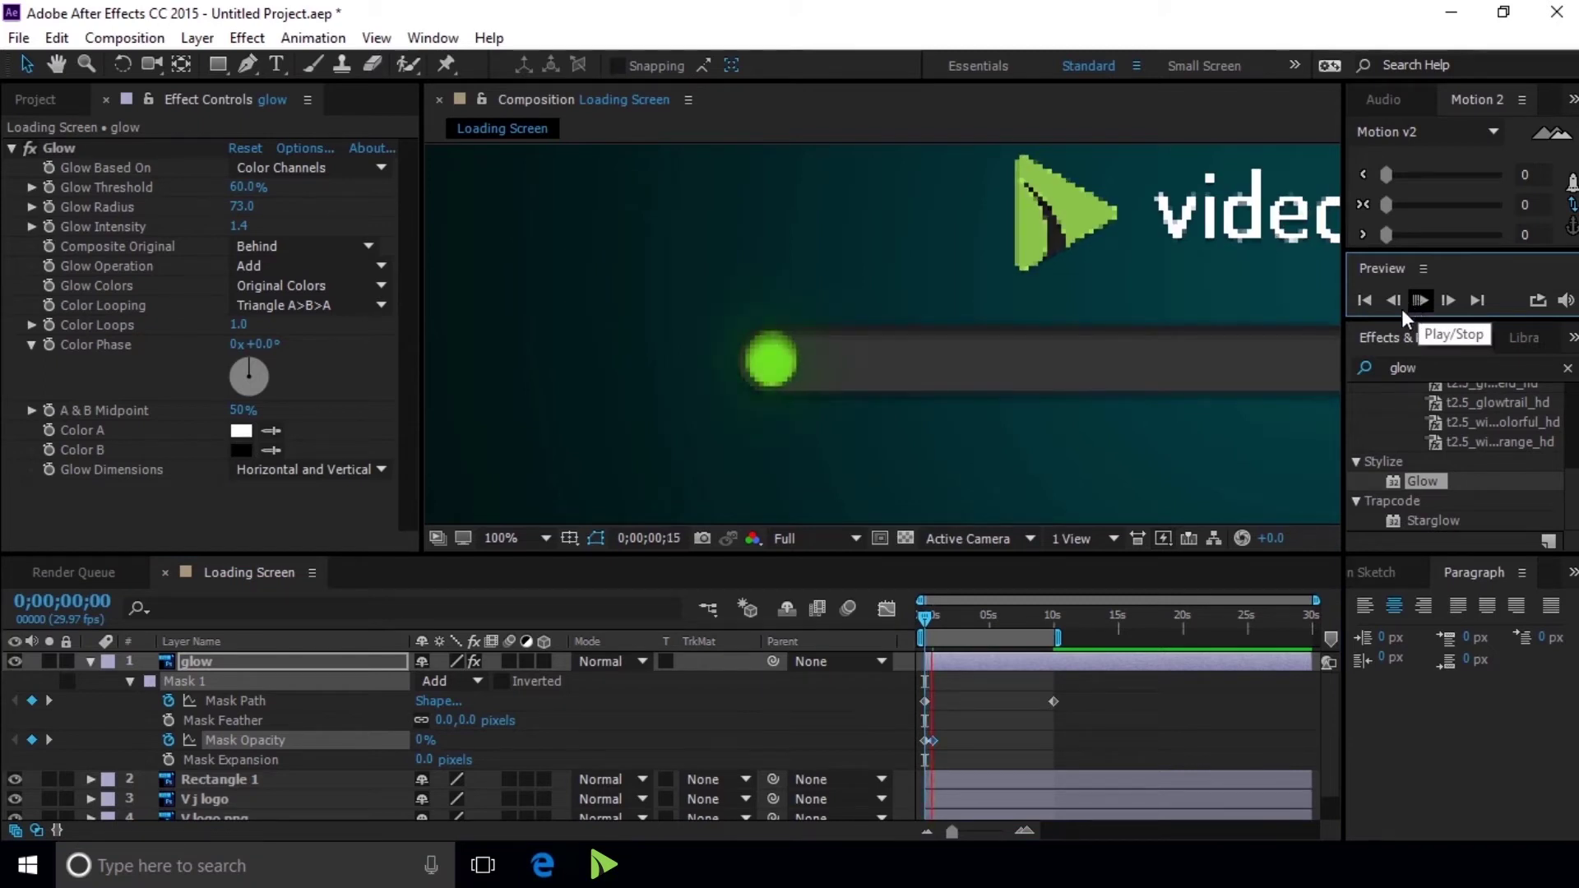
scroll(980, 352, down, 2)
scroll(981, 353, down, 2)
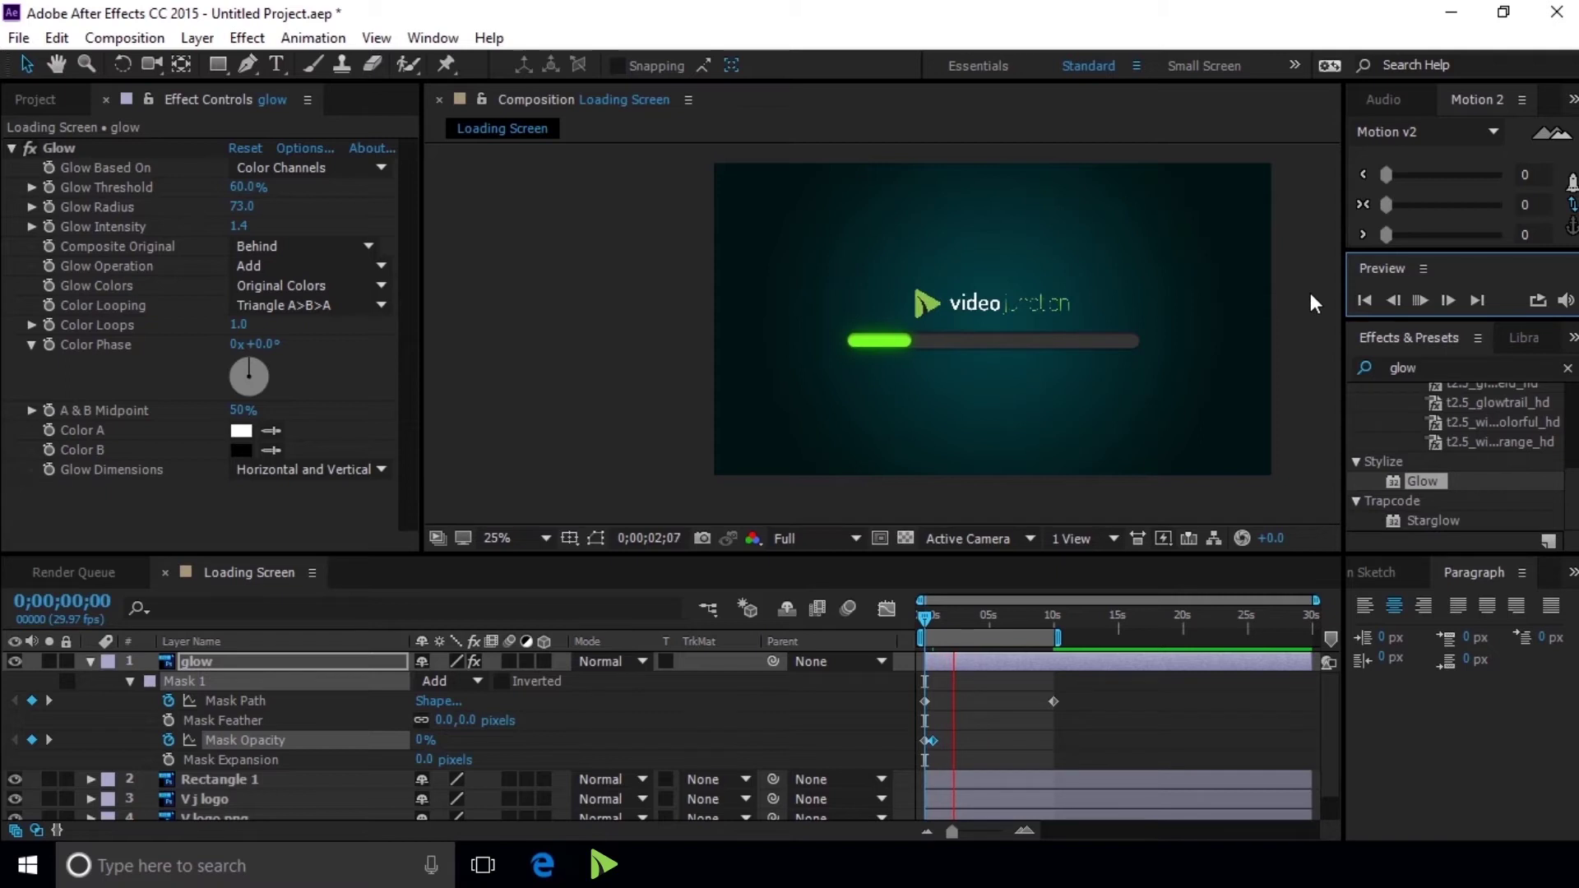
click(1415, 303)
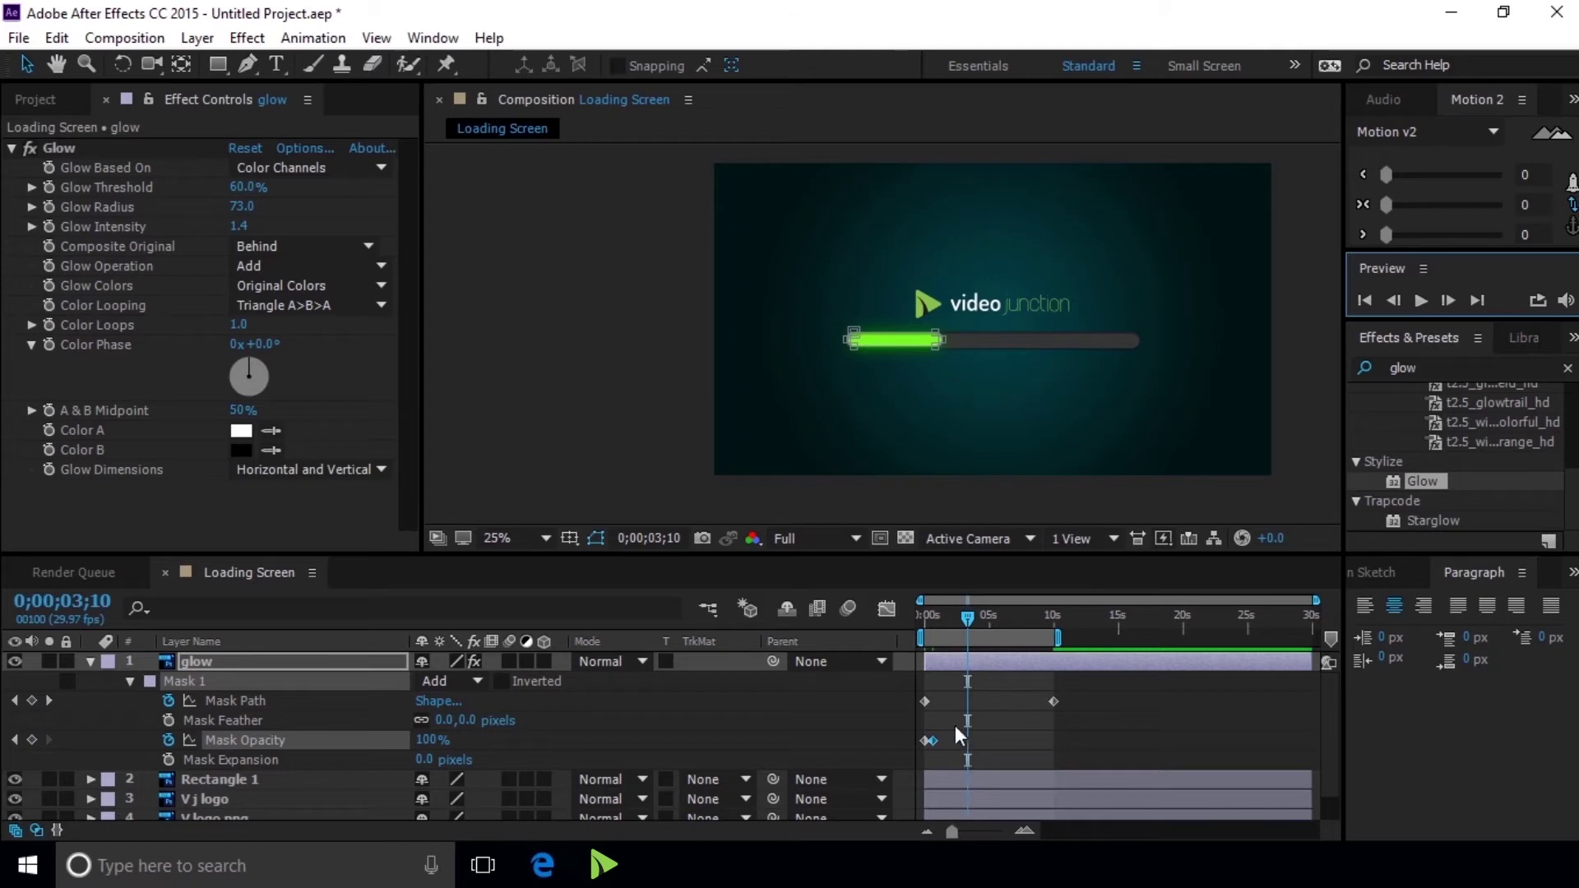
drag(969, 616, 918, 614)
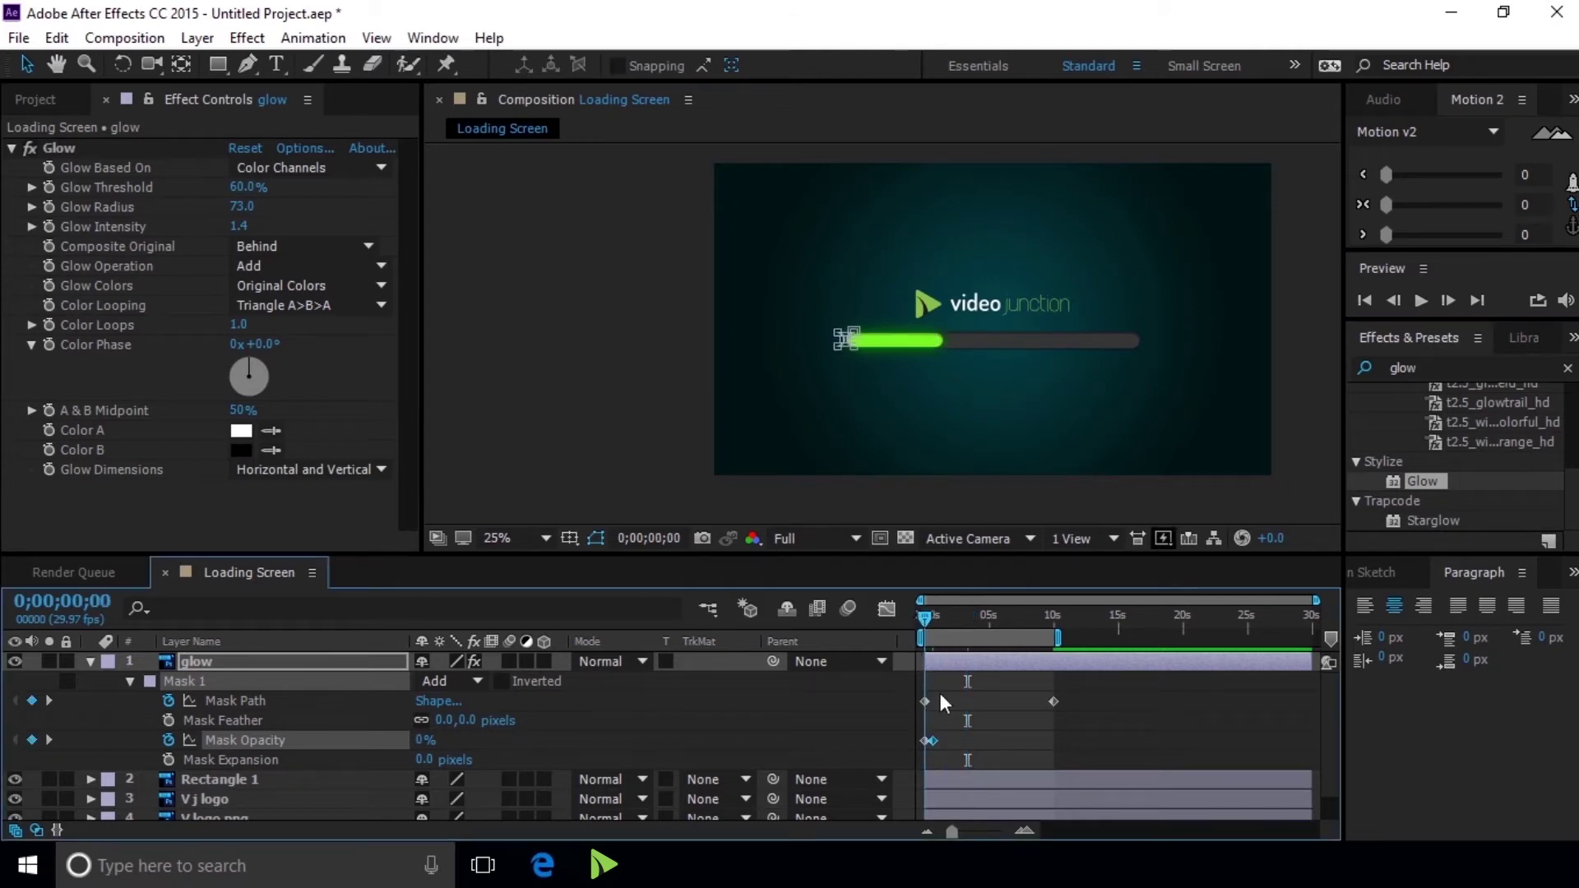
drag(920, 744, 938, 739)
click(1419, 300)
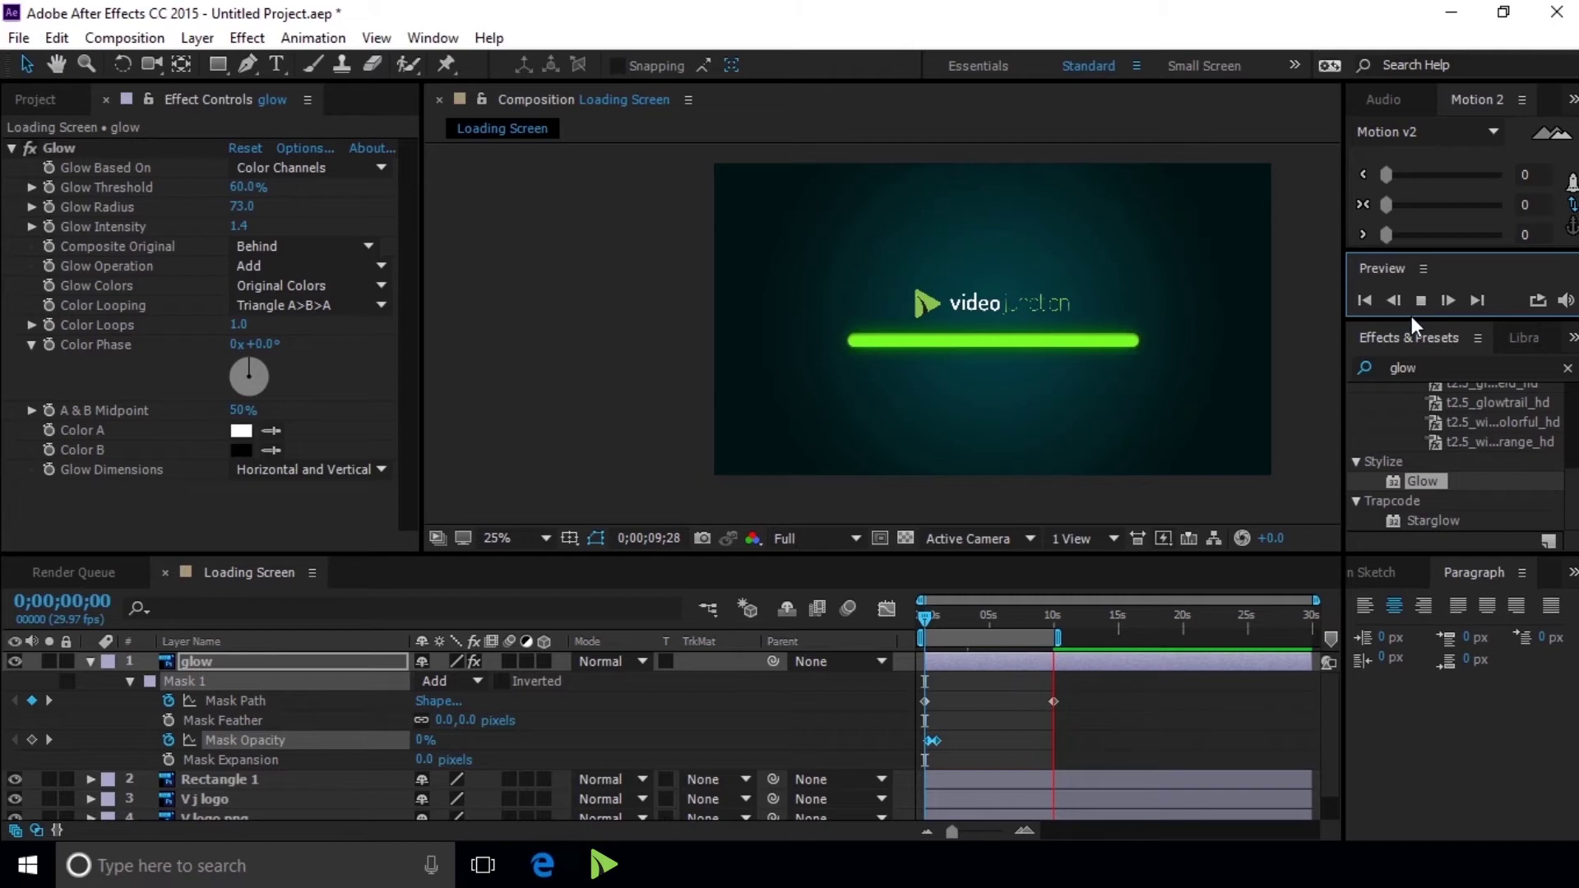
key(space)
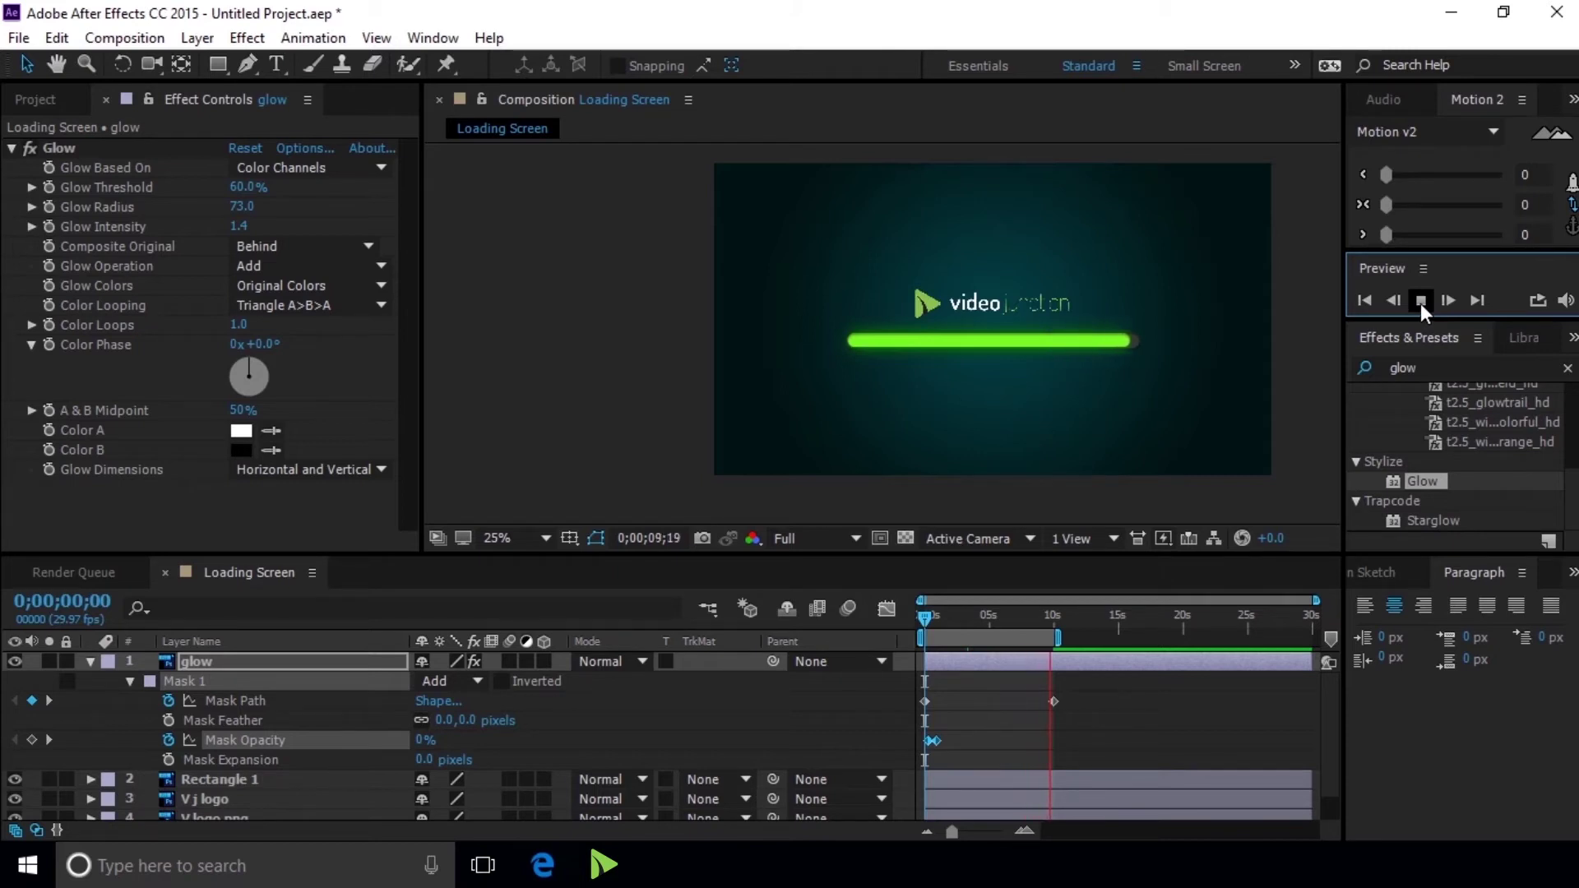
click(1420, 304)
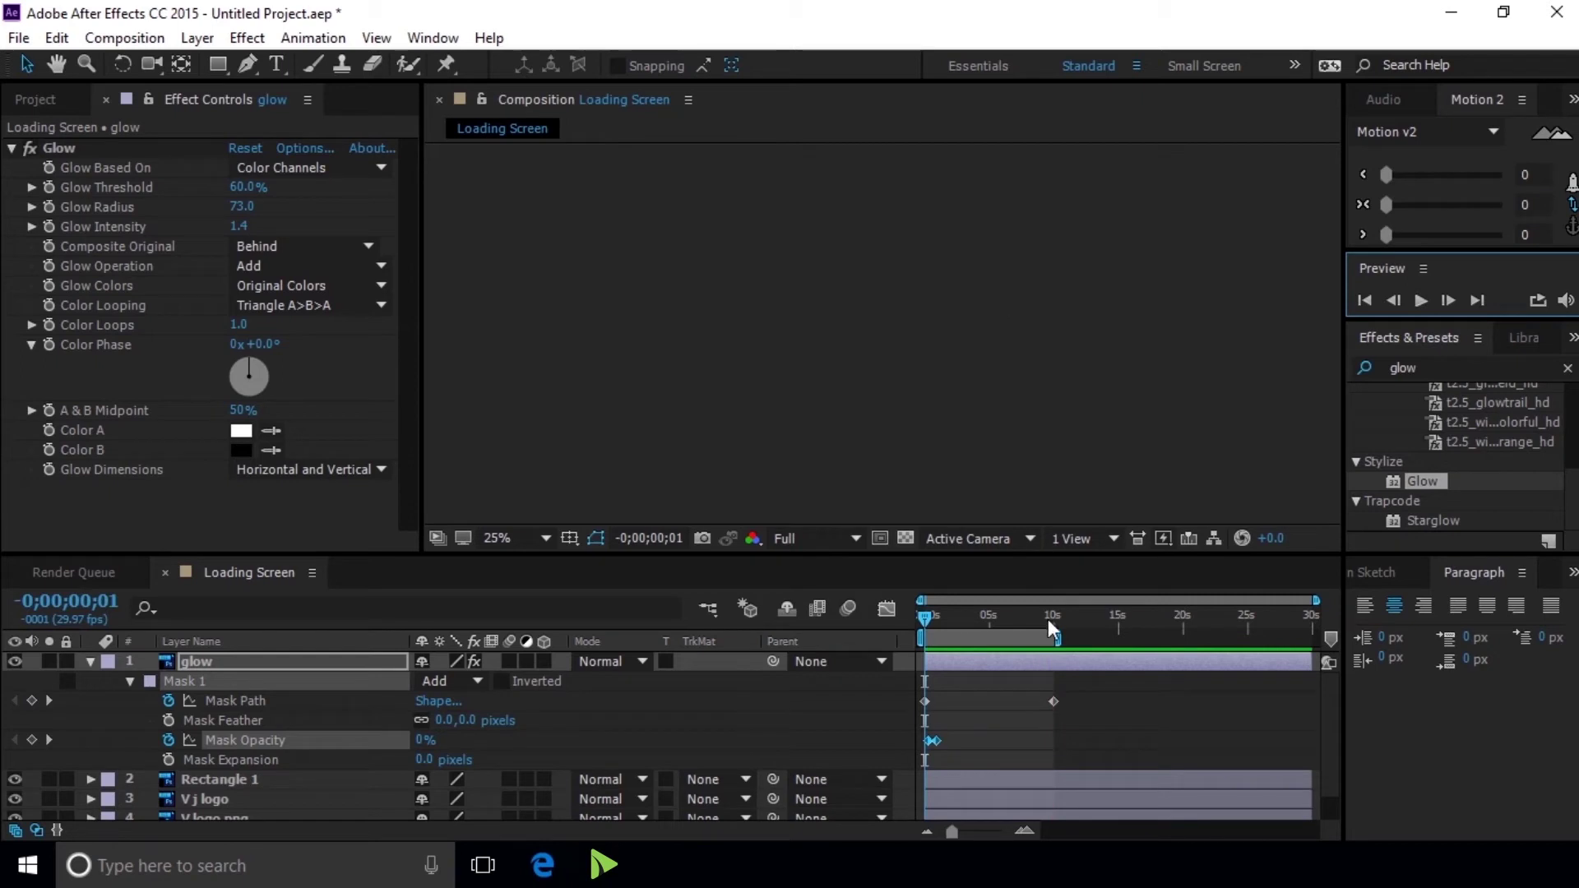
- Add glow Mask Path keyframes at 0;00;02;18 and 0;00;06;11 with the keyframe navigator
click(935, 614)
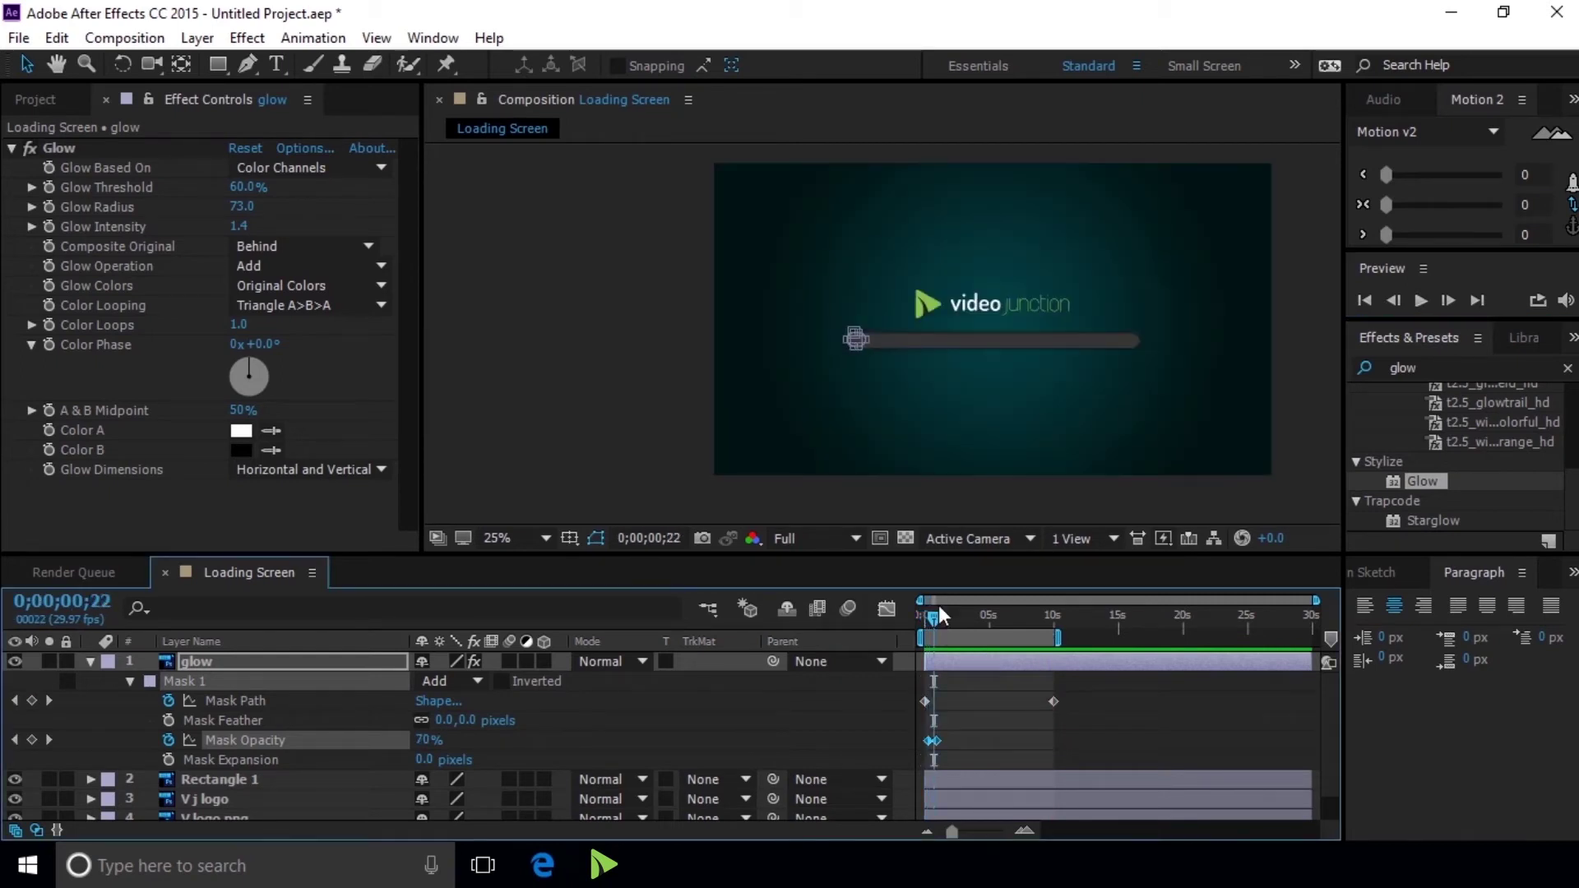
key(period)
key(period)
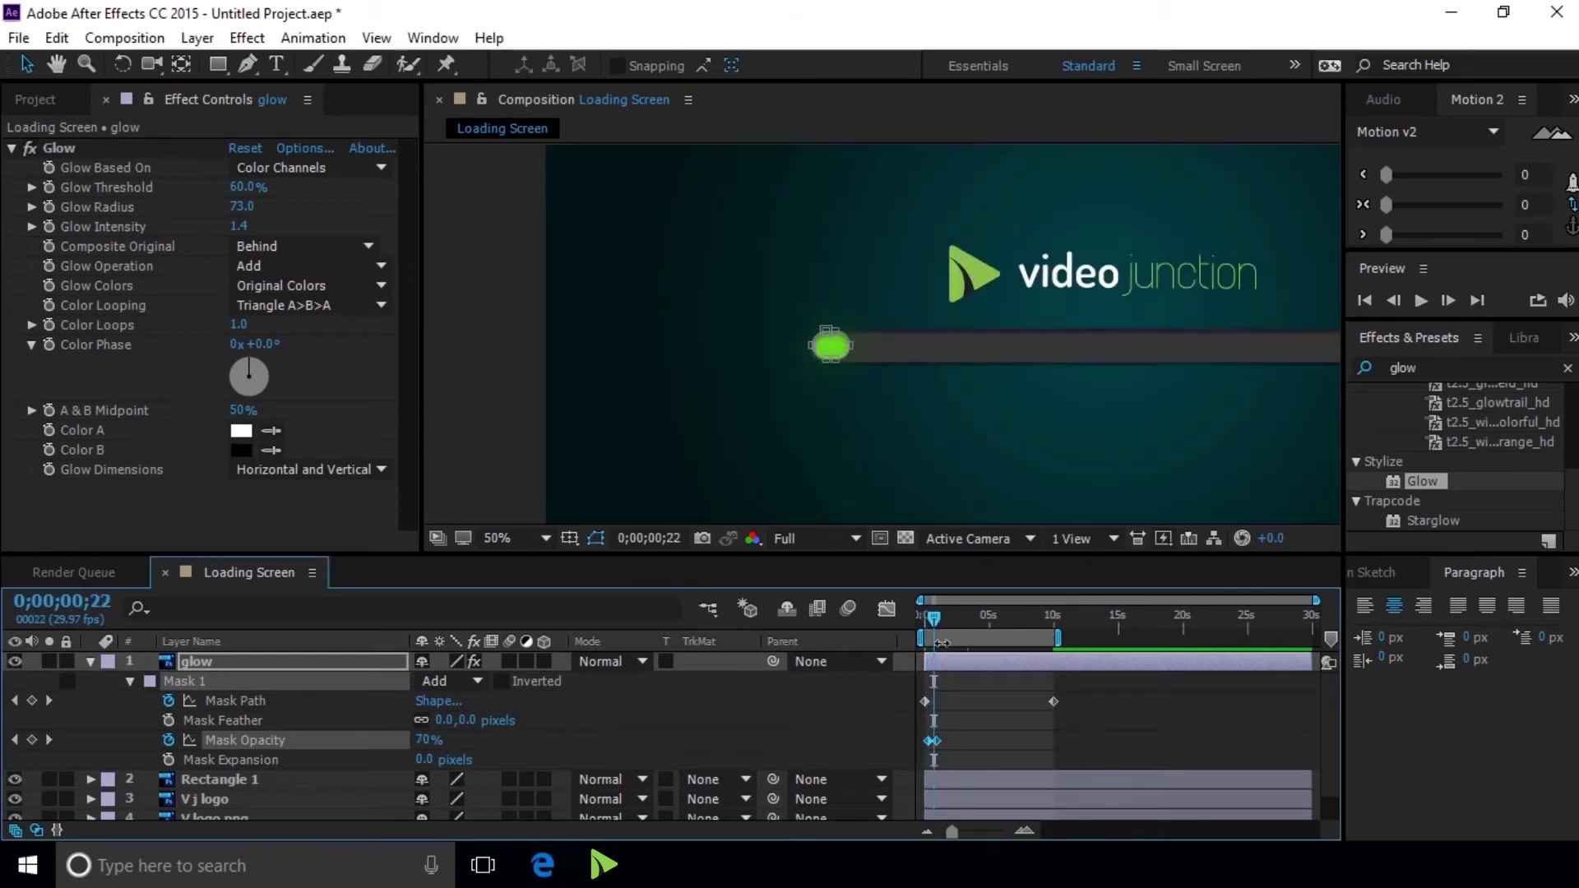
drag(952, 624, 959, 623)
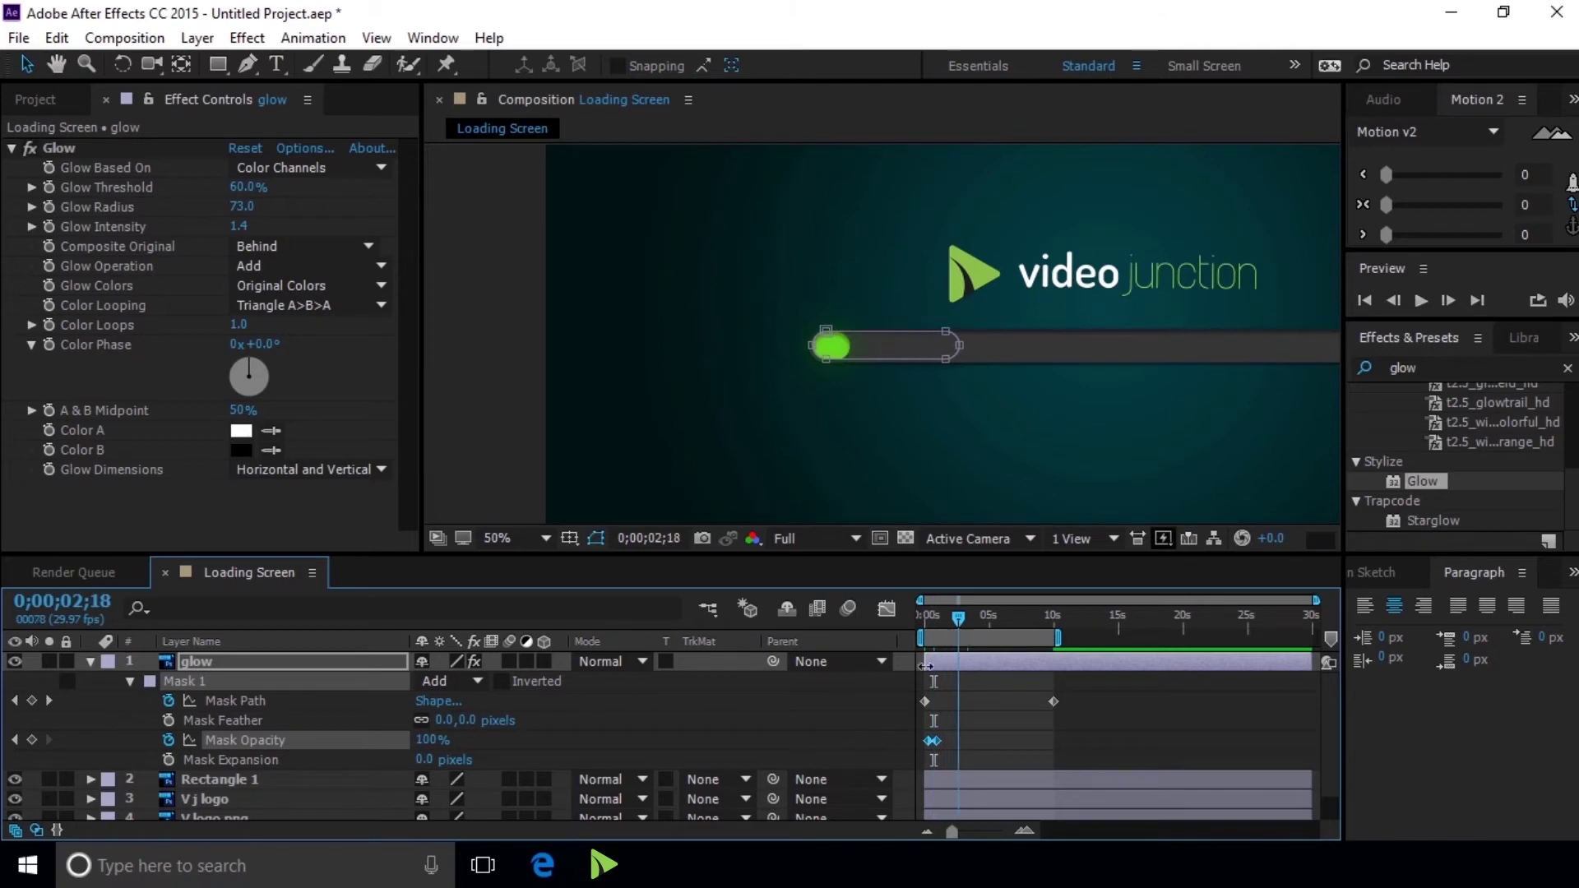
click(32, 700)
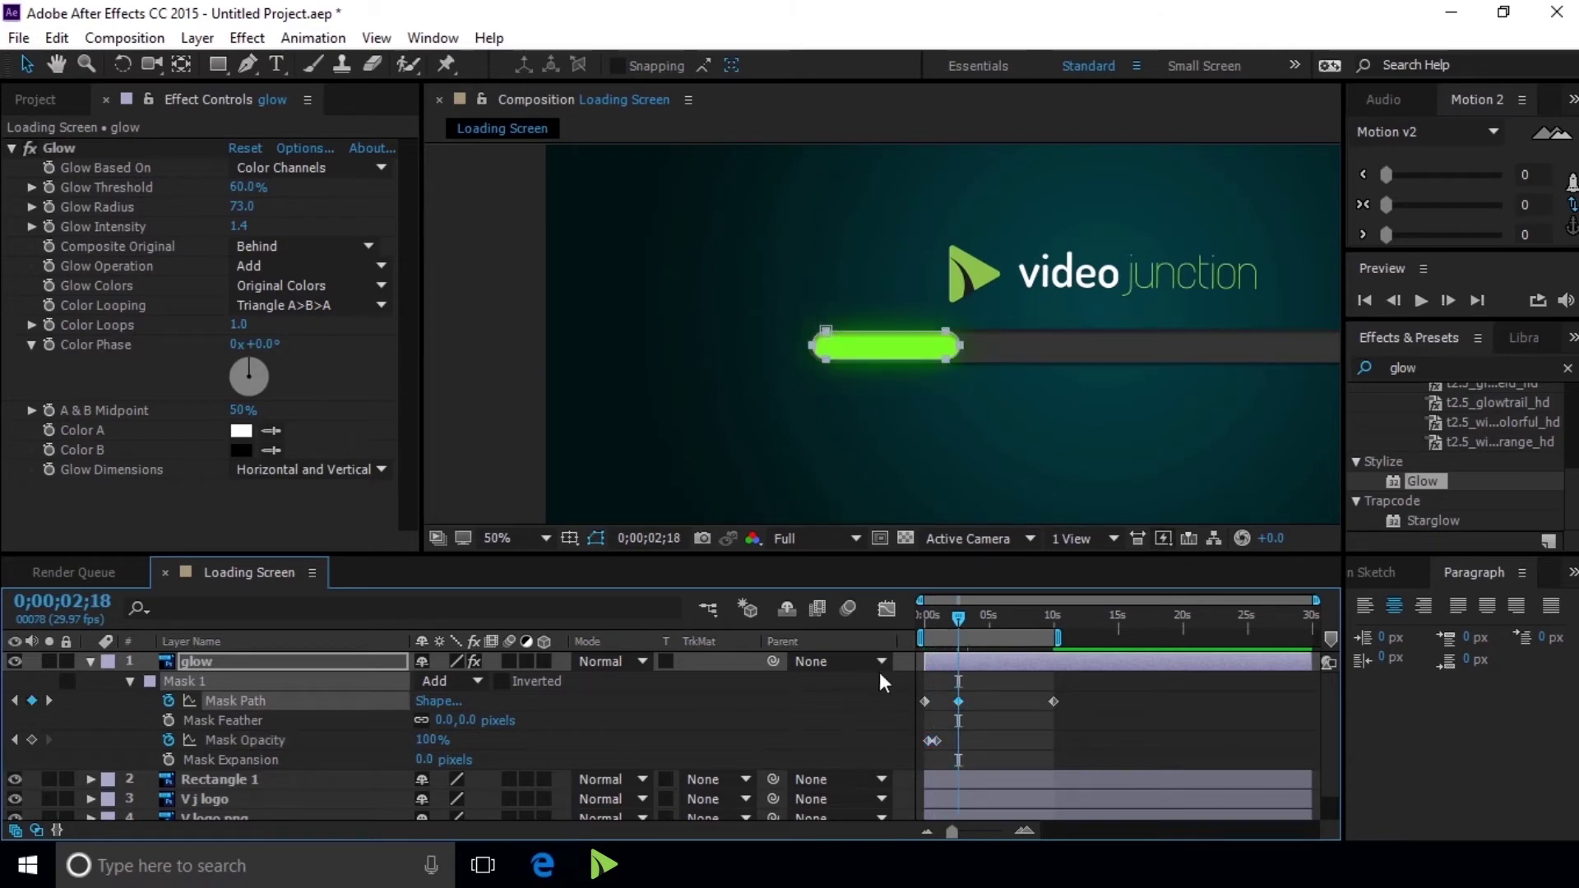
drag(956, 614, 1004, 619)
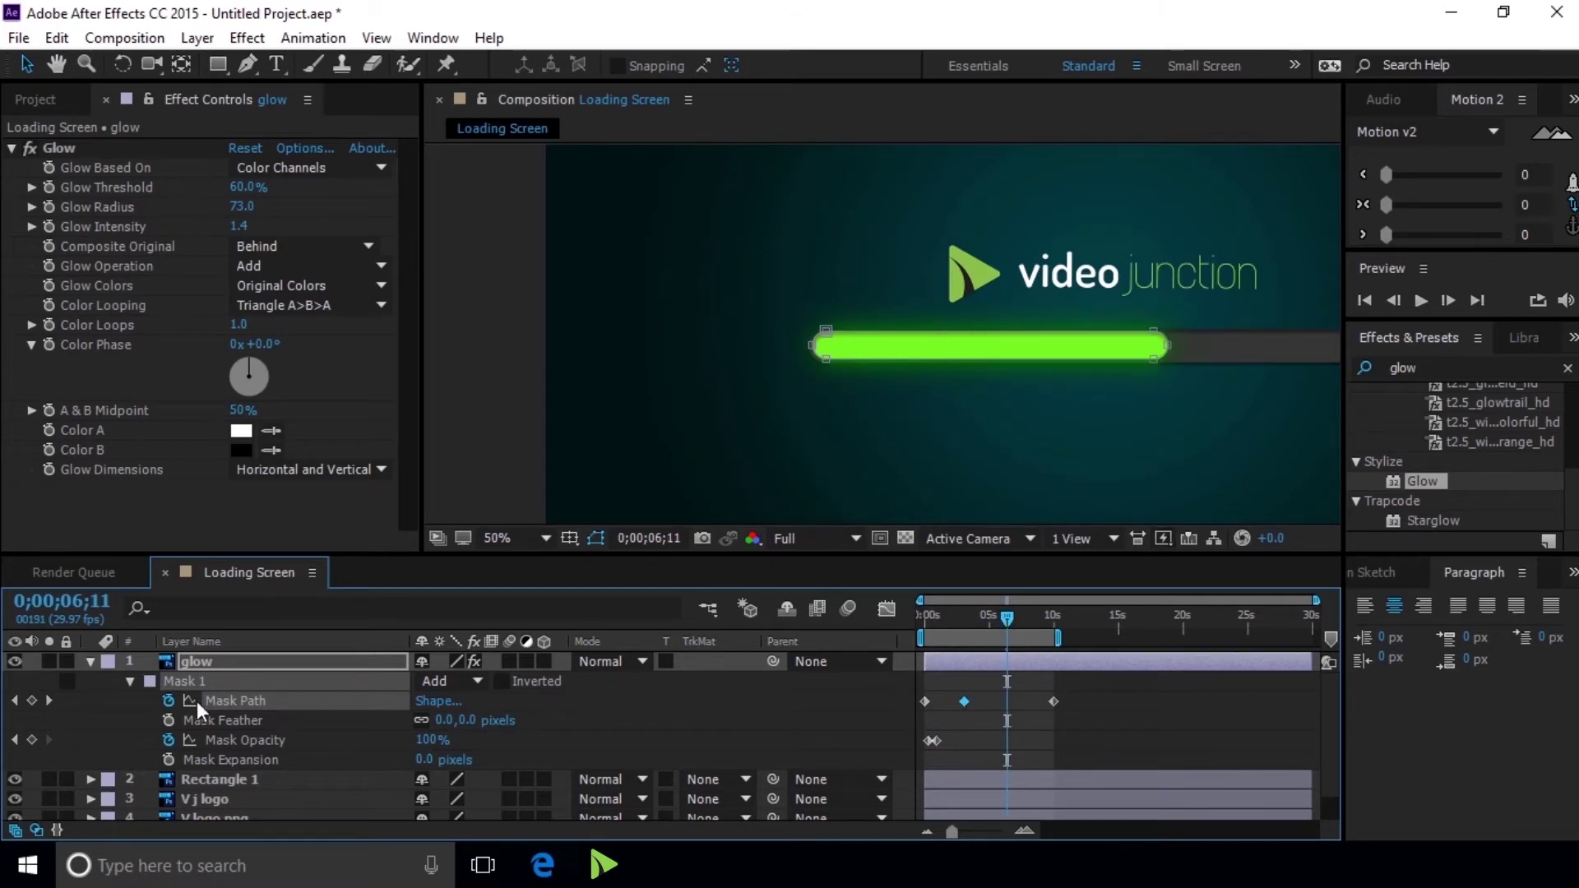
click(36, 702)
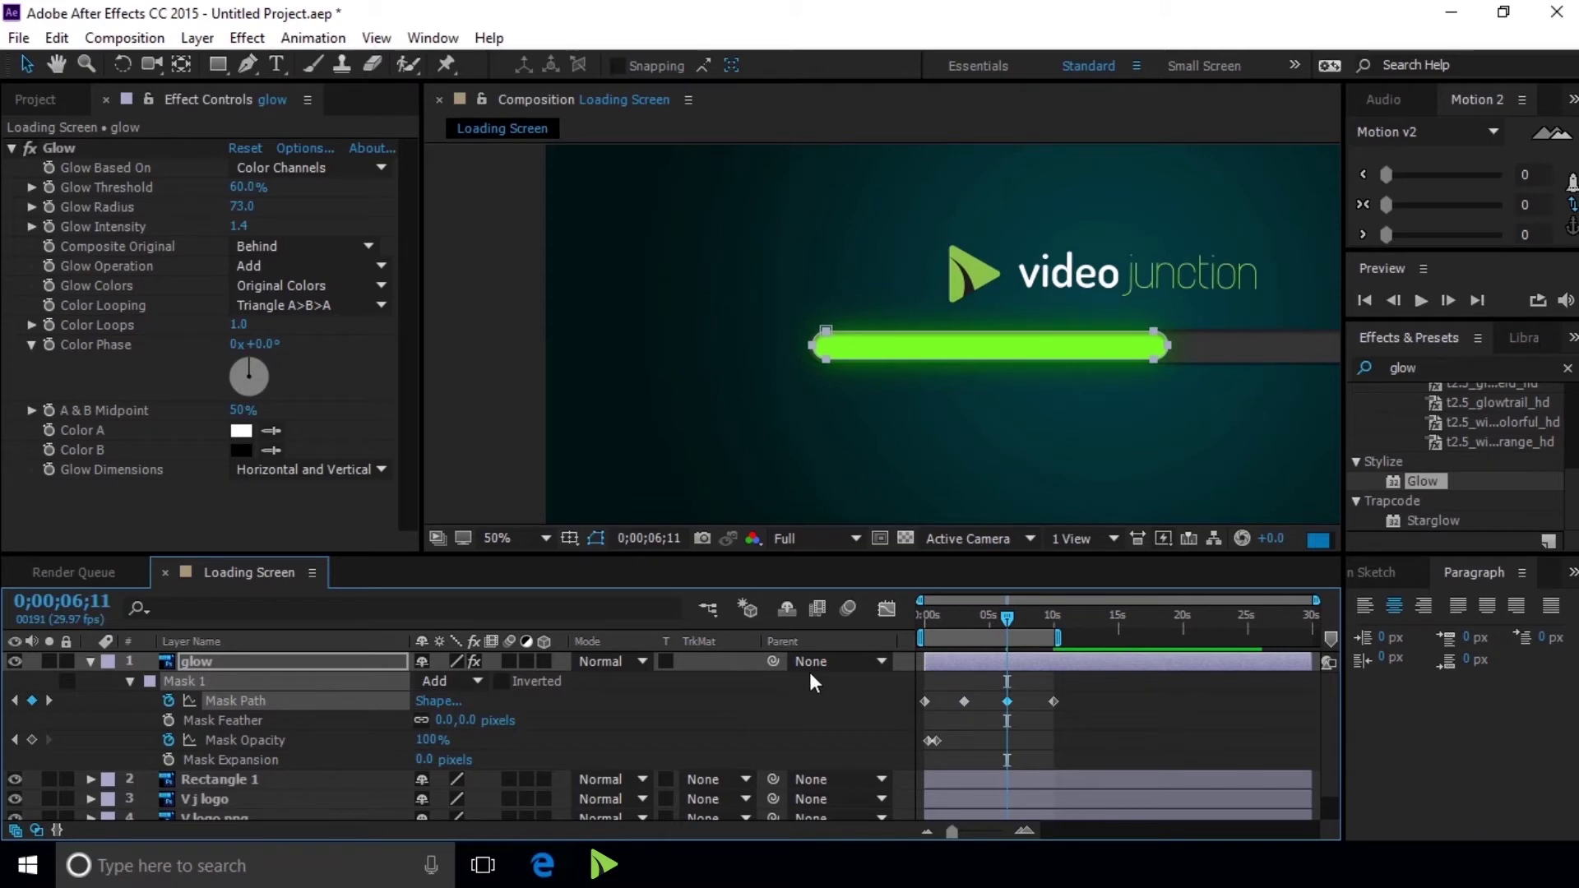
- Apply Easy Ease In to the first two Mask Path keyframes and Easy Ease Out to the third
right_click(926, 699)
mouse_move(972, 687)
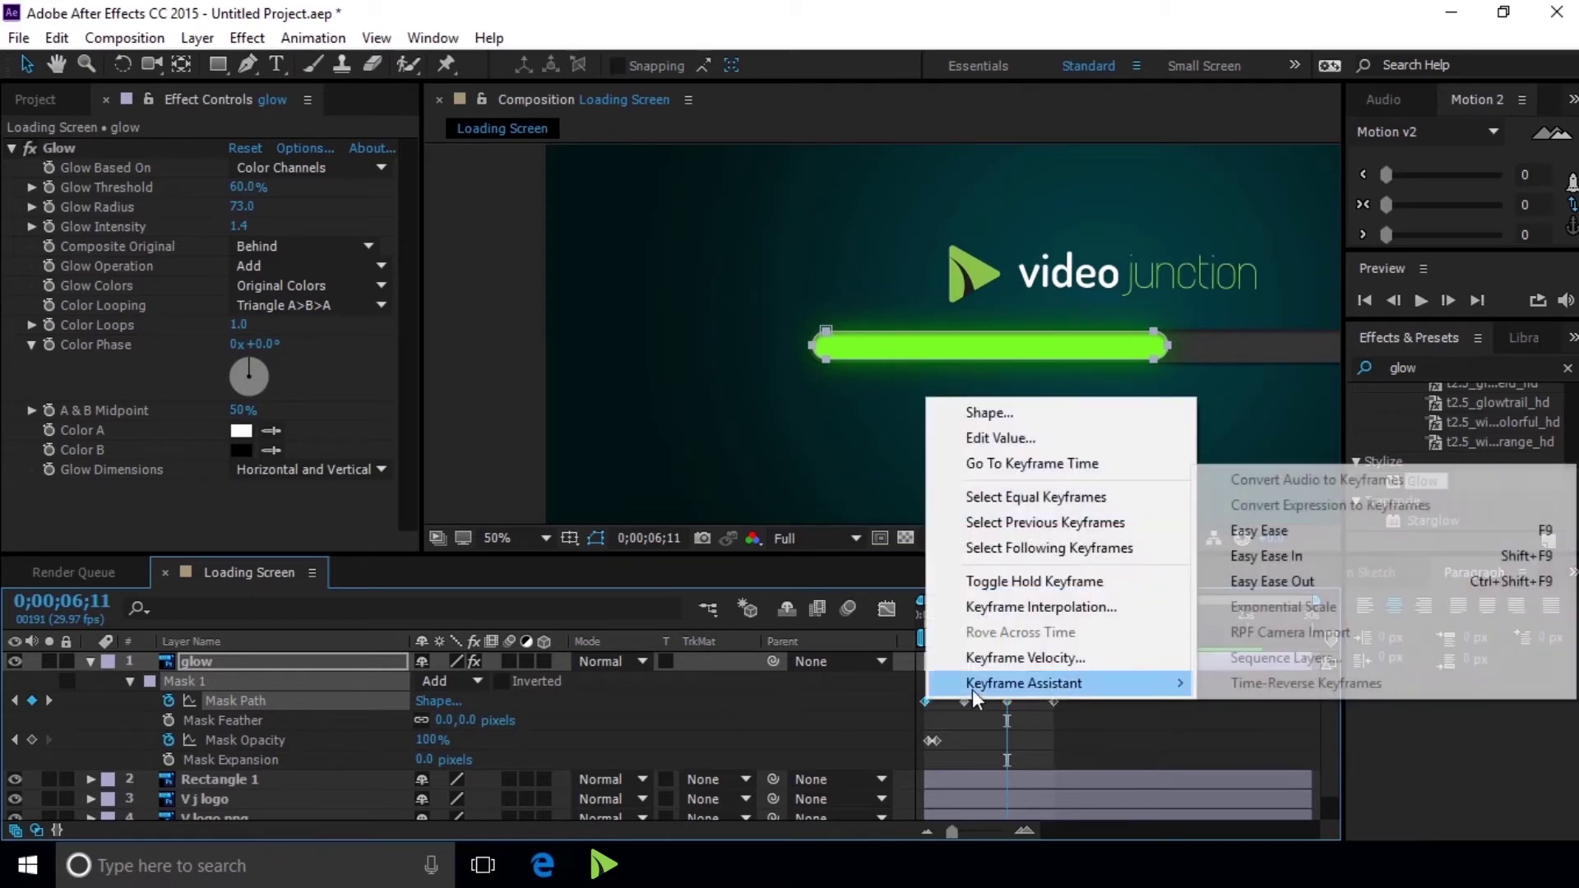
click(1266, 556)
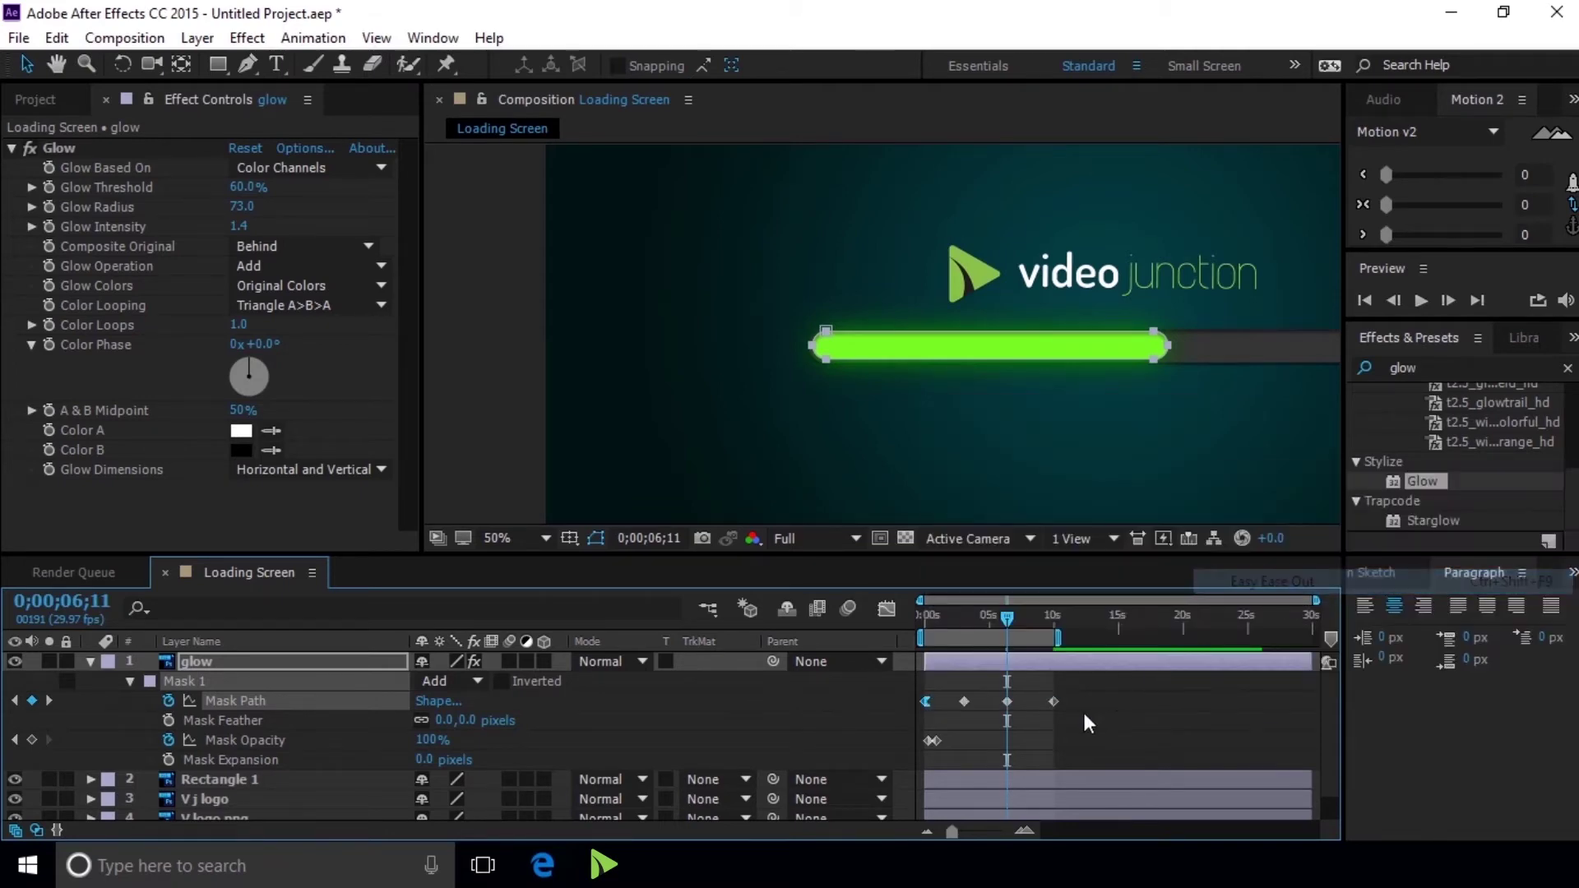
right_click(960, 700)
mouse_move(1093, 682)
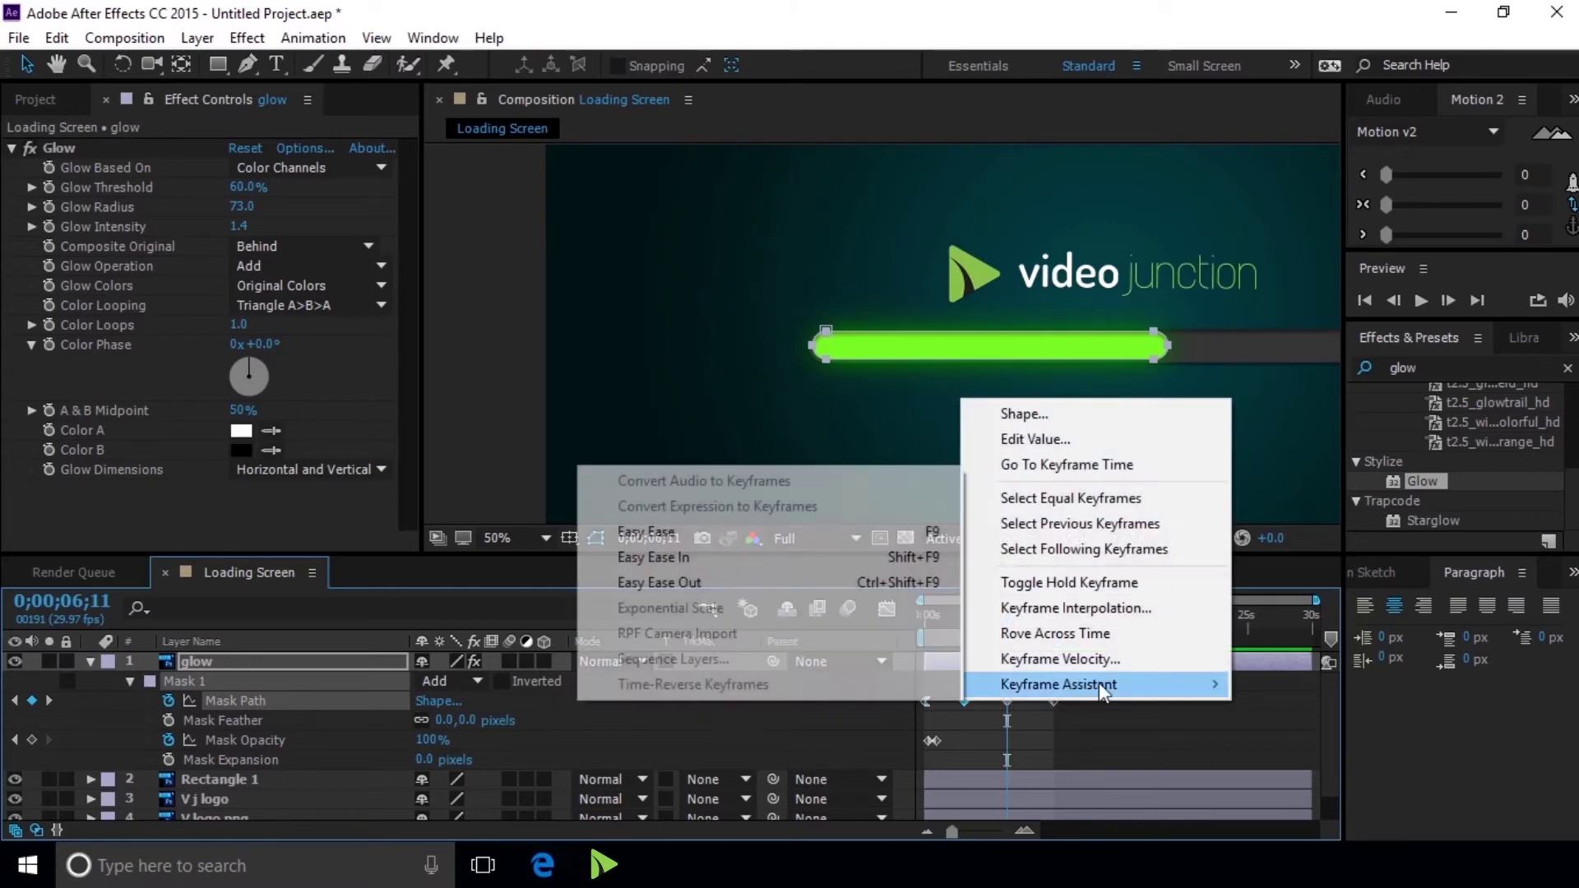
click(740, 557)
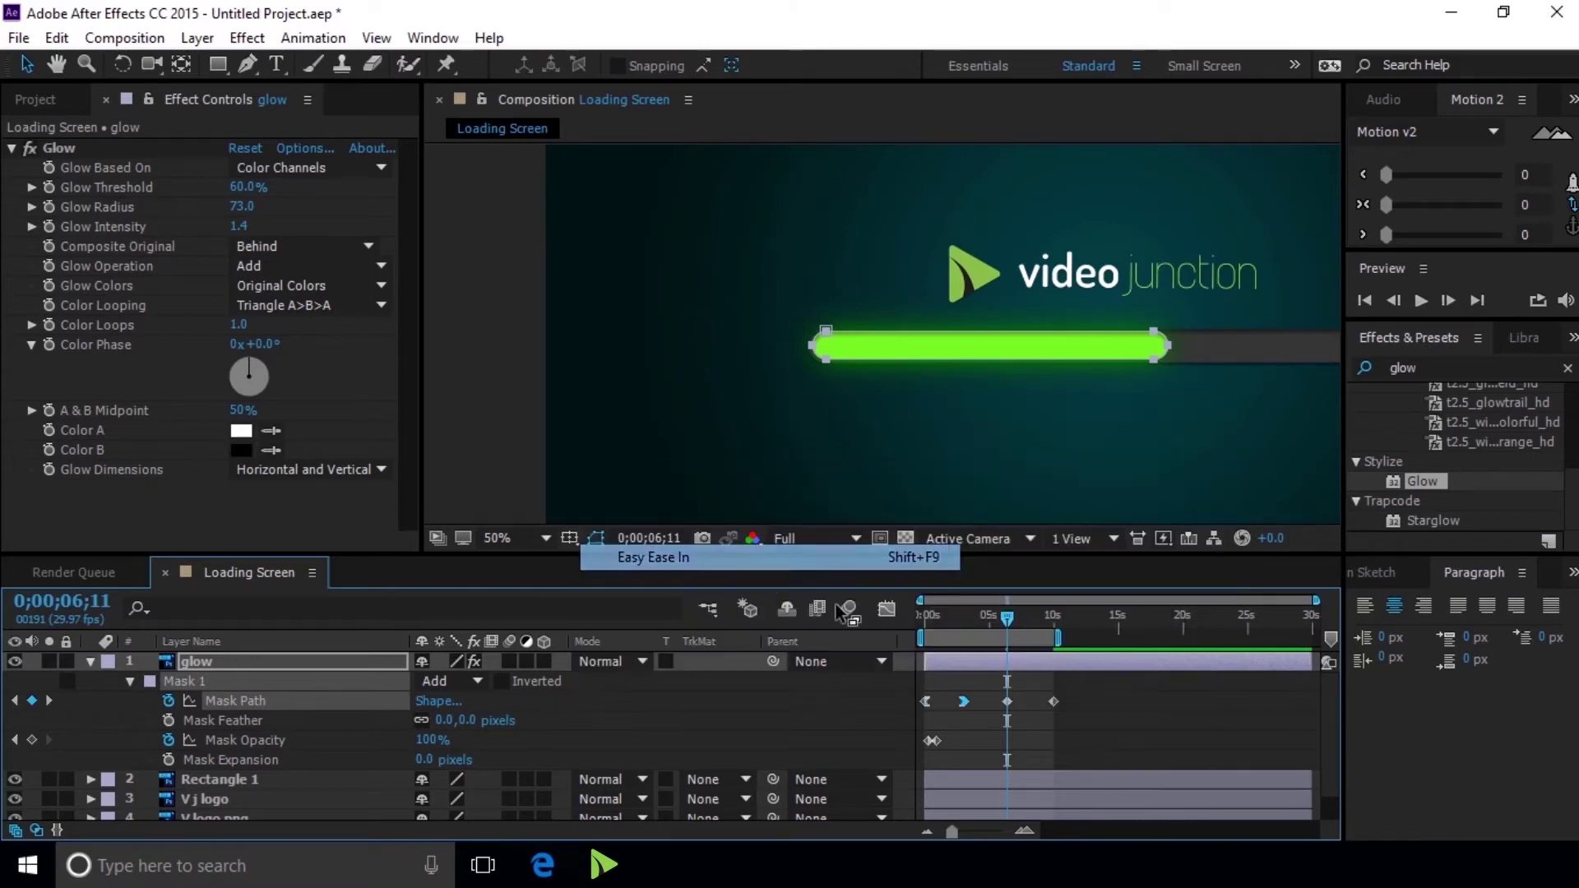
right_click(1007, 701)
mouse_move(1122, 682)
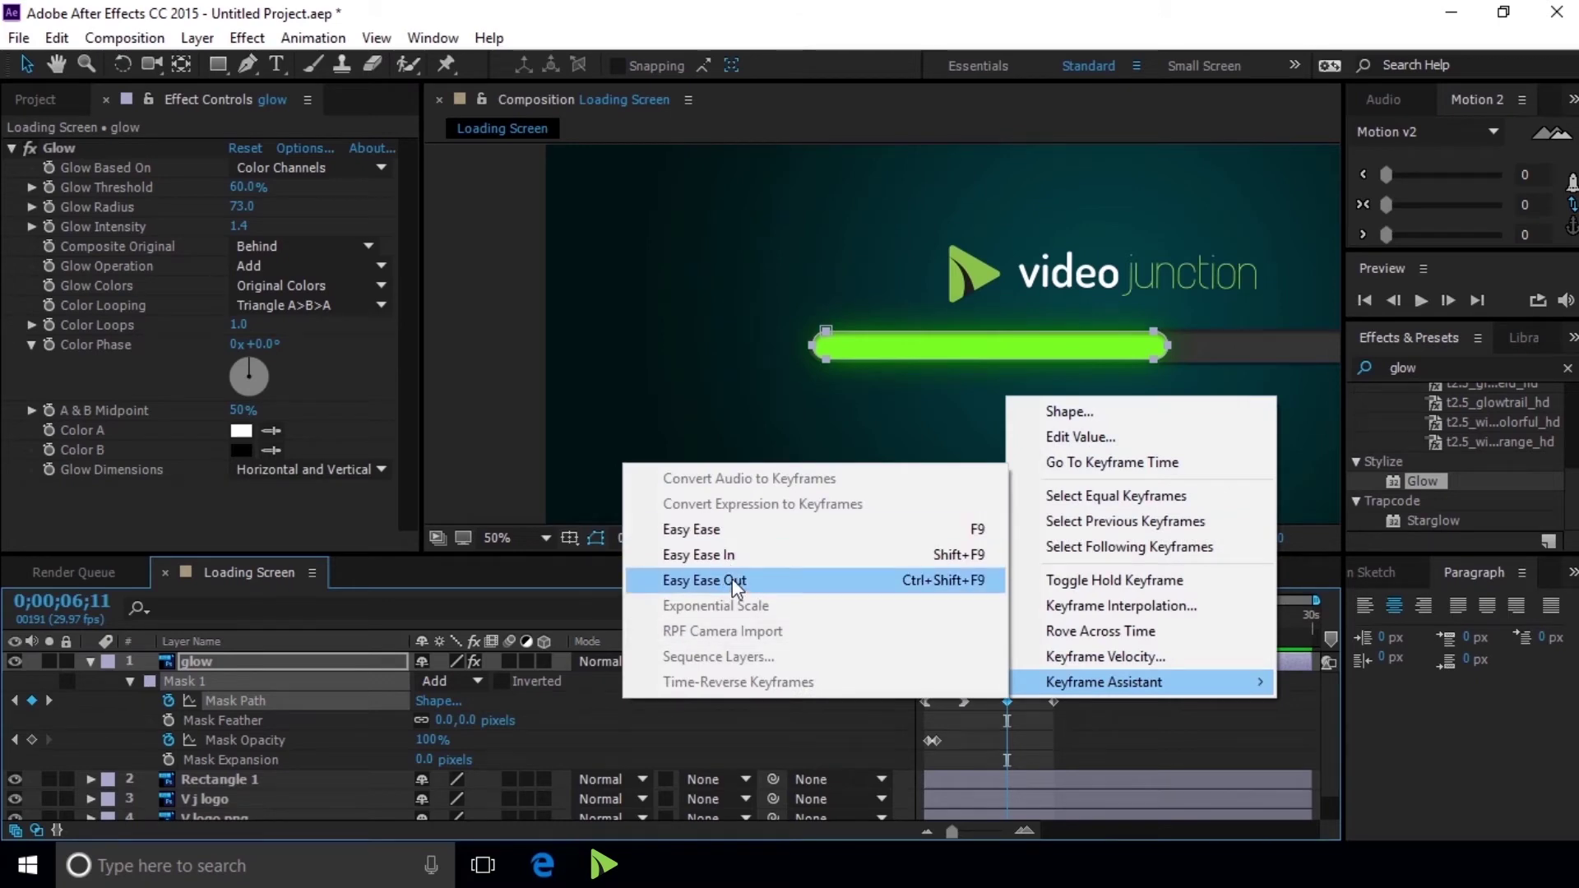
click(732, 579)
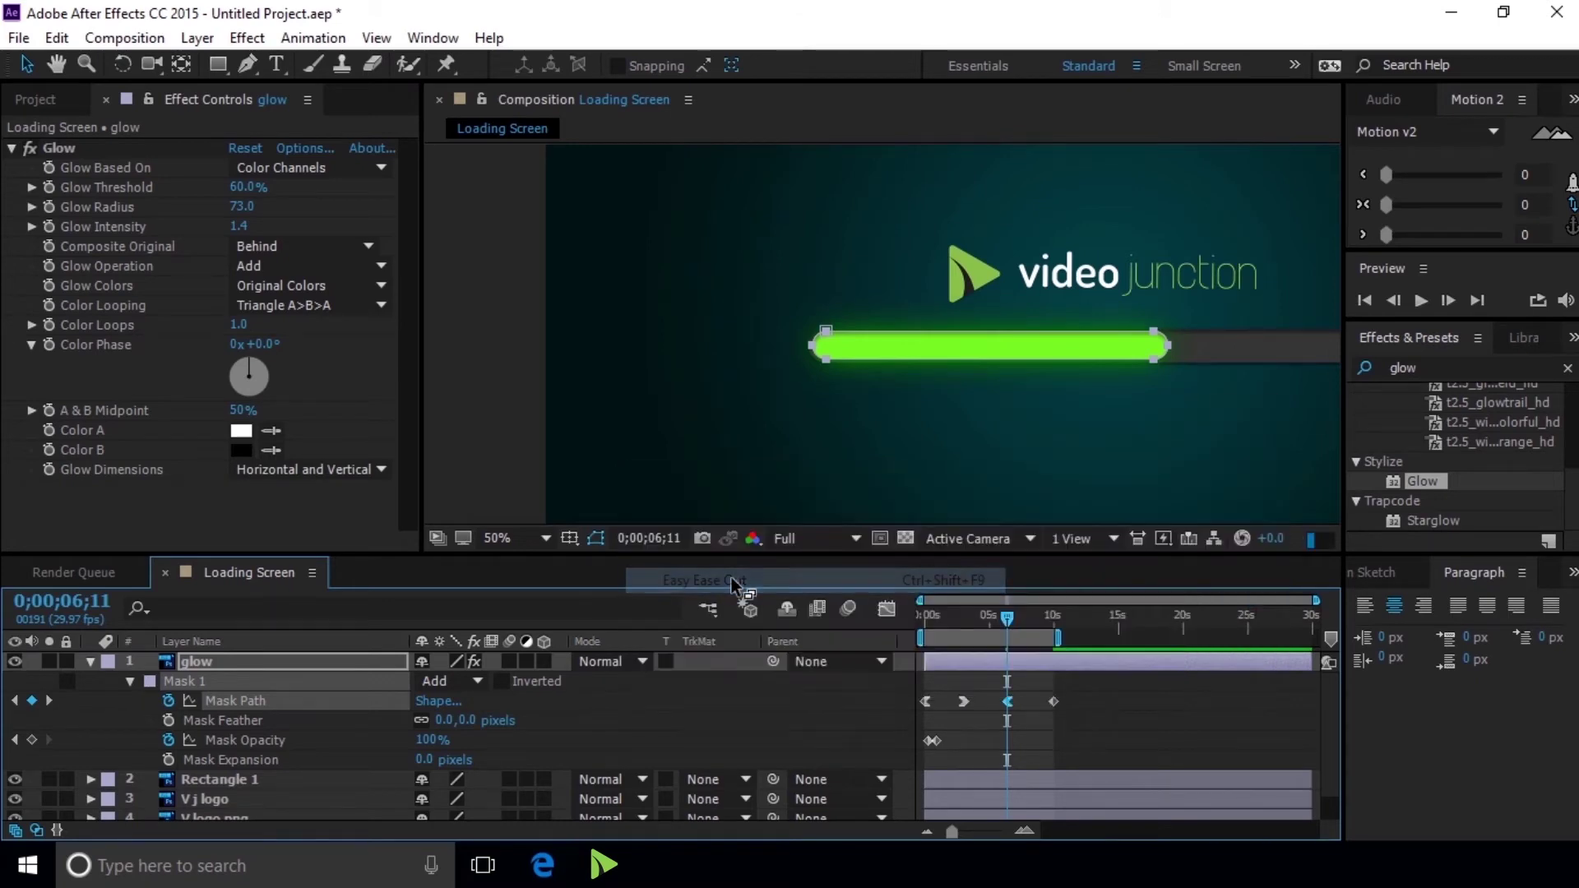
- Apply Easy Ease In to the fourth keyframe and show the Mask Path speed curves
right_click(1053, 702)
mouse_move(1102, 686)
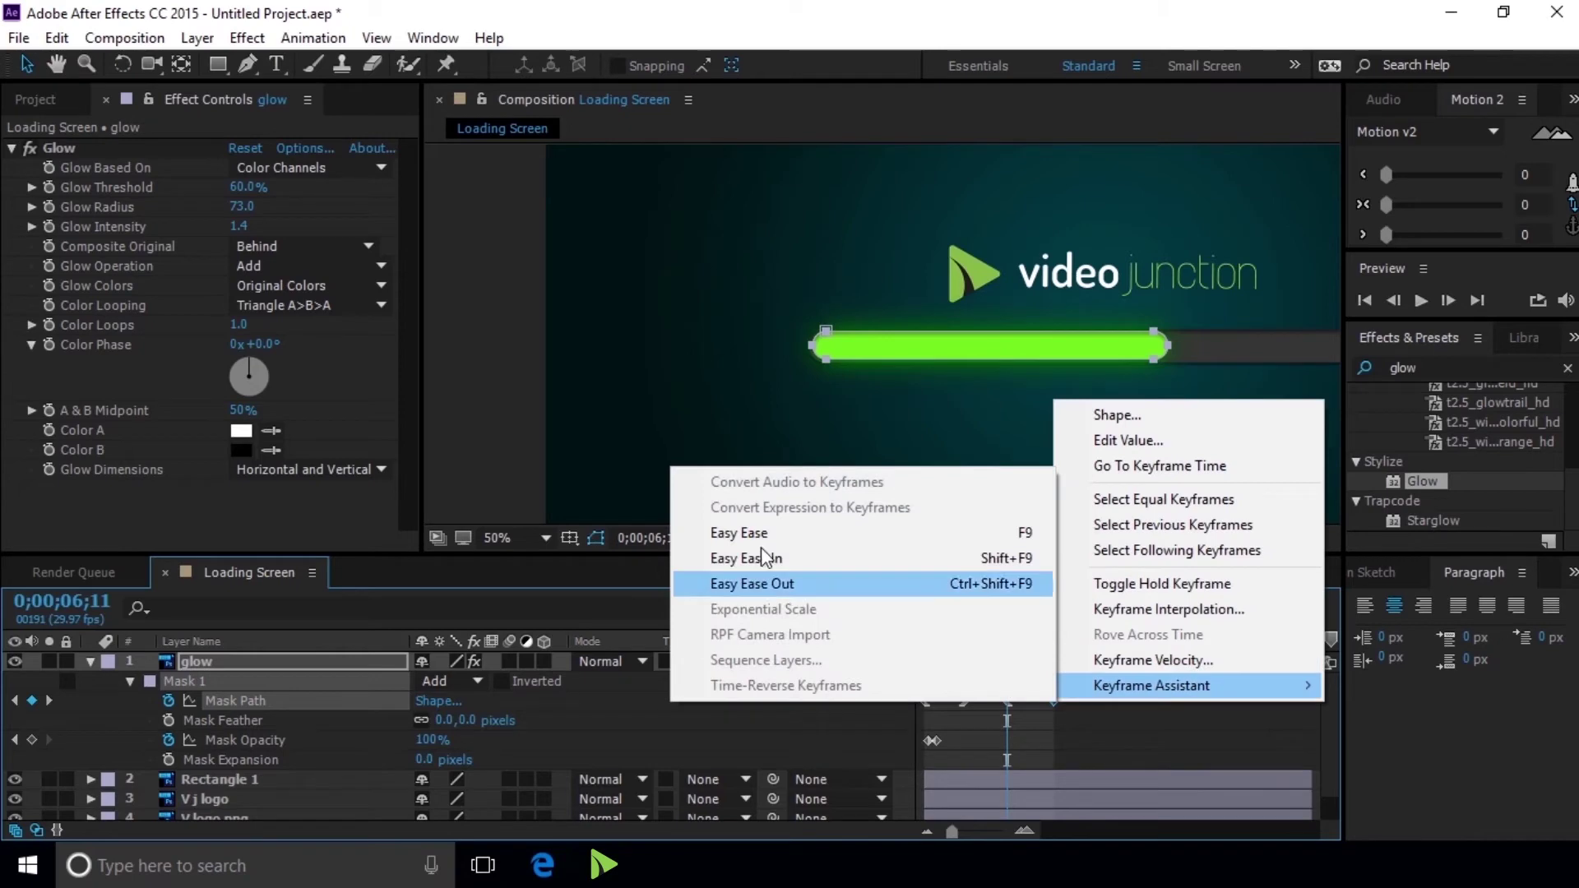
click(810, 561)
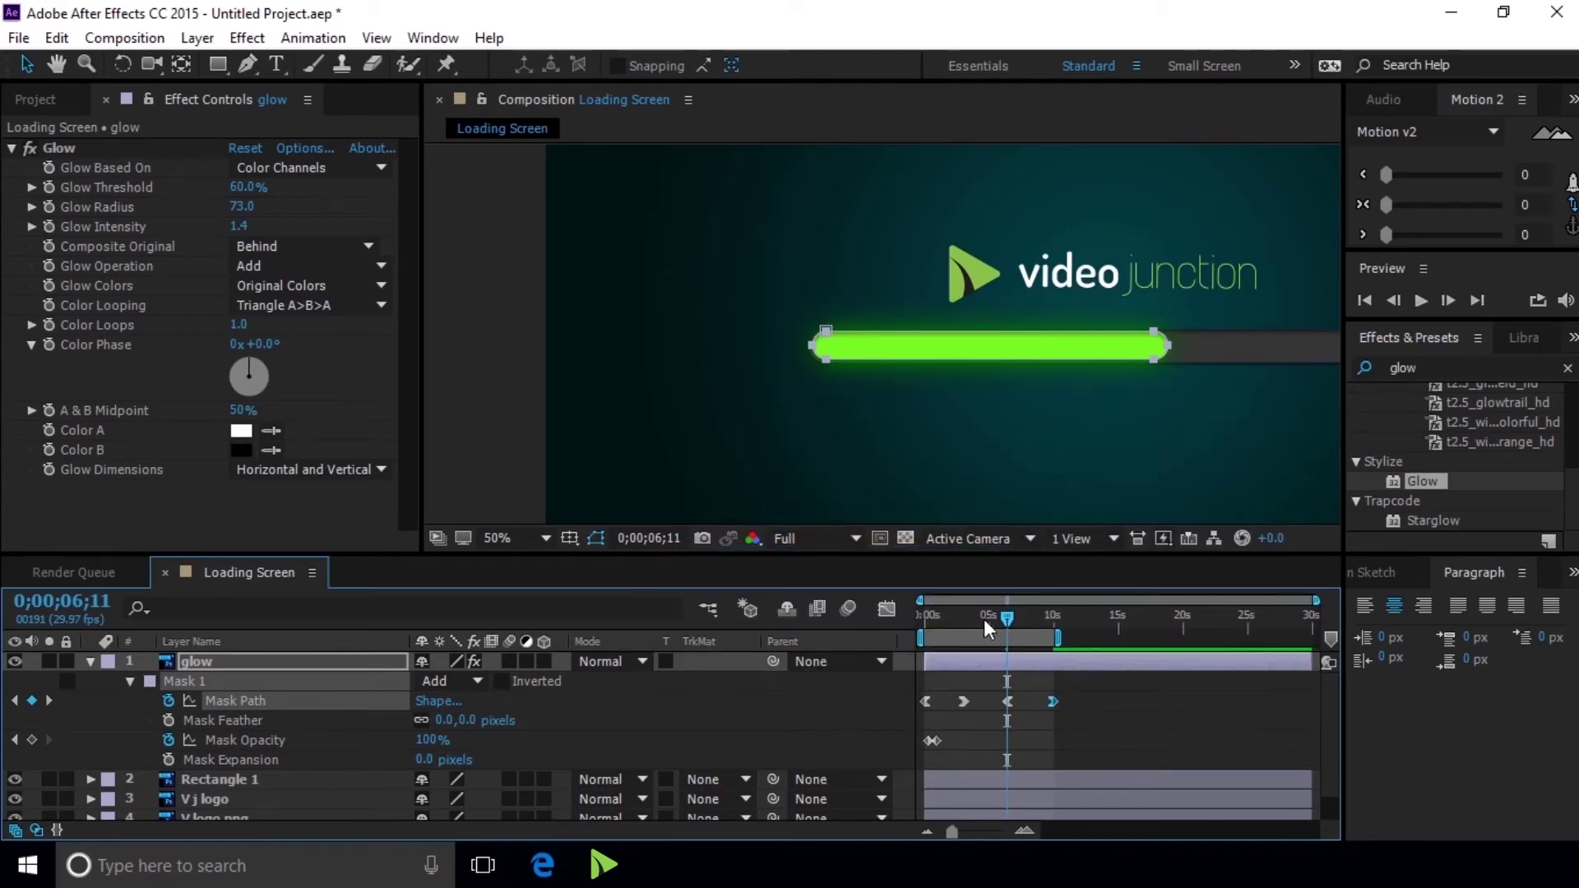
click(1000, 703)
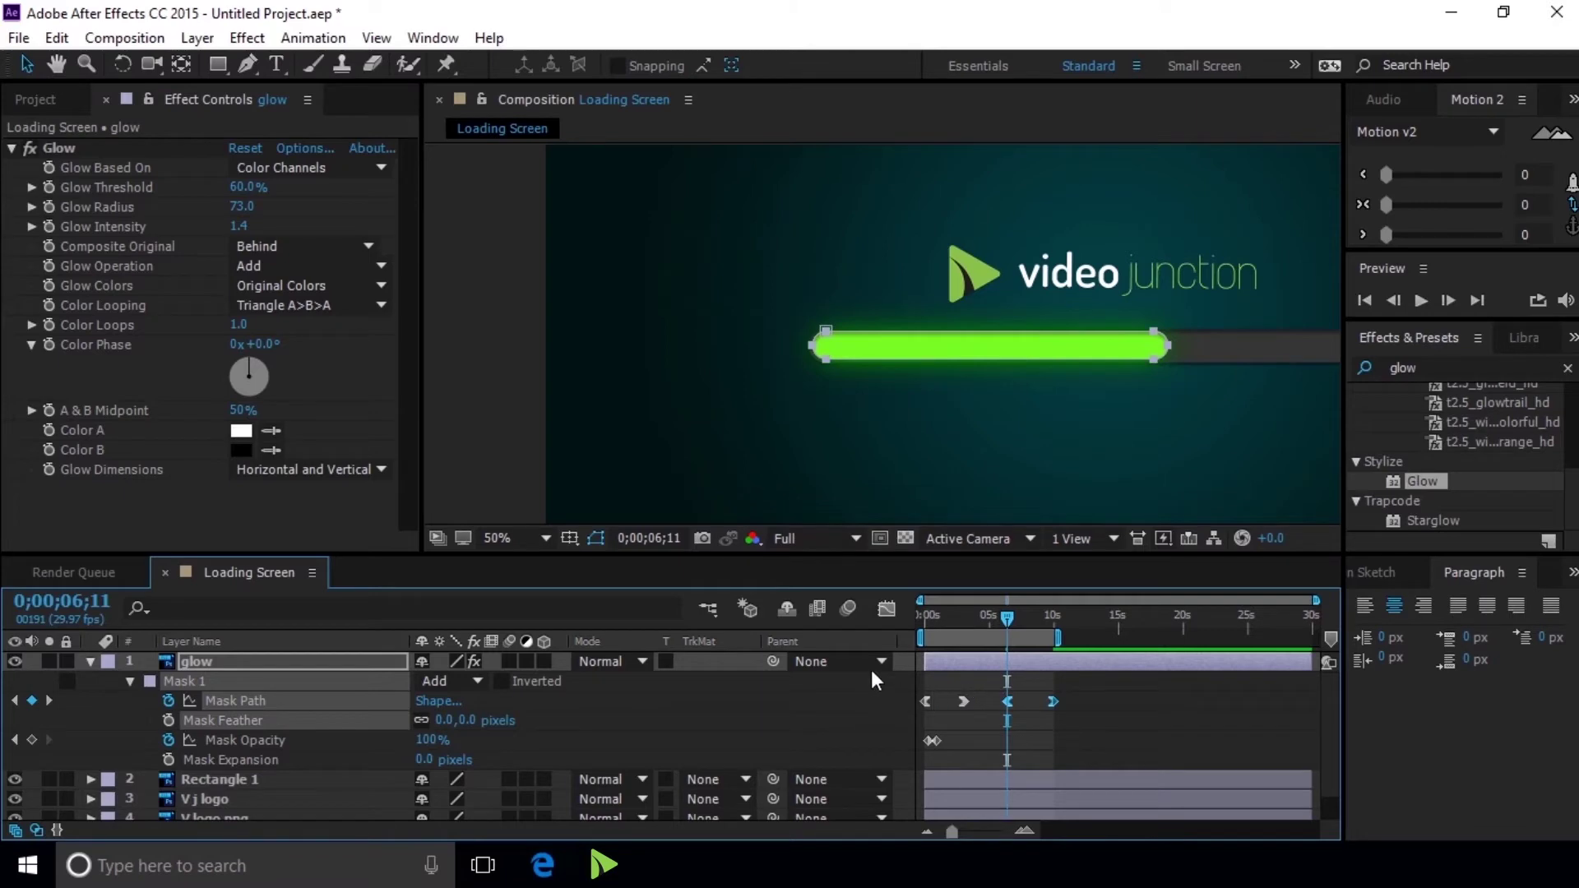
click(885, 610)
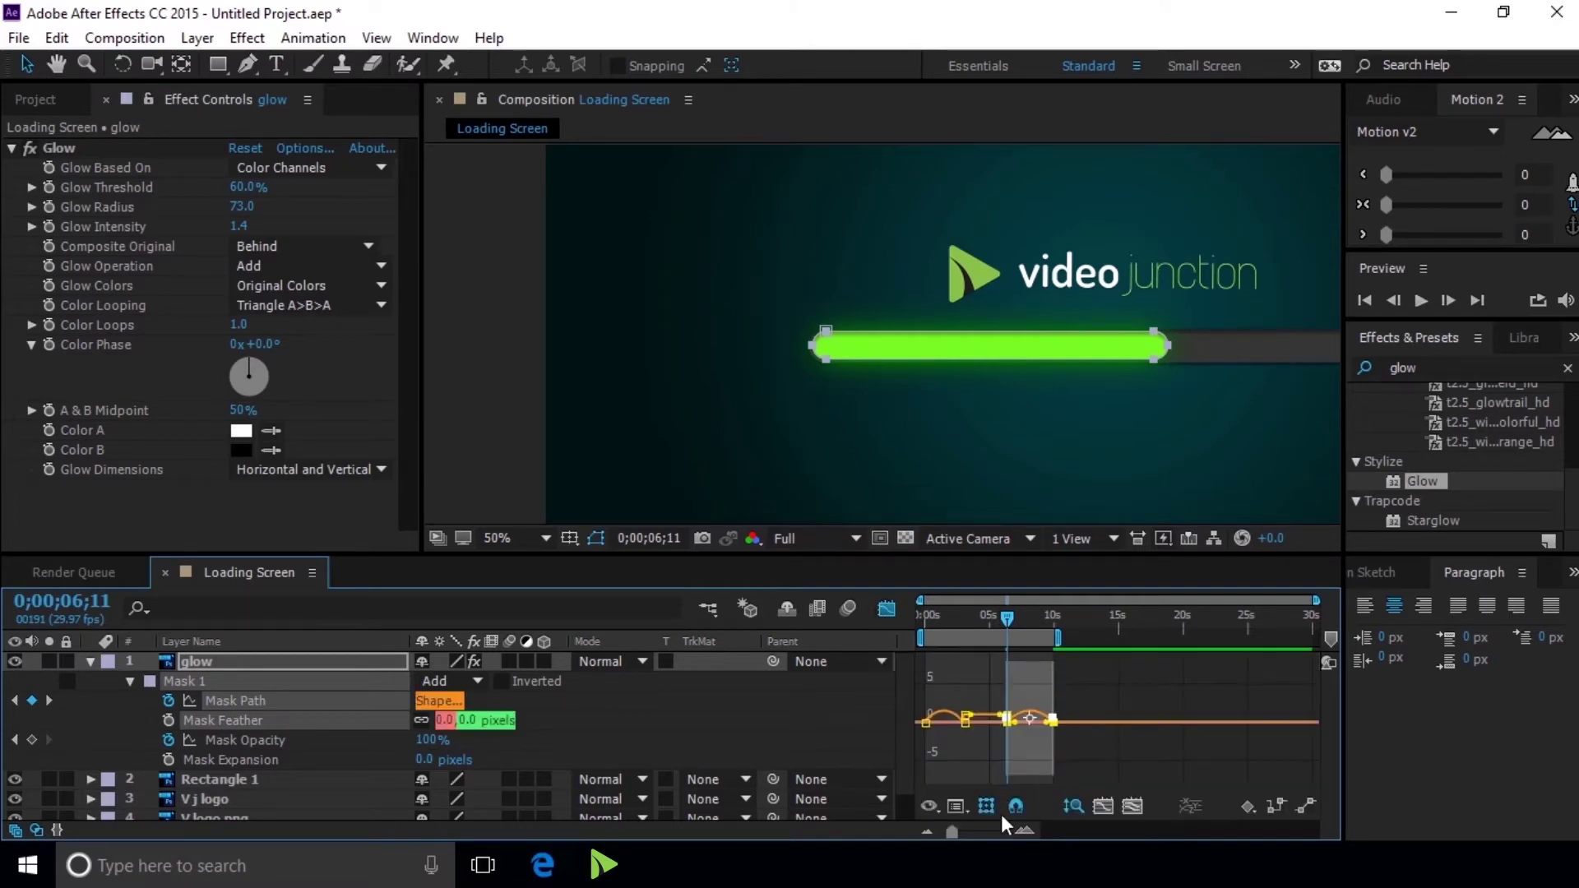
- Spike the 10s keyframe's speed curve and move the 6;11 Mask Path key to 5;19
drag(967, 836, 973, 834)
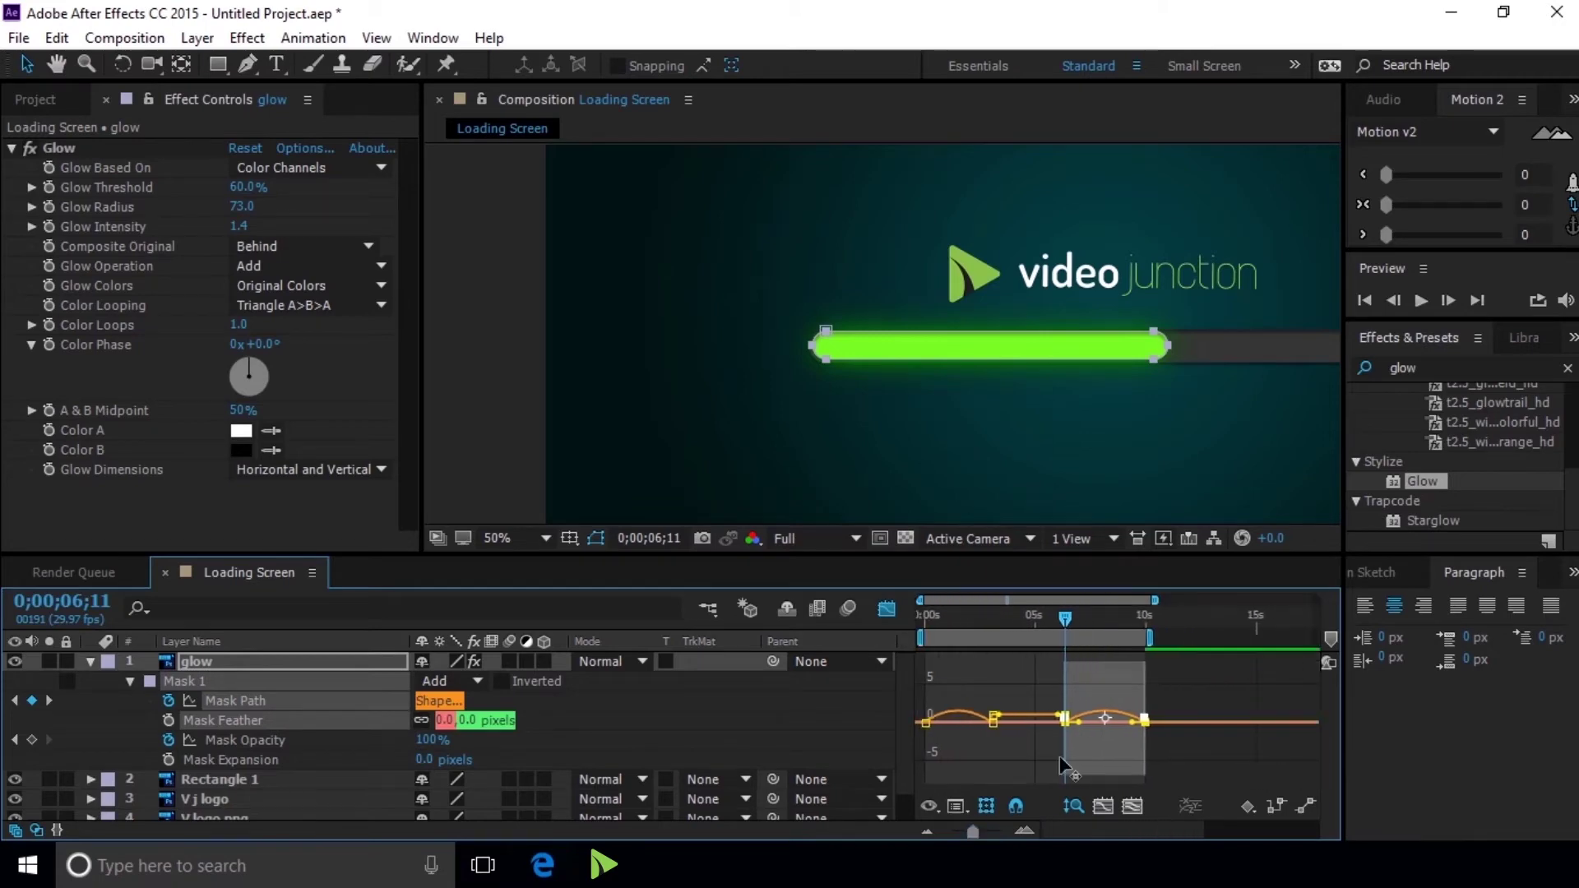
click(1187, 747)
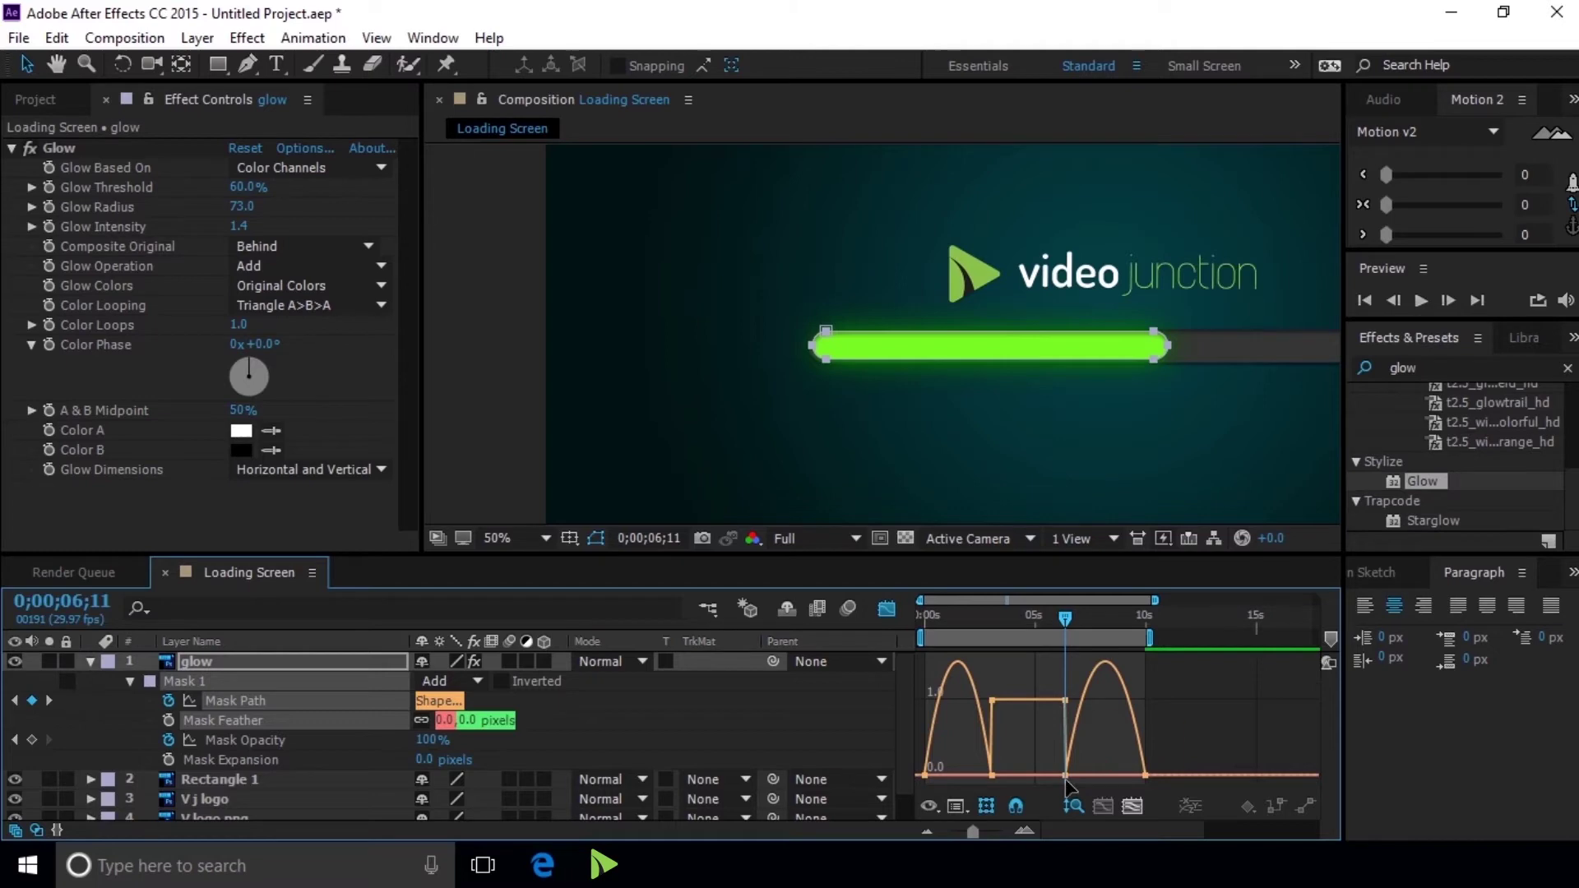
click(1145, 778)
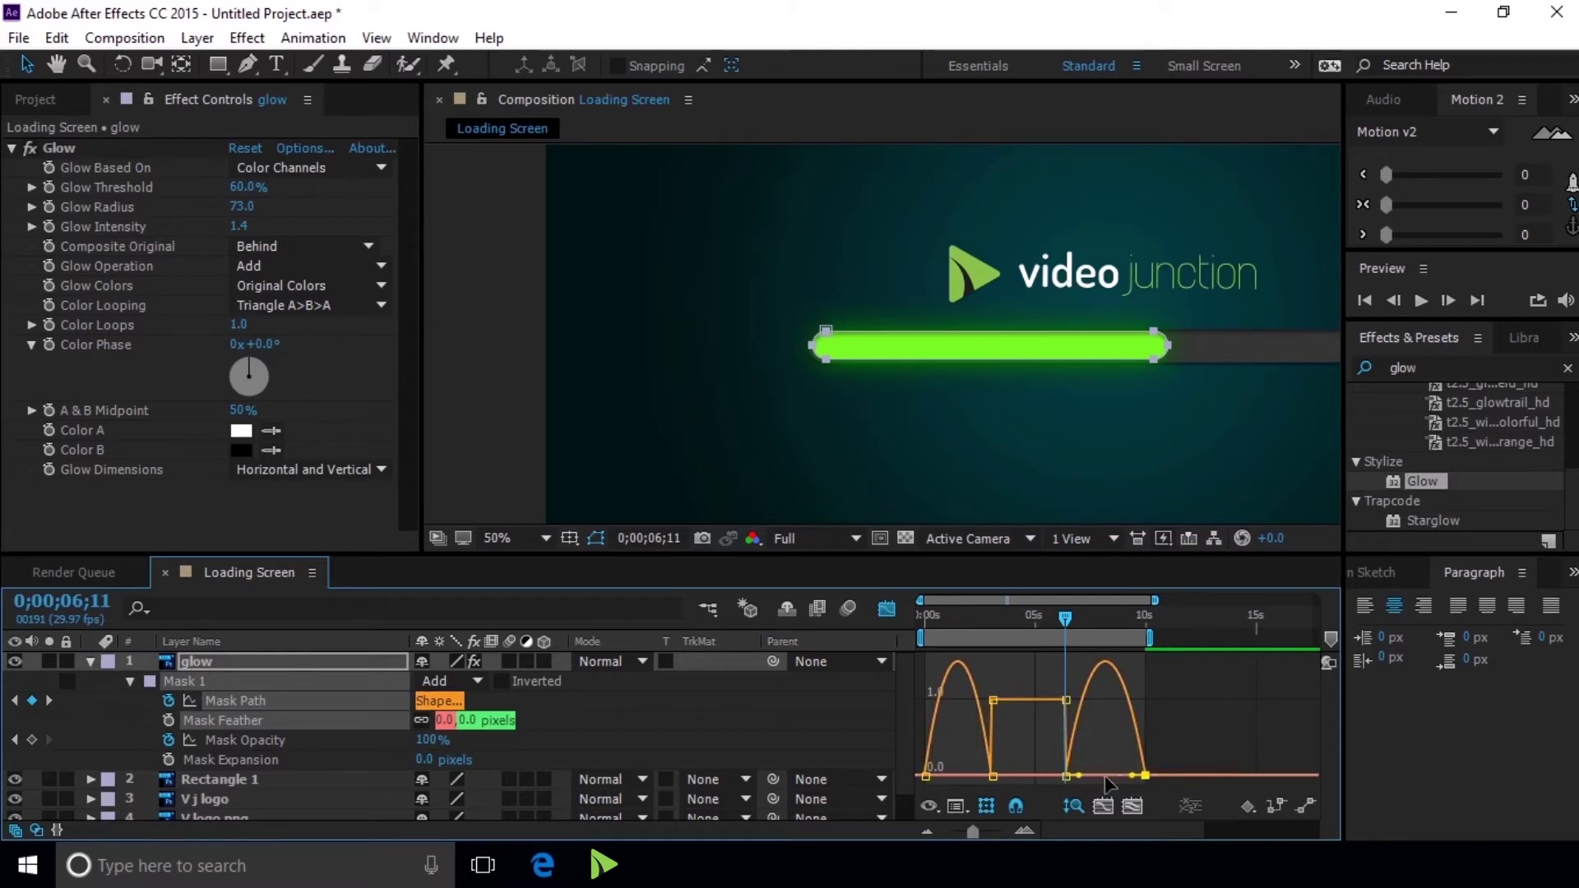
drag(1068, 776, 1067, 779)
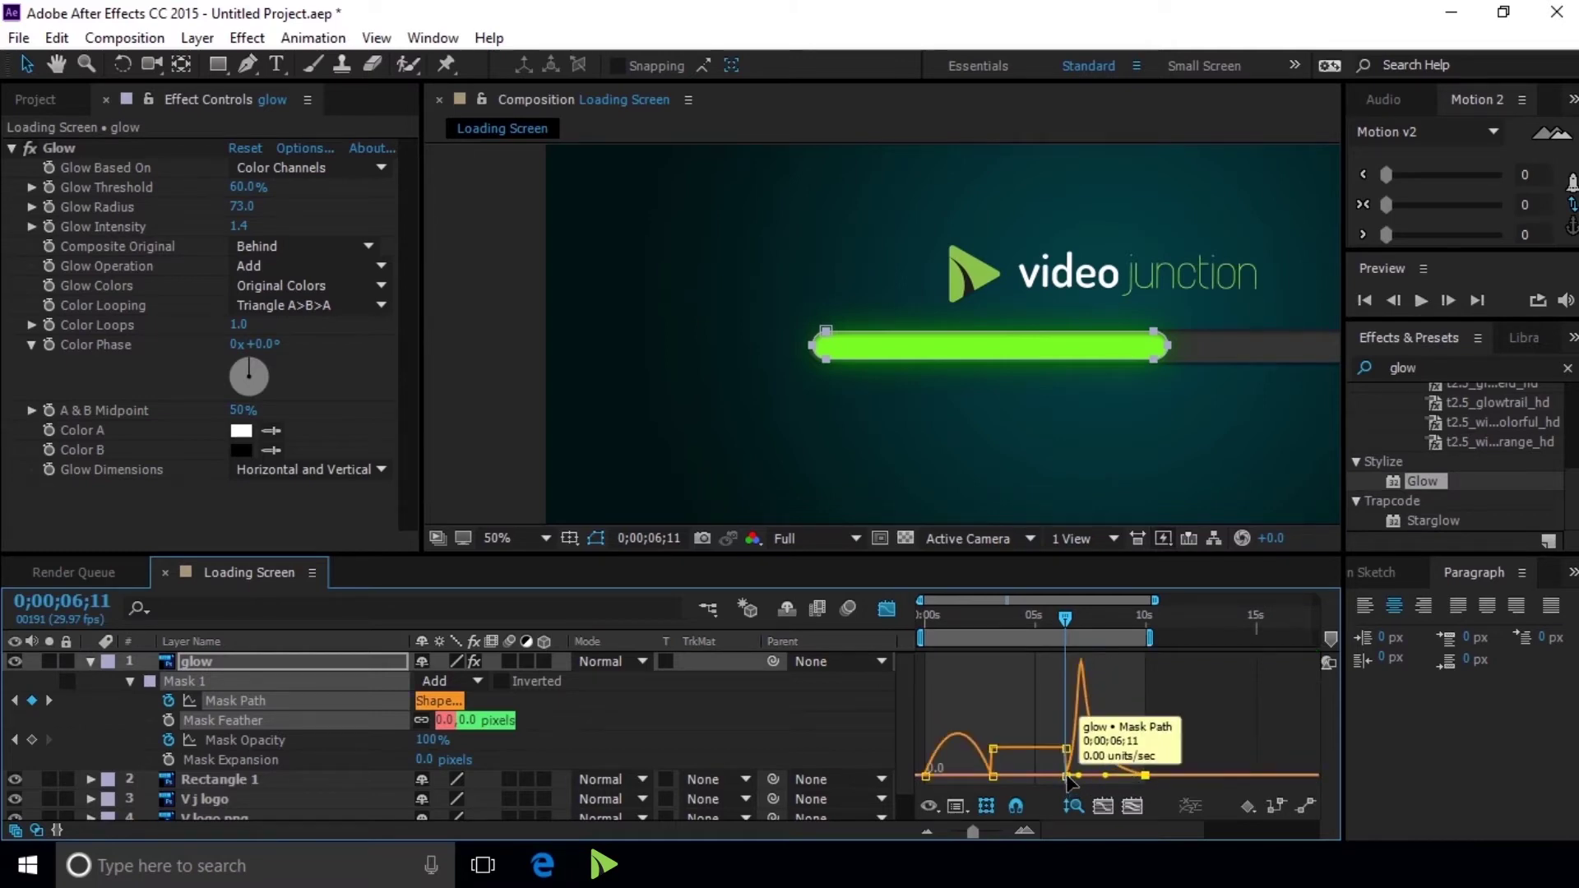
click(1058, 750)
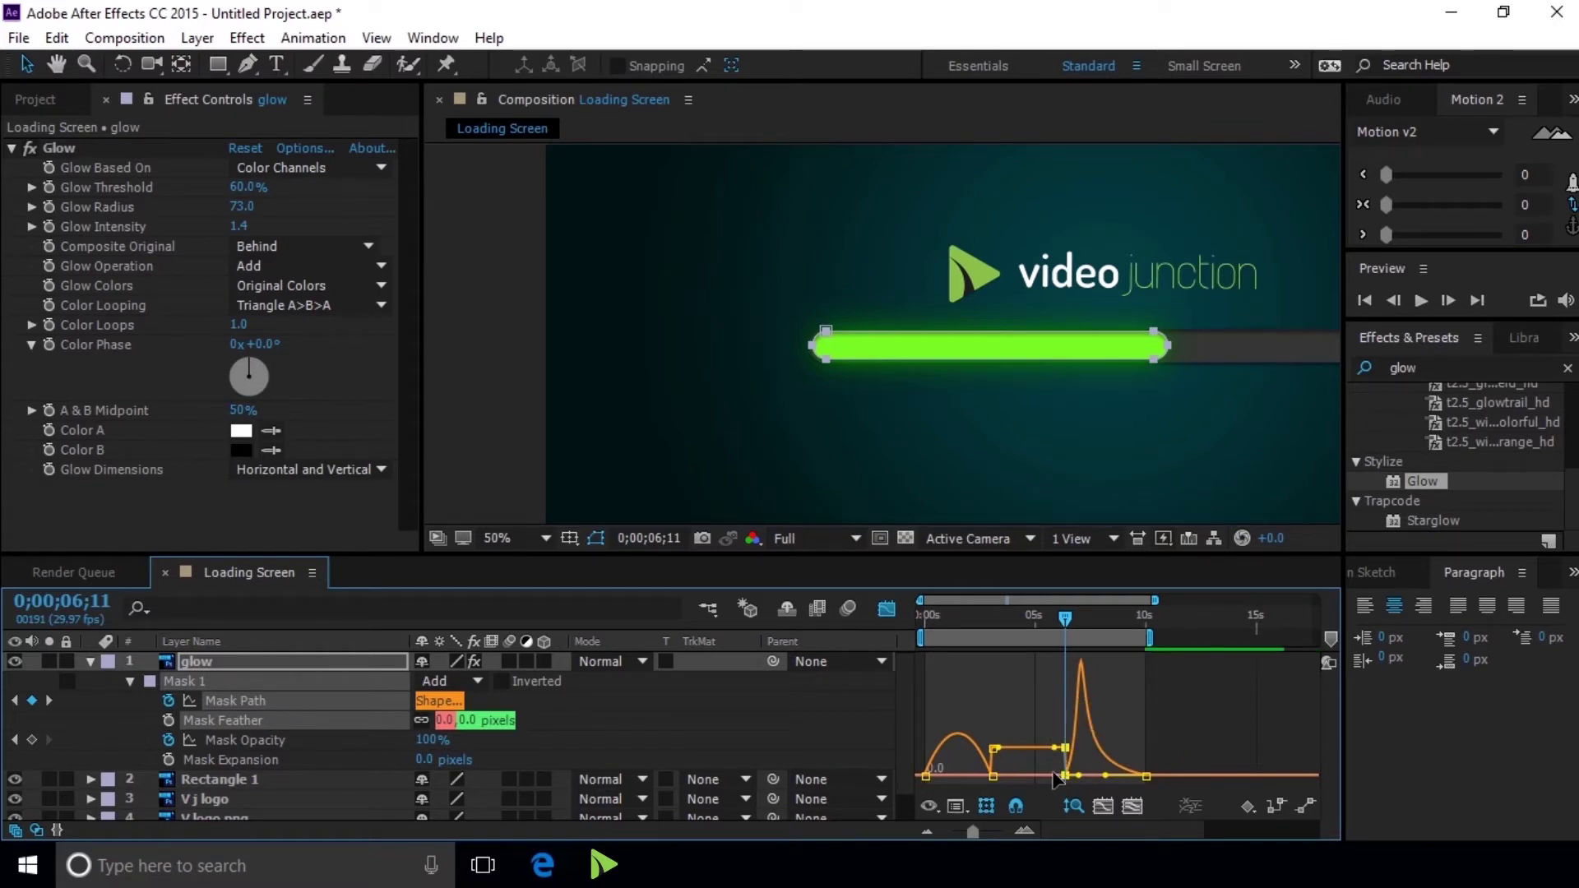
drag(1065, 775, 1053, 777)
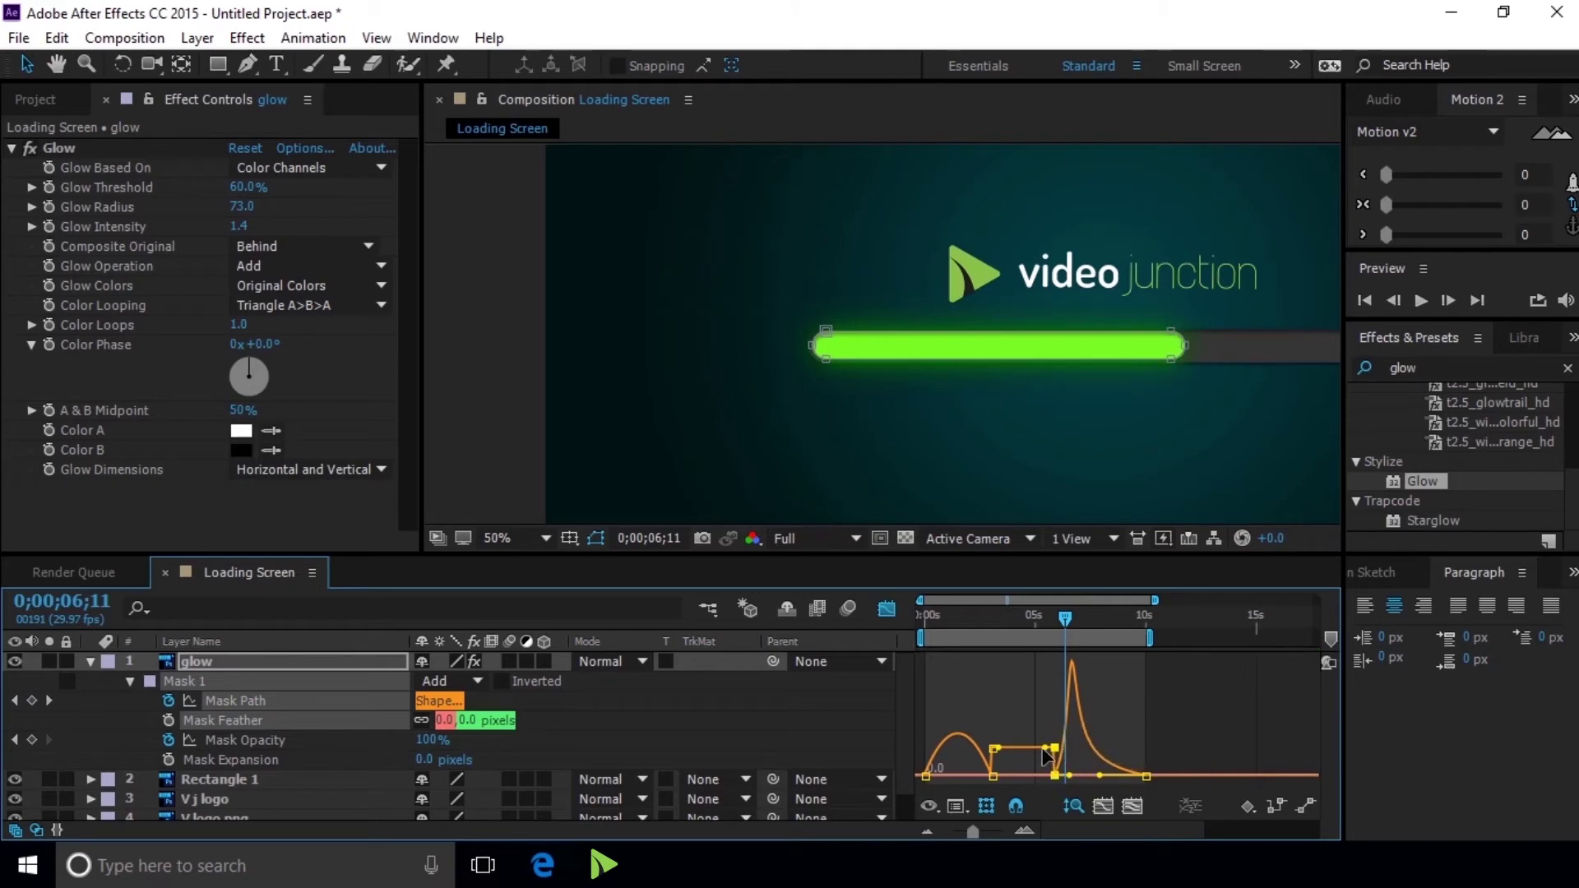
click(885, 612)
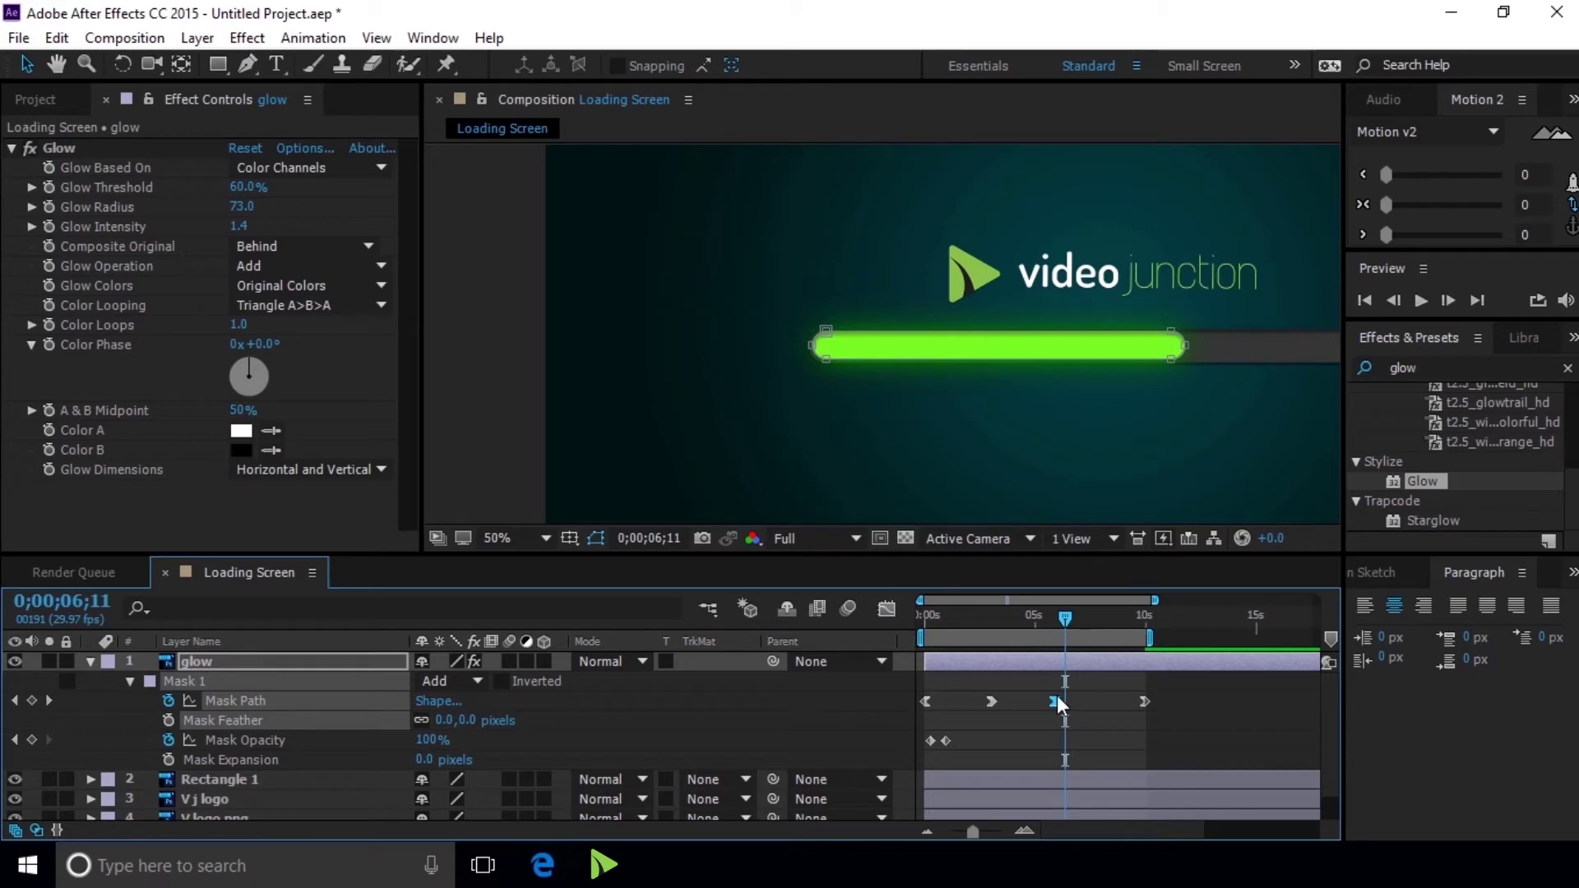
click(1362, 309)
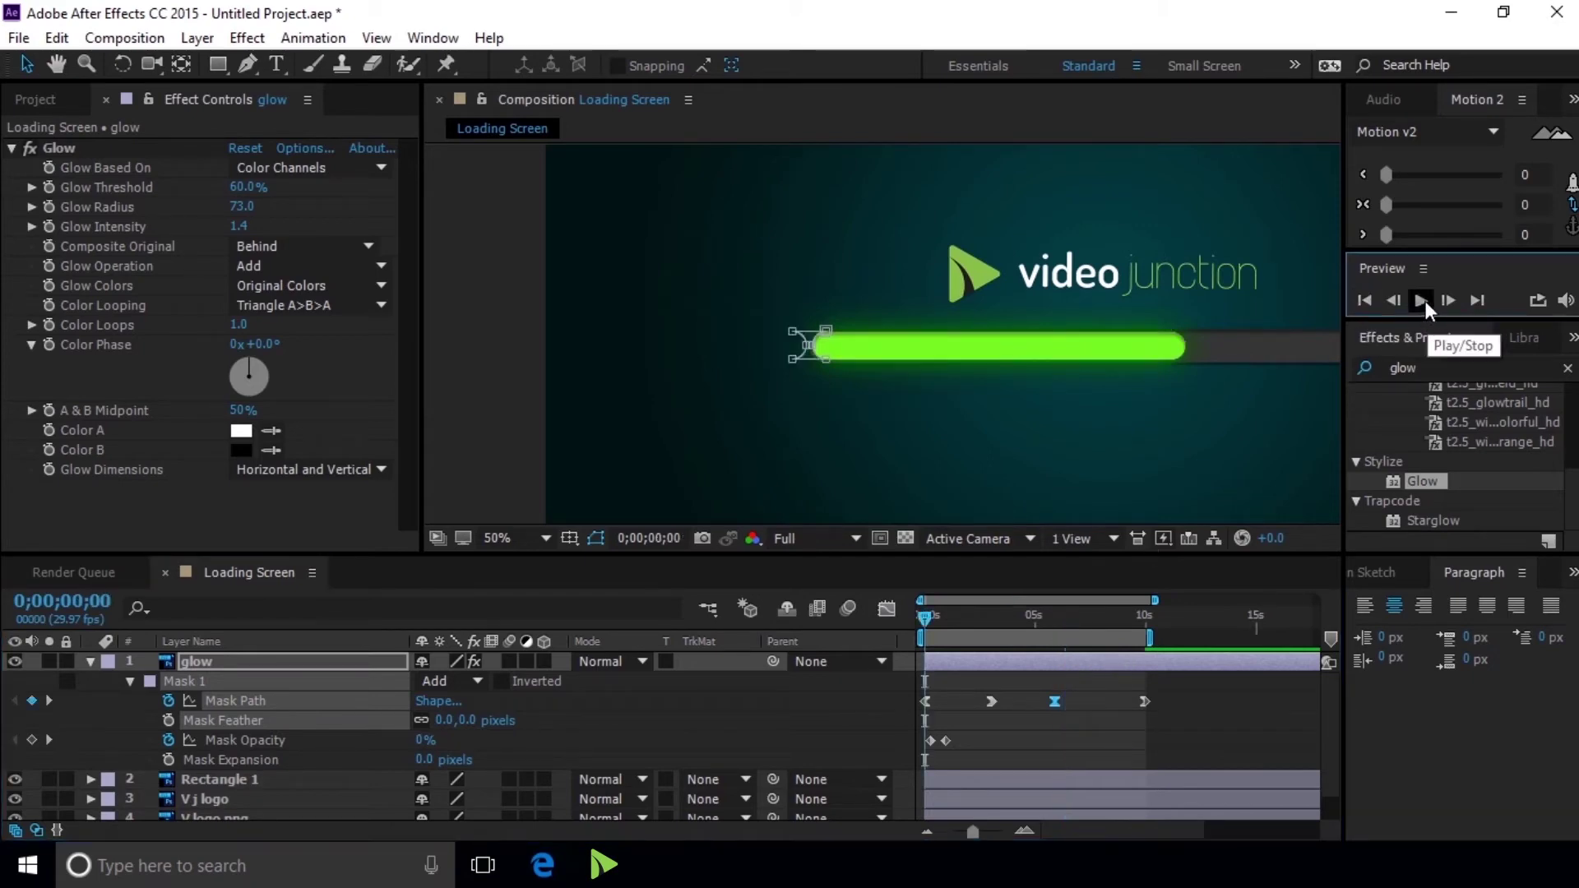
click(1422, 300)
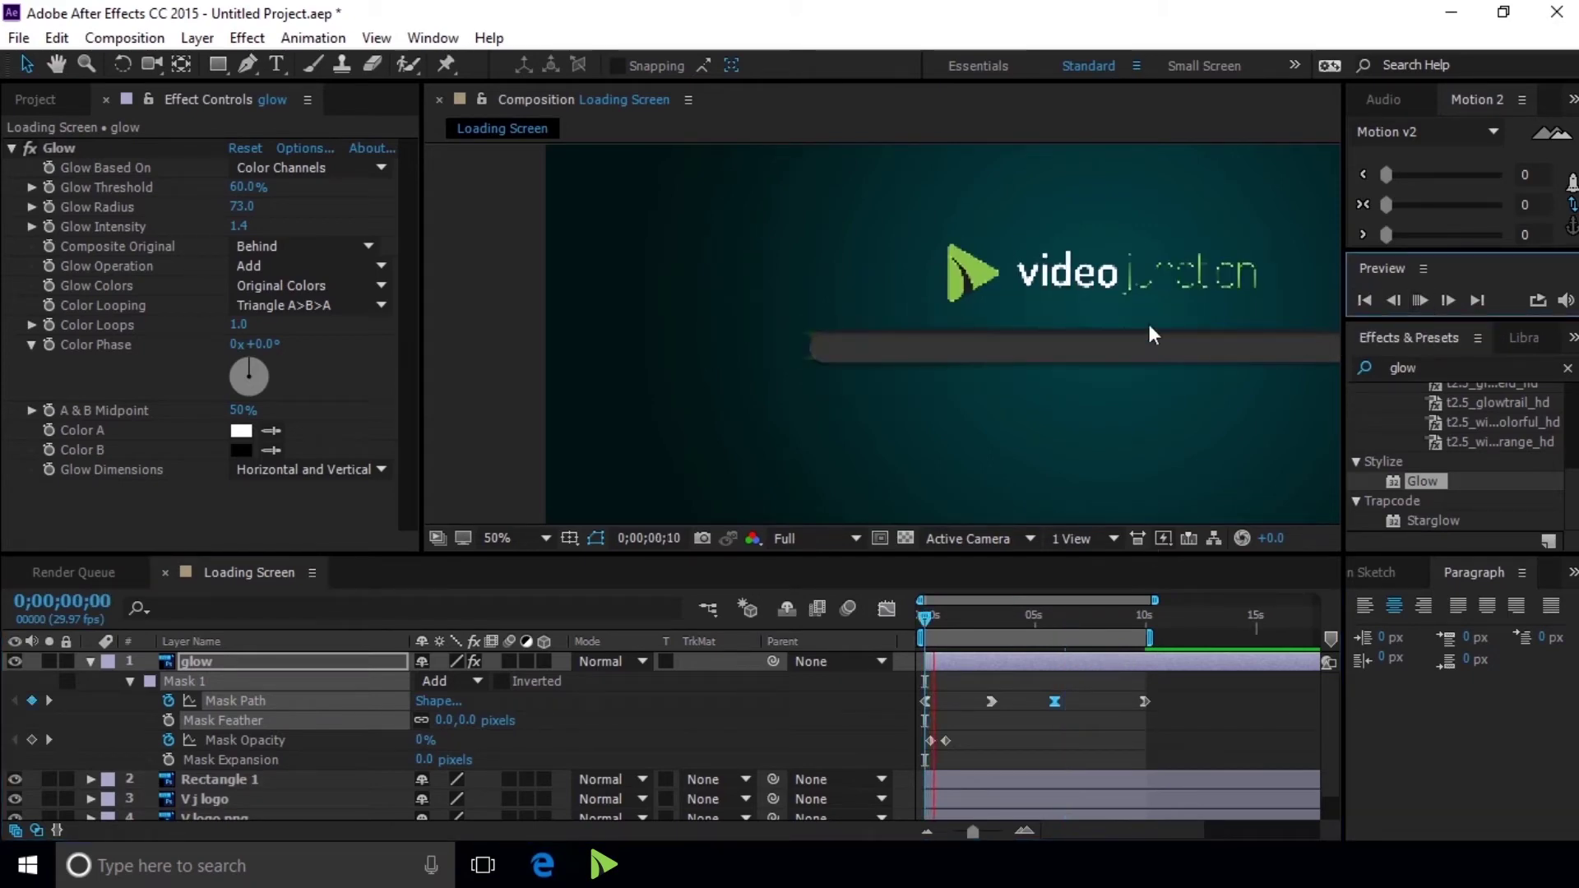
key(comma)
key(comma)
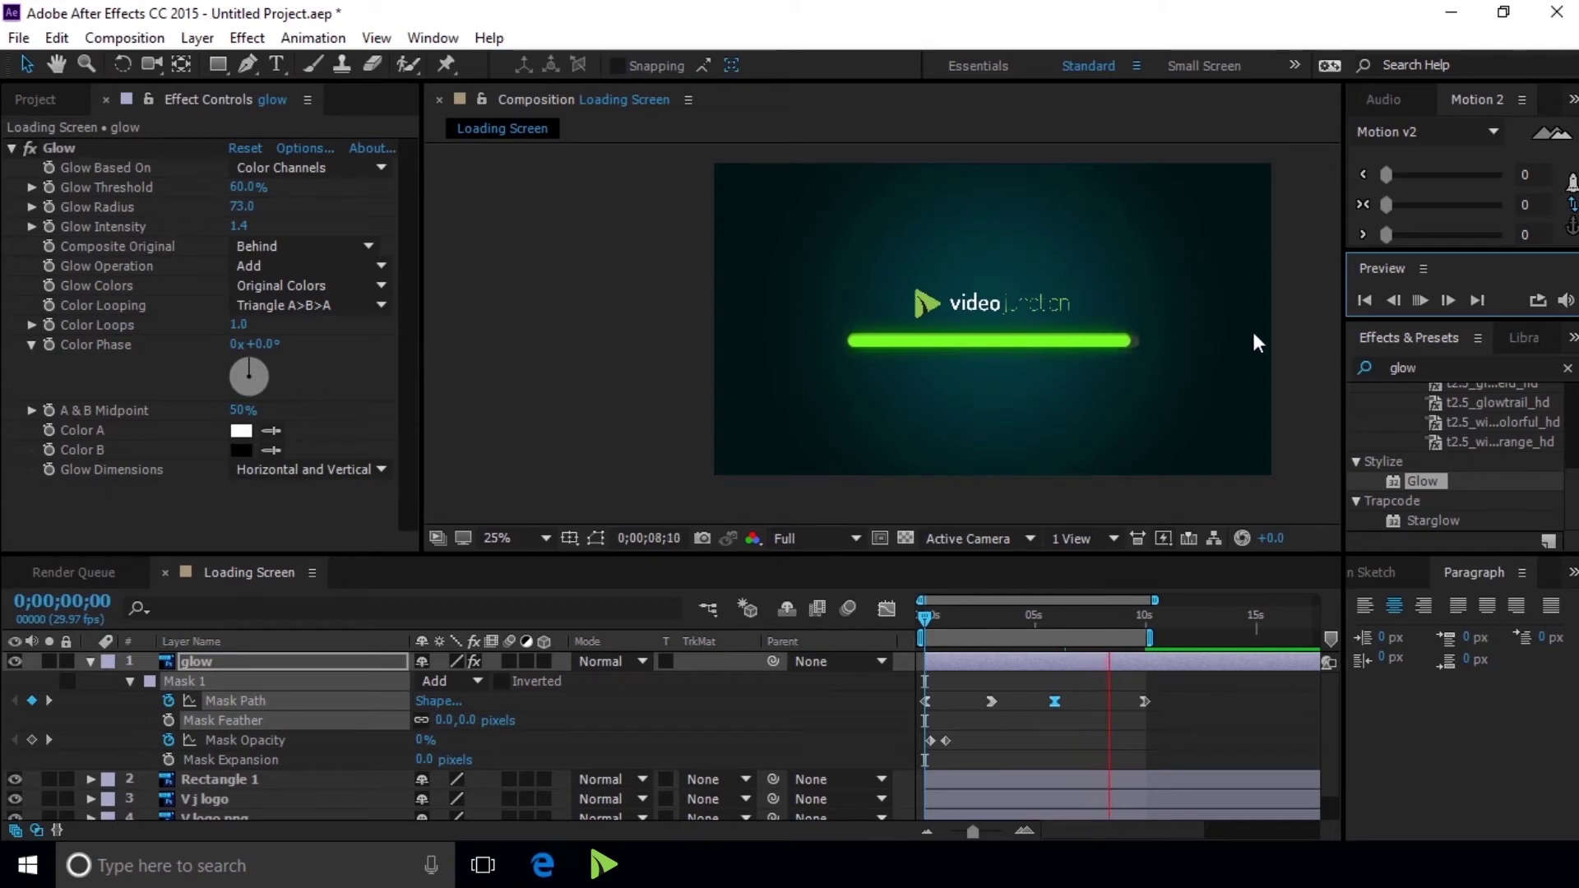
click(1418, 301)
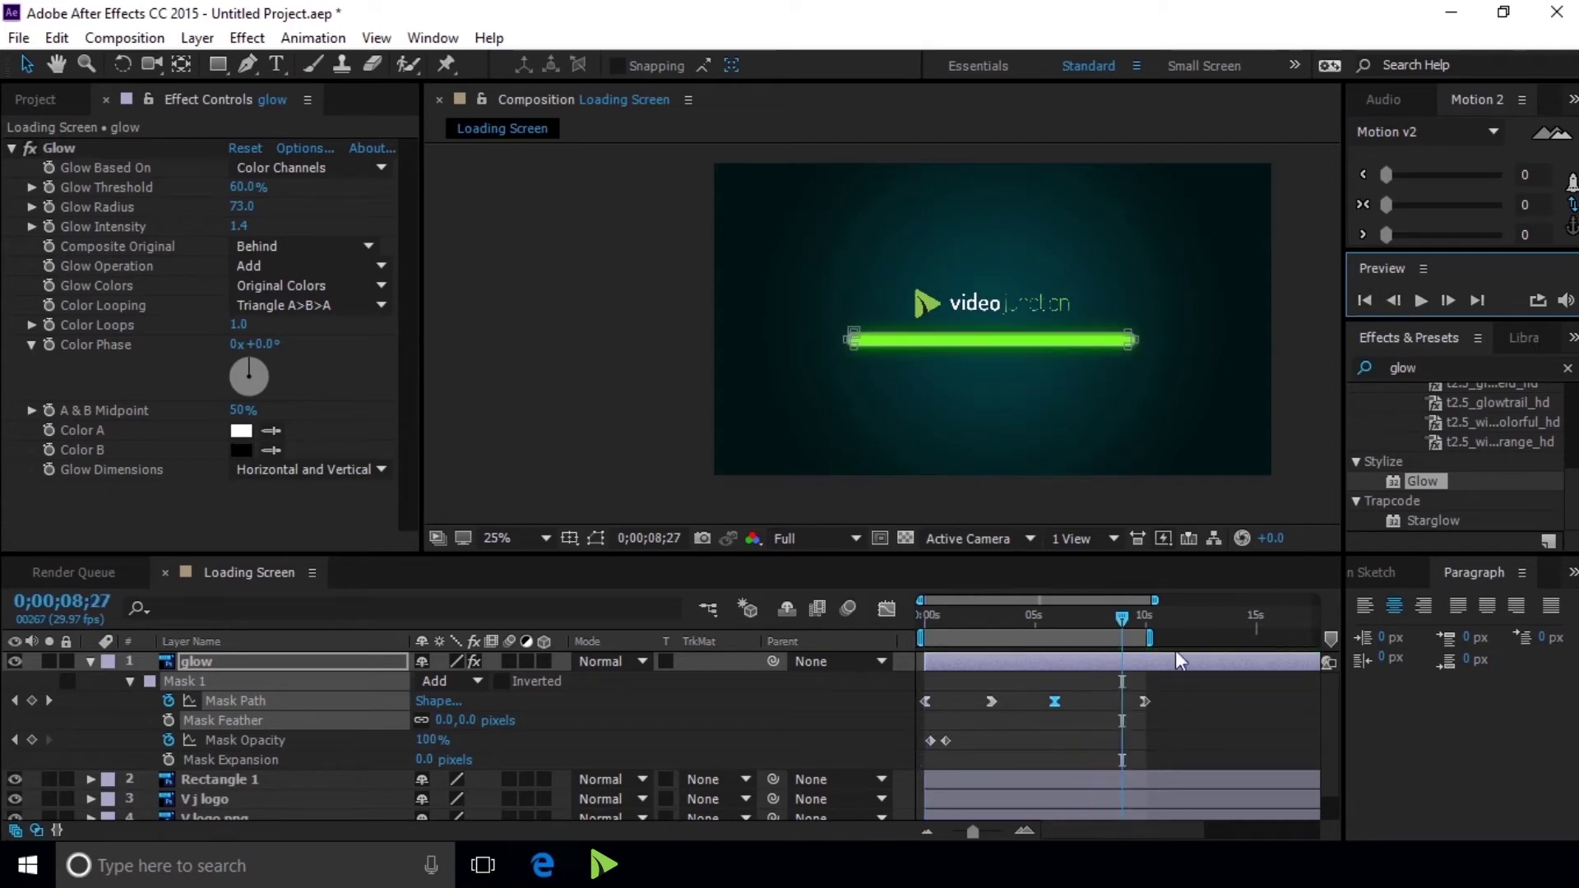
- Apply Easy Ease to the 10s Mask Path keyframe via Keyframe Assistant
click(1145, 701)
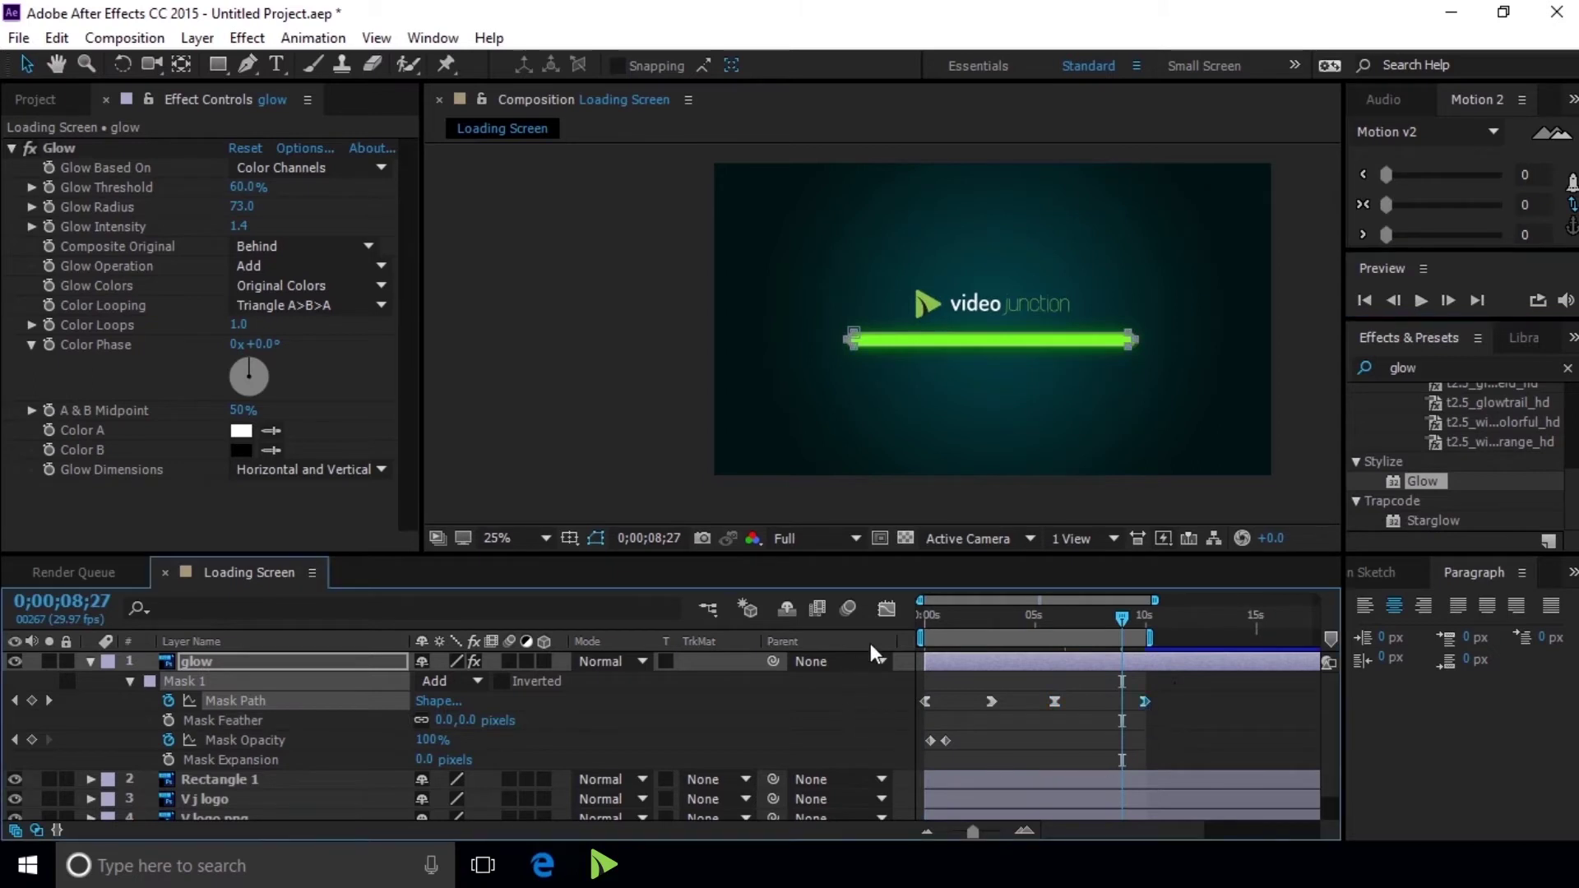
click(888, 608)
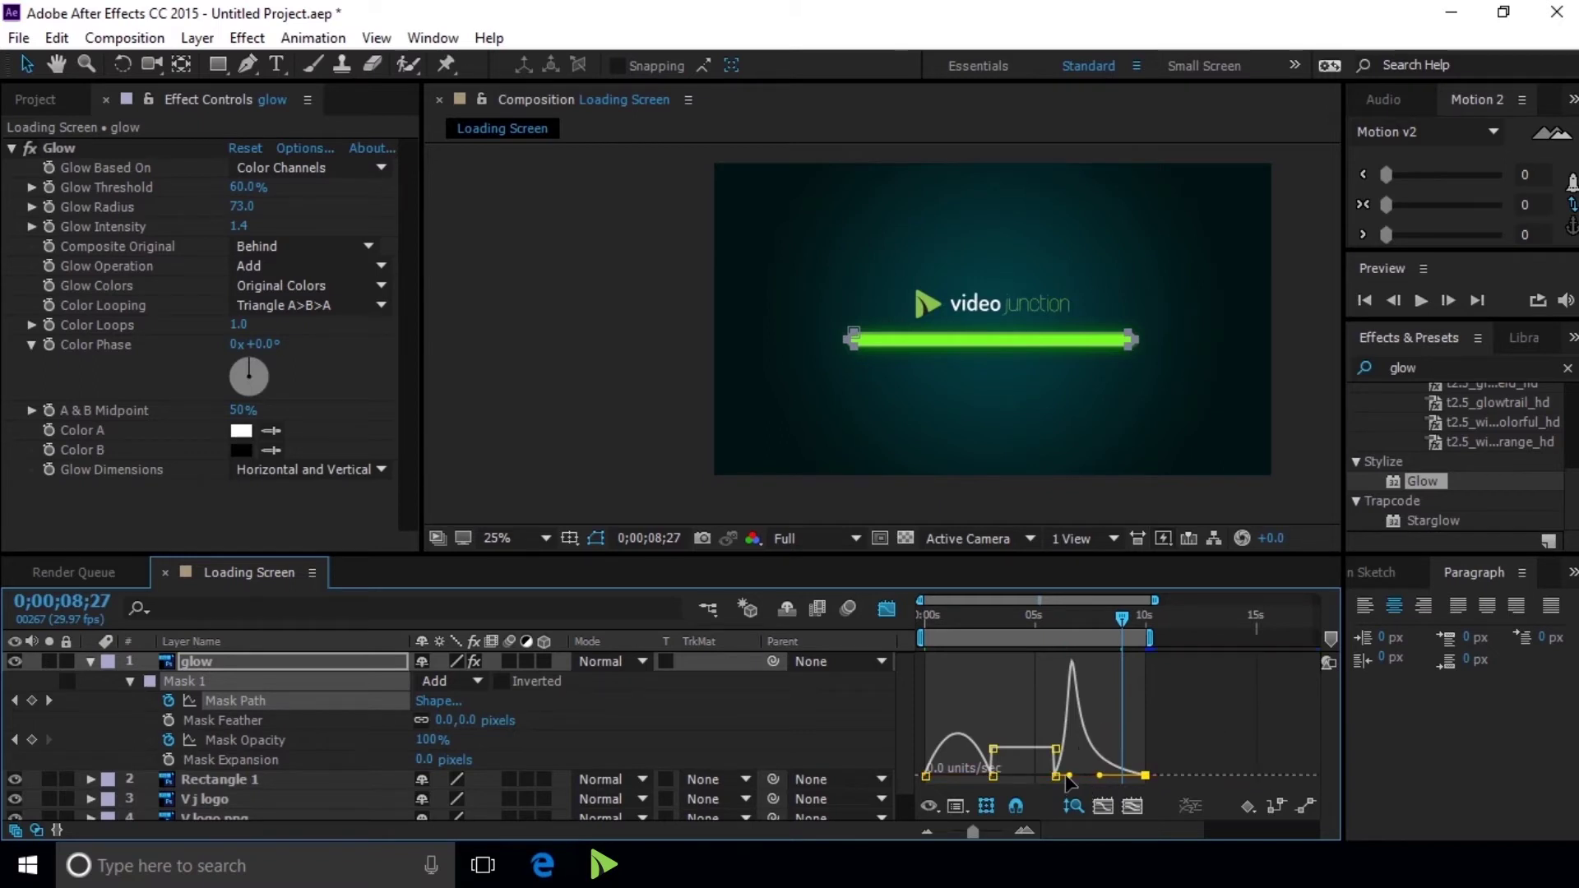
click(880, 608)
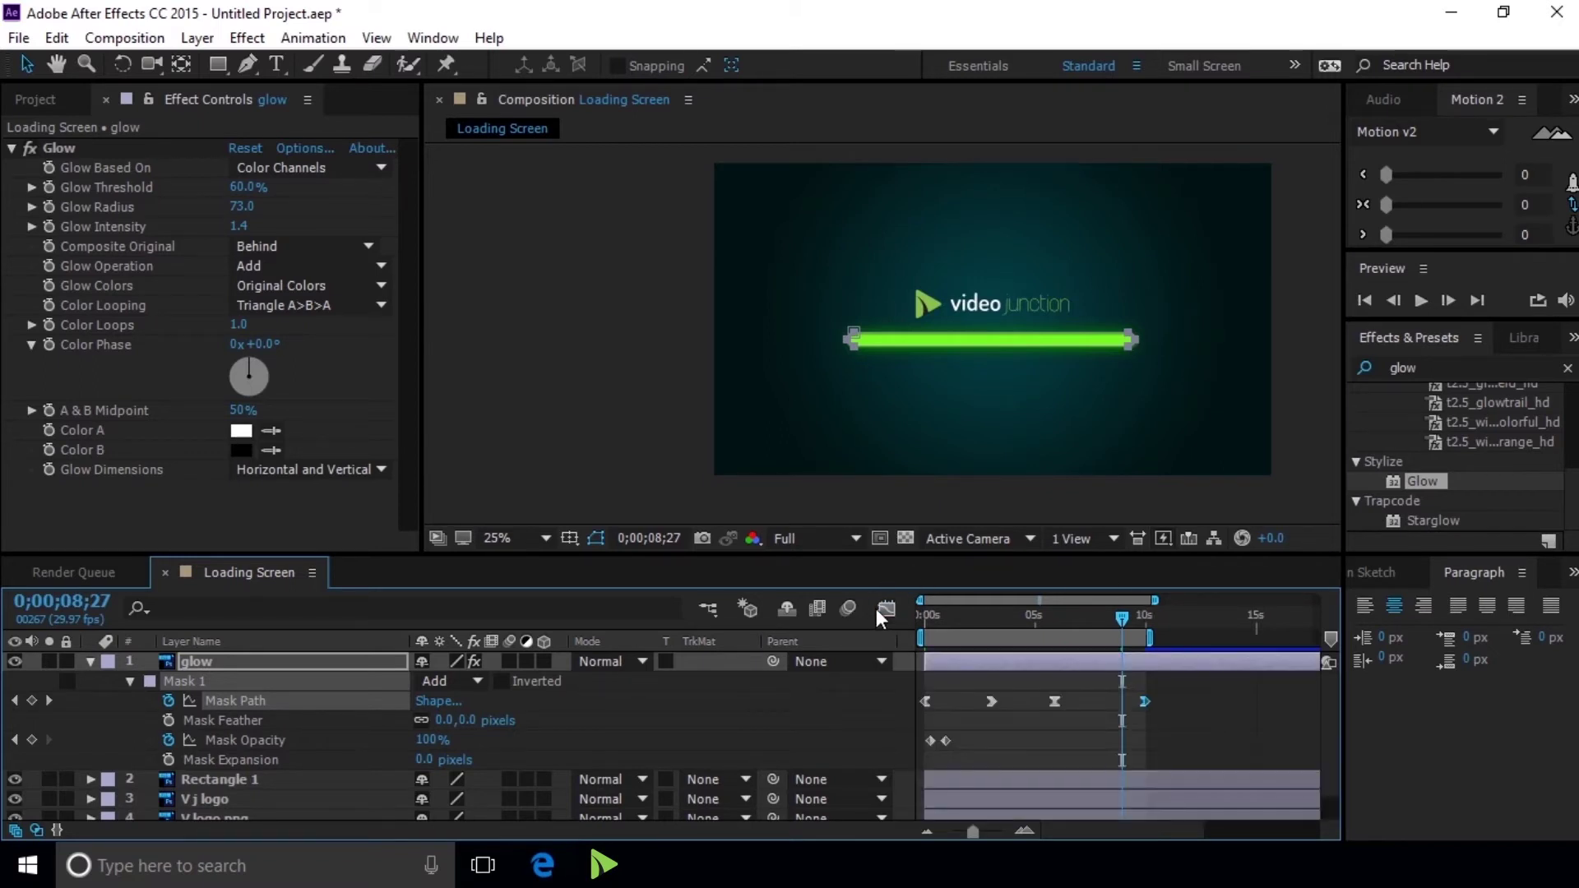
right_click(1054, 703)
mouse_move(1158, 683)
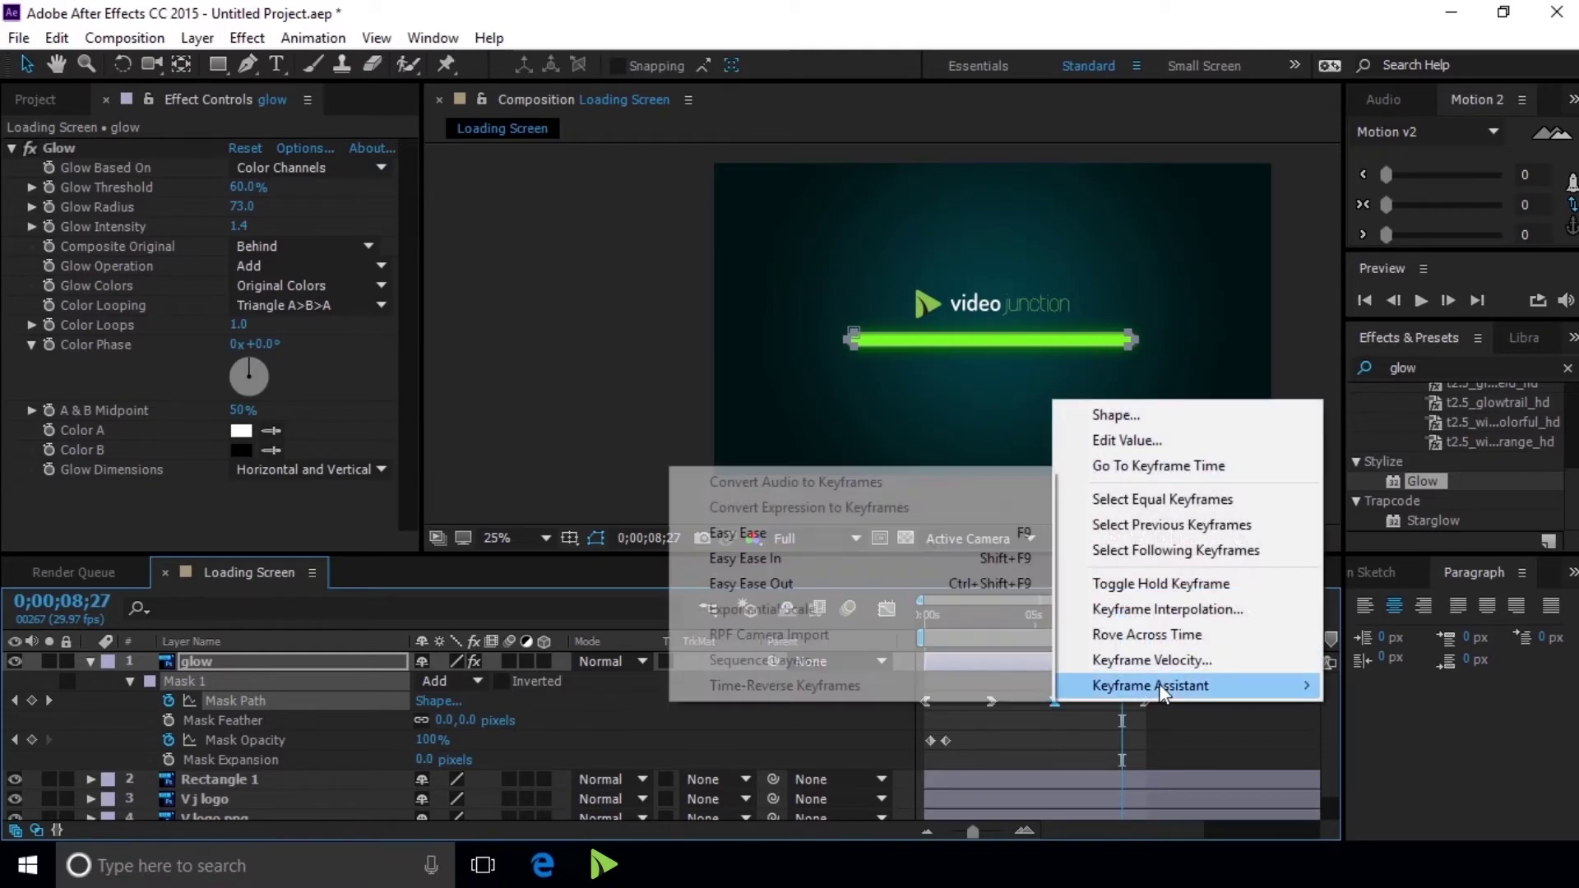
click(750, 583)
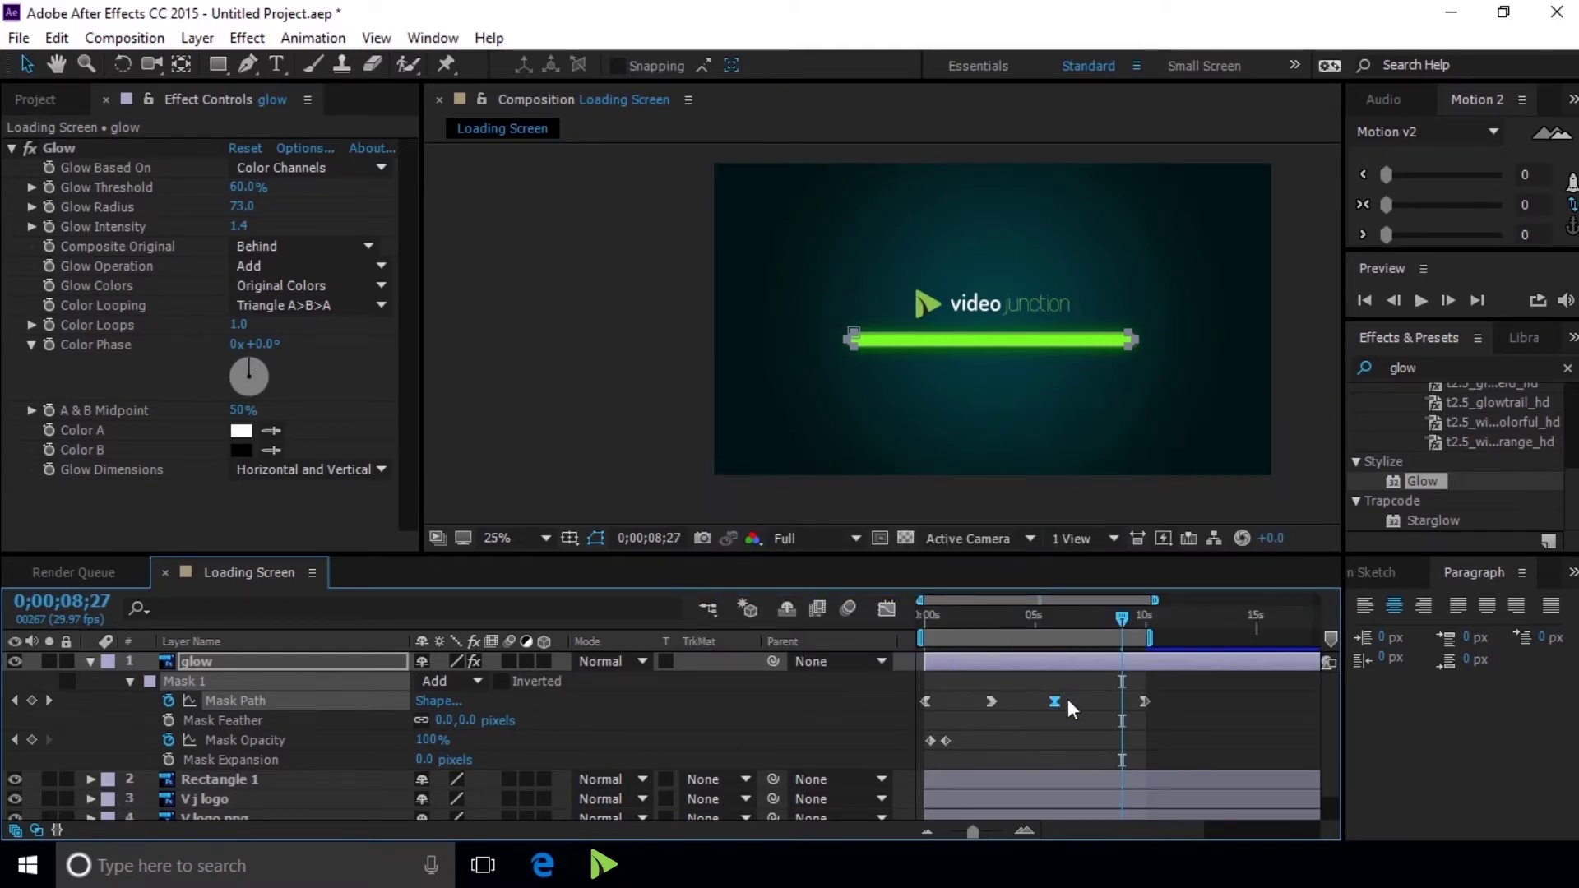
- Pull the speed handle up into a sharp peak, then replay the loading animation from frame one
click(886, 610)
mouse_move(1018, 748)
mouse_down()
mouse_move(1020, 729)
mouse_move(1019, 766)
mouse_up()
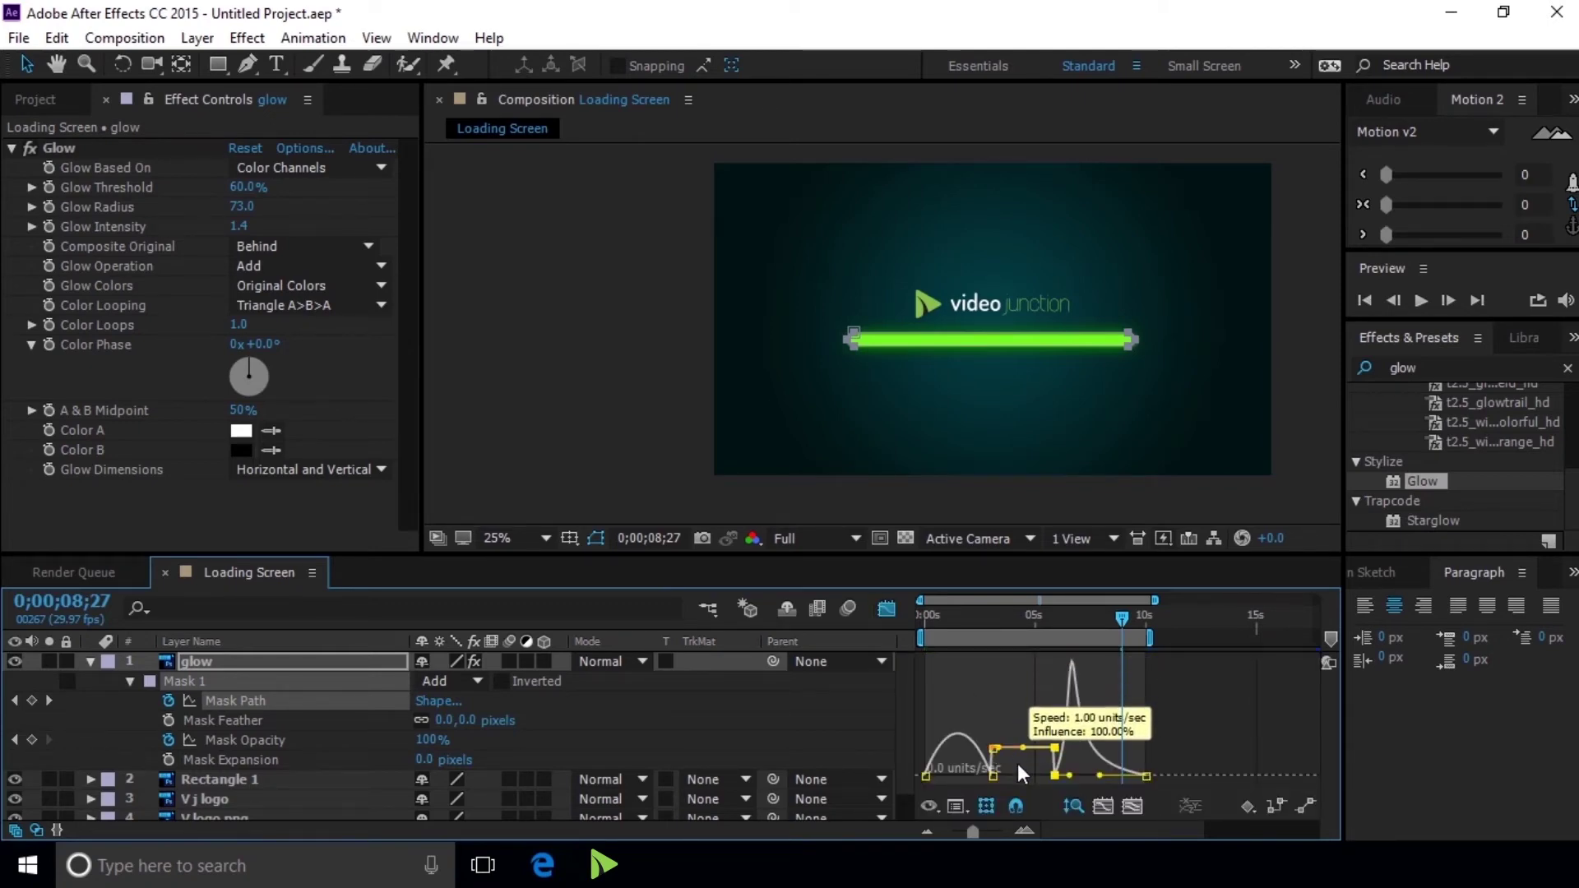
drag(1018, 763, 1015, 770)
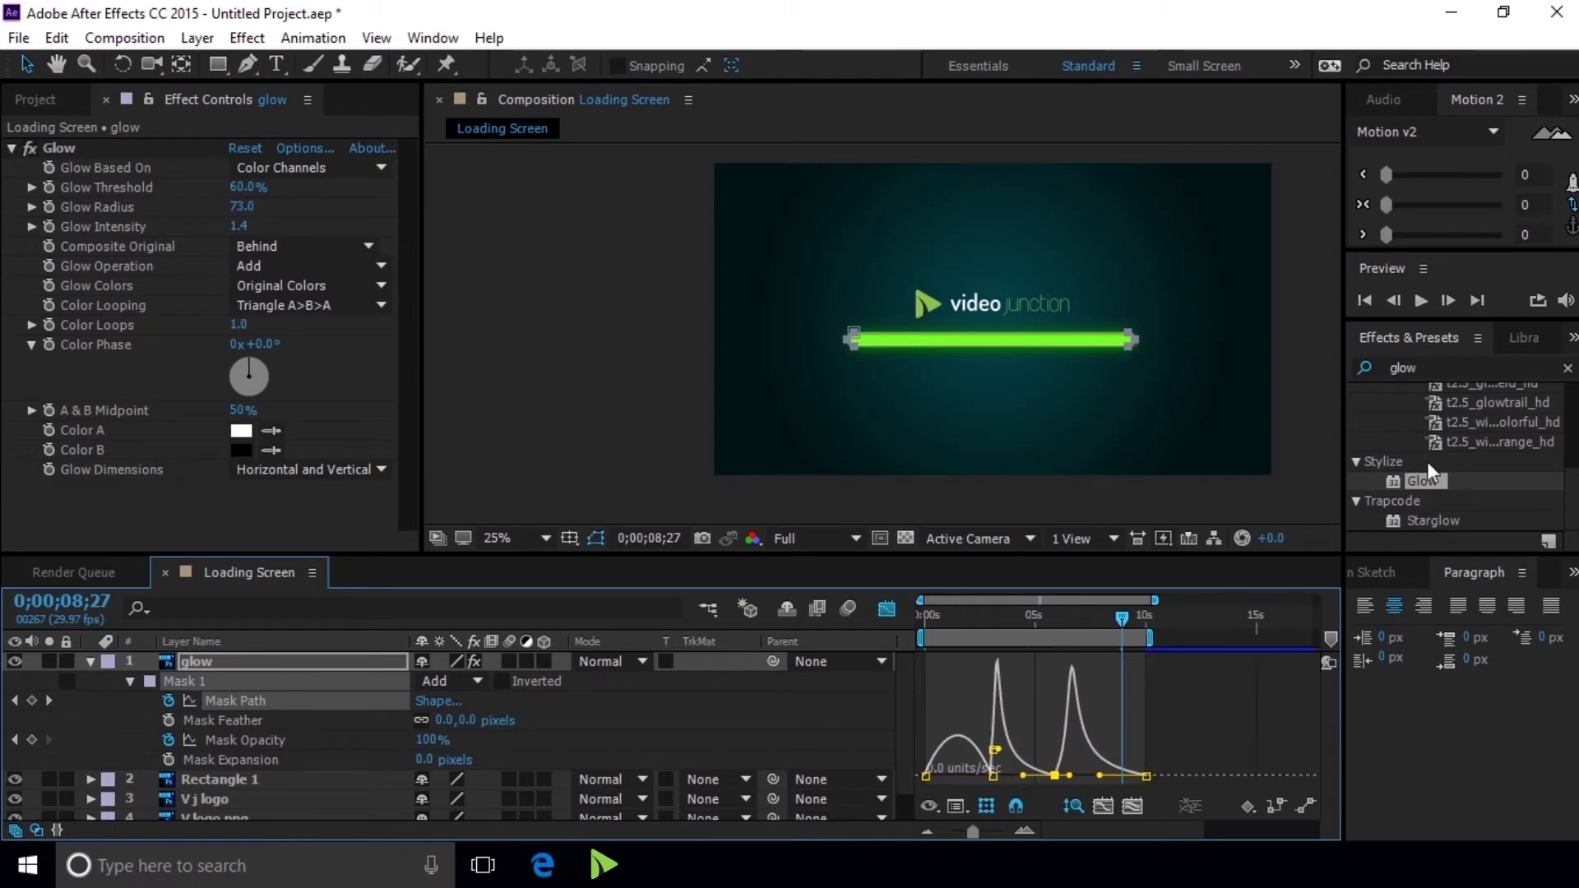
click(887, 609)
click(1363, 301)
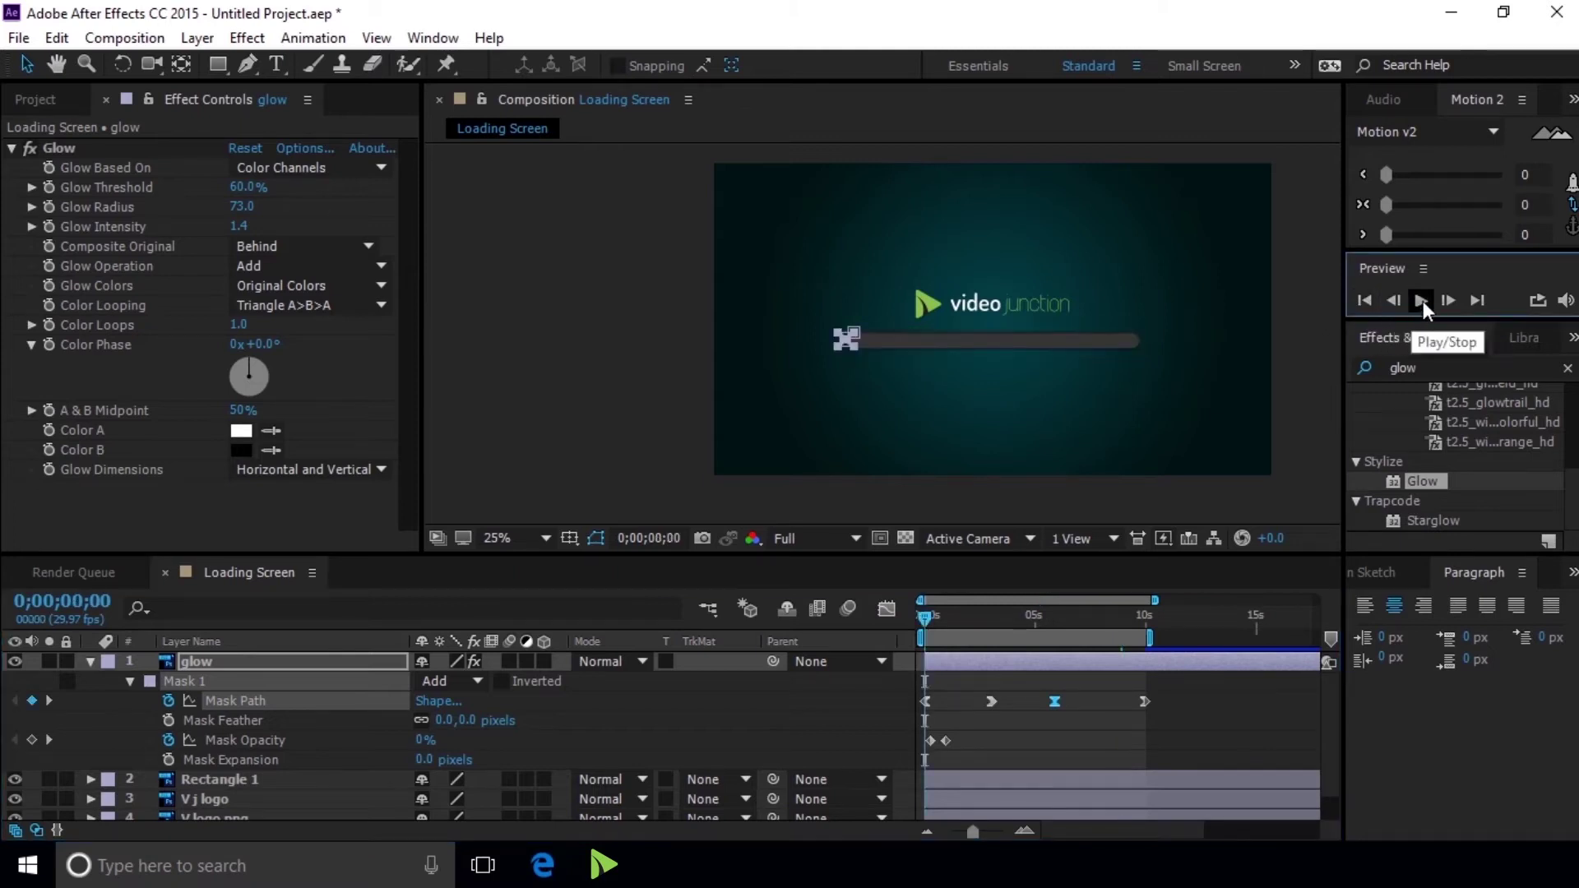
click(1421, 301)
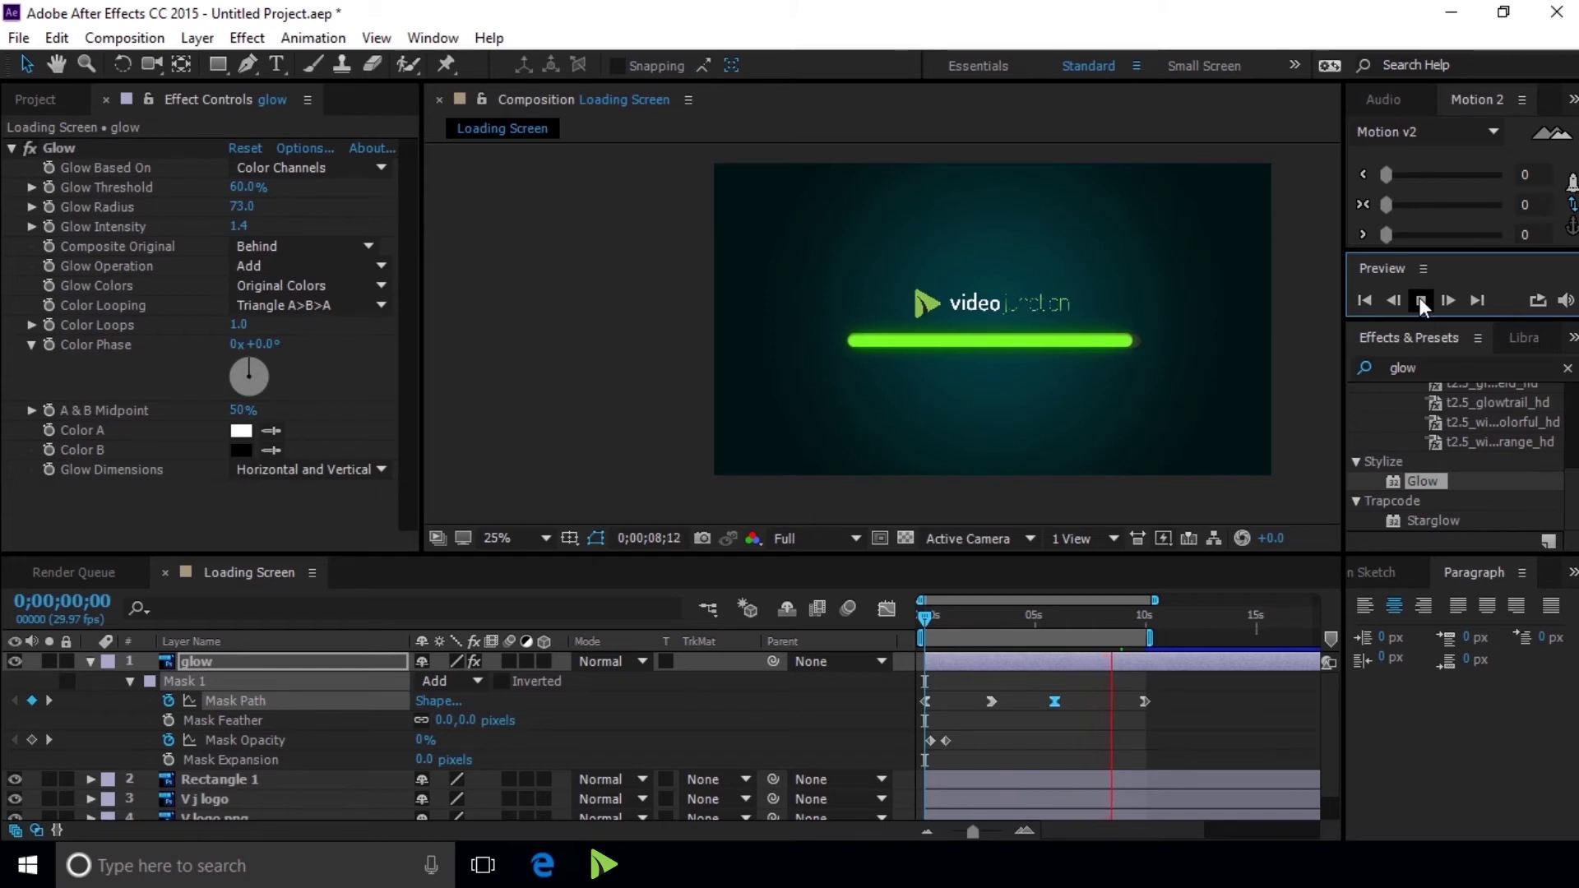
click(1420, 298)
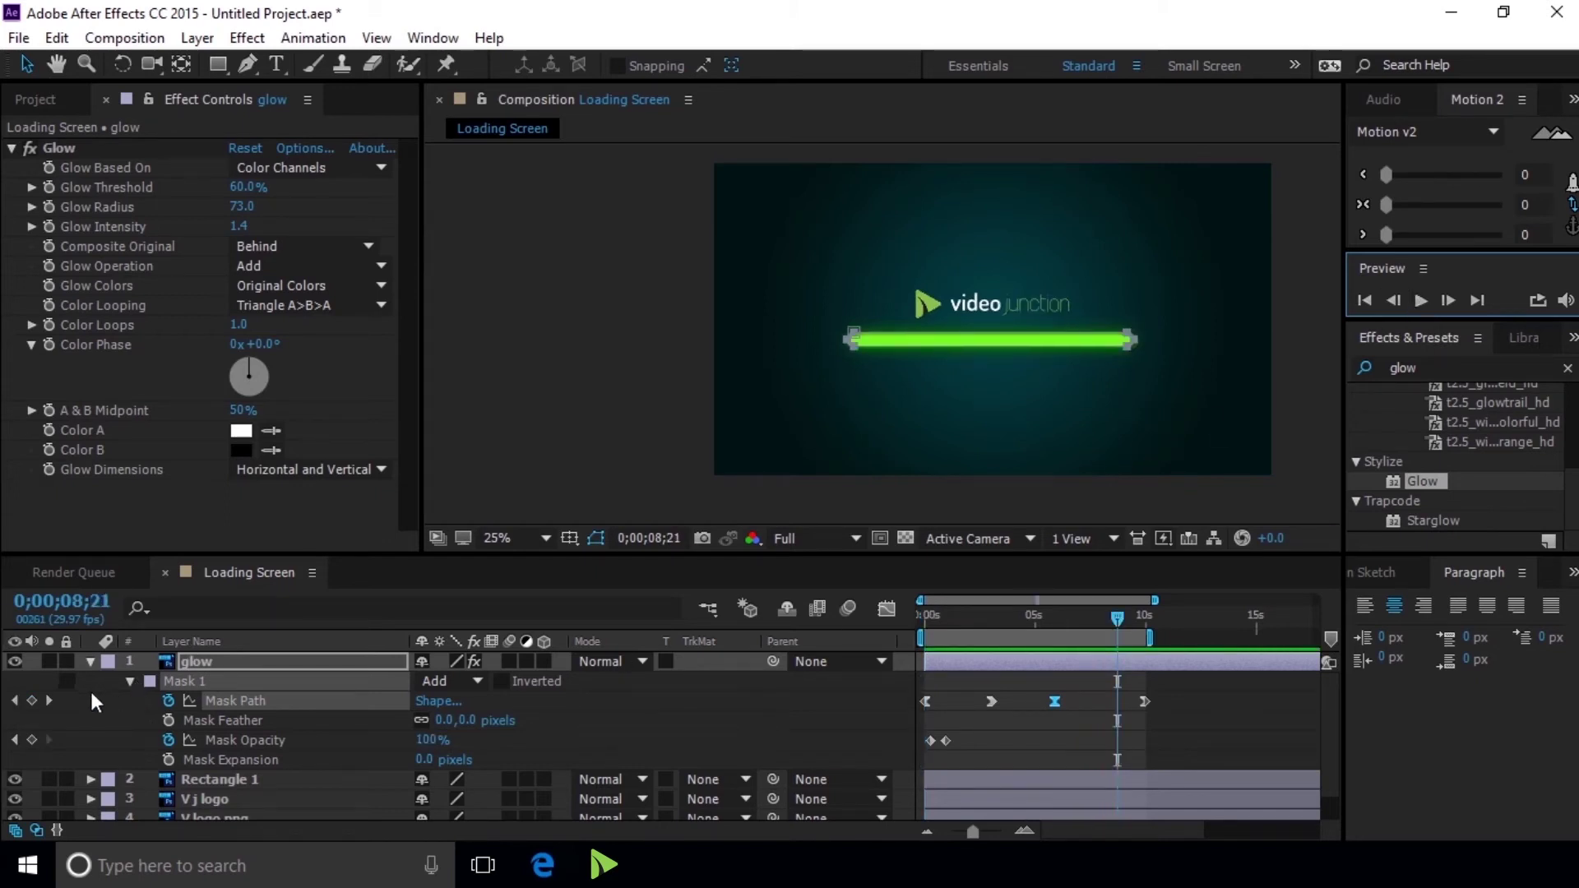
click(90, 661)
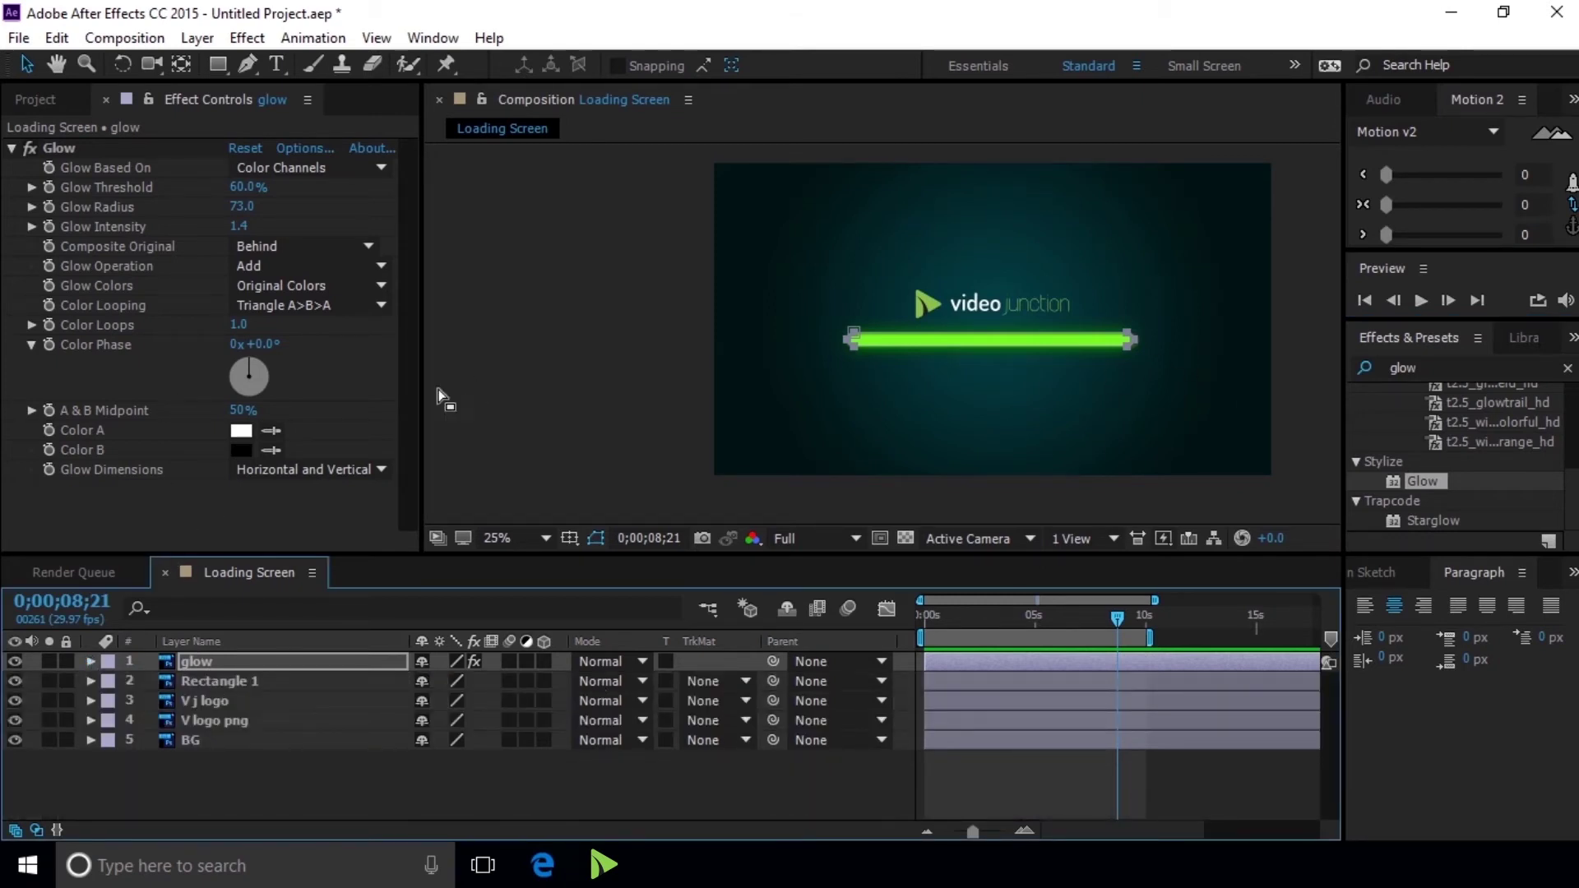
- Create a new '%' text layer just right of the bar's end
click(275, 66)
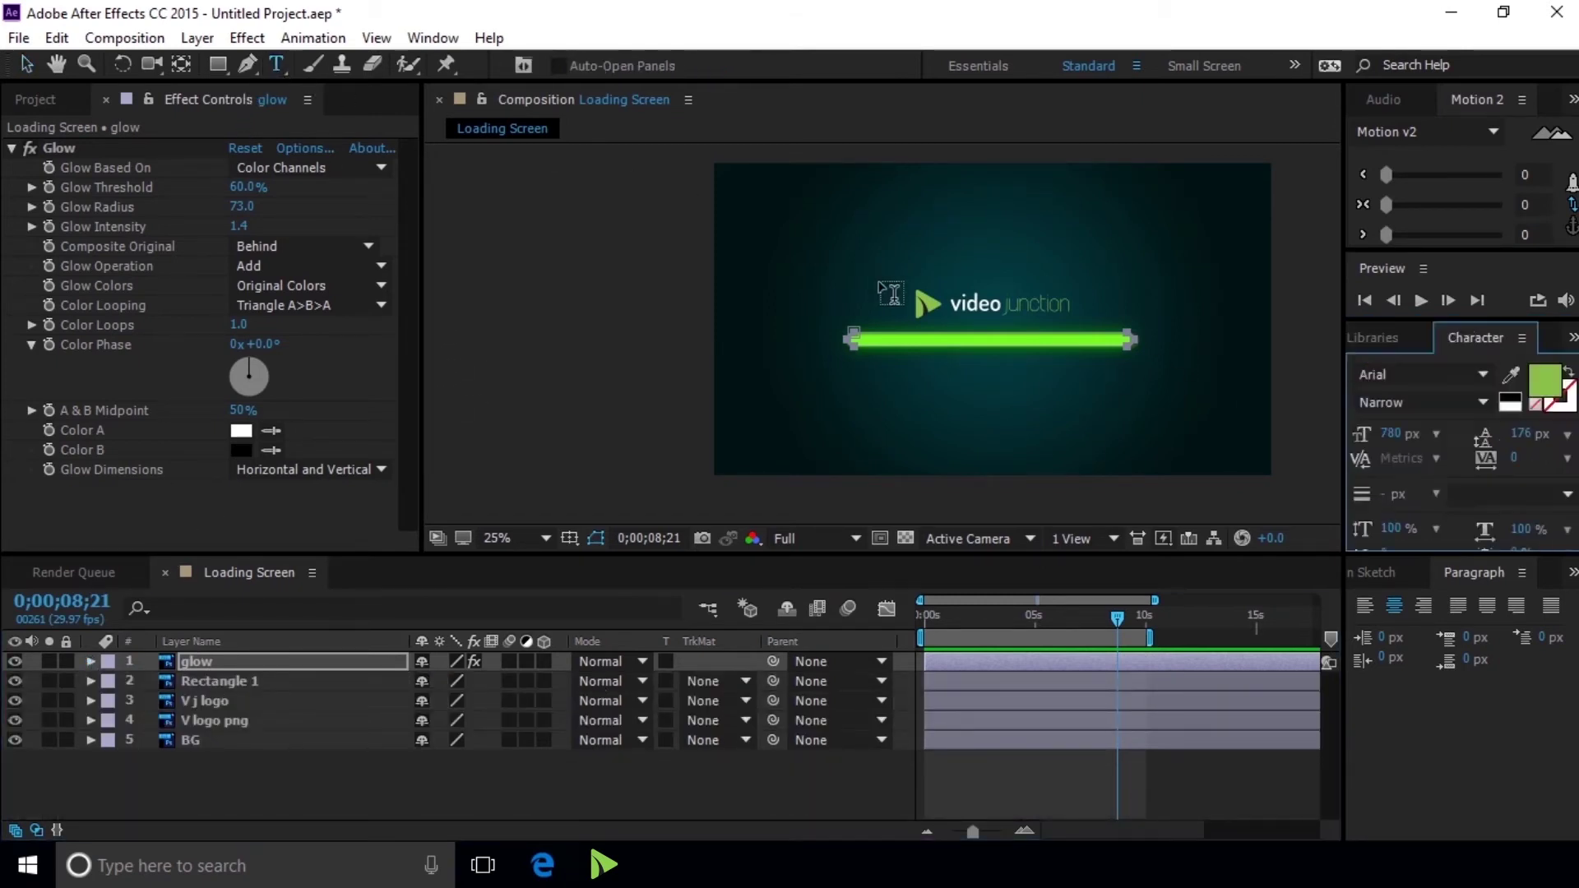
key(period)
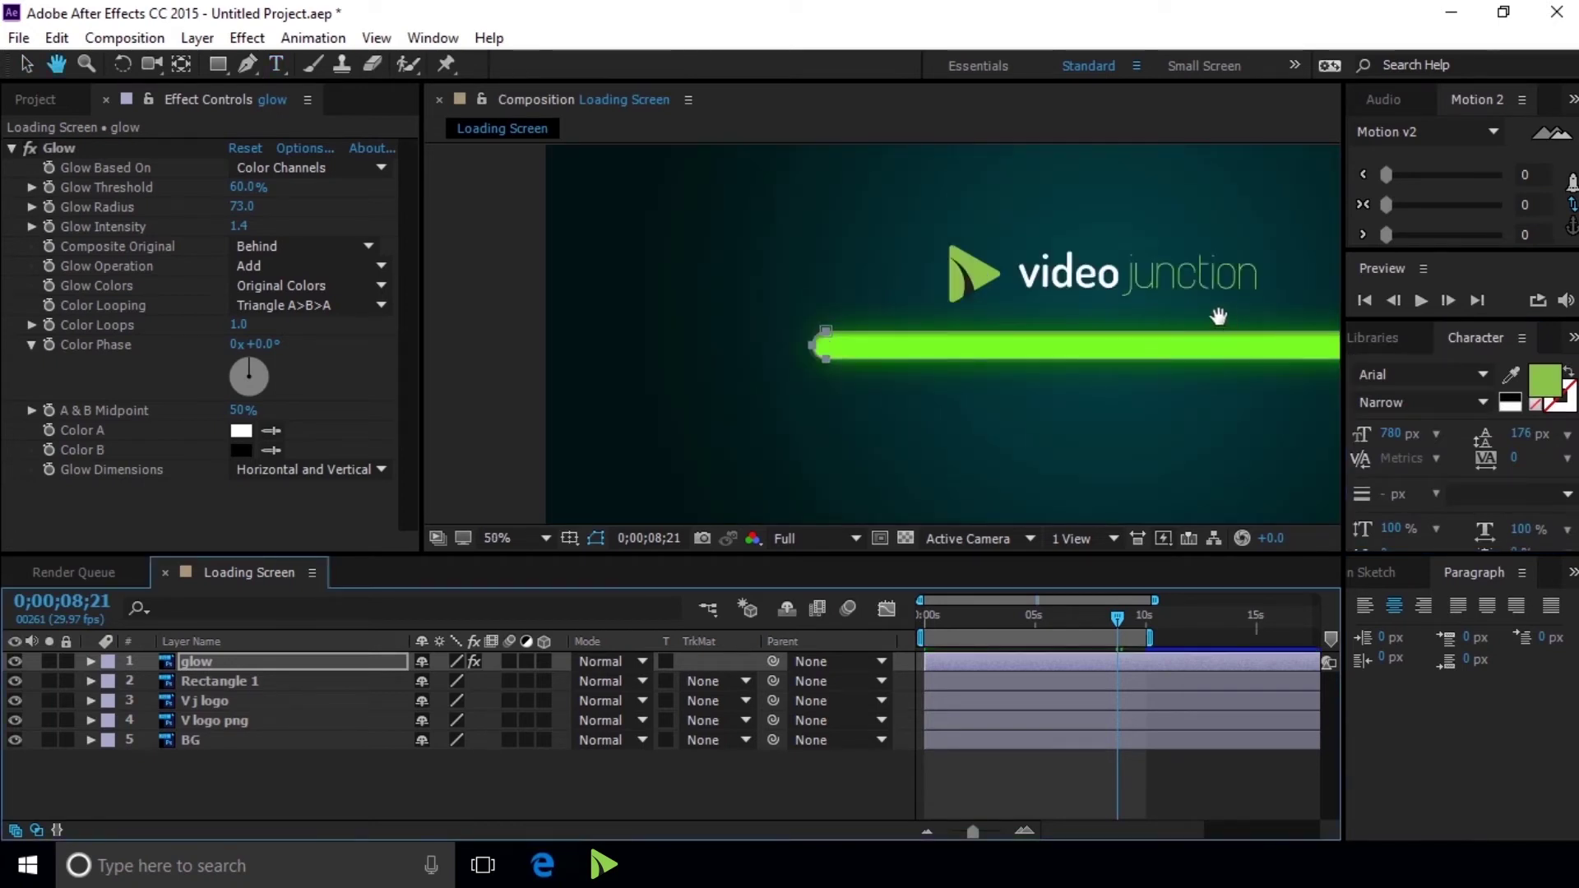
drag(1226, 307, 950, 368)
key(period)
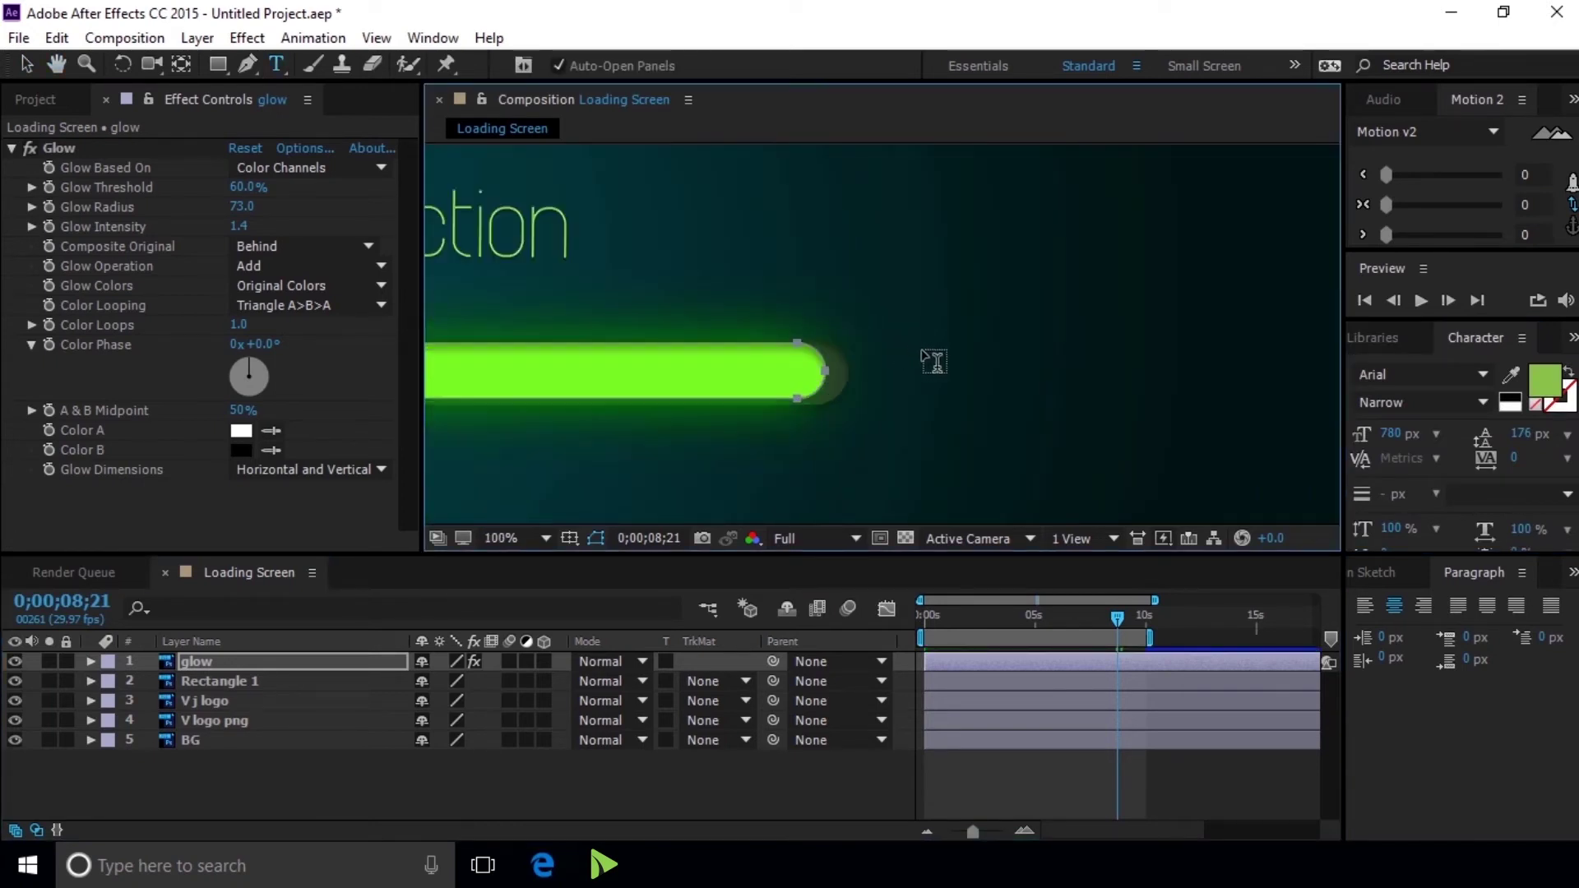
click(1084, 397)
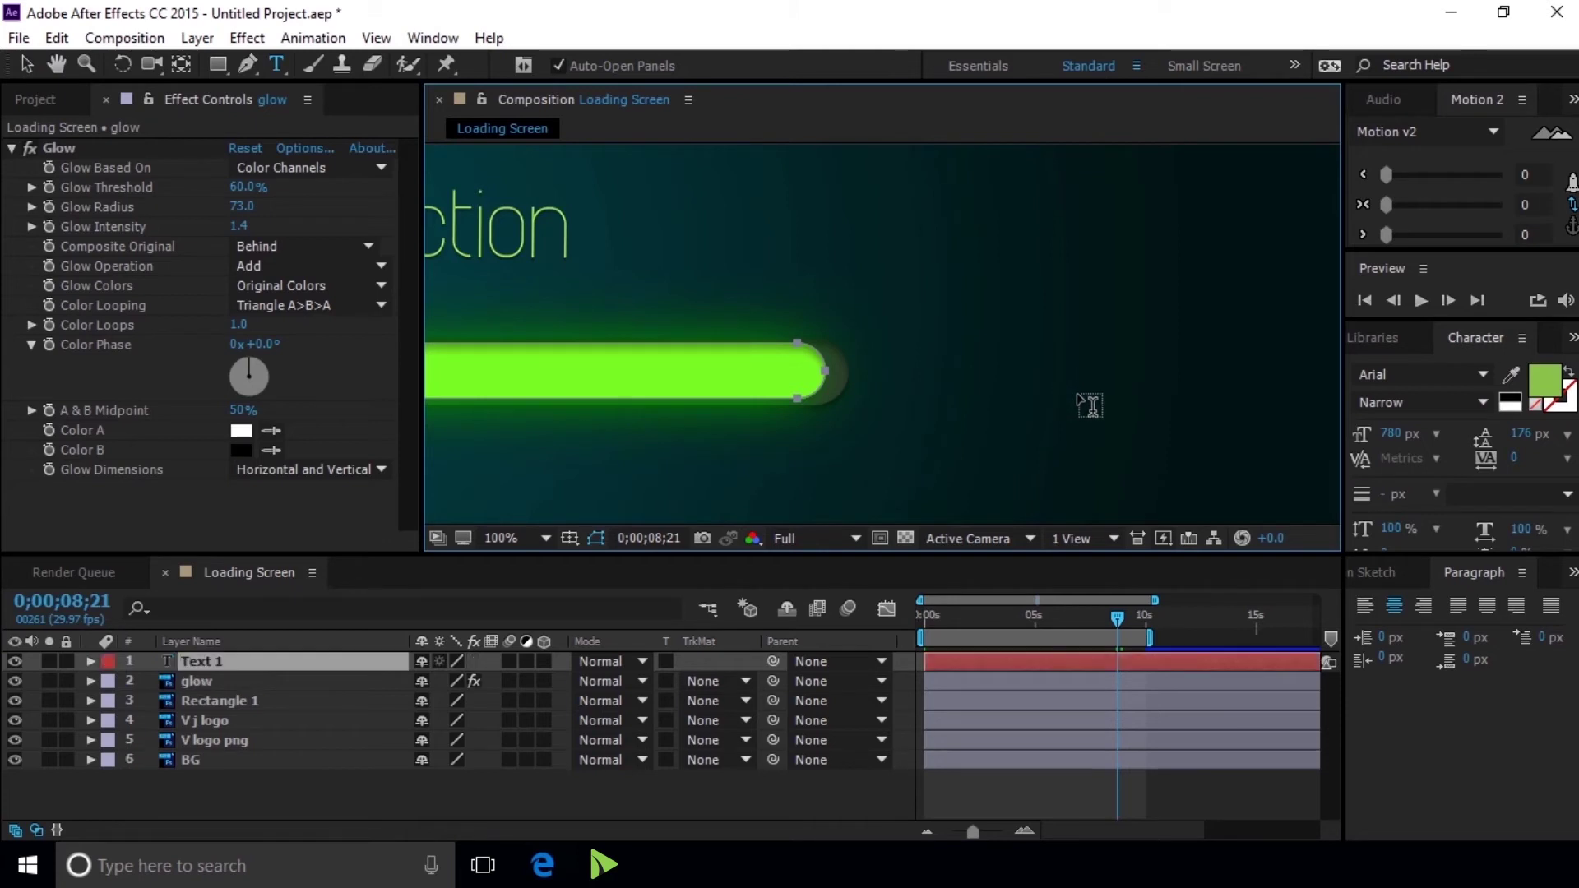
text(%)
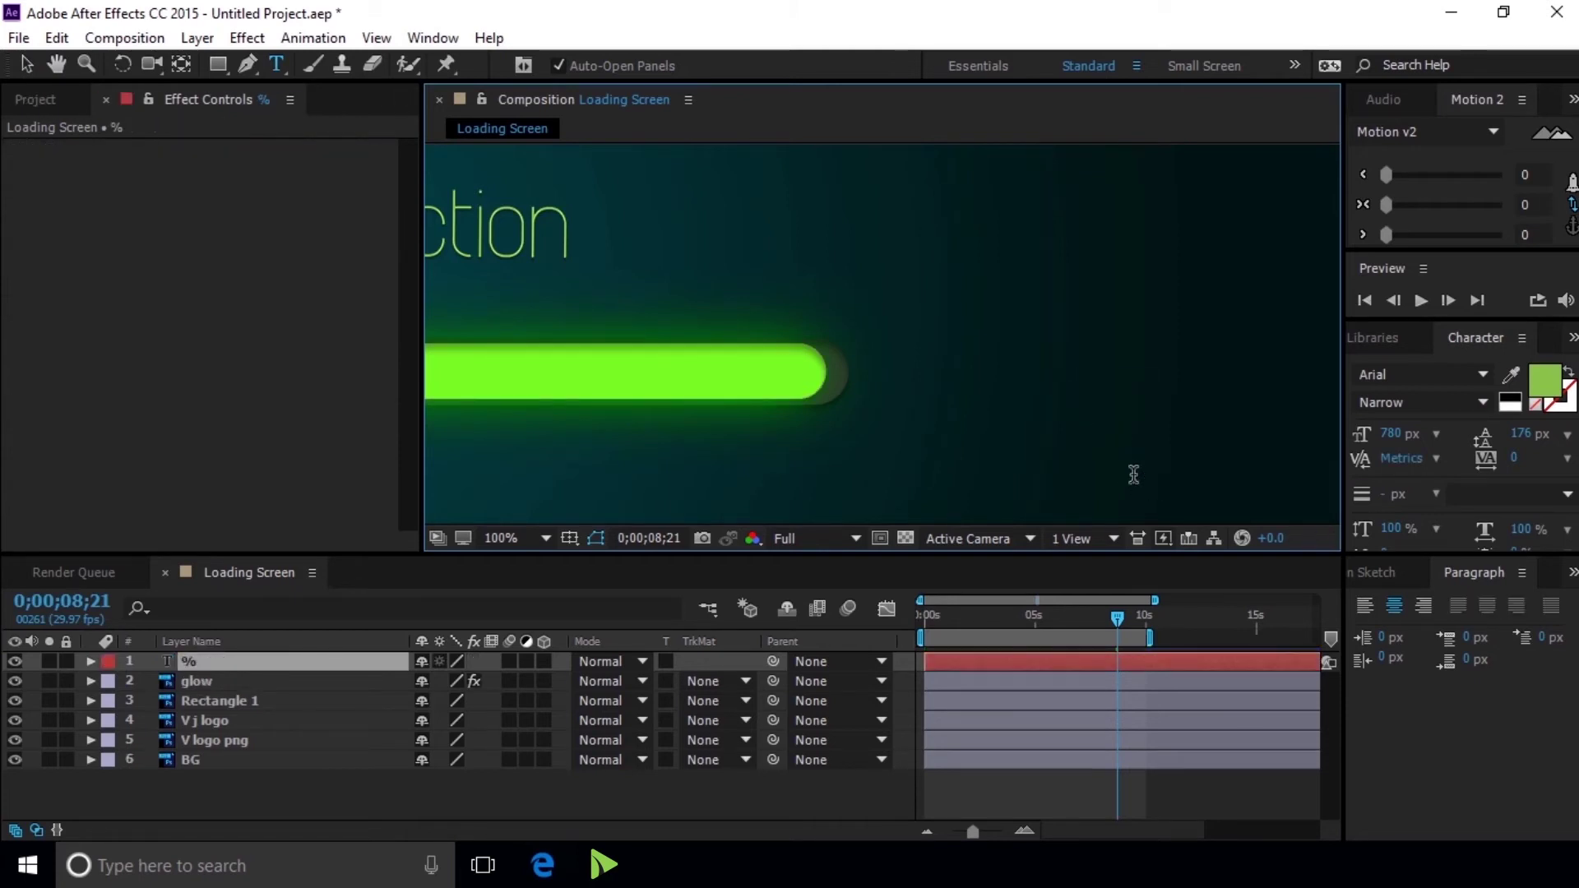
click(26, 64)
key(comma)
key(comma)
key(comma)
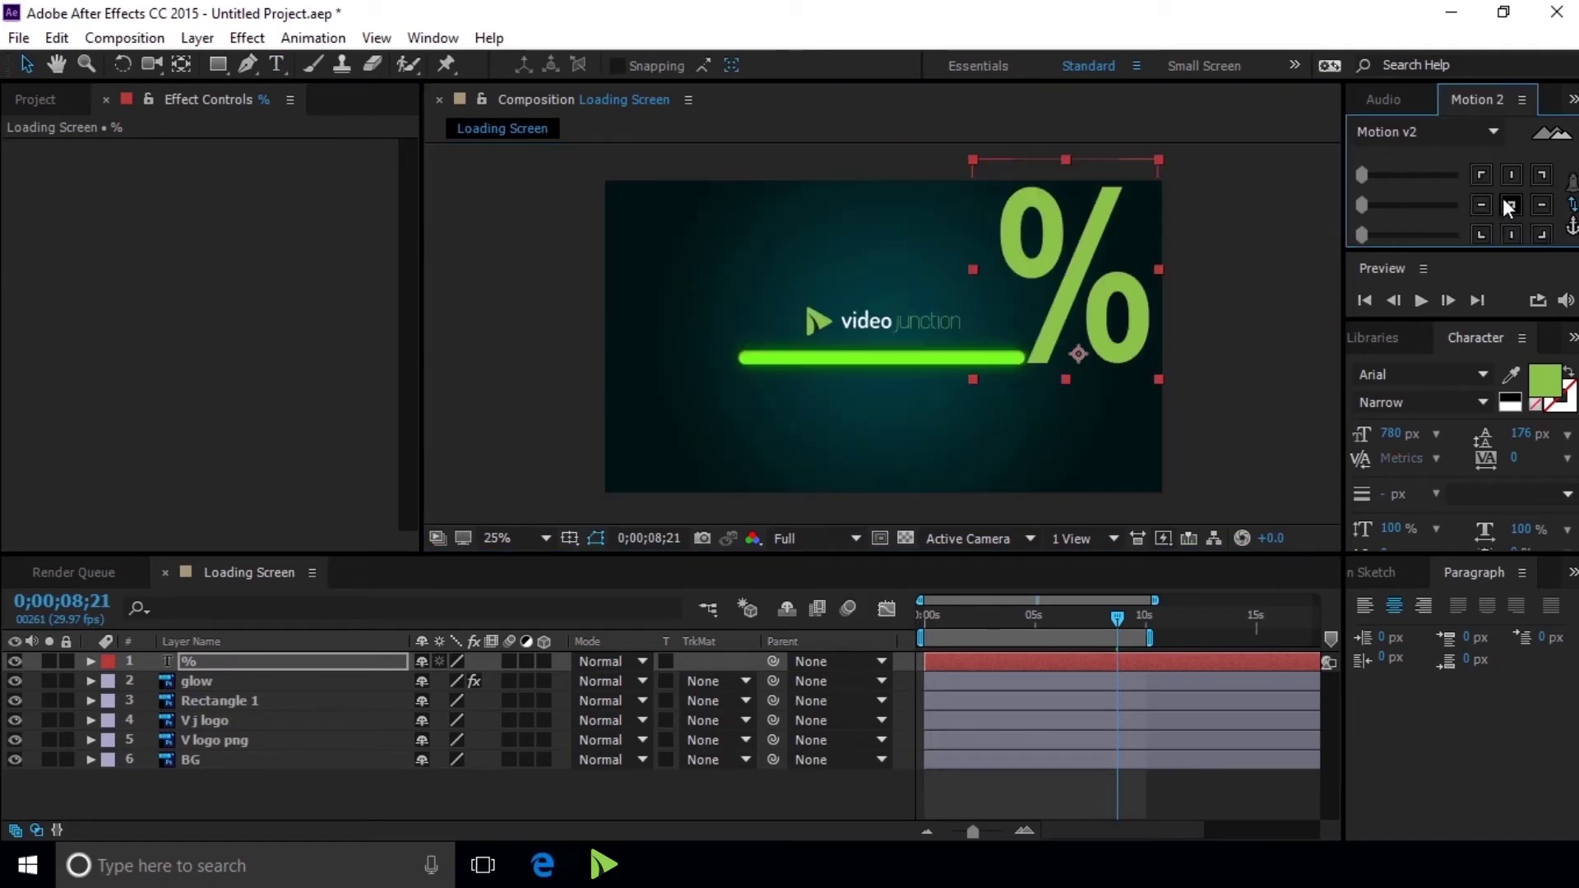
- Centre the % layer's anchor, scale it to 14%, and place it beside the bar's right end
click(1513, 227)
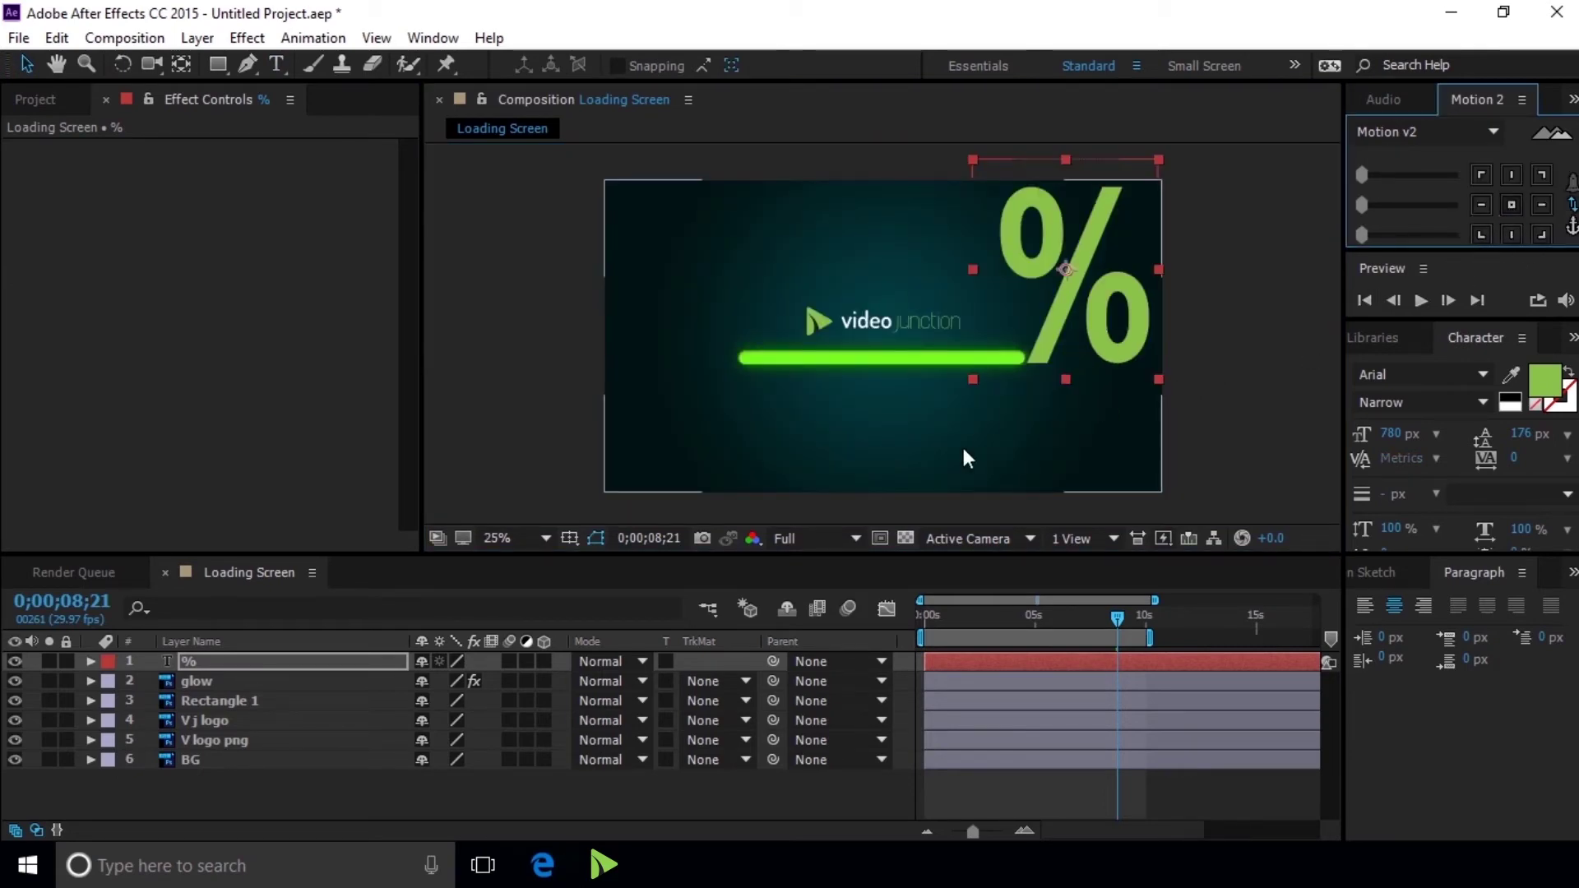
key(s)
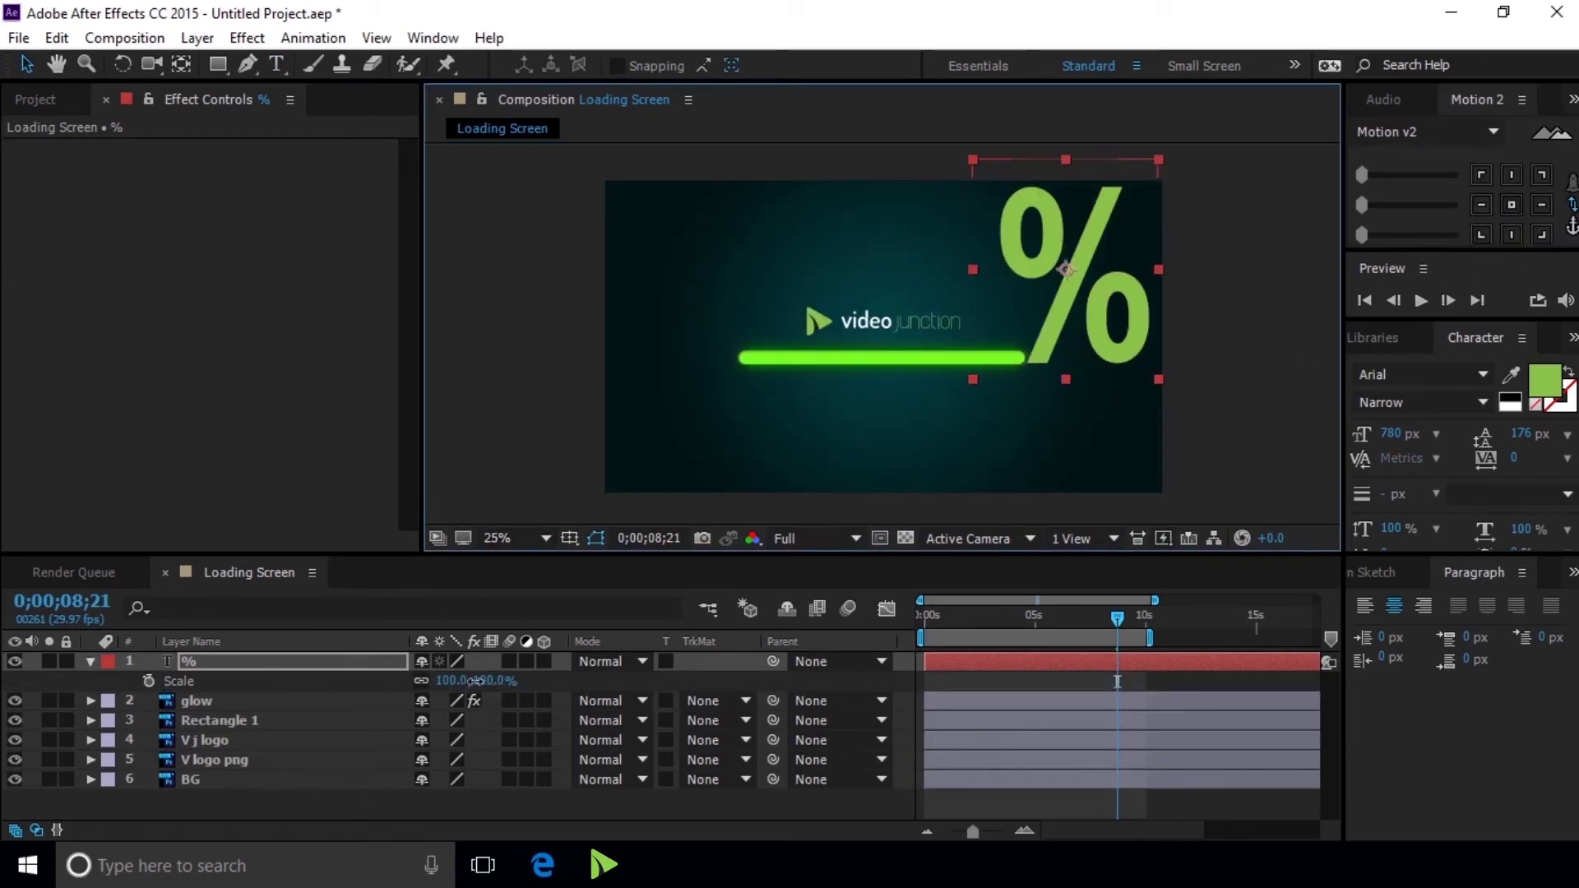
drag(475, 681, 689, 579)
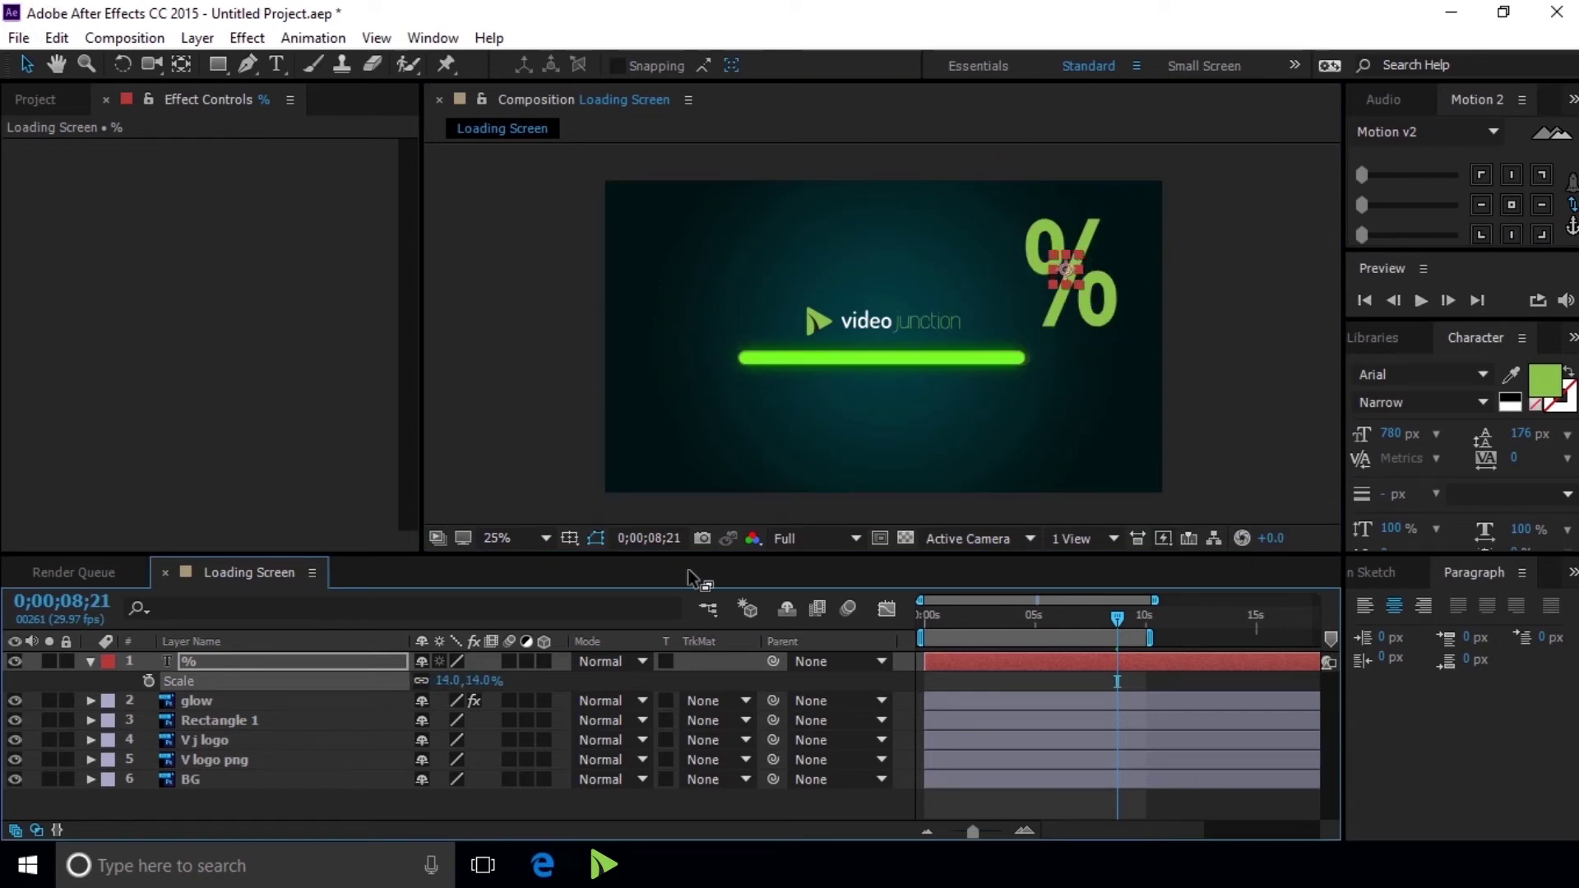
key(period)
key(period)
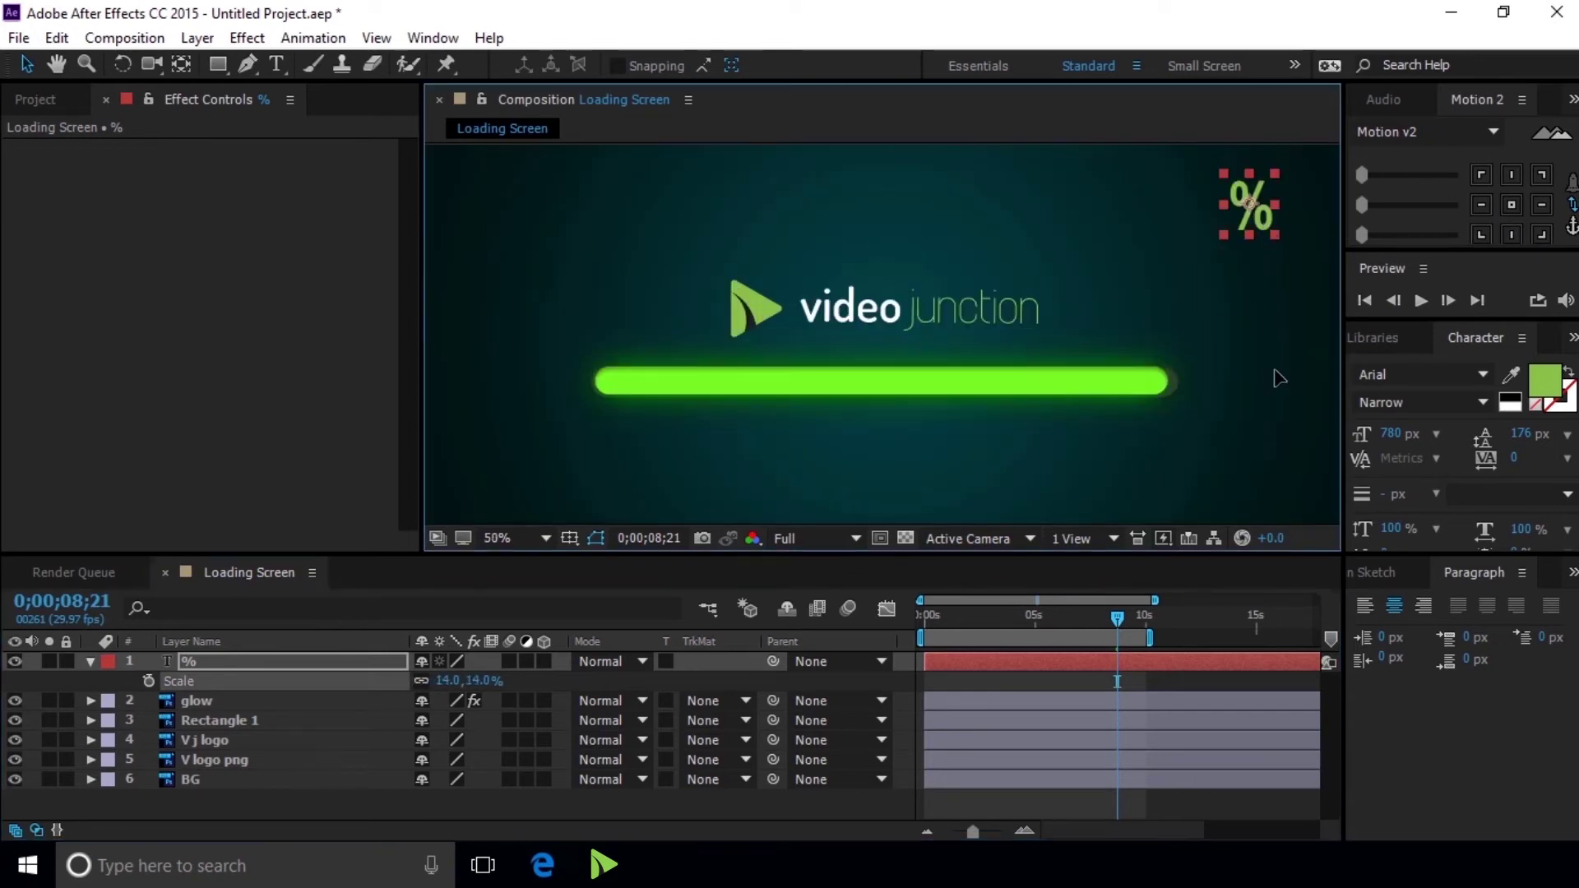
drag(1279, 379, 1300, 386)
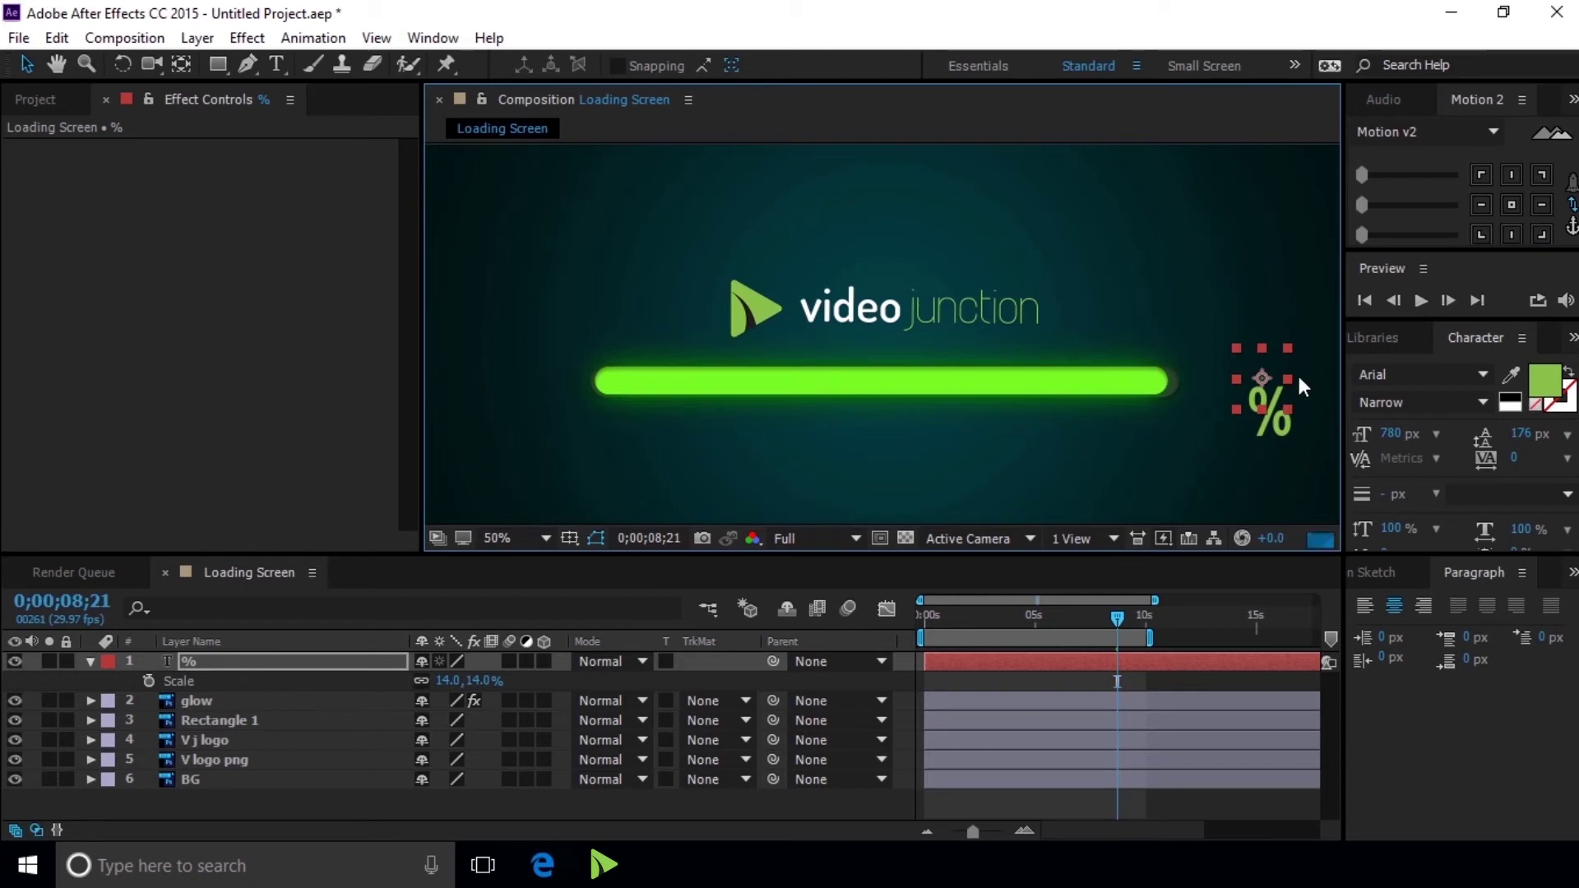
key(period)
key(h)
drag(851, 314, 757, 317)
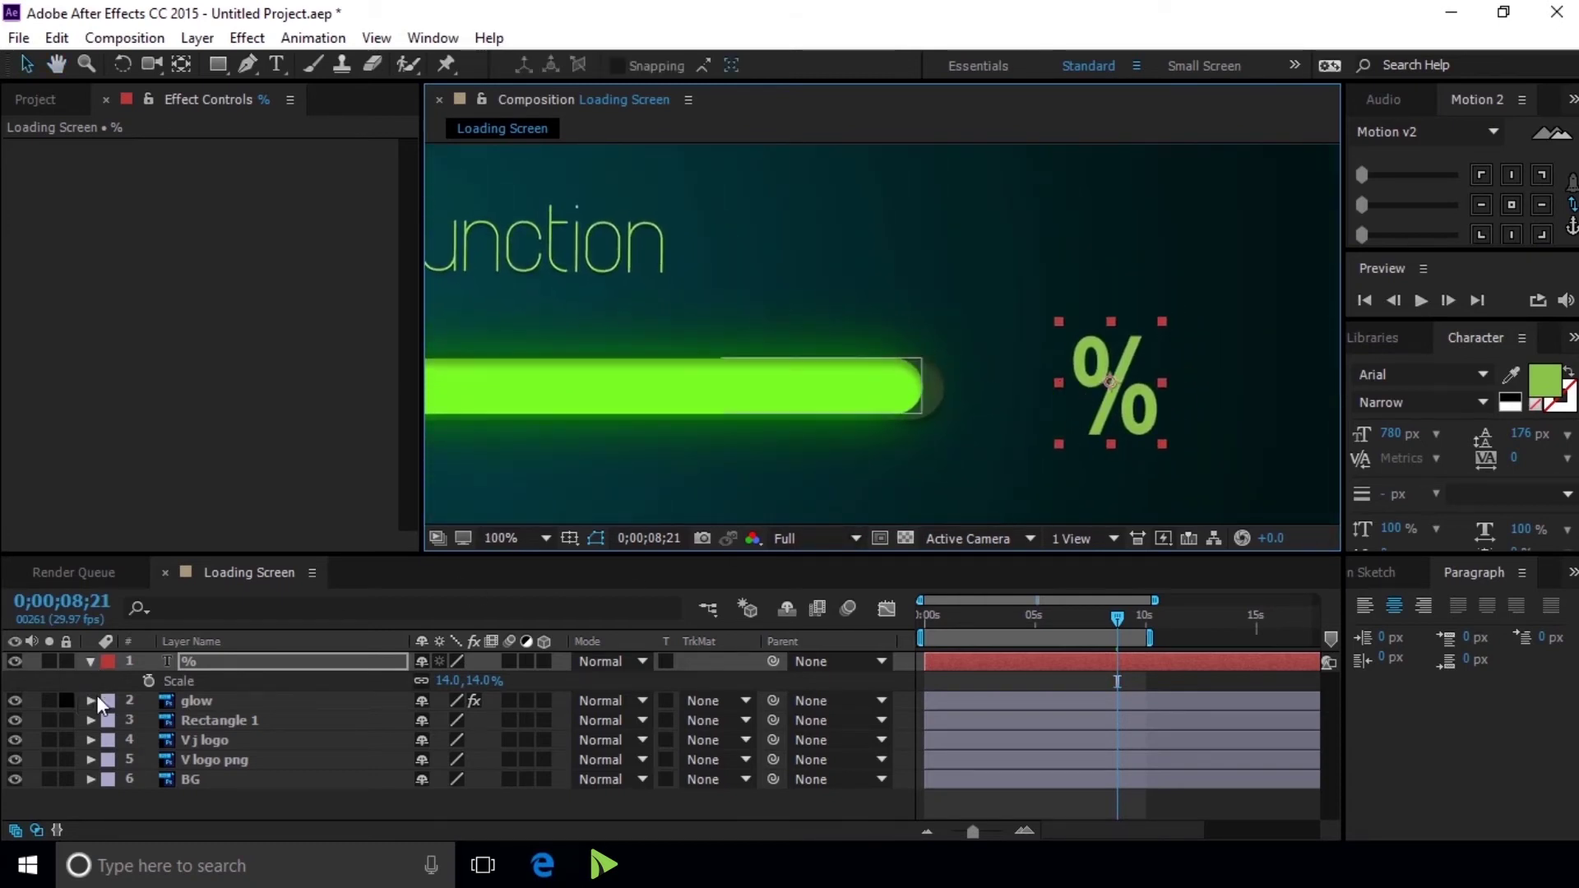
- Fill the % sign with the bar's bright green using the Character panel eyedropper
click(1511, 377)
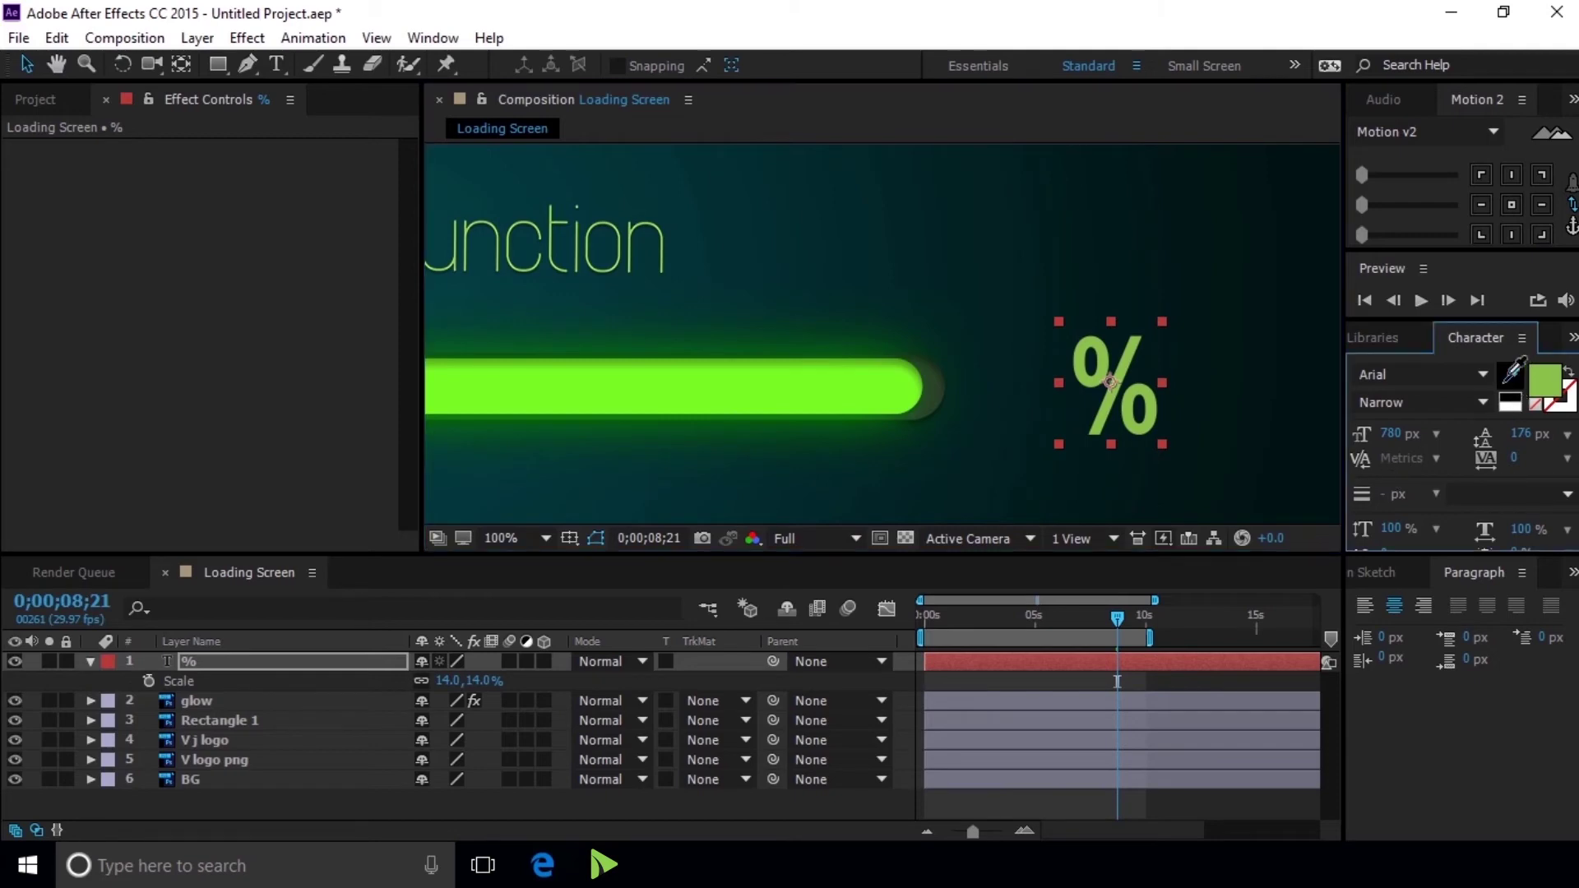
click(859, 392)
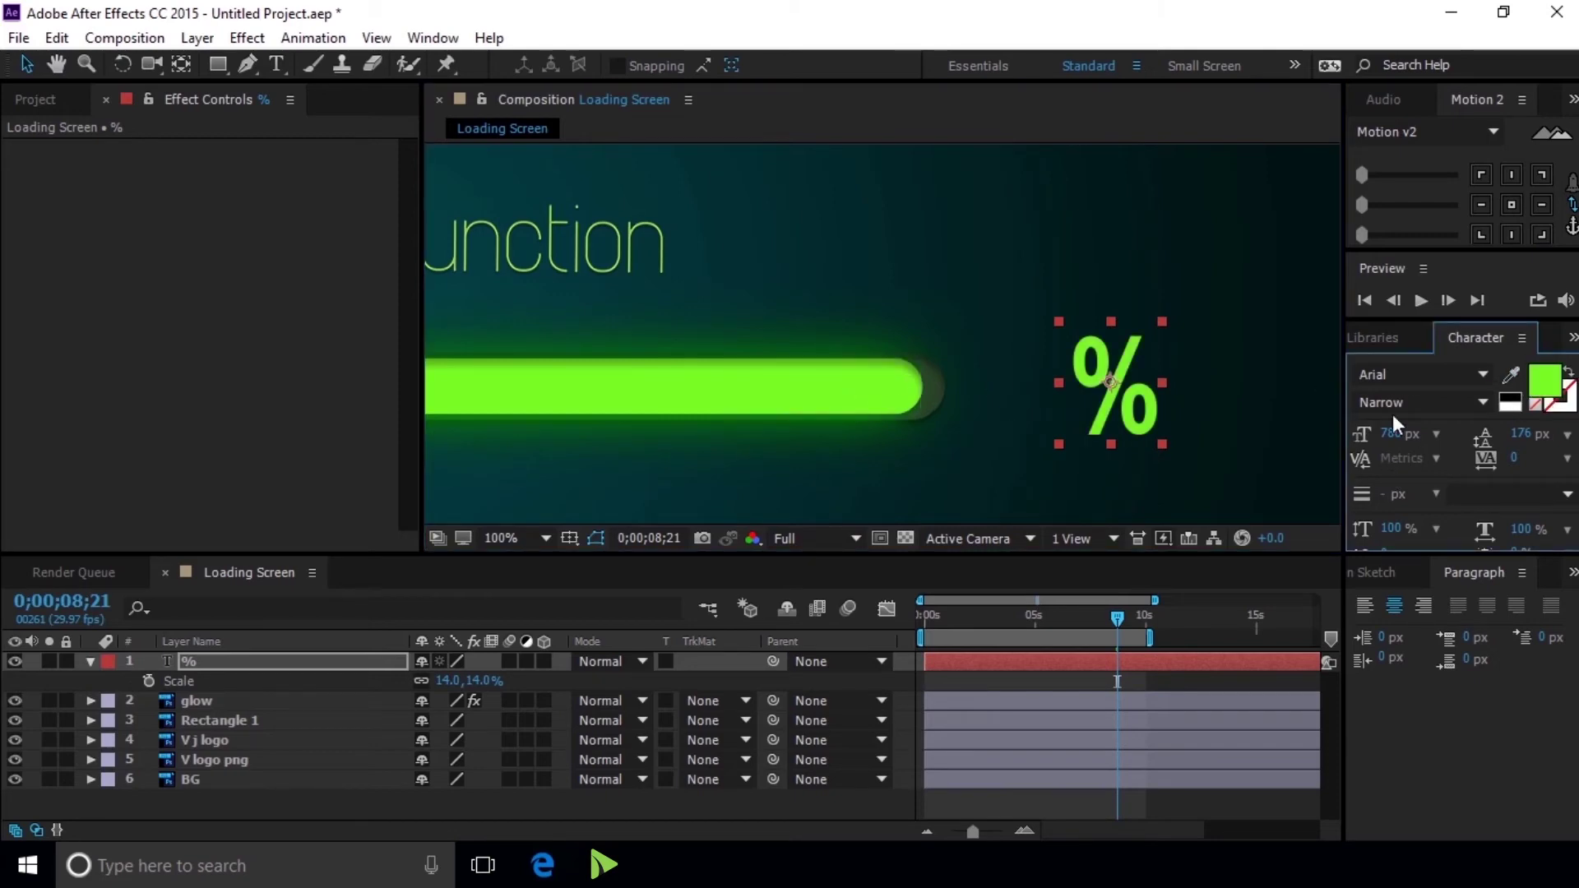
click(26, 64)
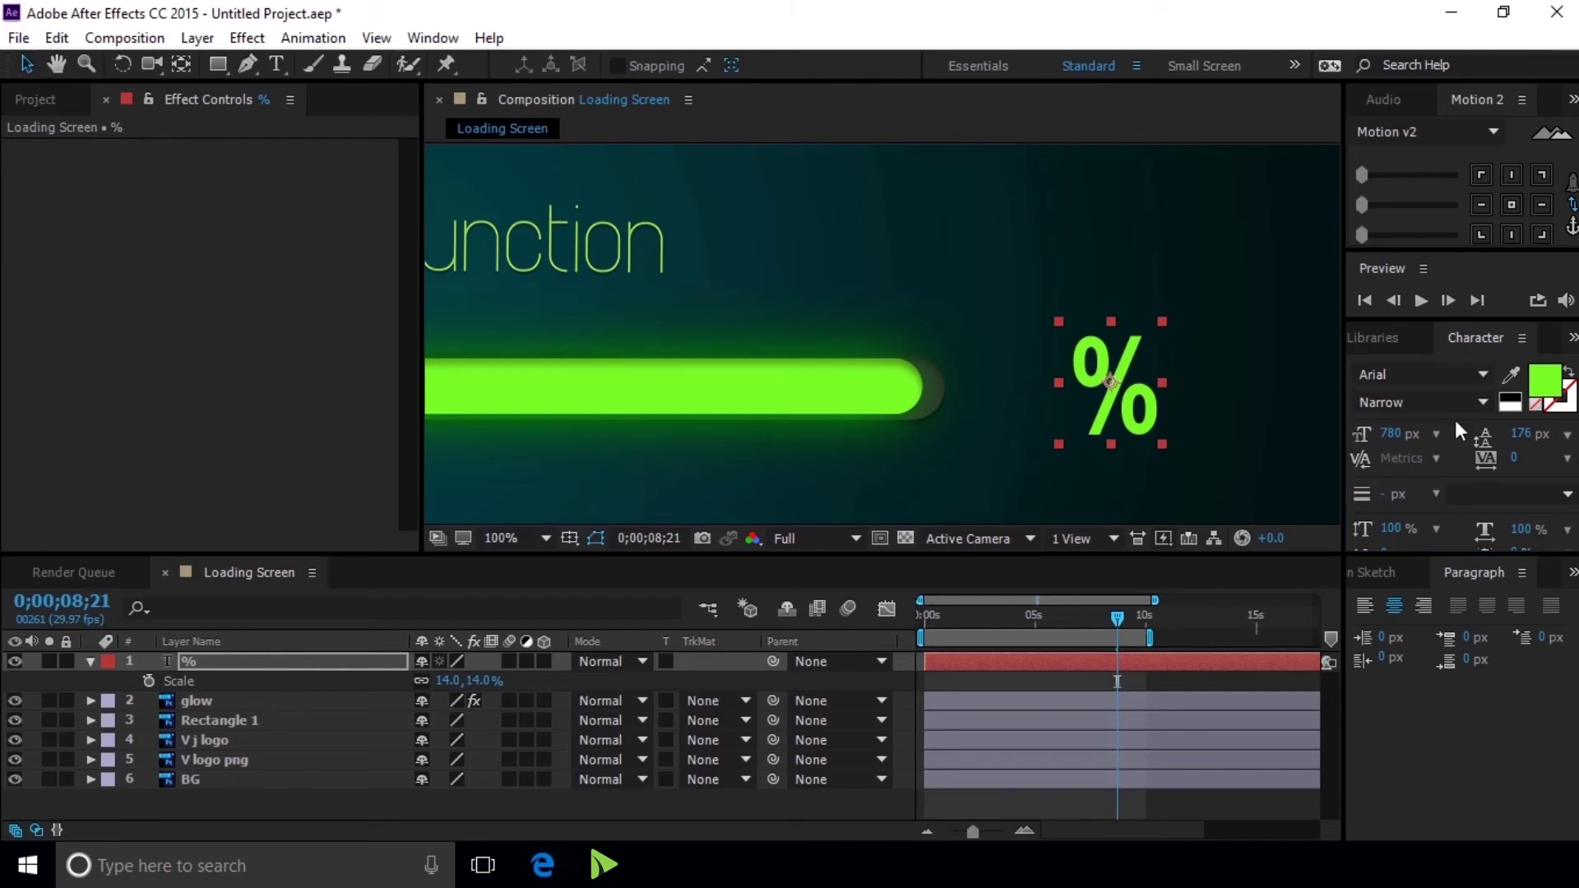
- Set the % font size to 350 px, nudge it up, and show Effects & Presets
drag(1405, 441, 1177, 441)
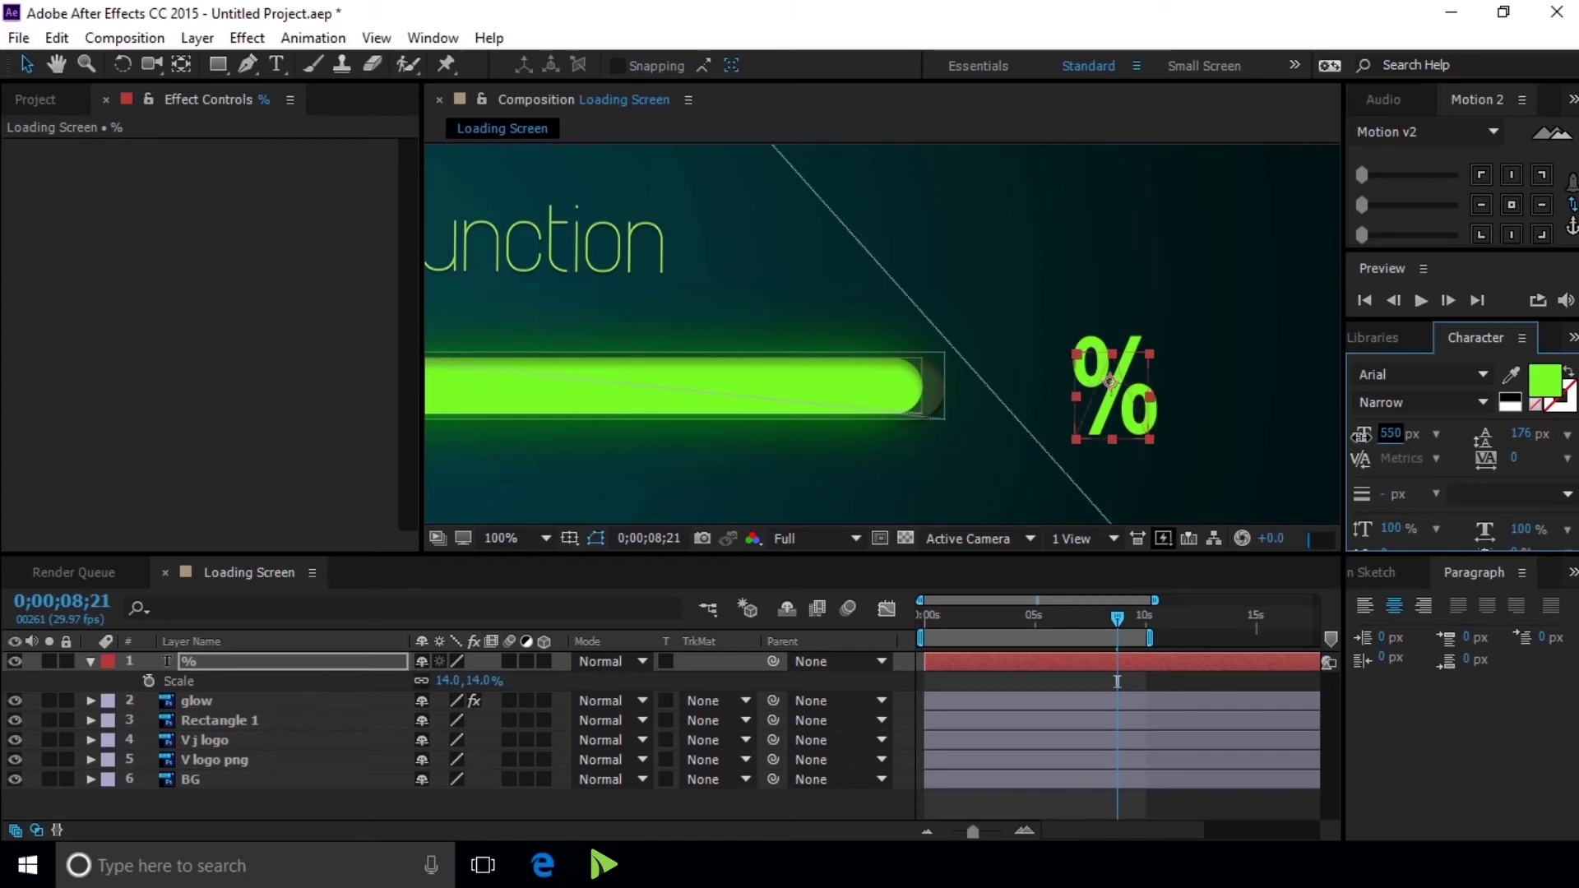
drag(1353, 436, 1339, 437)
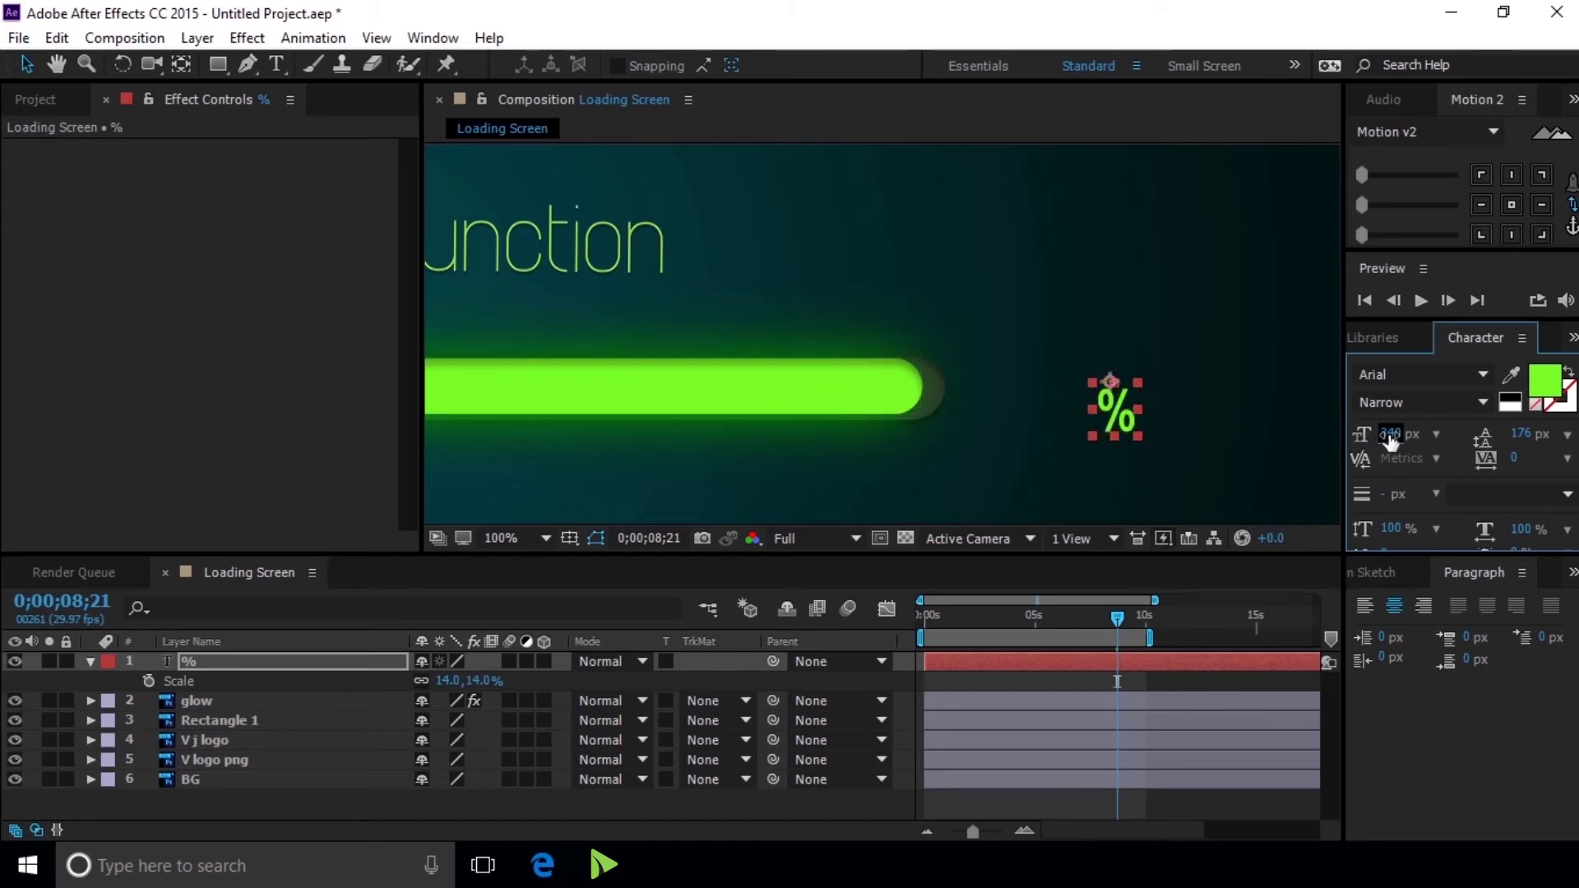
text(350)
key(Return)
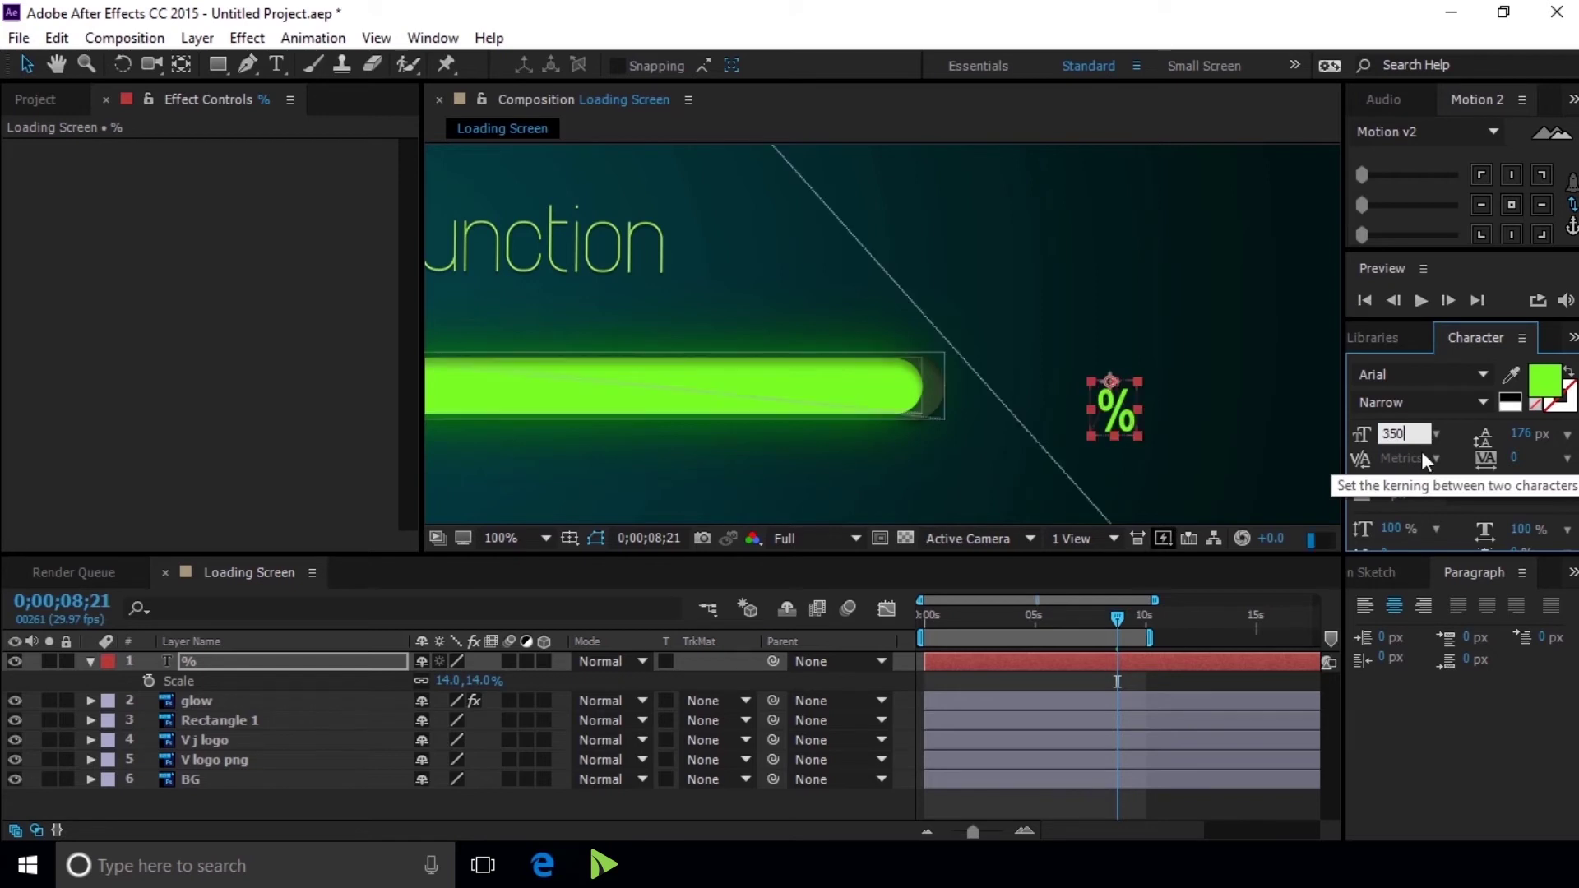
click(1511, 202)
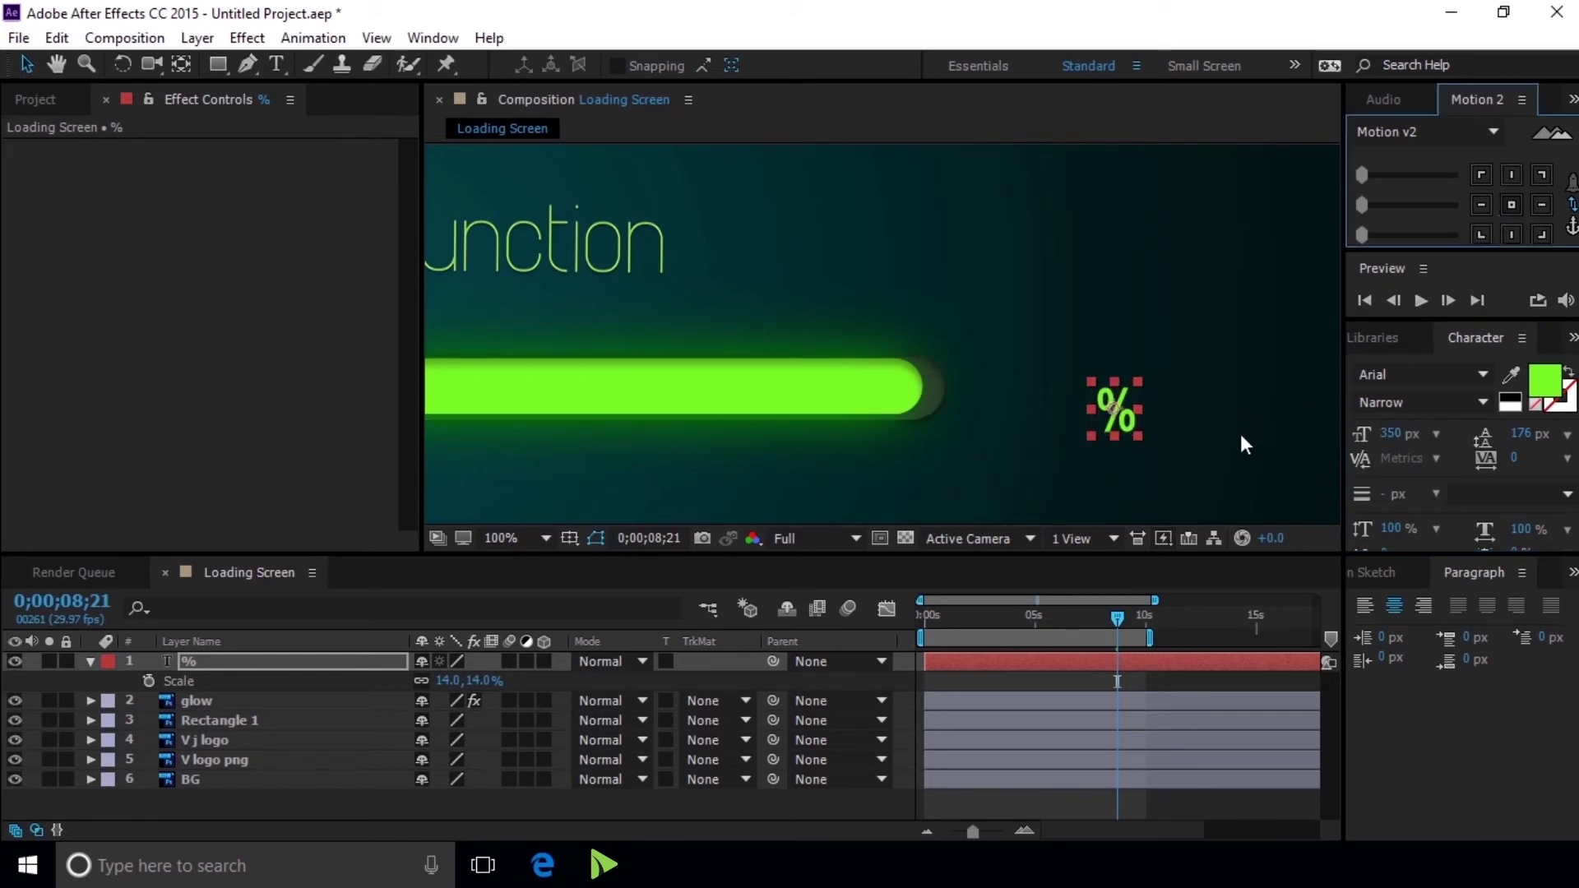
drag(1130, 422, 1143, 403)
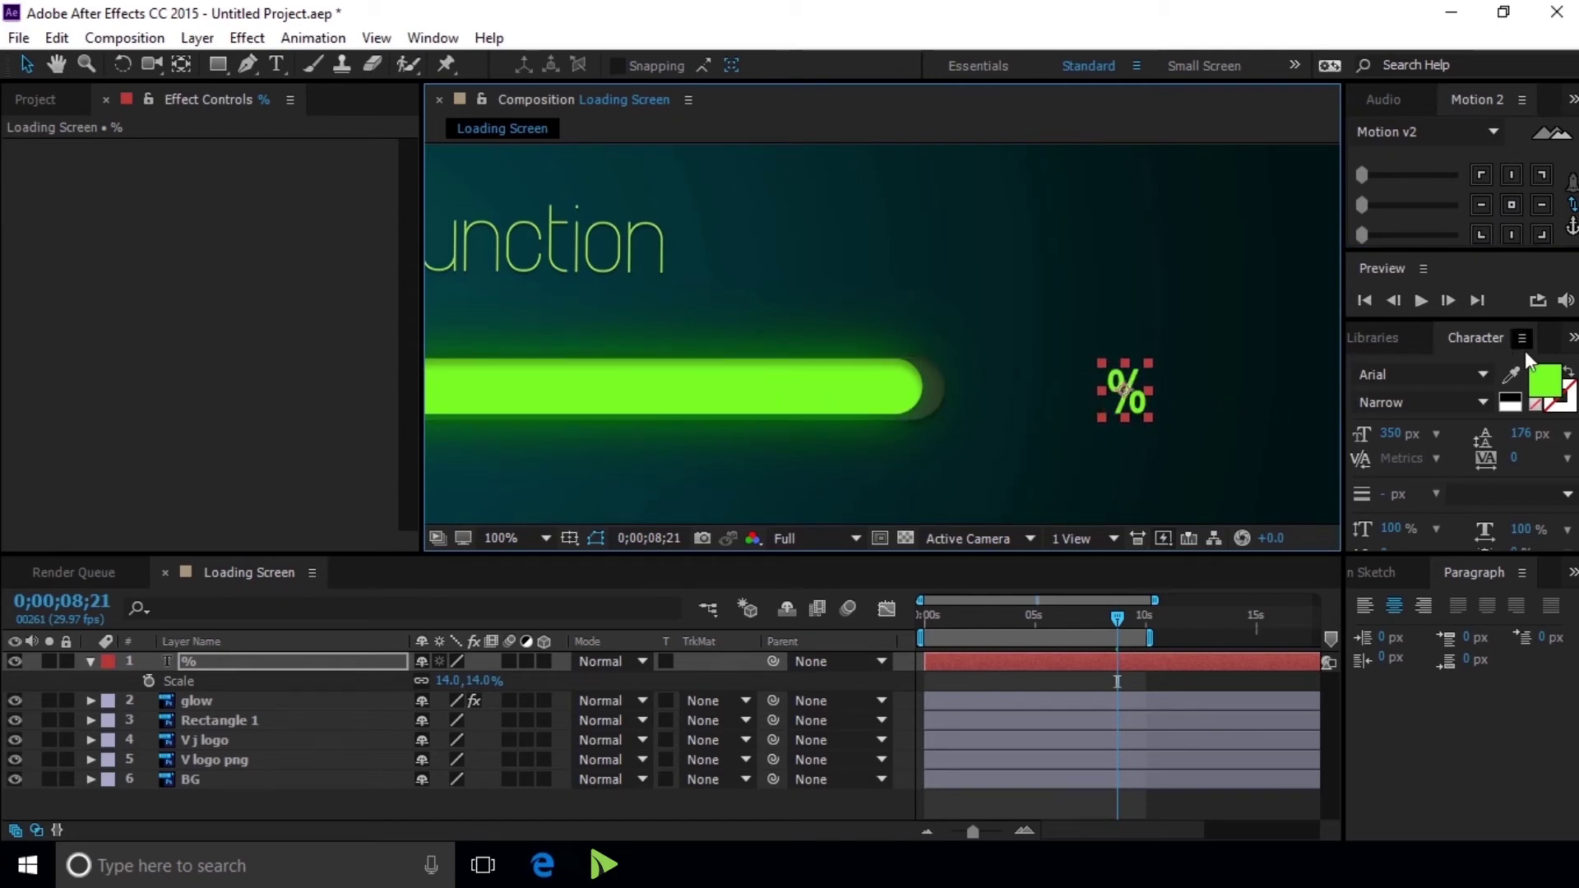
click(1572, 337)
click(1554, 364)
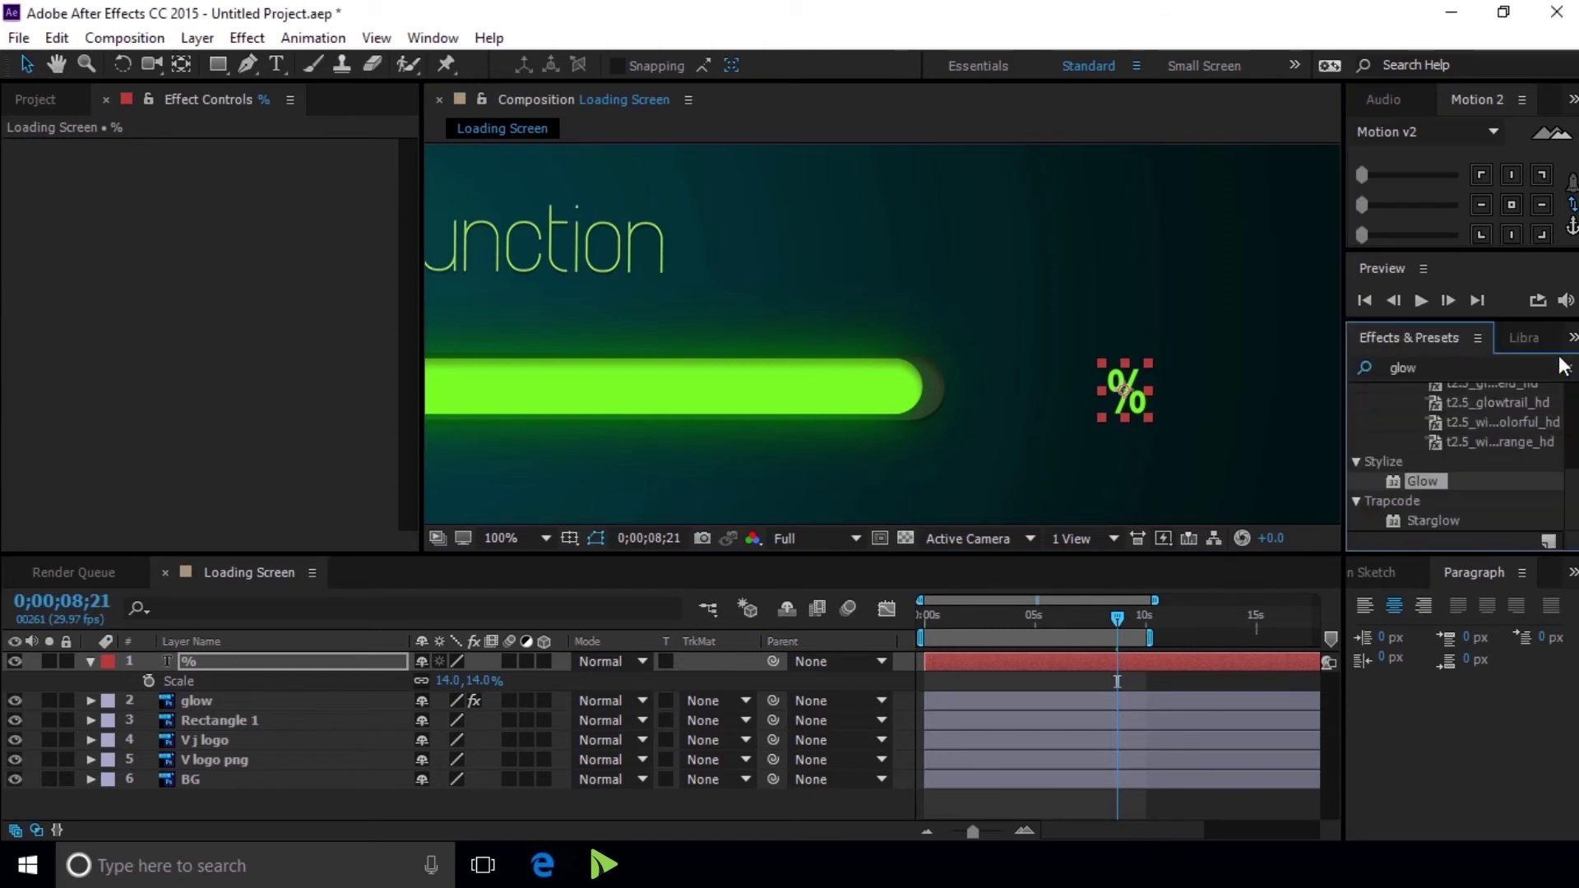
- Search Effects & Presets for 'numb' and apply Numbers to the % layer
double_click(1442, 367)
text(numb)
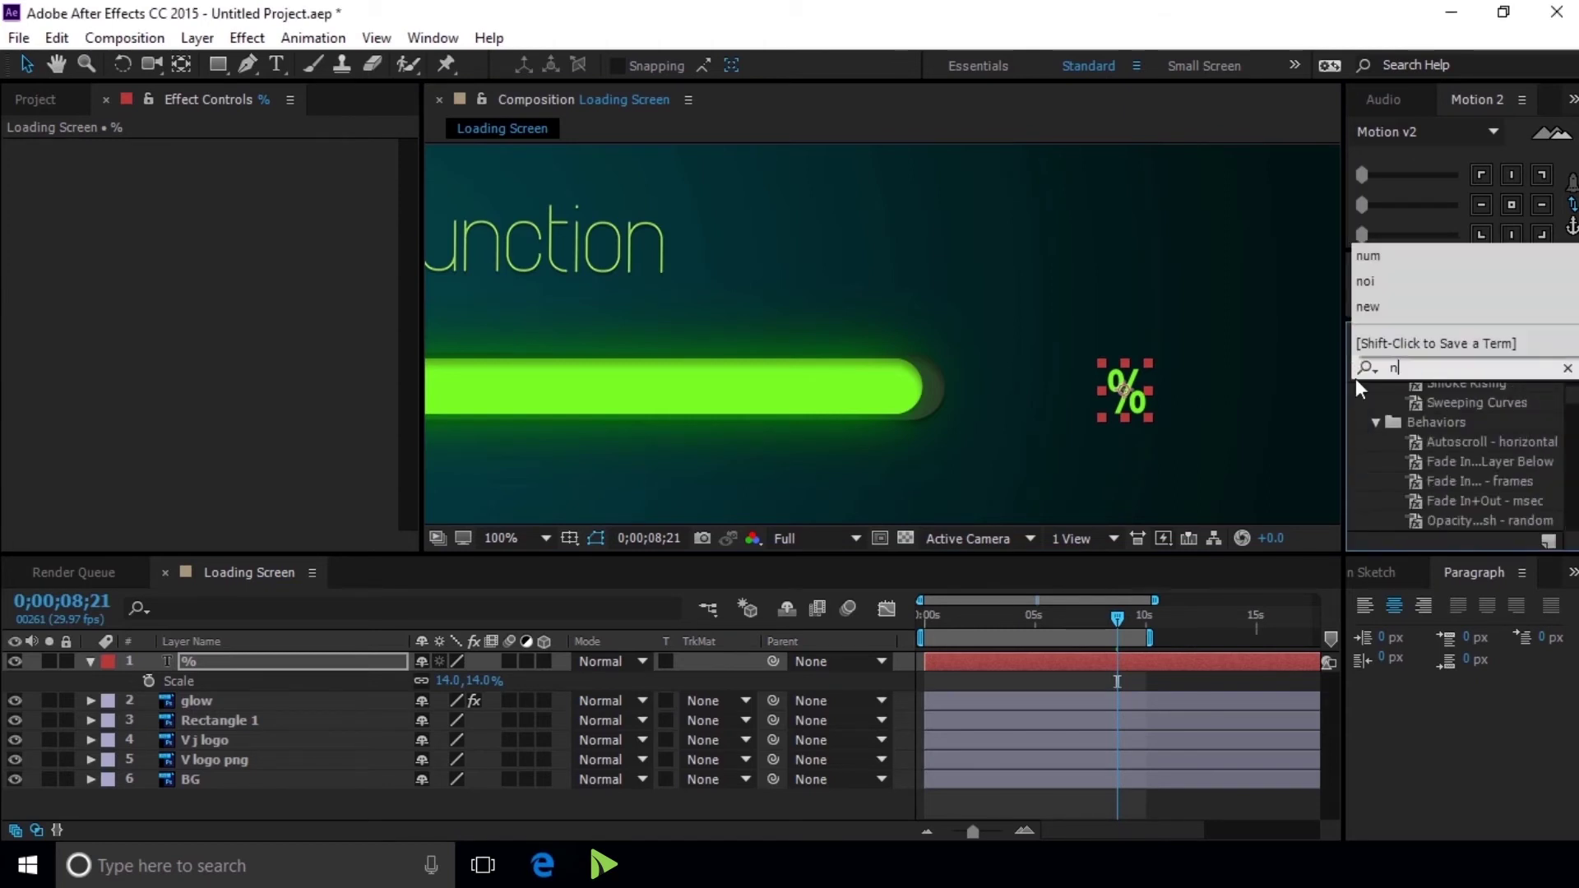
drag(1447, 490, 1133, 387)
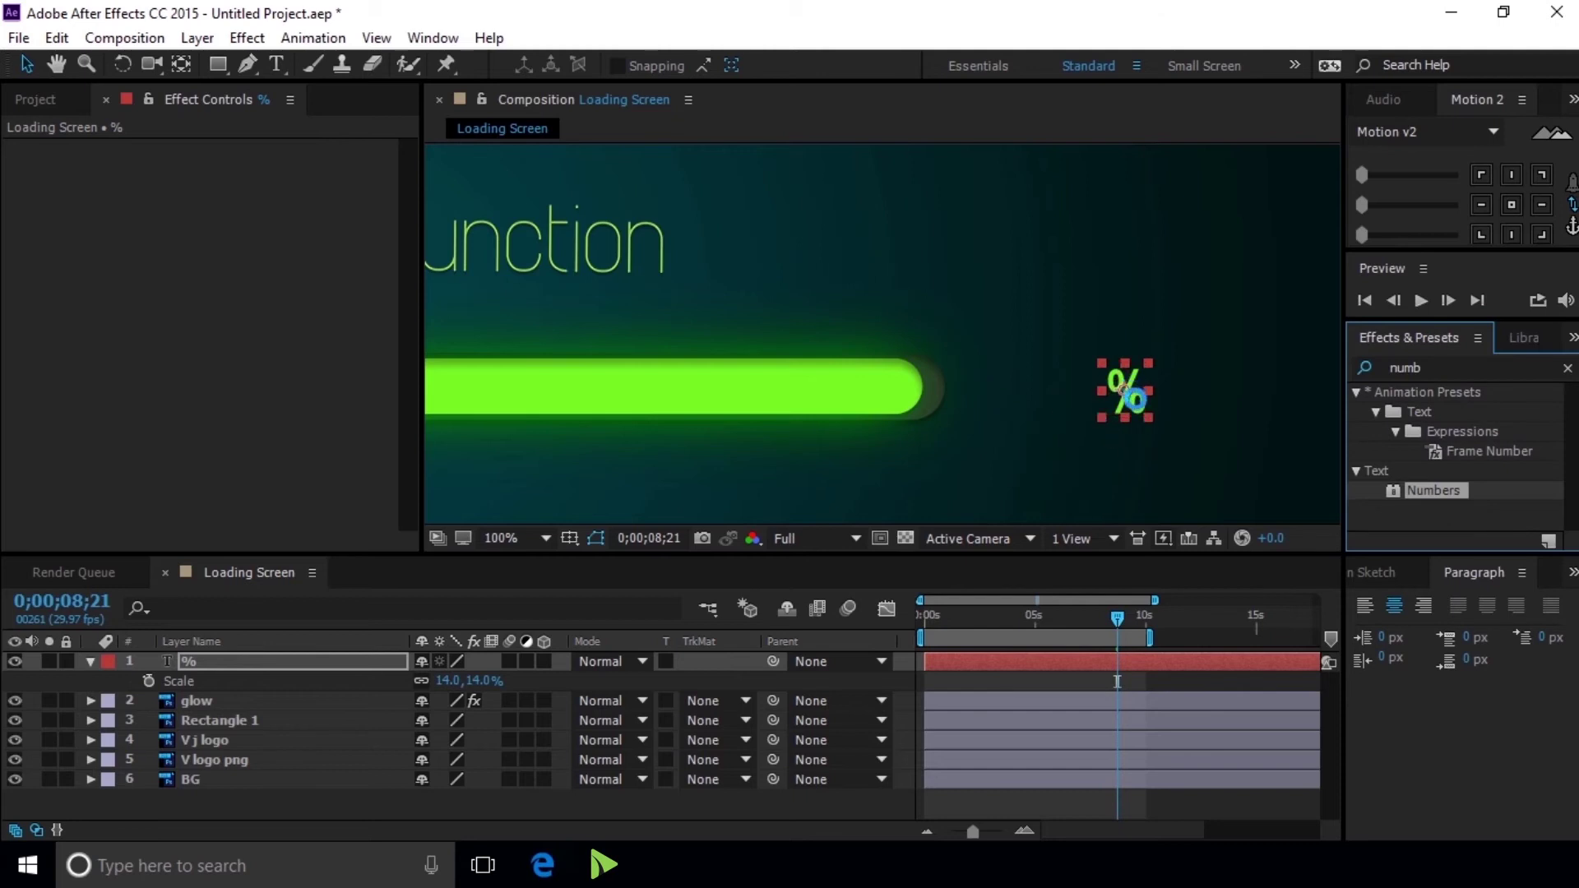
click(872, 507)
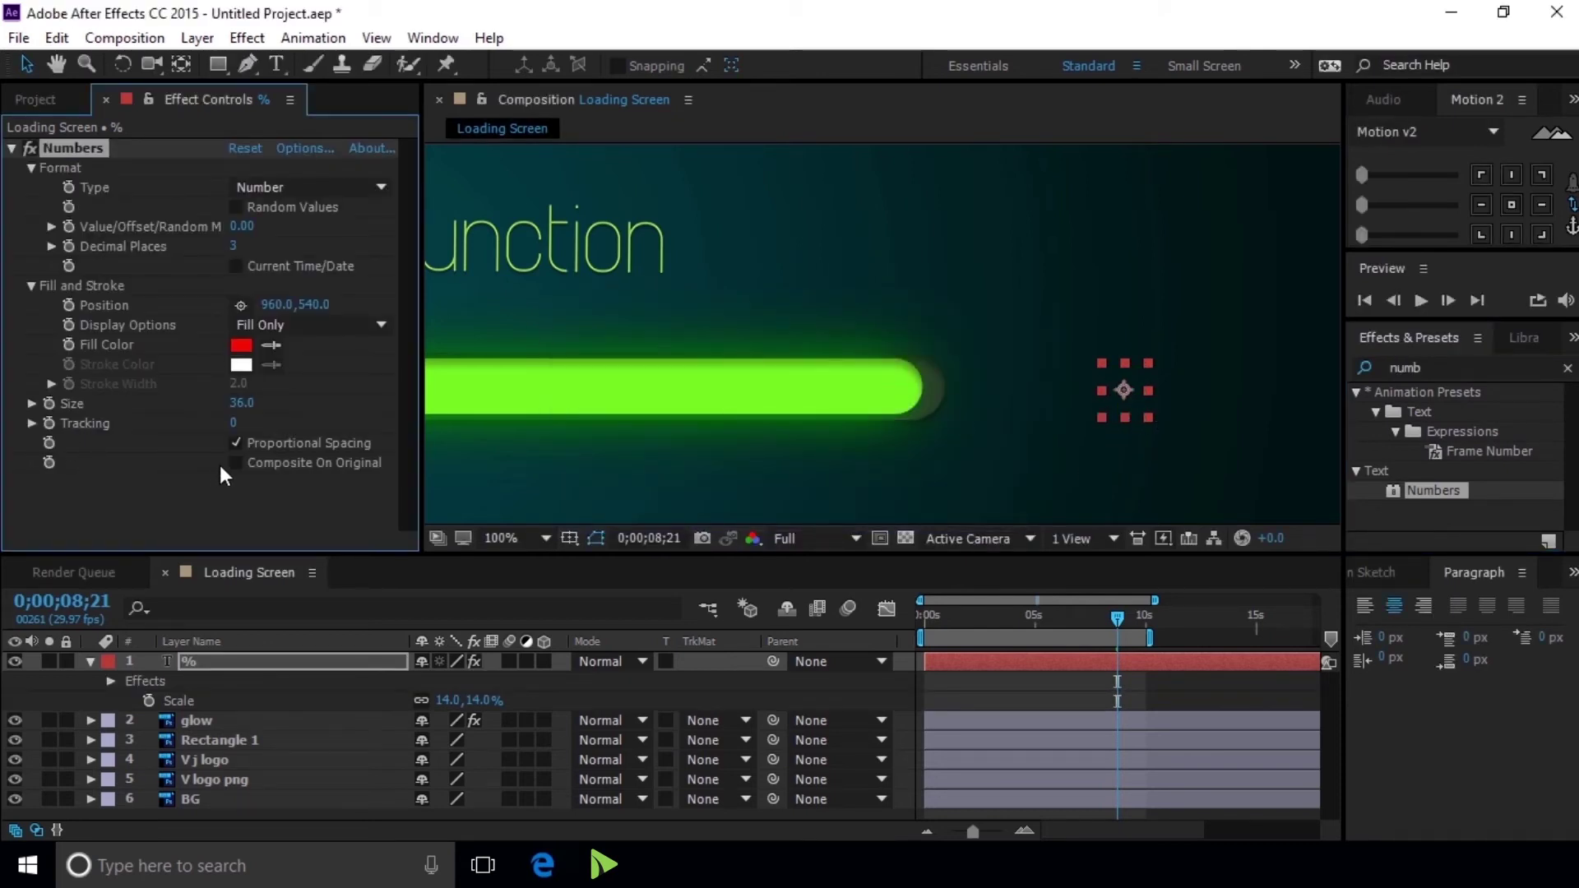
- Turn on Composite On Original, set 0 decimal places and size 263, and fill with the bar's green
click(225, 467)
click(232, 464)
click(236, 246)
mouse_move(249, 415)
mouse_down()
mouse_move(642, 395)
mouse_move(501, 403)
mouse_up()
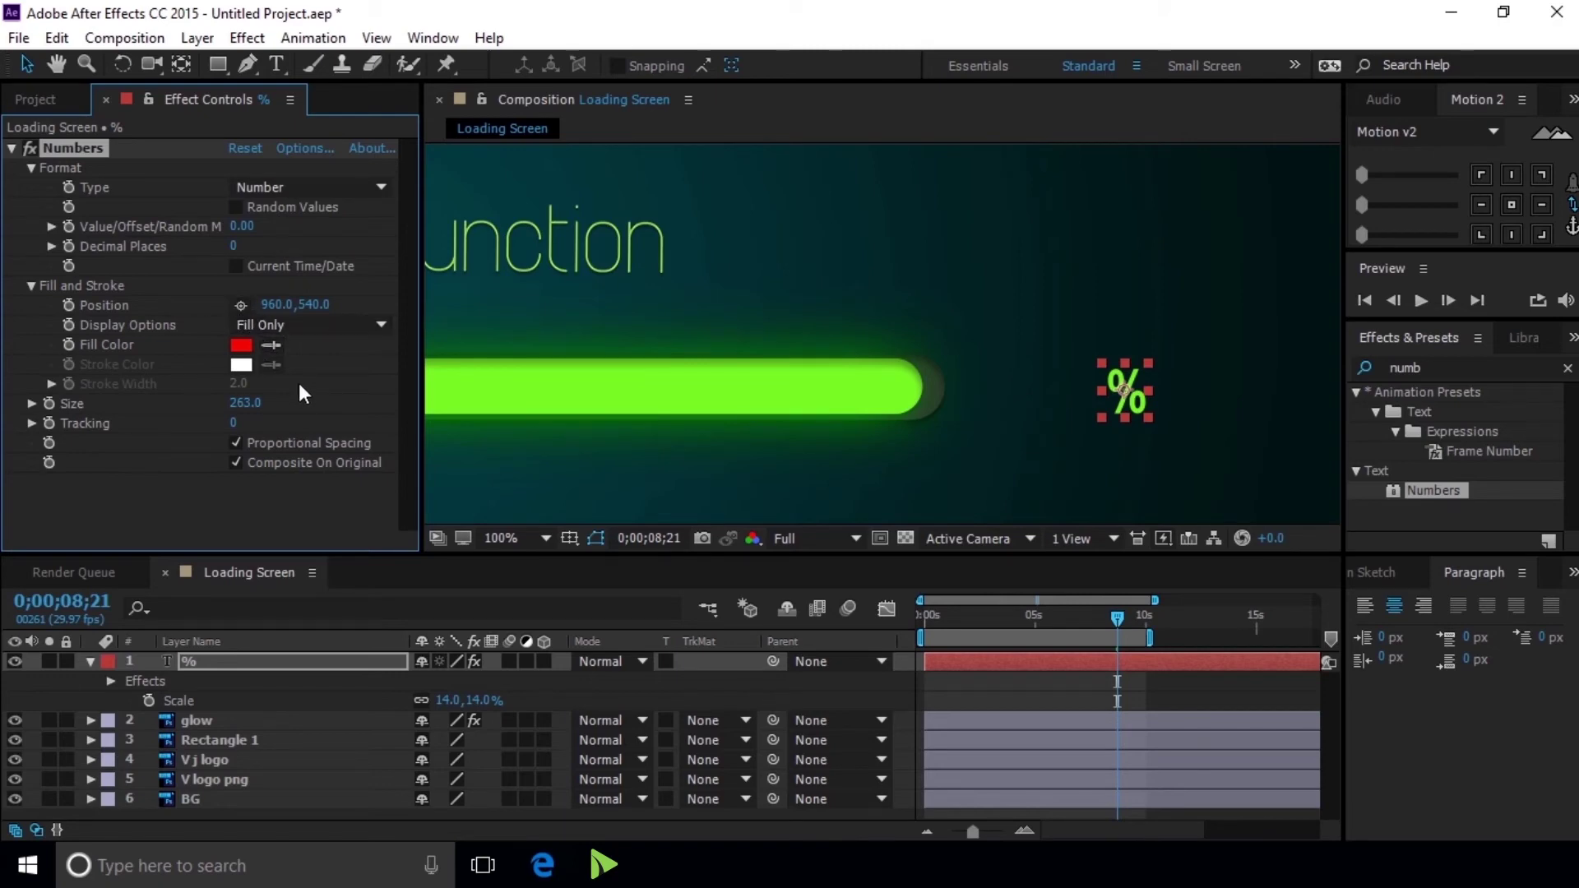
click(791, 392)
- Resize the Numbers counter and move it right and down toward the bar
drag(423, 401, 1100, 409)
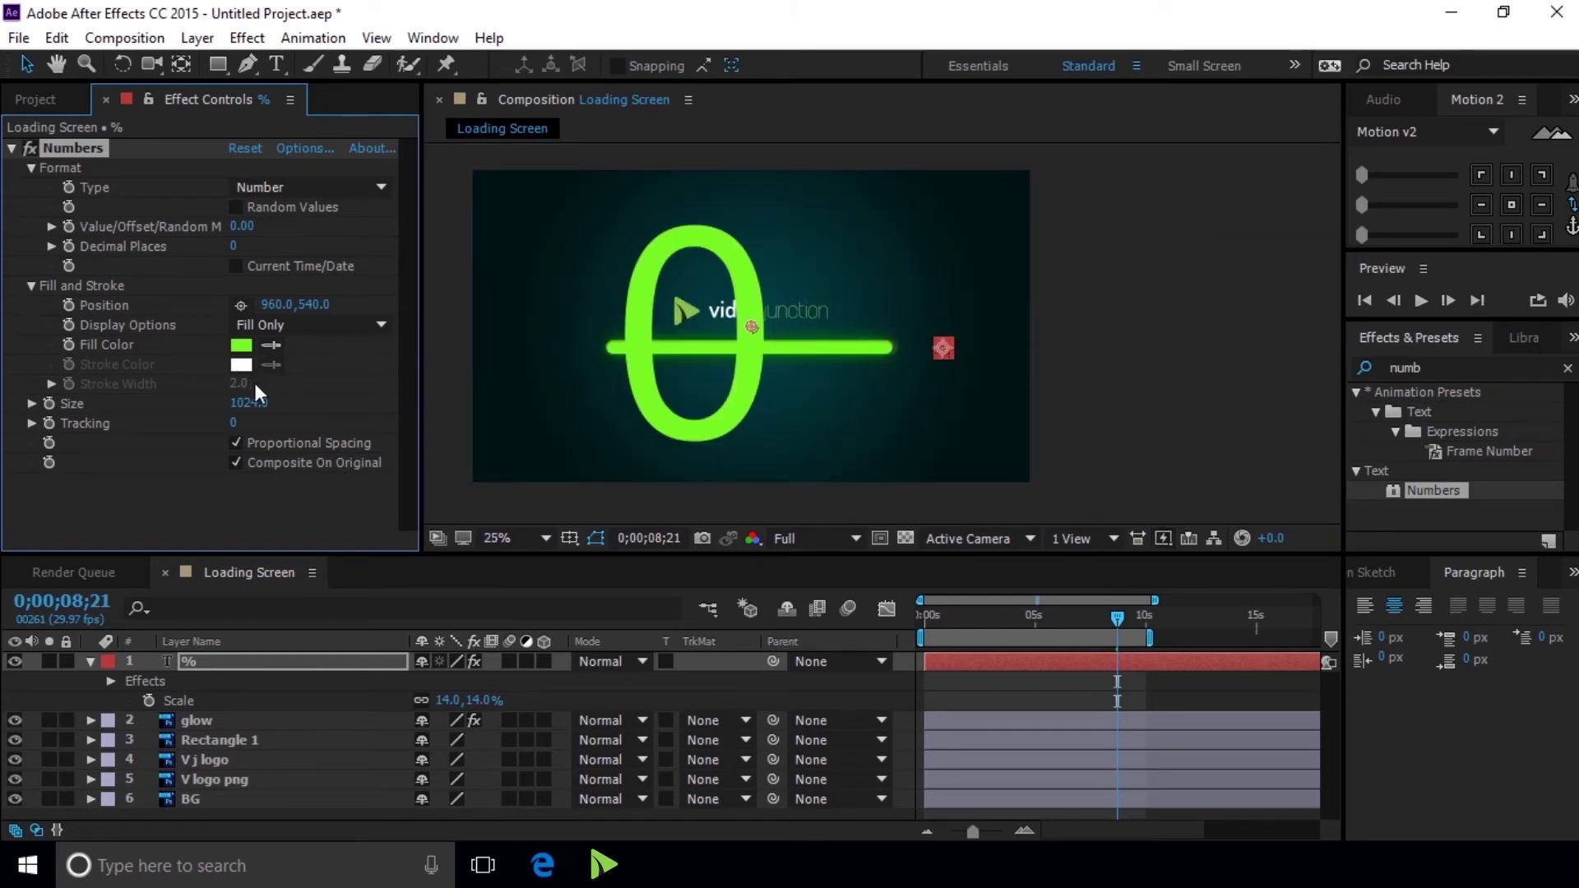
drag(148, 403, 66, 403)
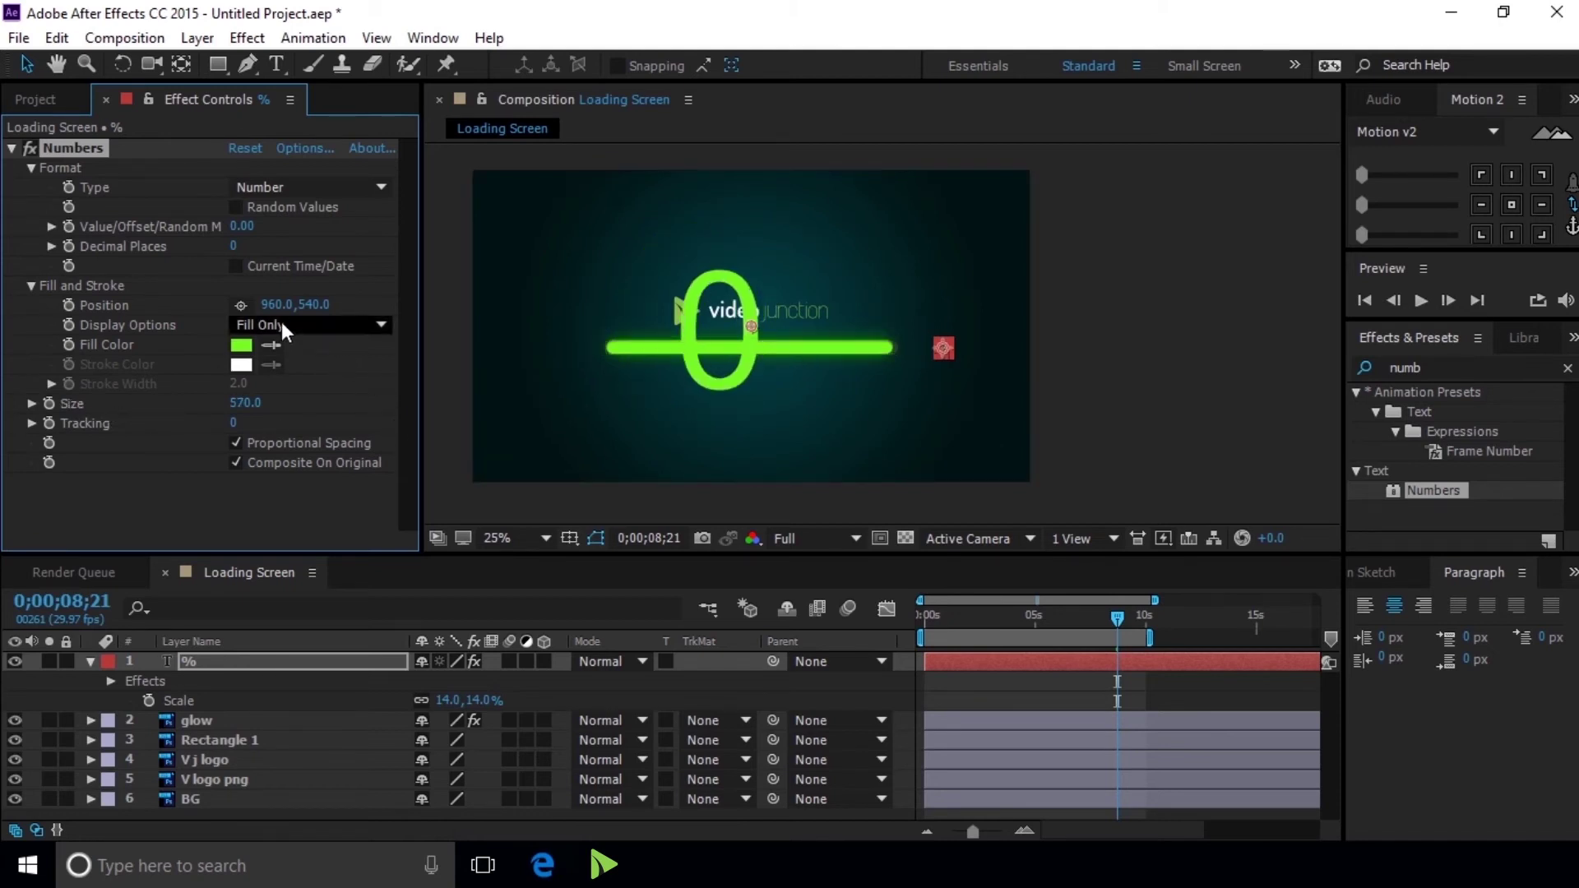
drag(277, 304, 587, 316)
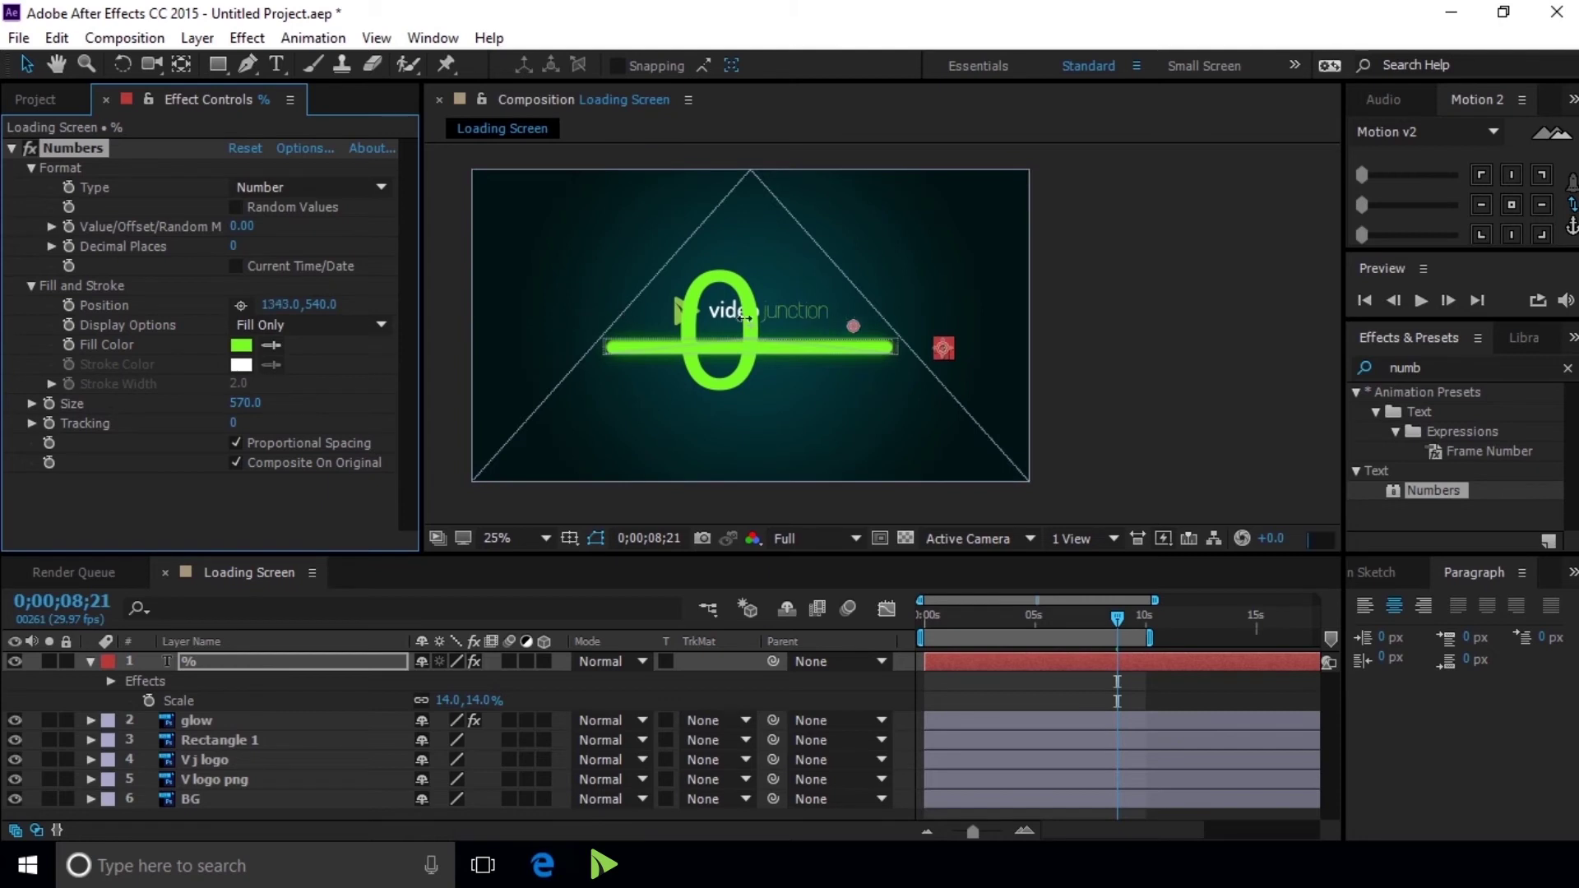
drag(586, 315, 959, 332)
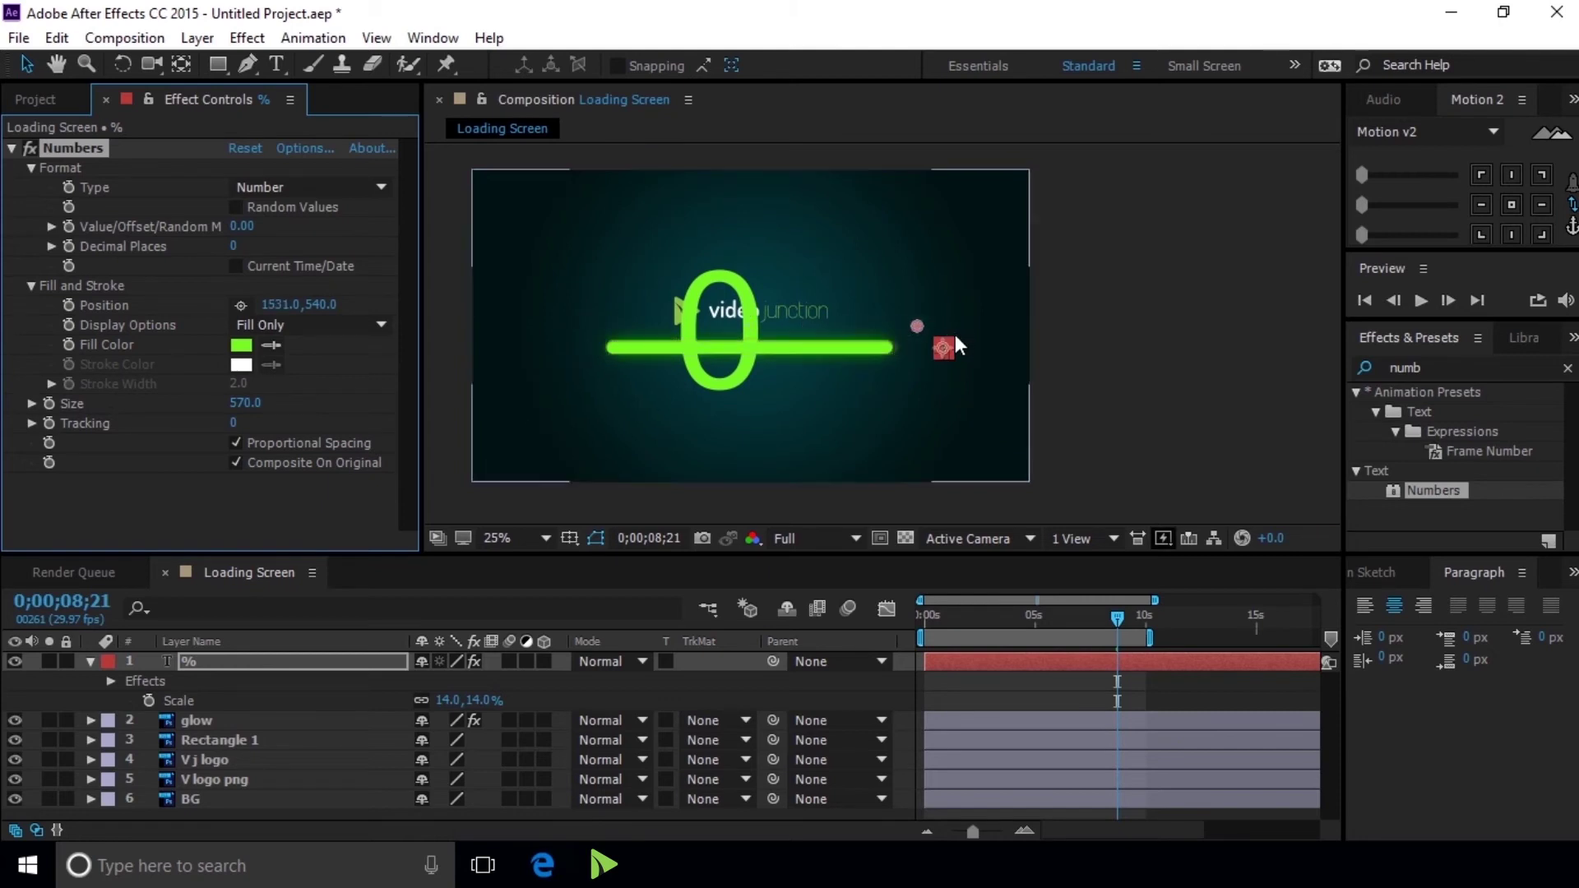
scroll(937, 319, up, 4)
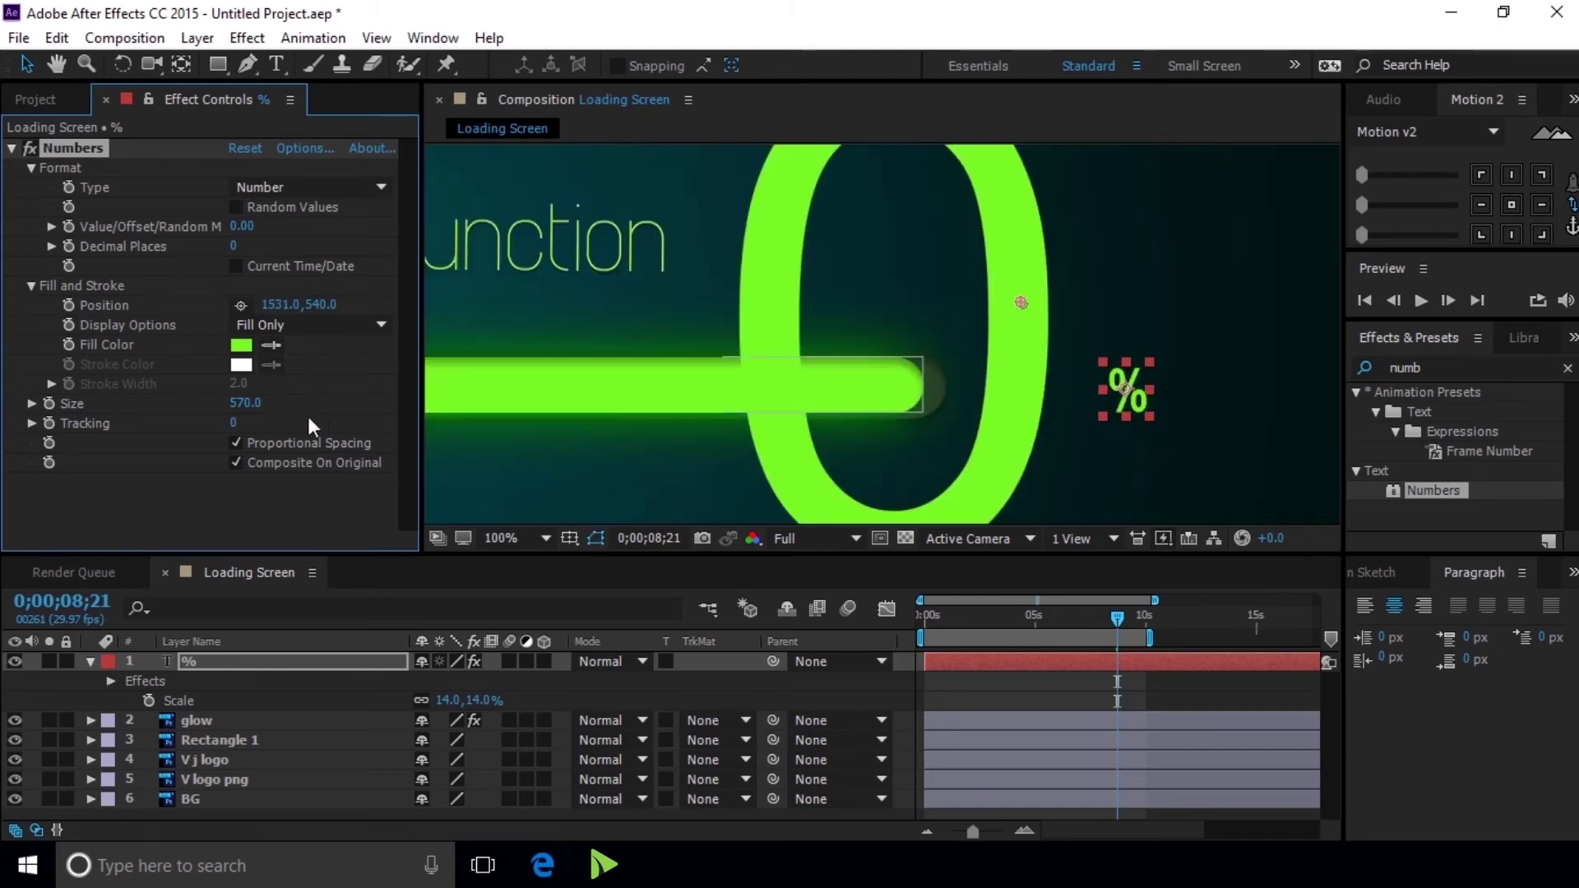
mouse_move(315, 306)
mouse_down()
mouse_move(406, 307)
mouse_move(411, 368)
mouse_up()
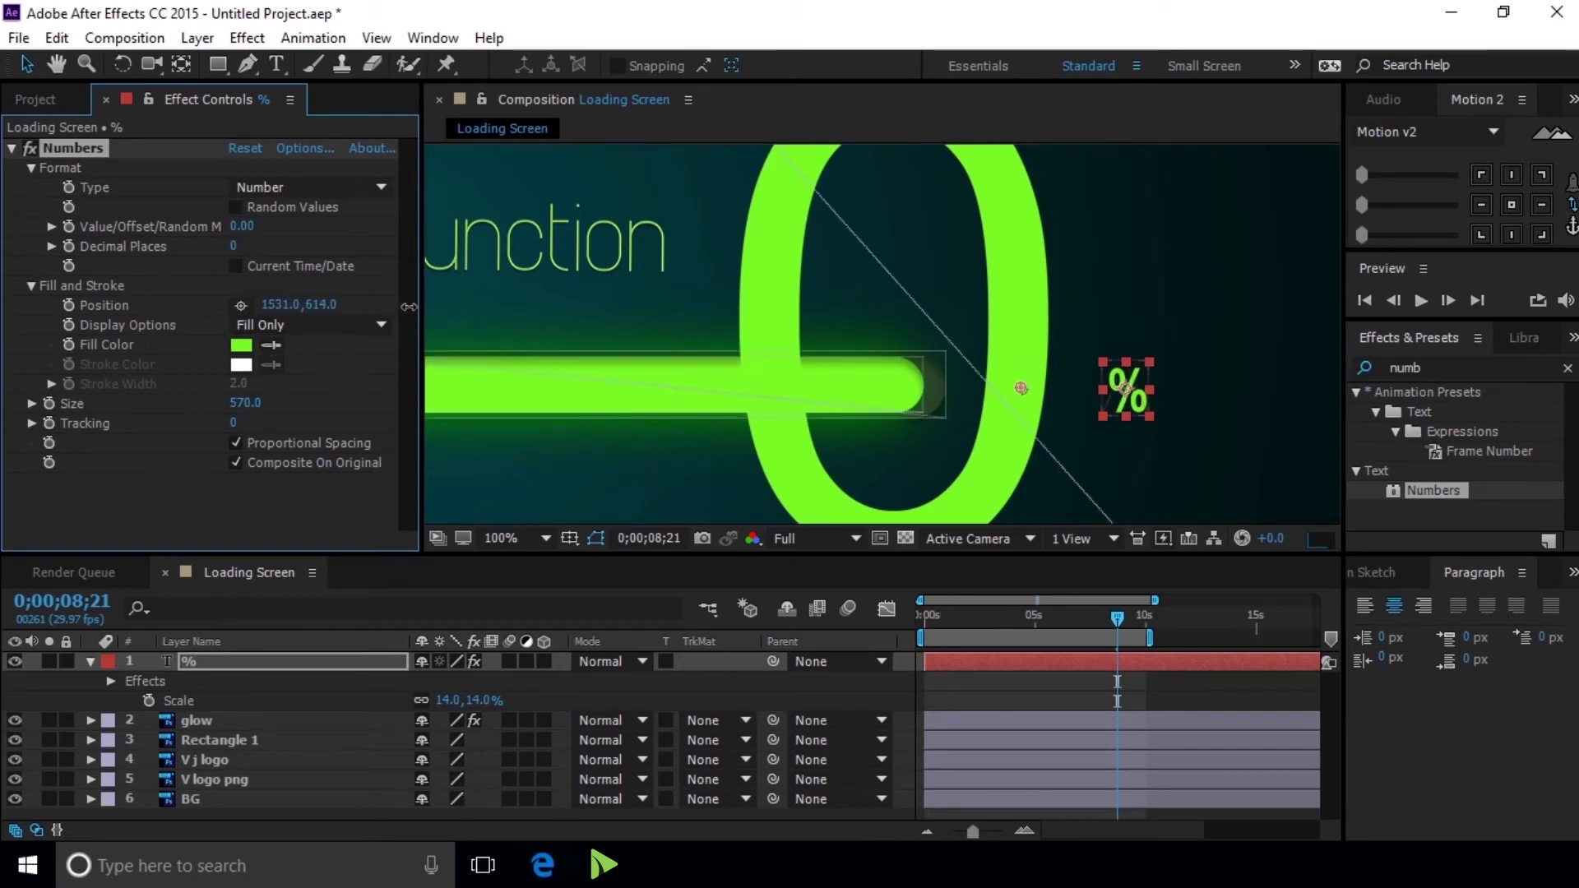
drag(239, 404, 180, 411)
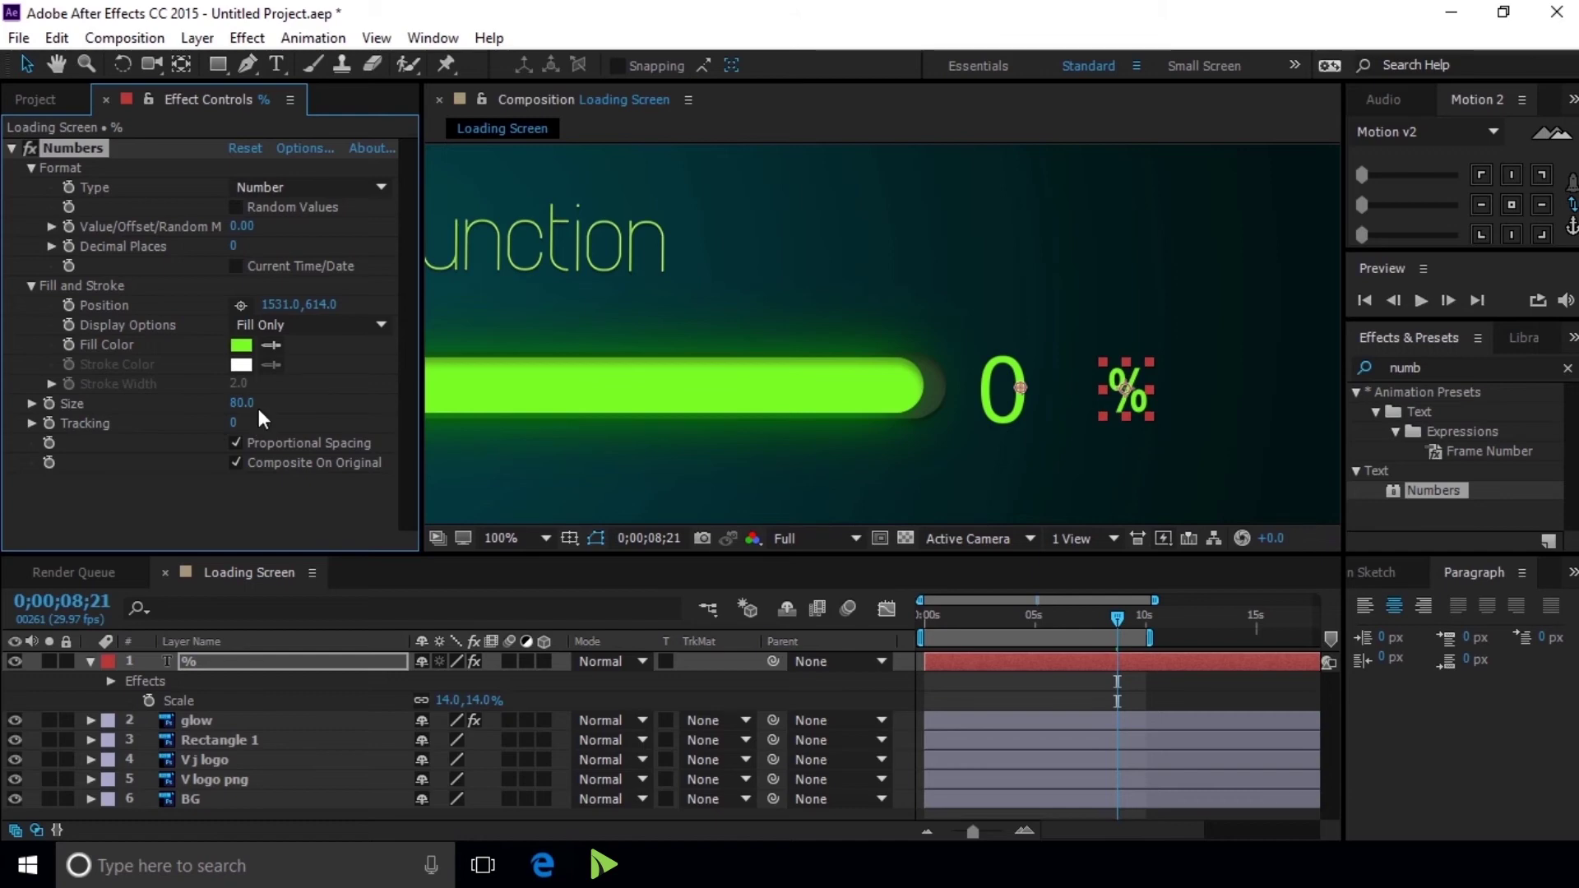
drag(240, 403, 307, 402)
click(245, 403)
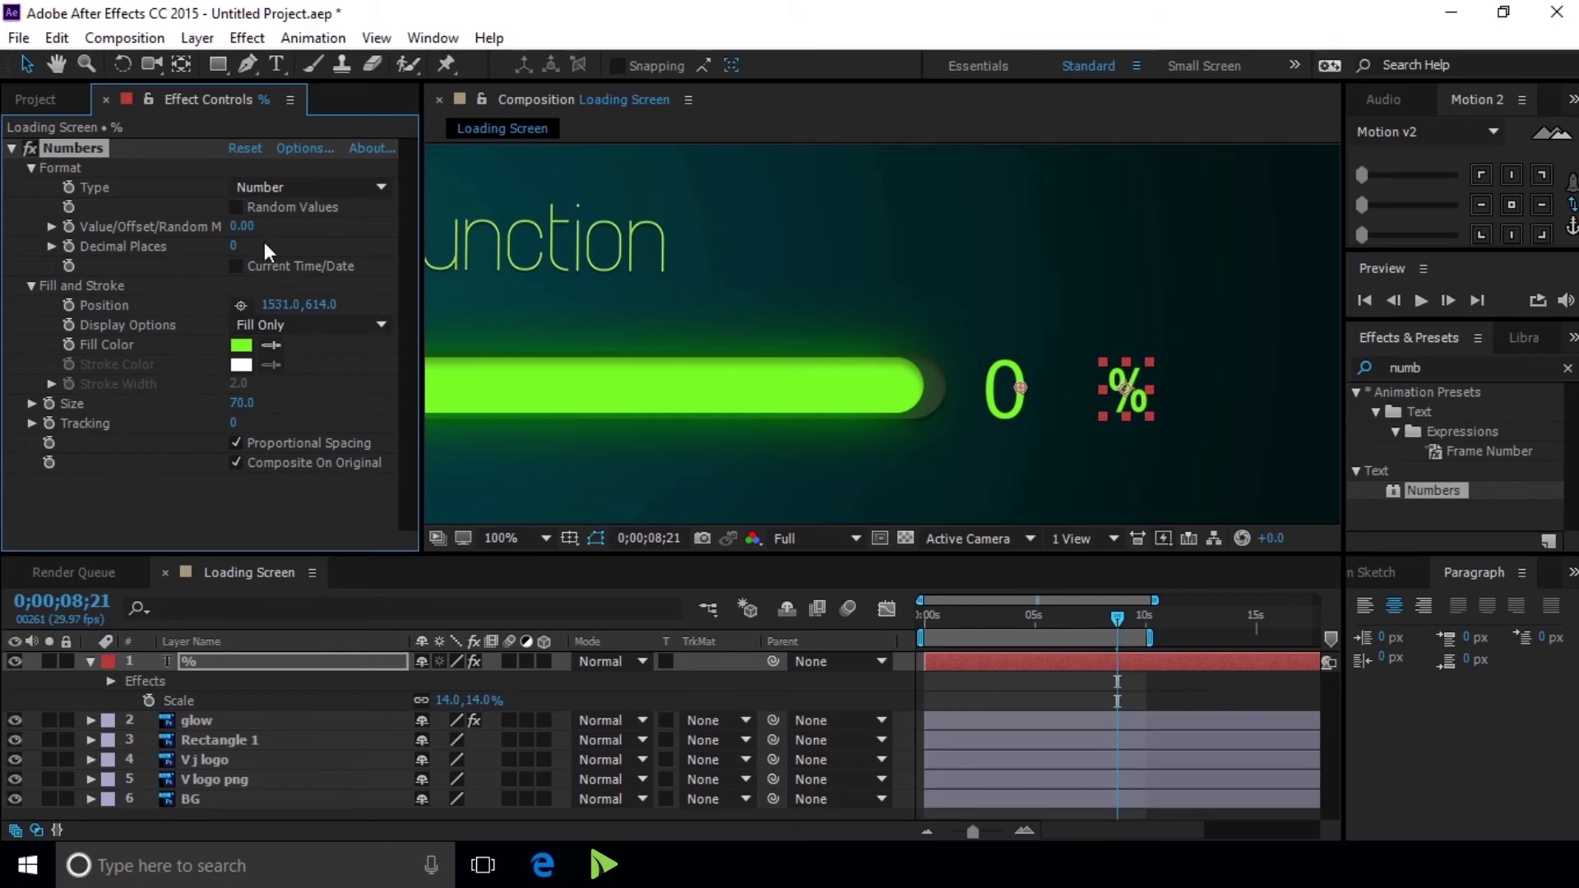
- Raise the counter's maximum to 150, place it left of the % sign, and set size 60
mouse_move(241, 226)
mouse_down()
mouse_move(264, 226)
mouse_move(248, 224)
mouse_up()
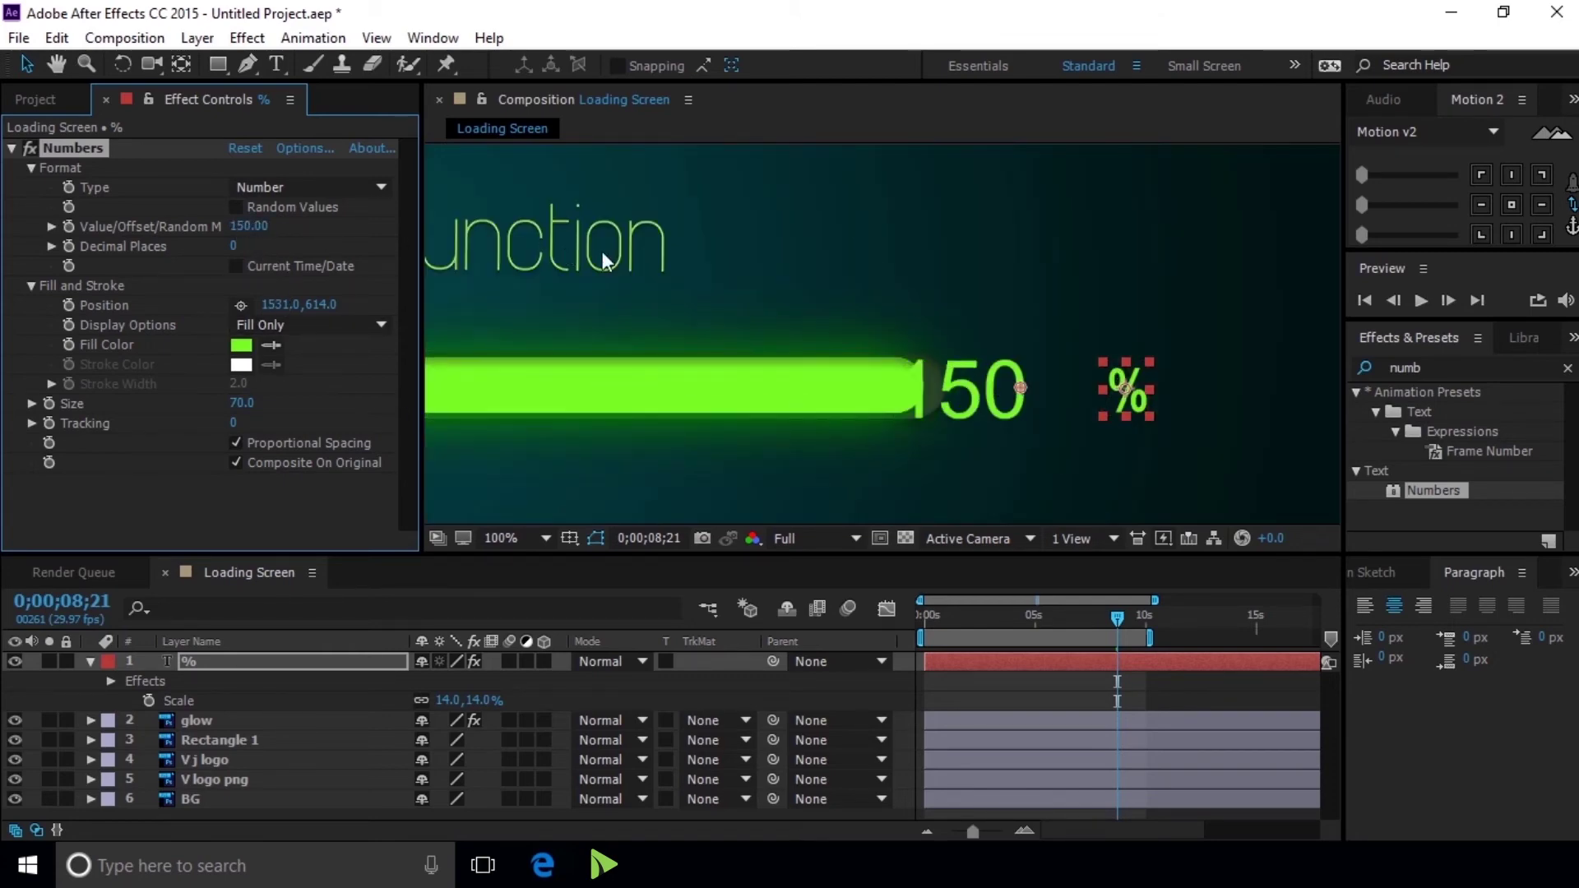
mouse_move(321, 305)
mouse_down()
mouse_move(366, 296)
mouse_move(333, 297)
mouse_up()
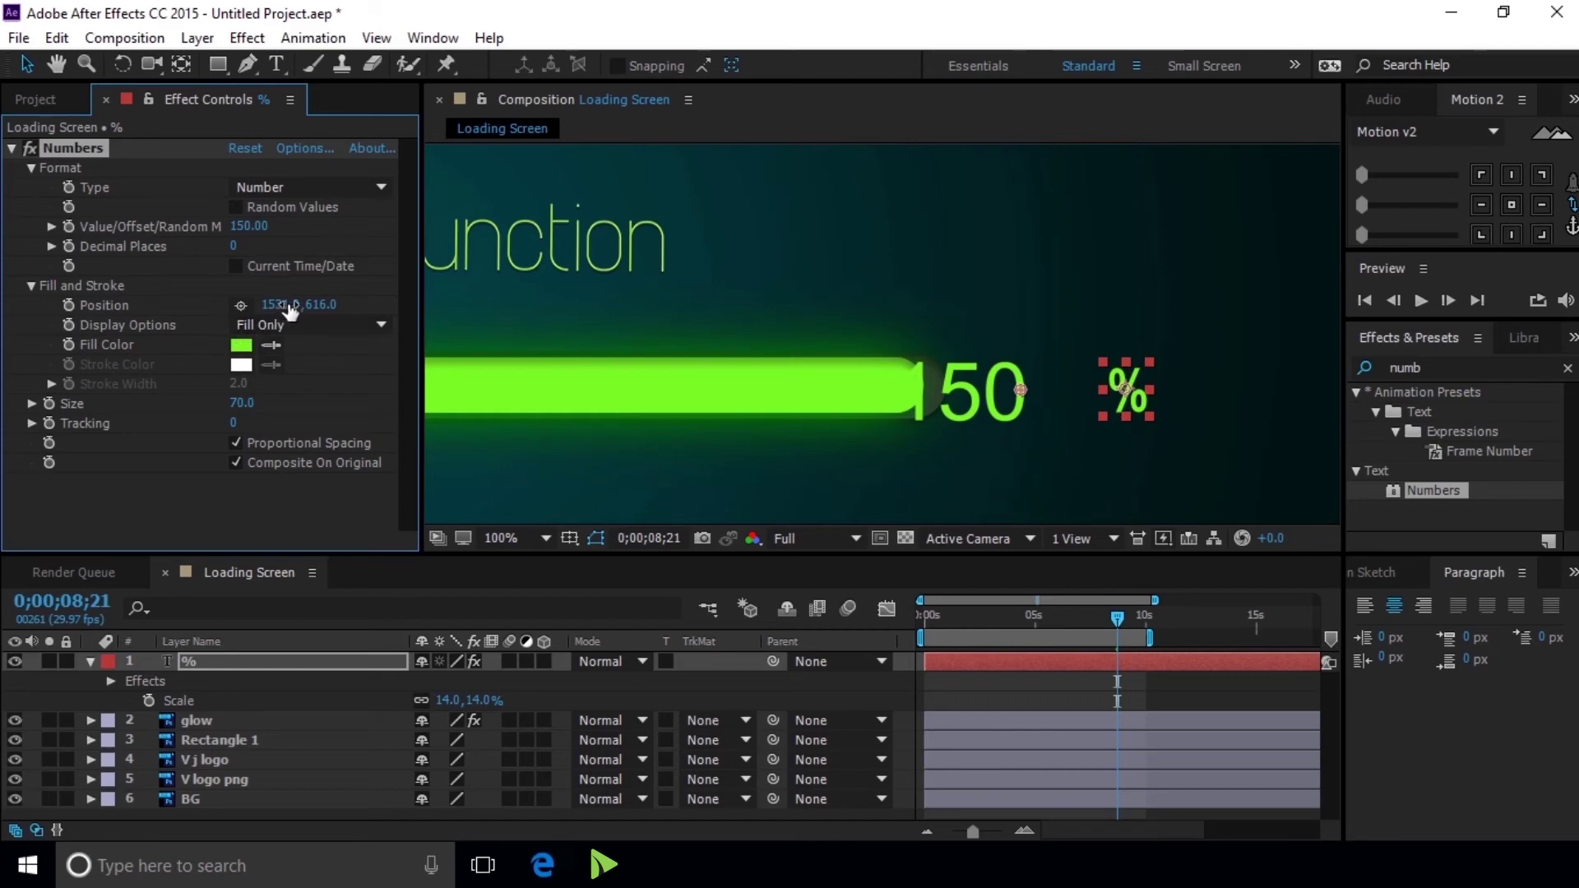
mouse_move(279, 305)
mouse_down()
mouse_move(266, 304)
mouse_move(352, 303)
mouse_up()
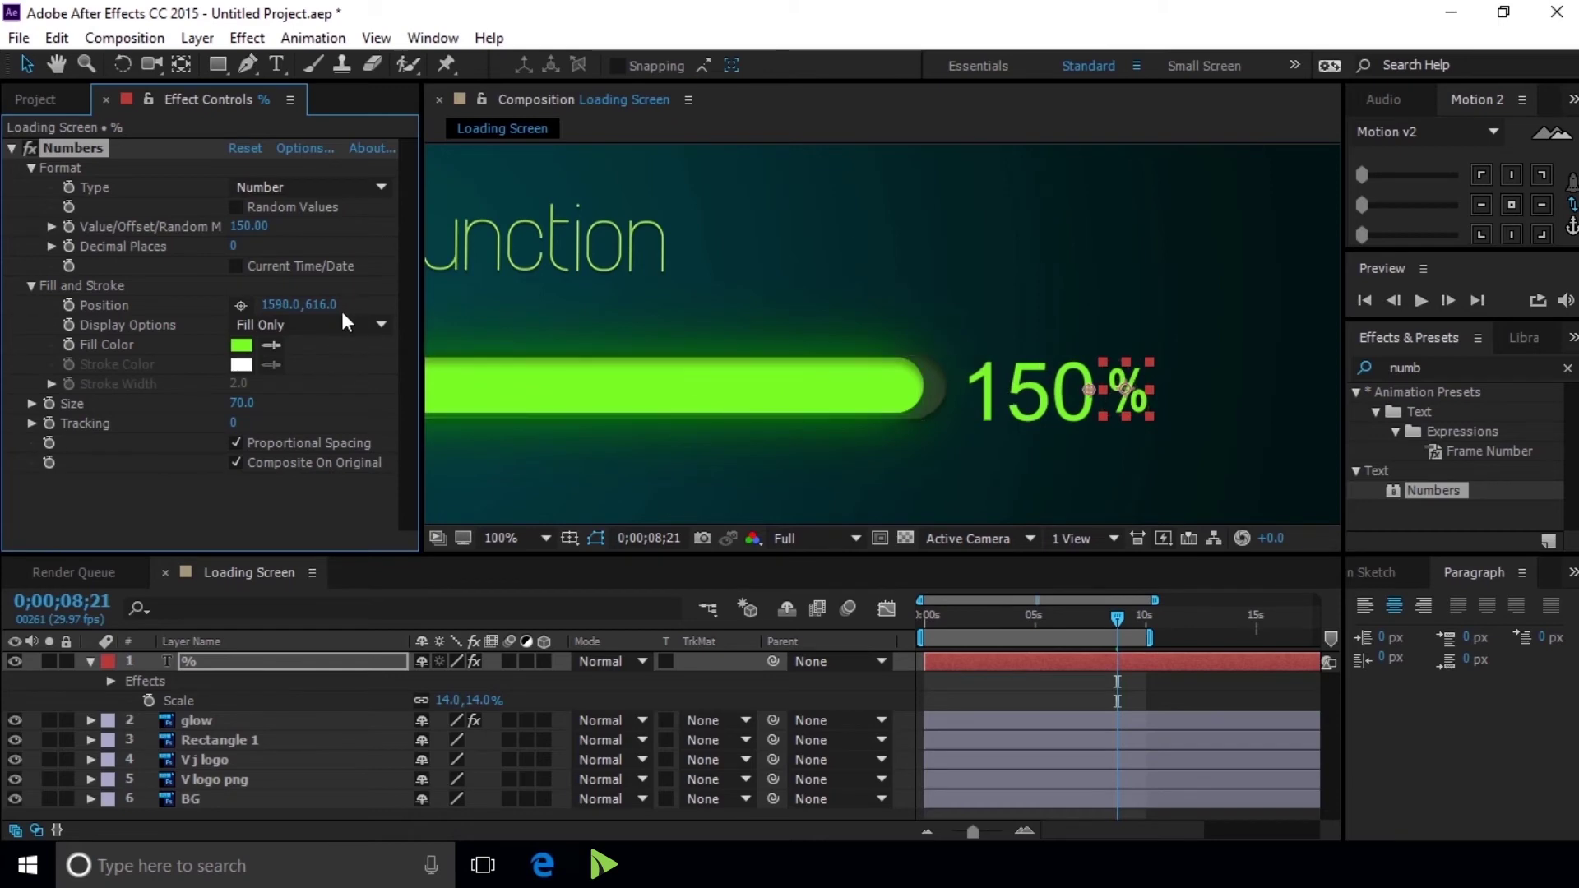
click(242, 403)
text(65)
key(Return)
click(240, 404)
text(60)
key(Return)
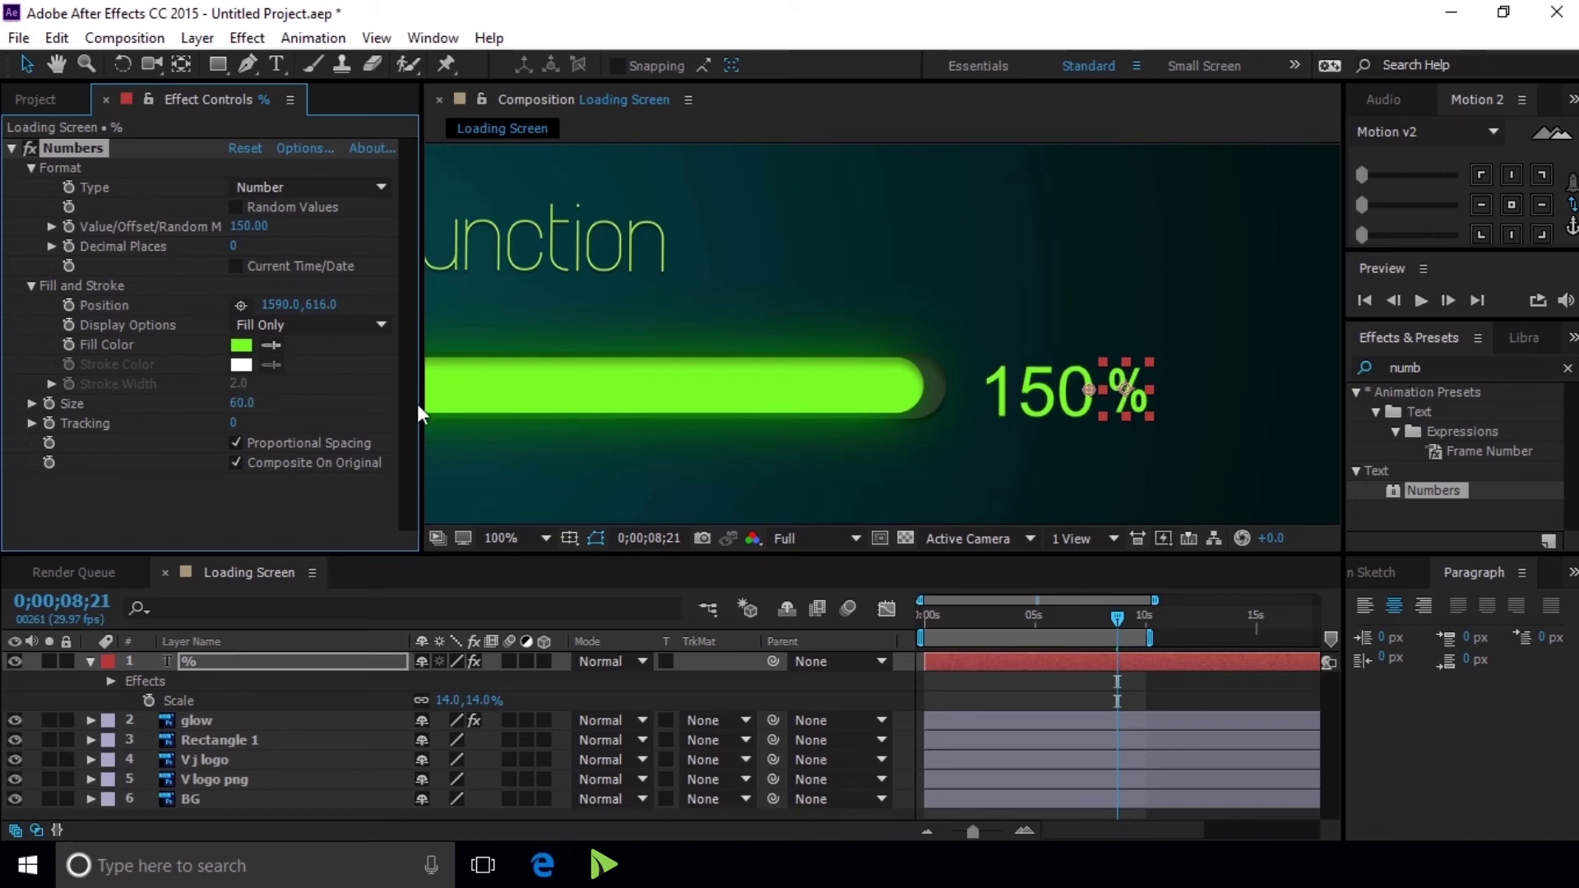
scroll(1125, 317, down, 2)
click(1265, 357)
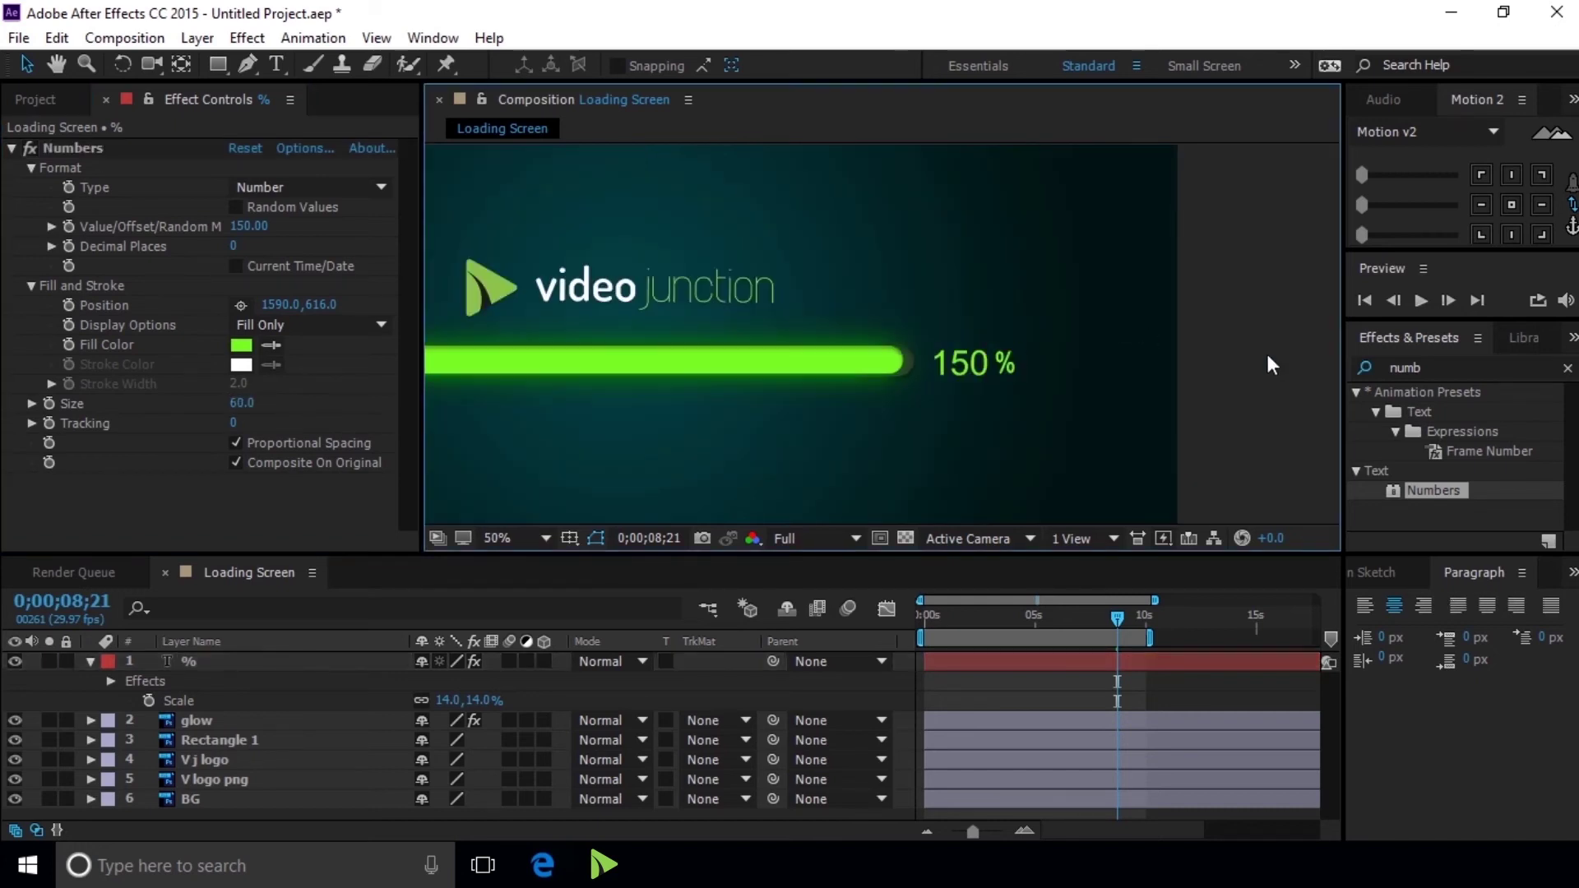
- Reveal the glow bar layer's keyframed mask properties and return to frame 0
scroll(866, 343, down, 1)
scroll(802, 236, up, 2)
scroll(940, 265, up, 1)
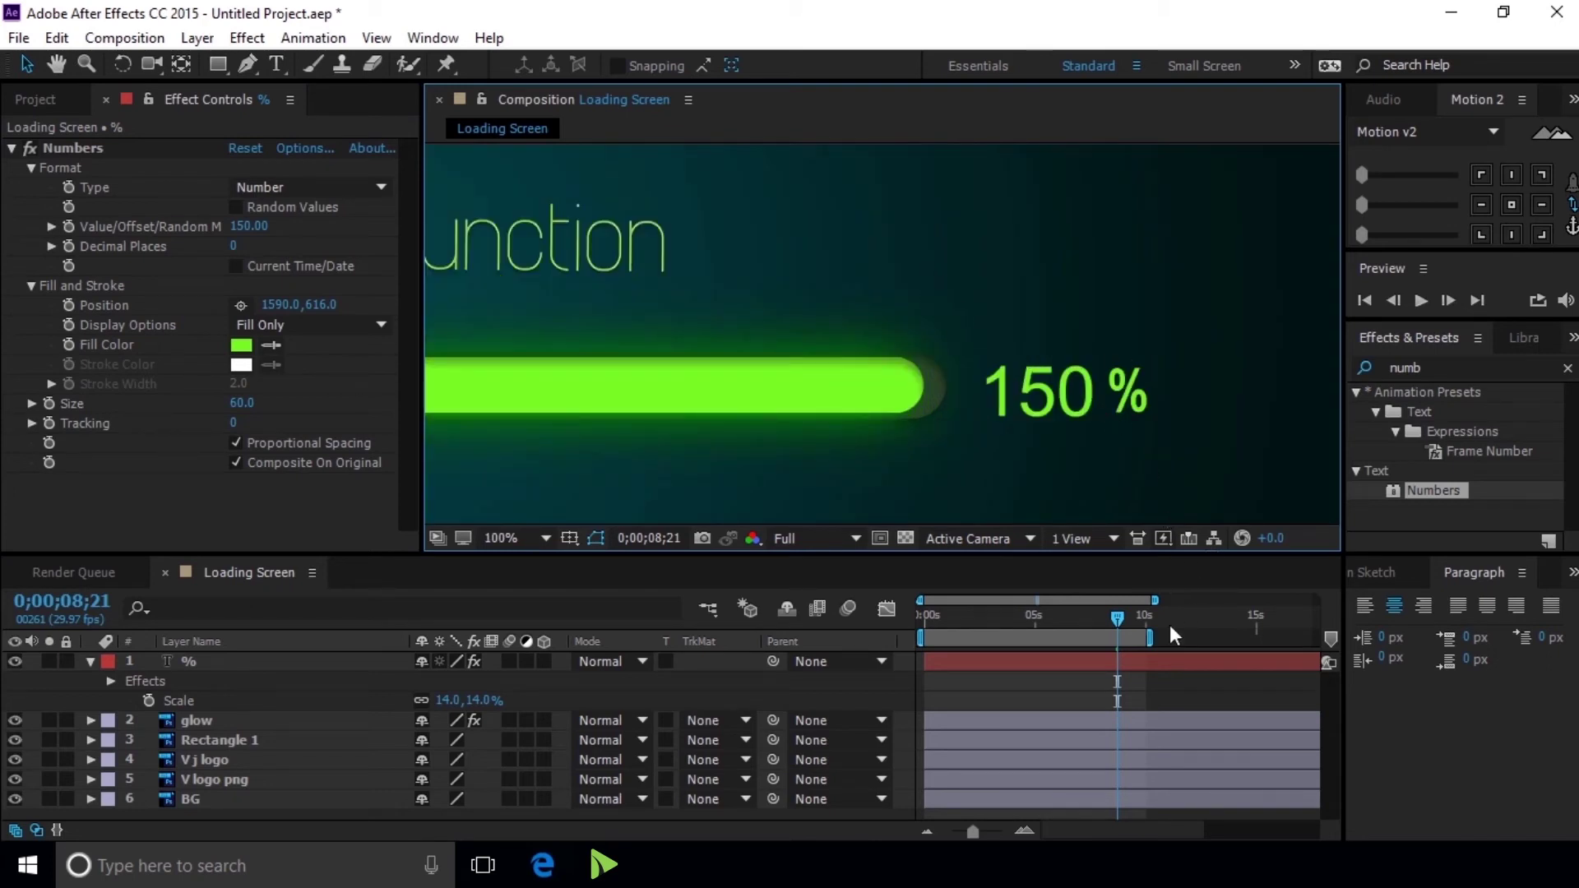
click(224, 720)
key(u)
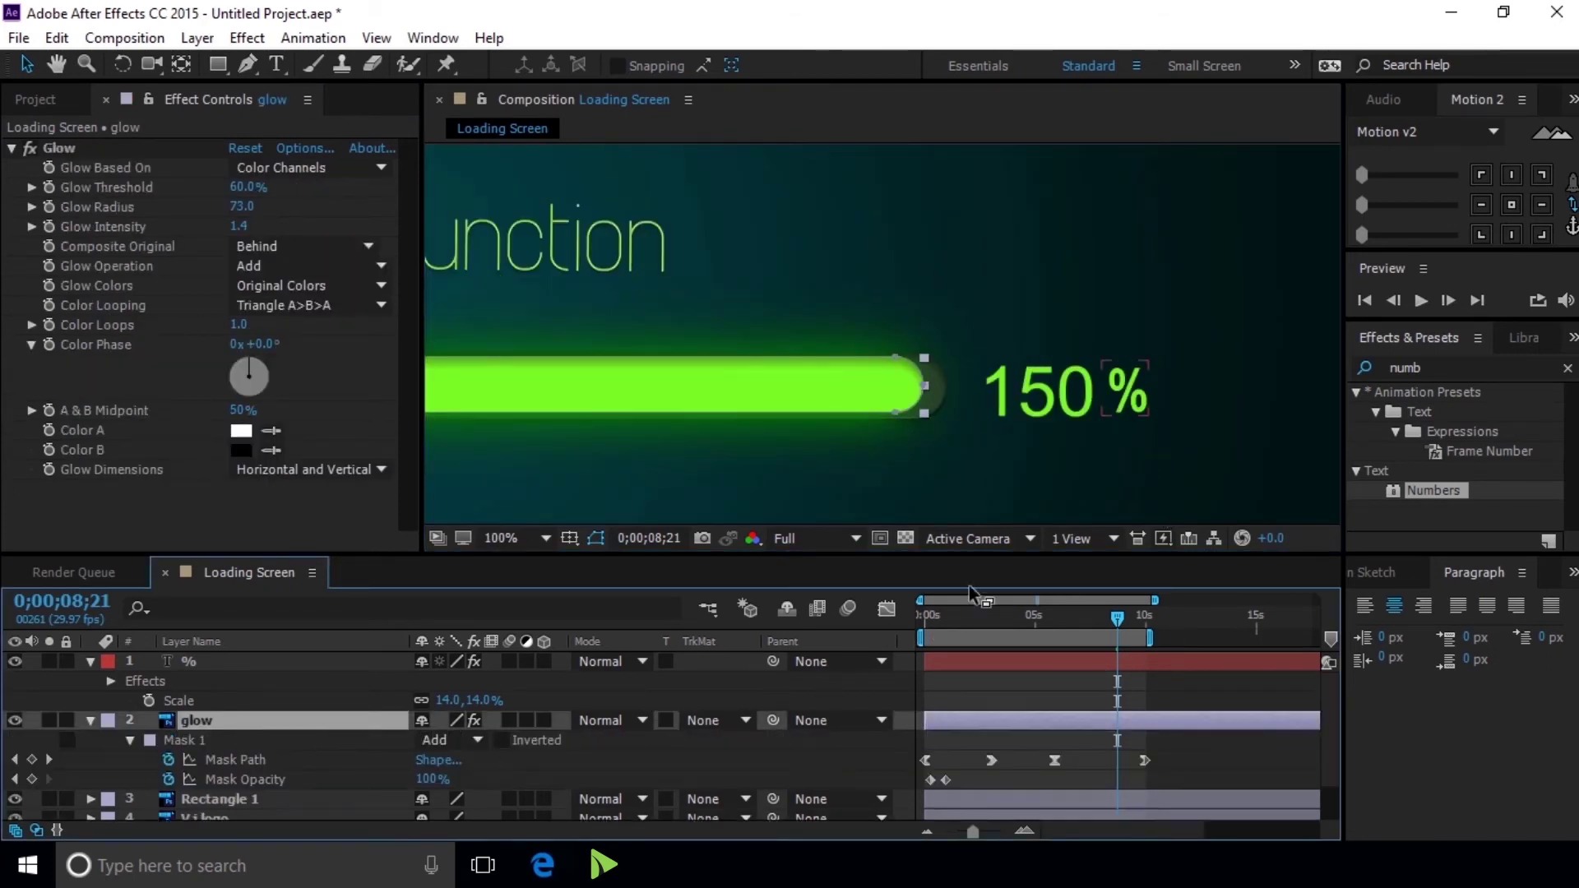
click(1374, 302)
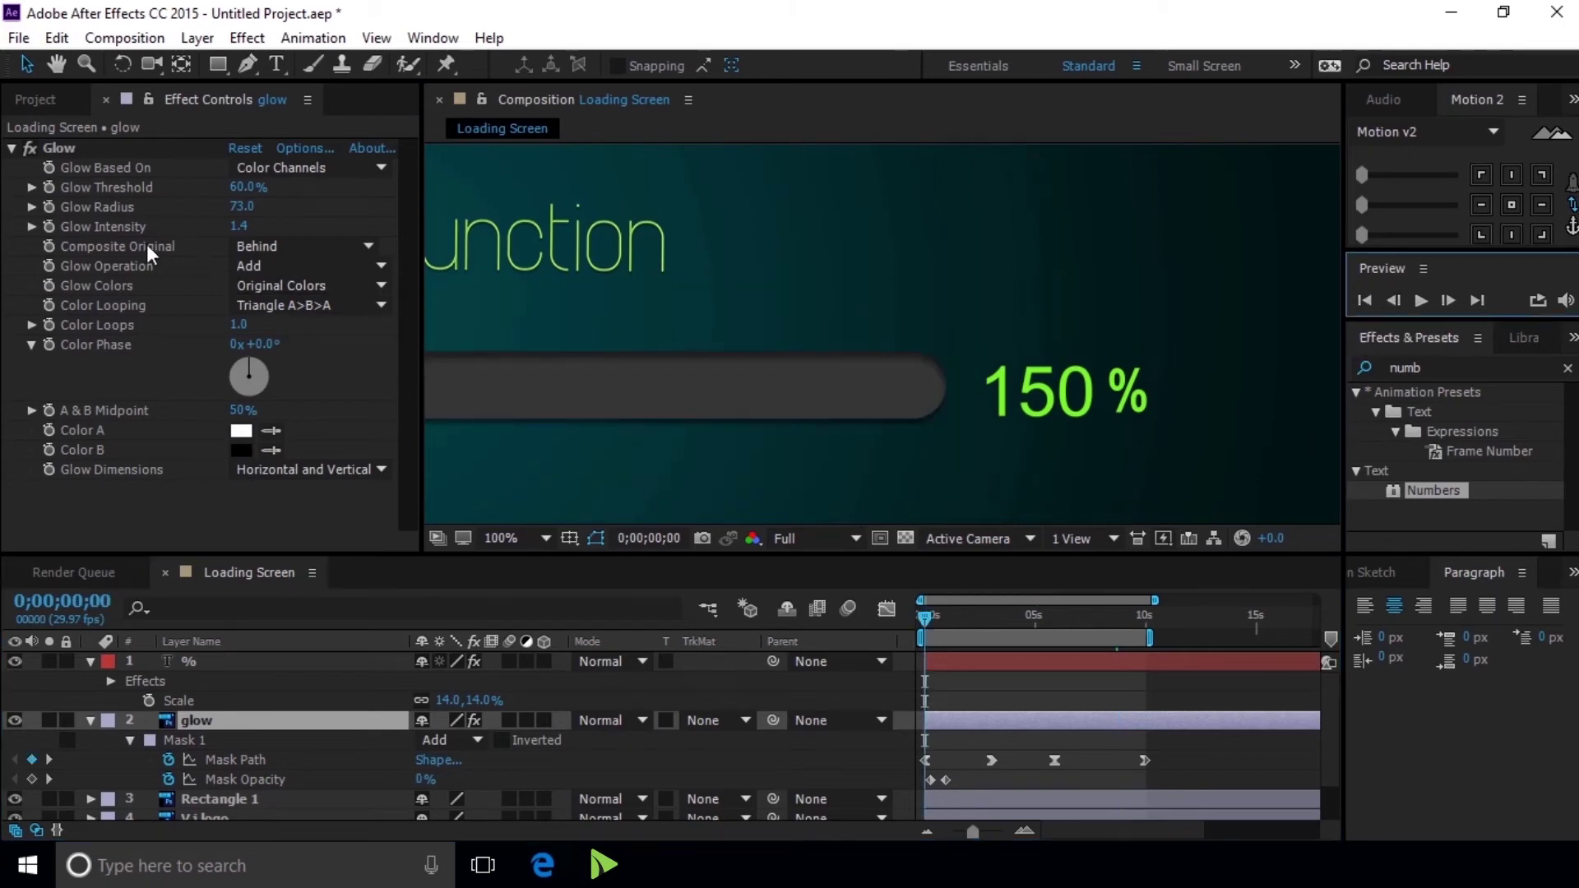
- Set the % layer's Numbers Value/Offset/Random Max to 0 at the first frame
click(205, 661)
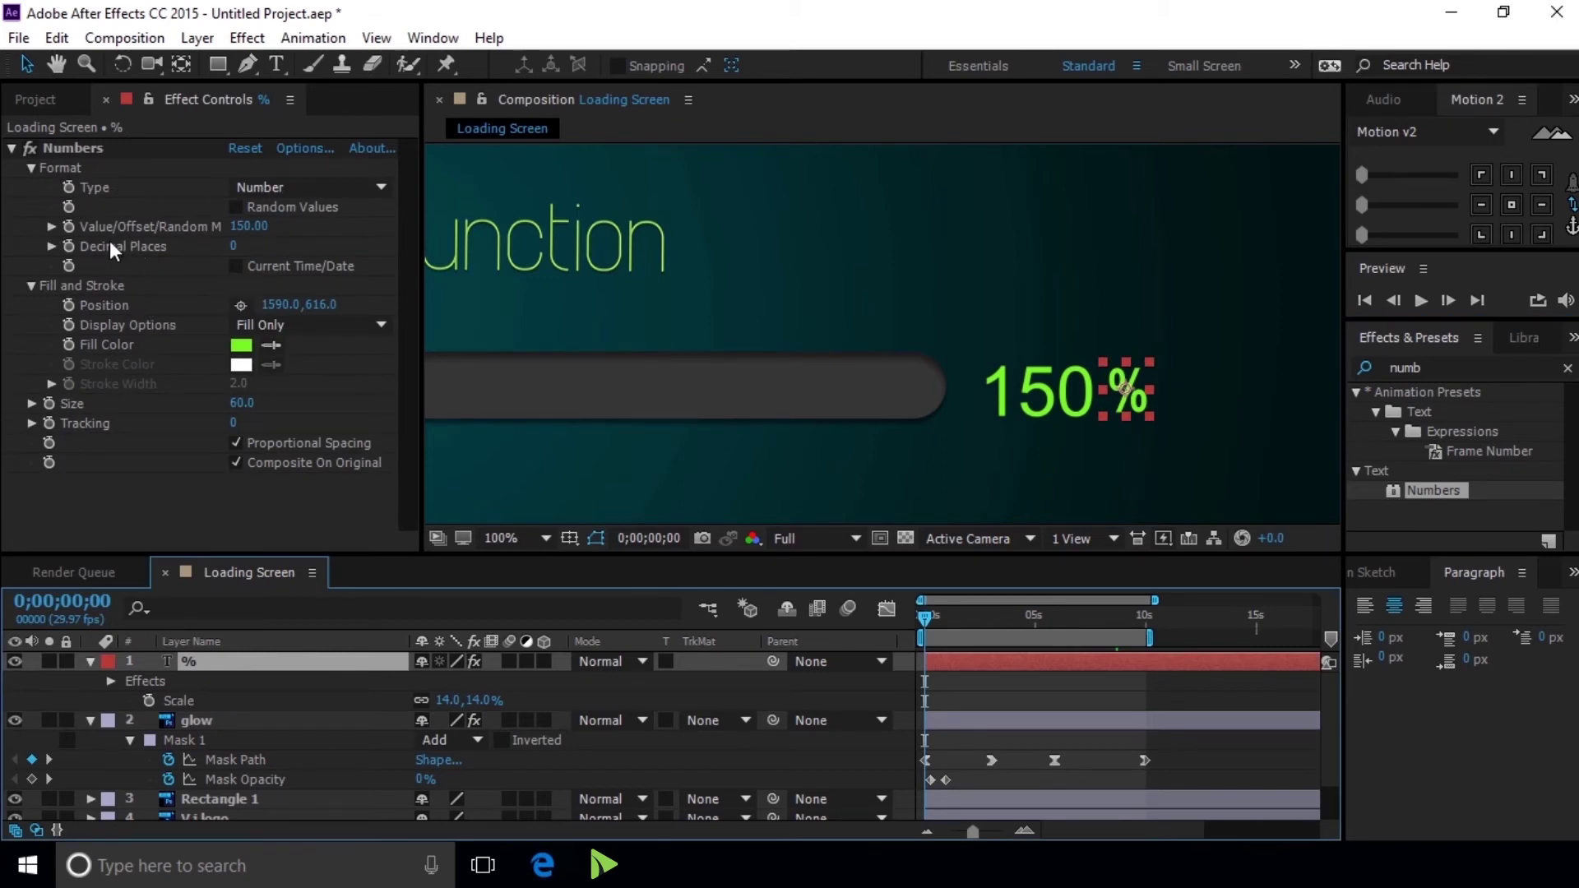
click(72, 226)
click(249, 226)
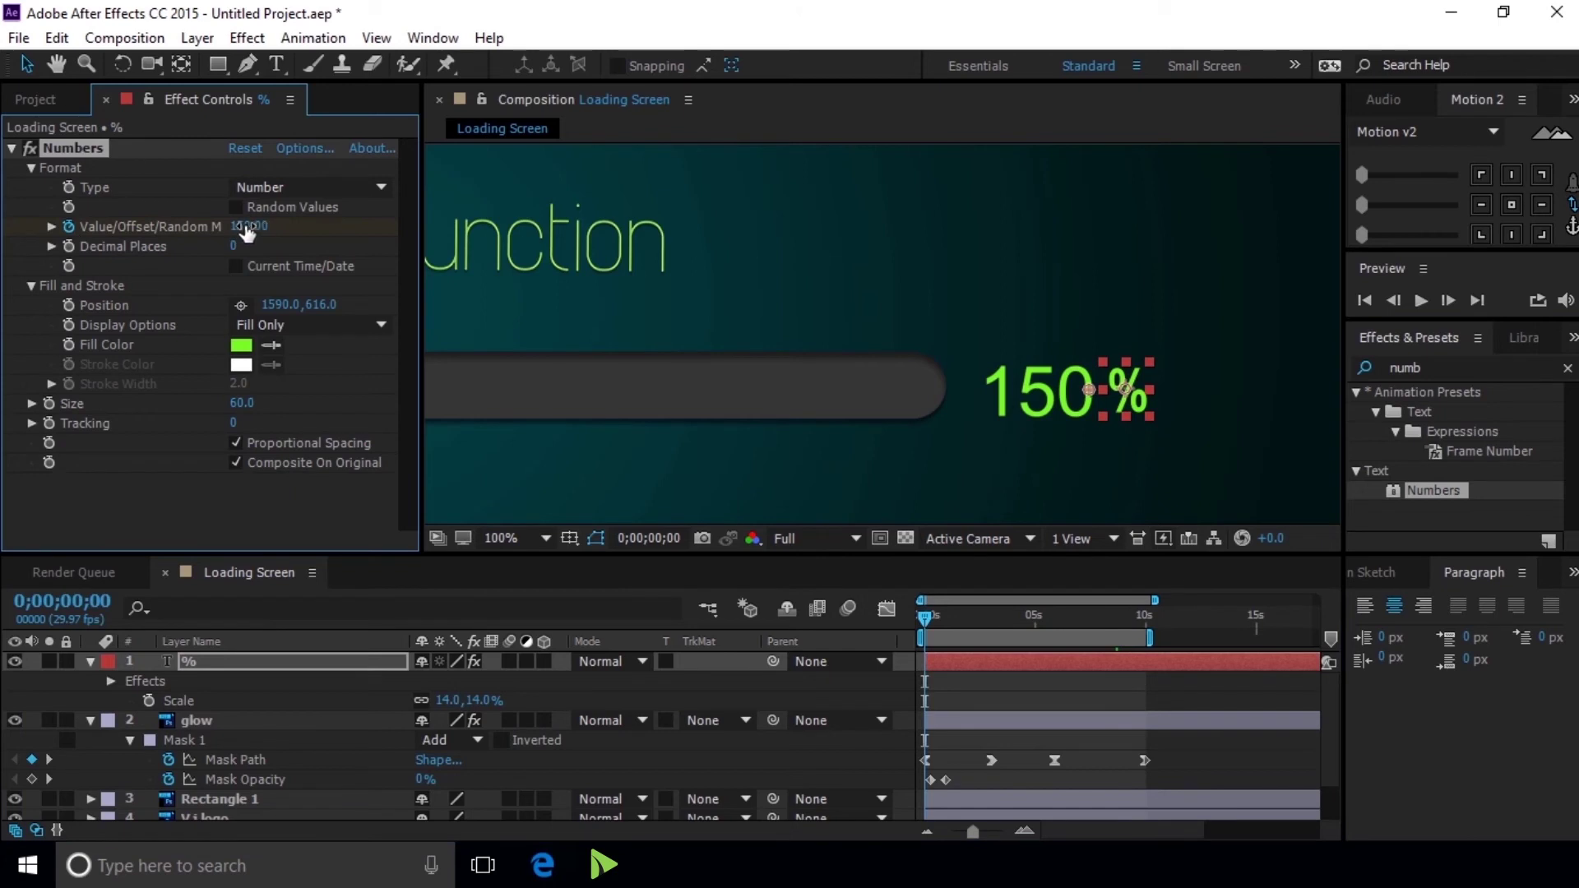
text(0)
key(Return)
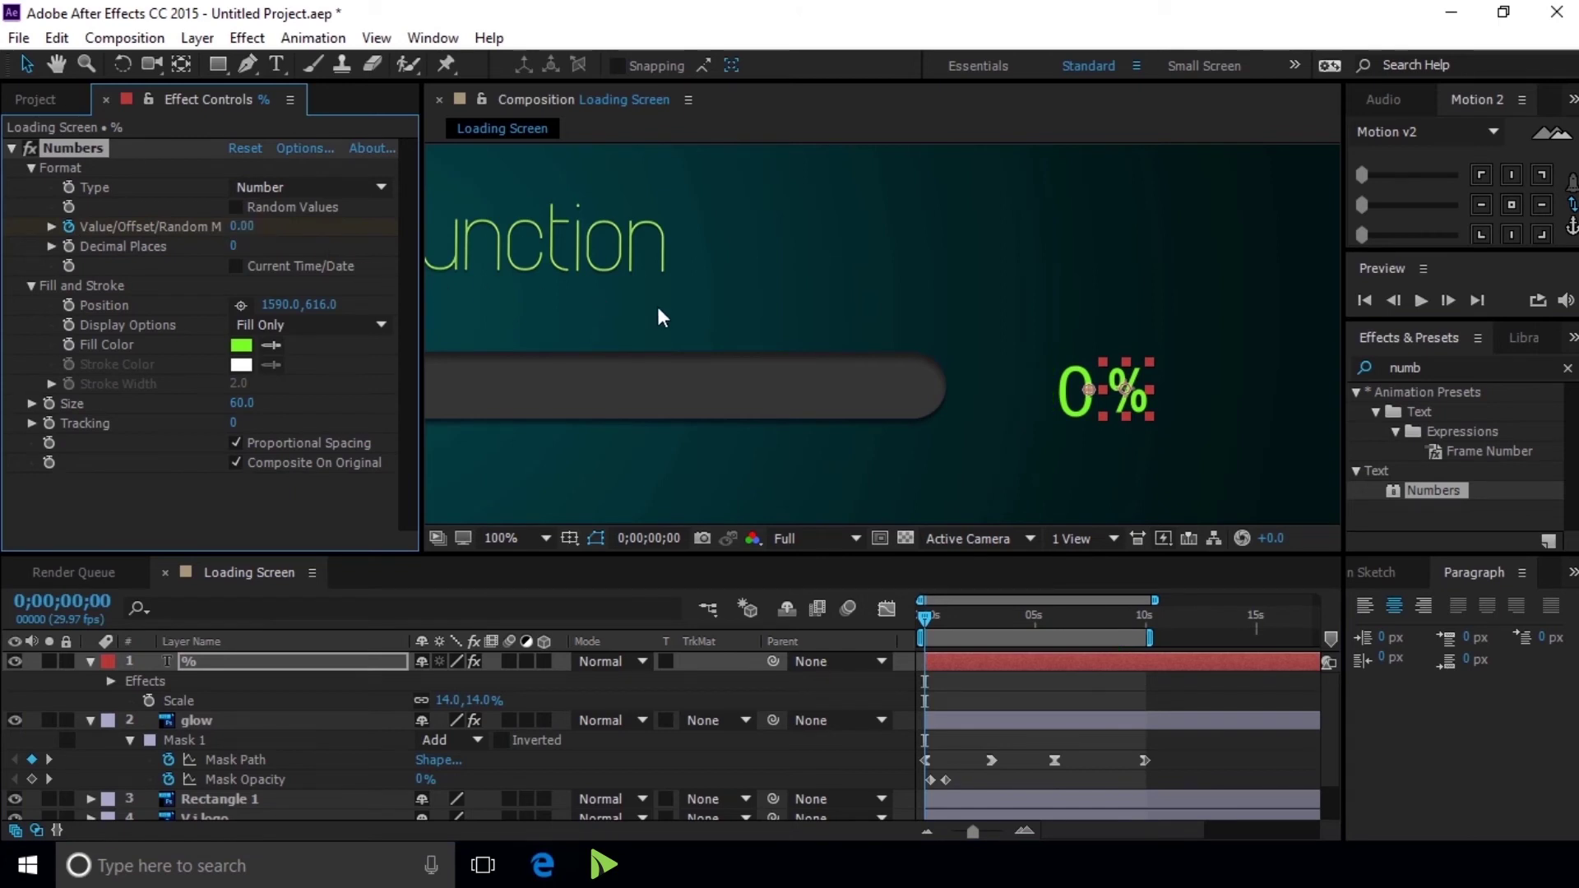
- Set the counter's Value/Offset/Random Max to 100 at the bar's 10-second mask keyframe
drag(926, 619, 1006, 618)
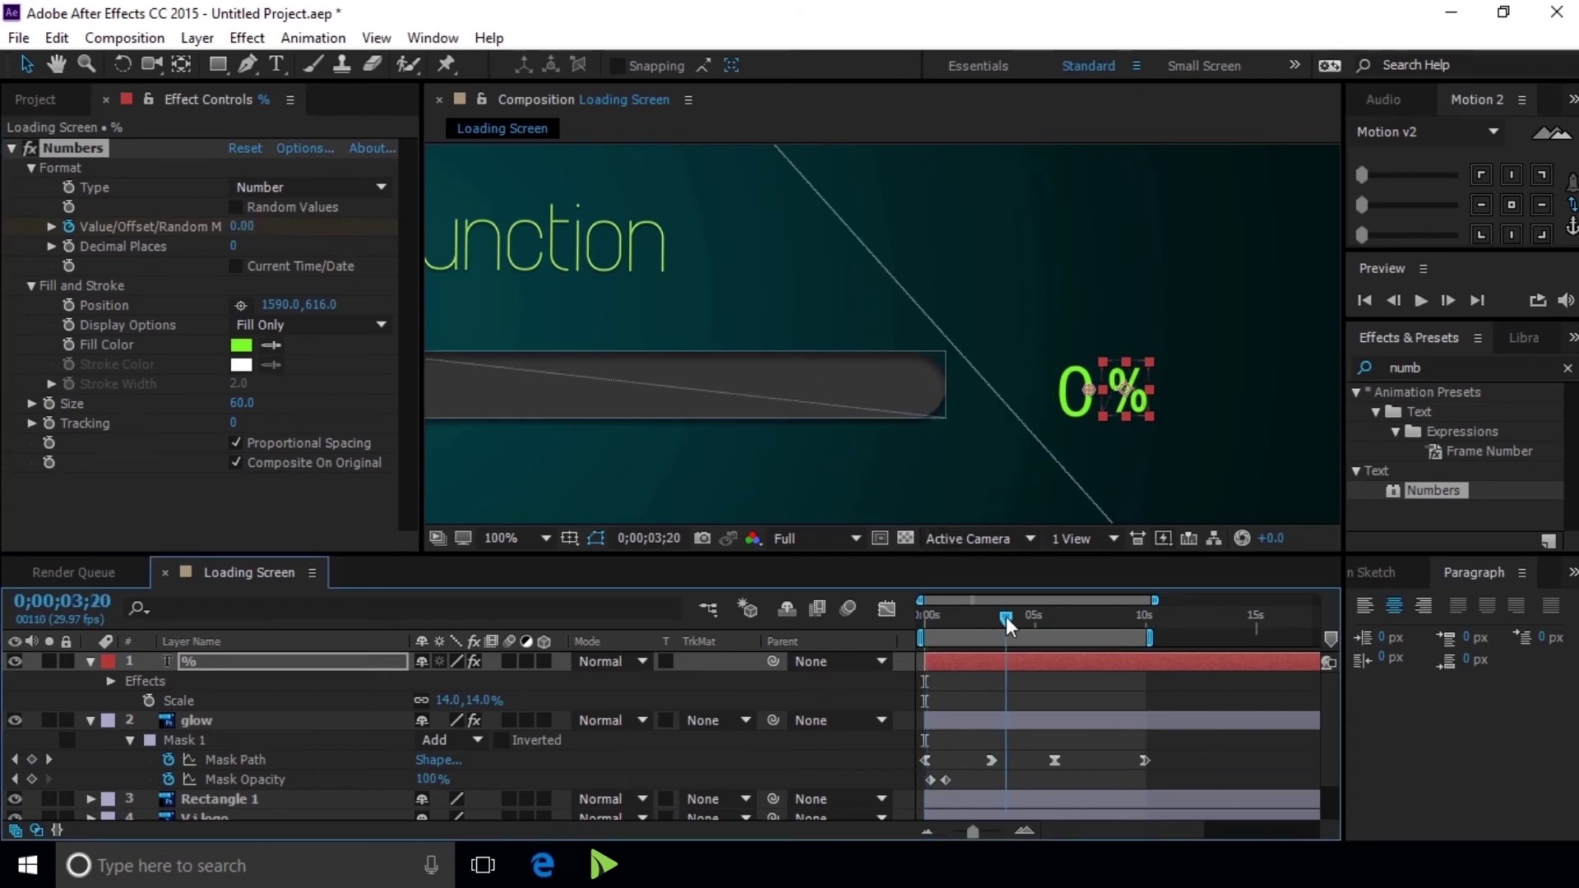
click(48, 762)
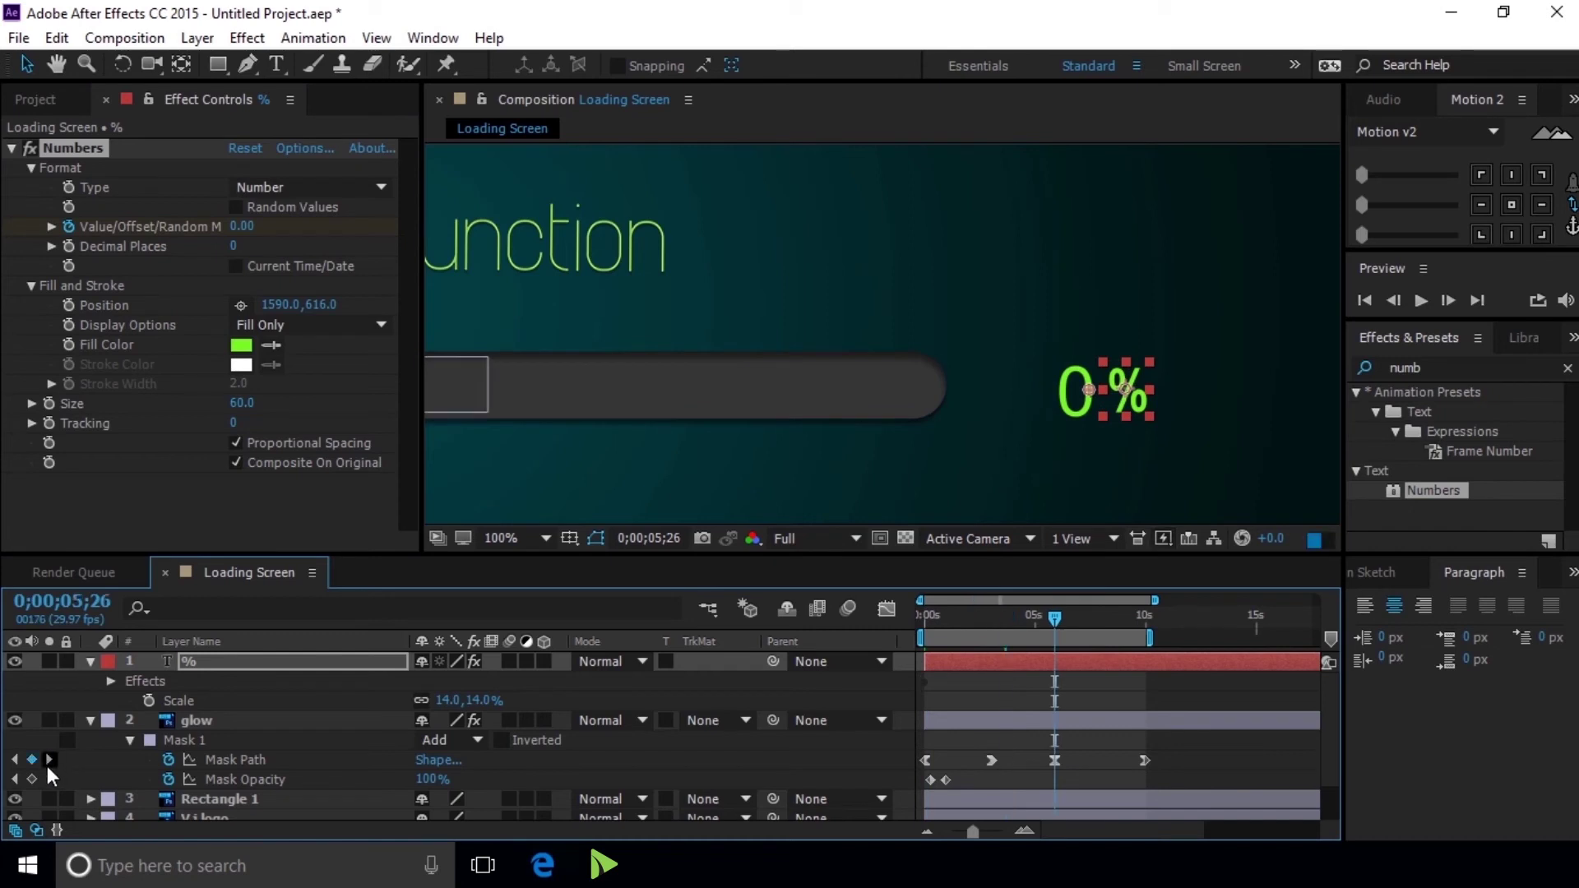
click(48, 762)
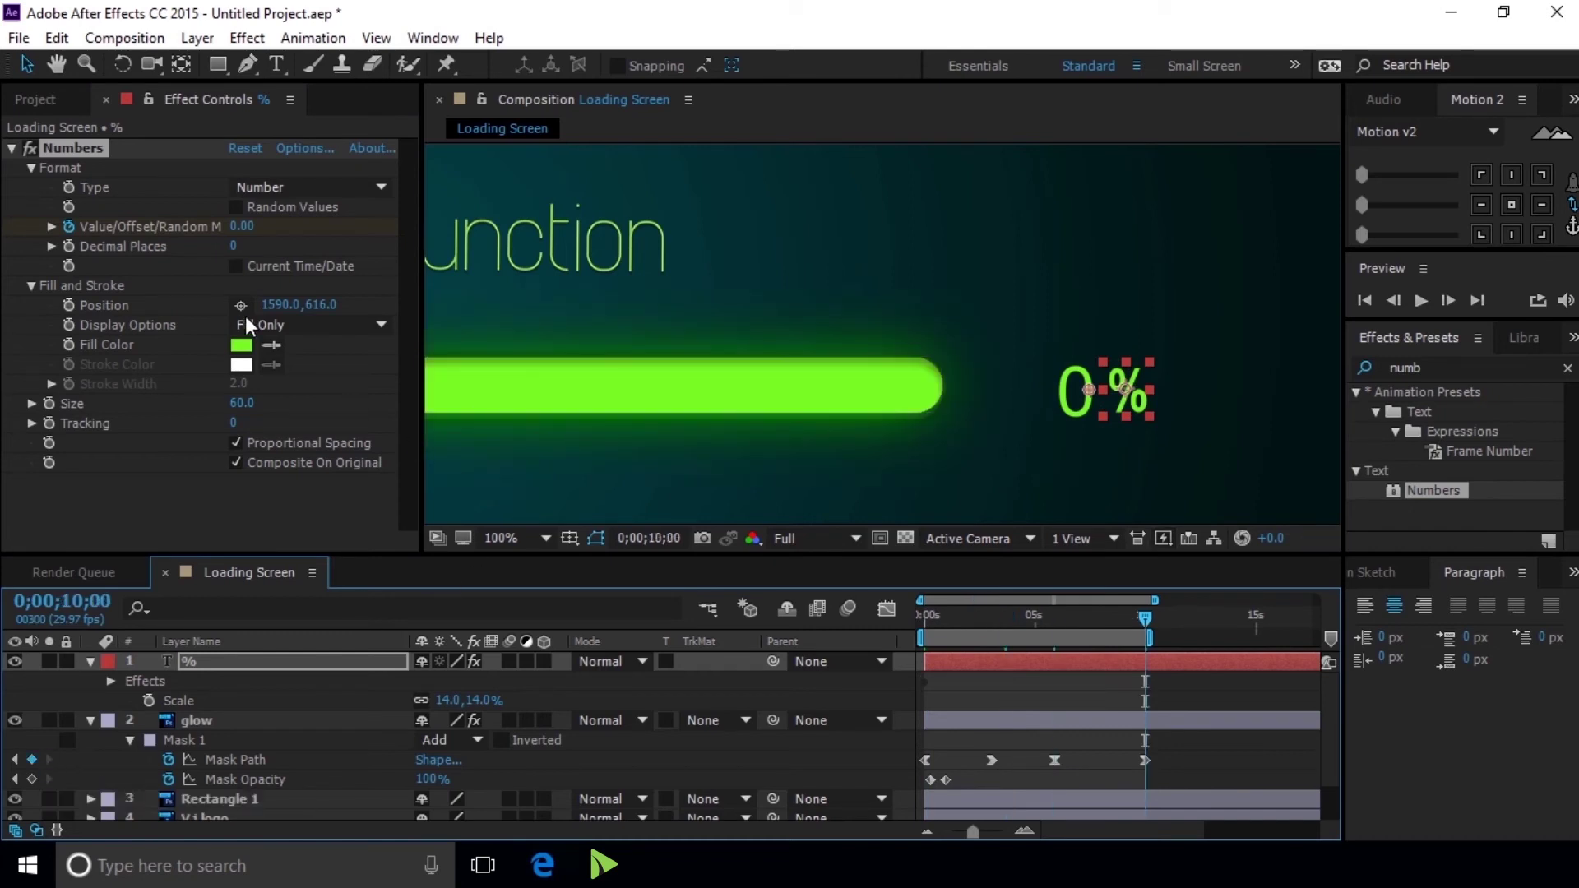
click(241, 226)
text(100)
key(Return)
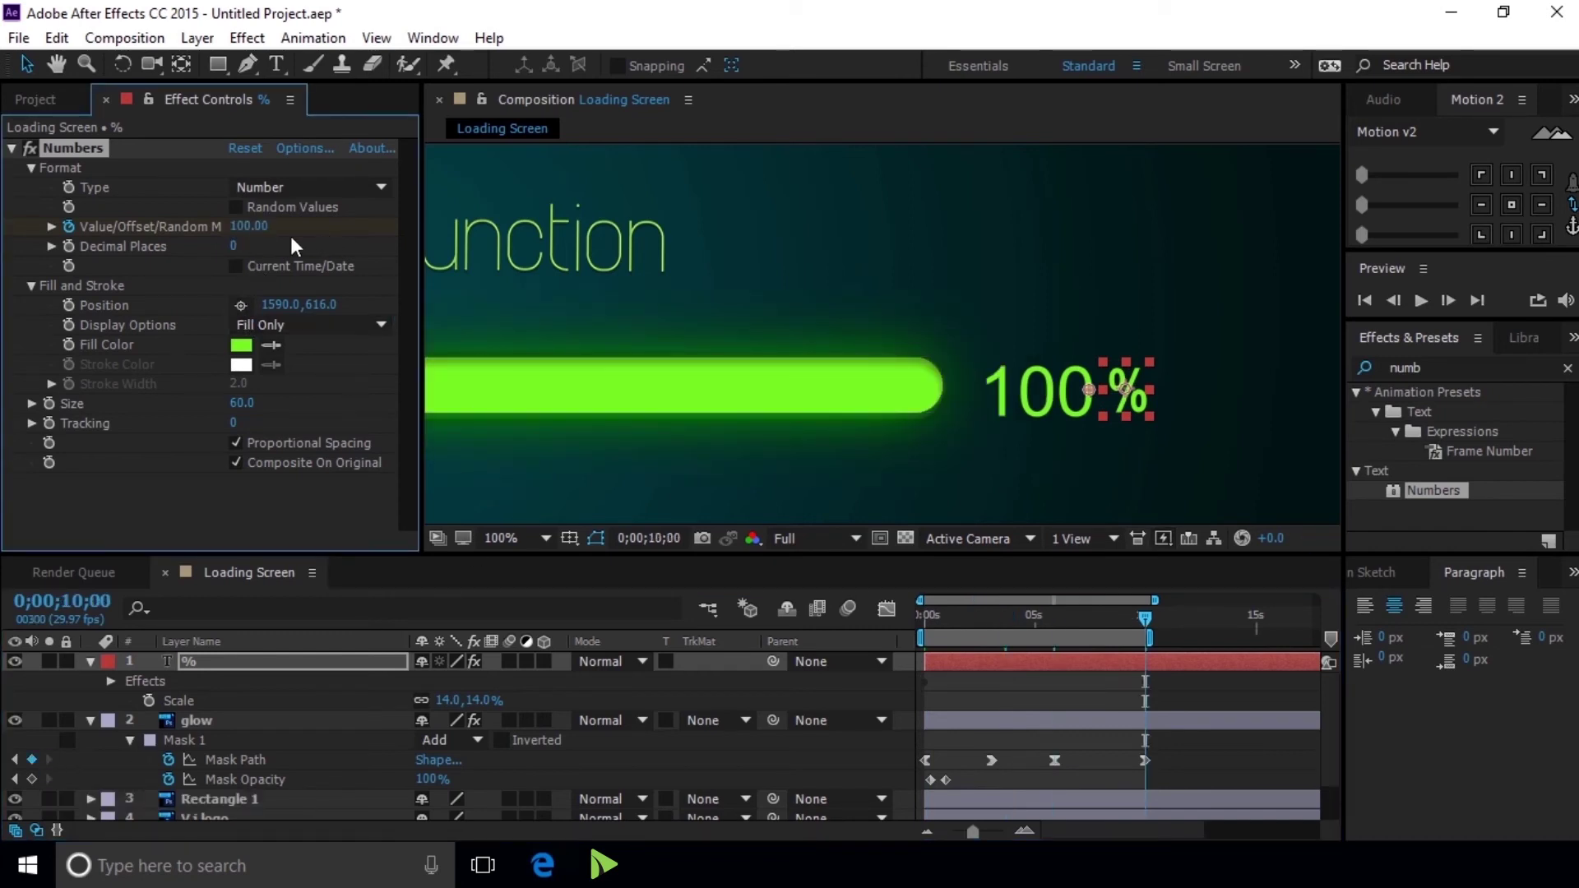
- Show only the counter's value keyframes and add extra ones at 5;26 and 3;01
click(974, 669)
key(u)
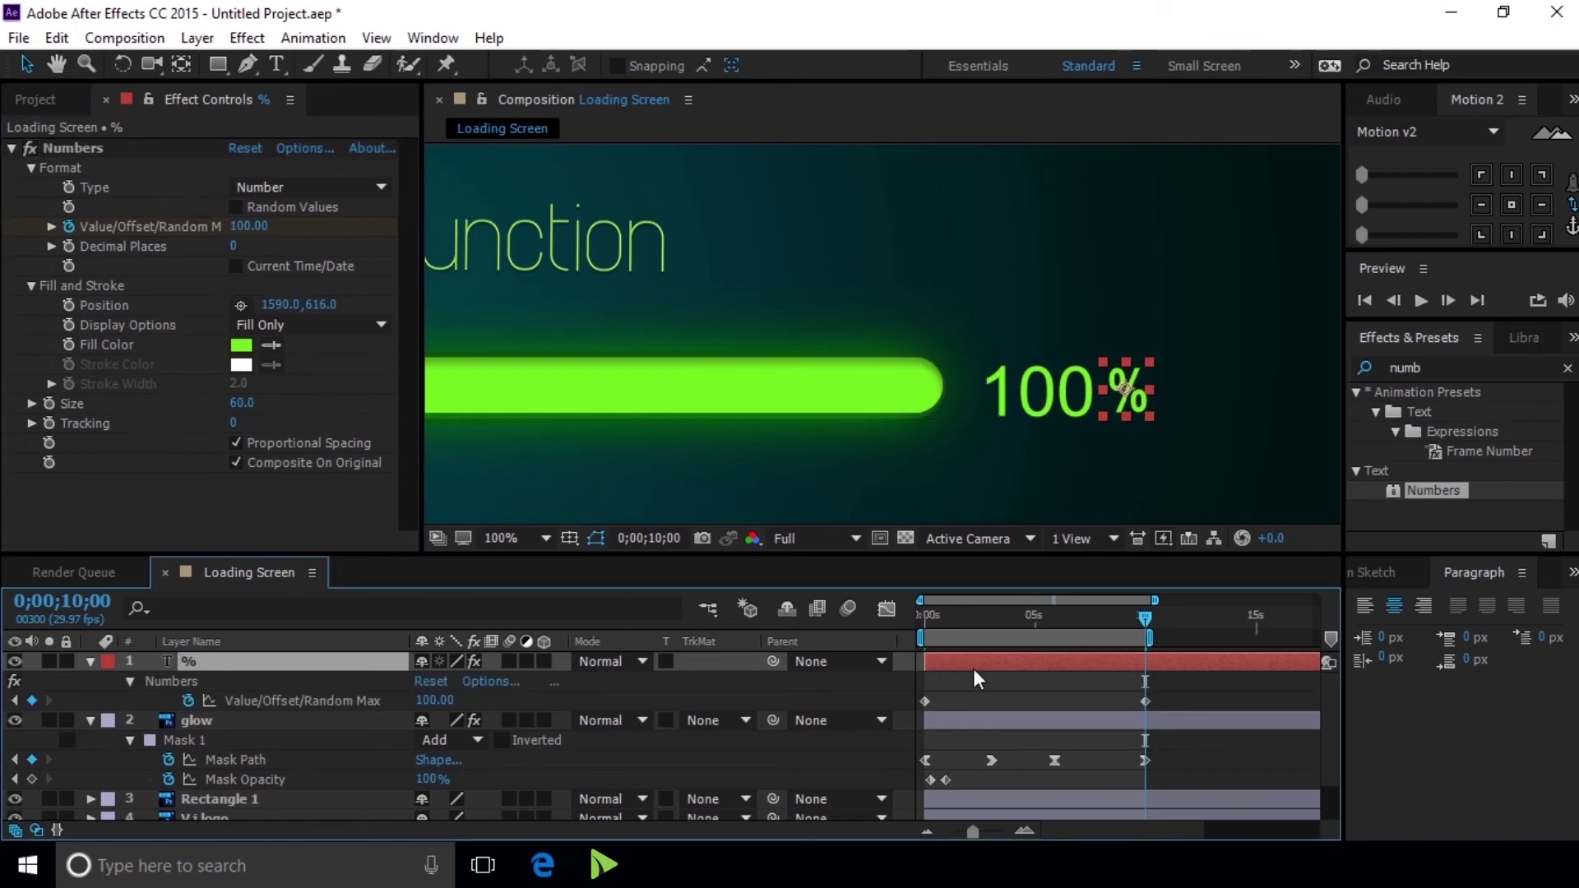
drag(1148, 615, 1104, 615)
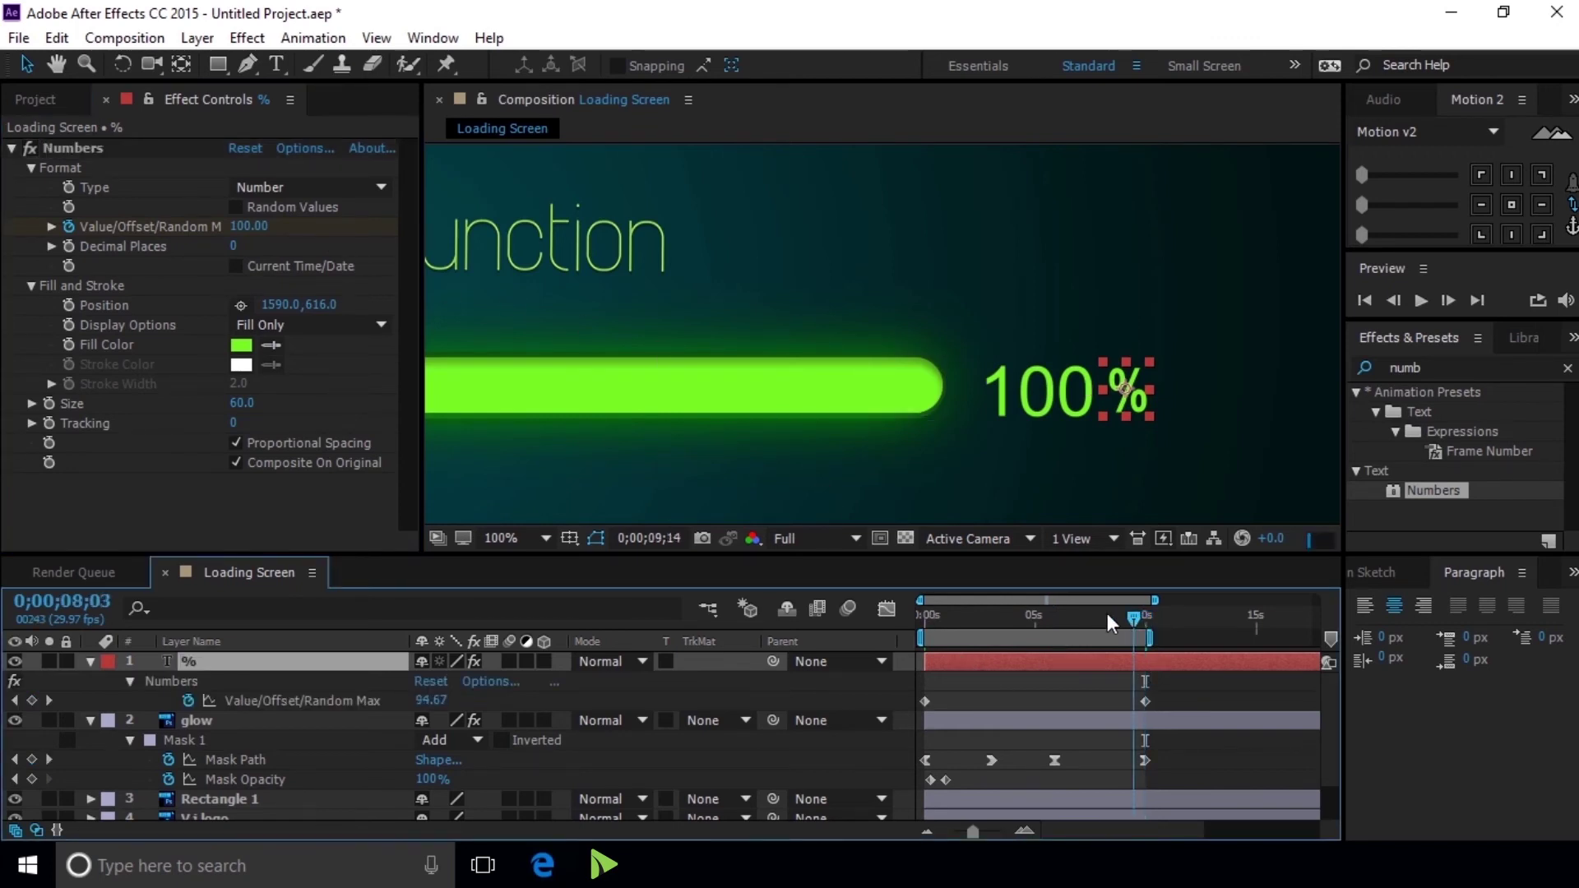
click(15, 760)
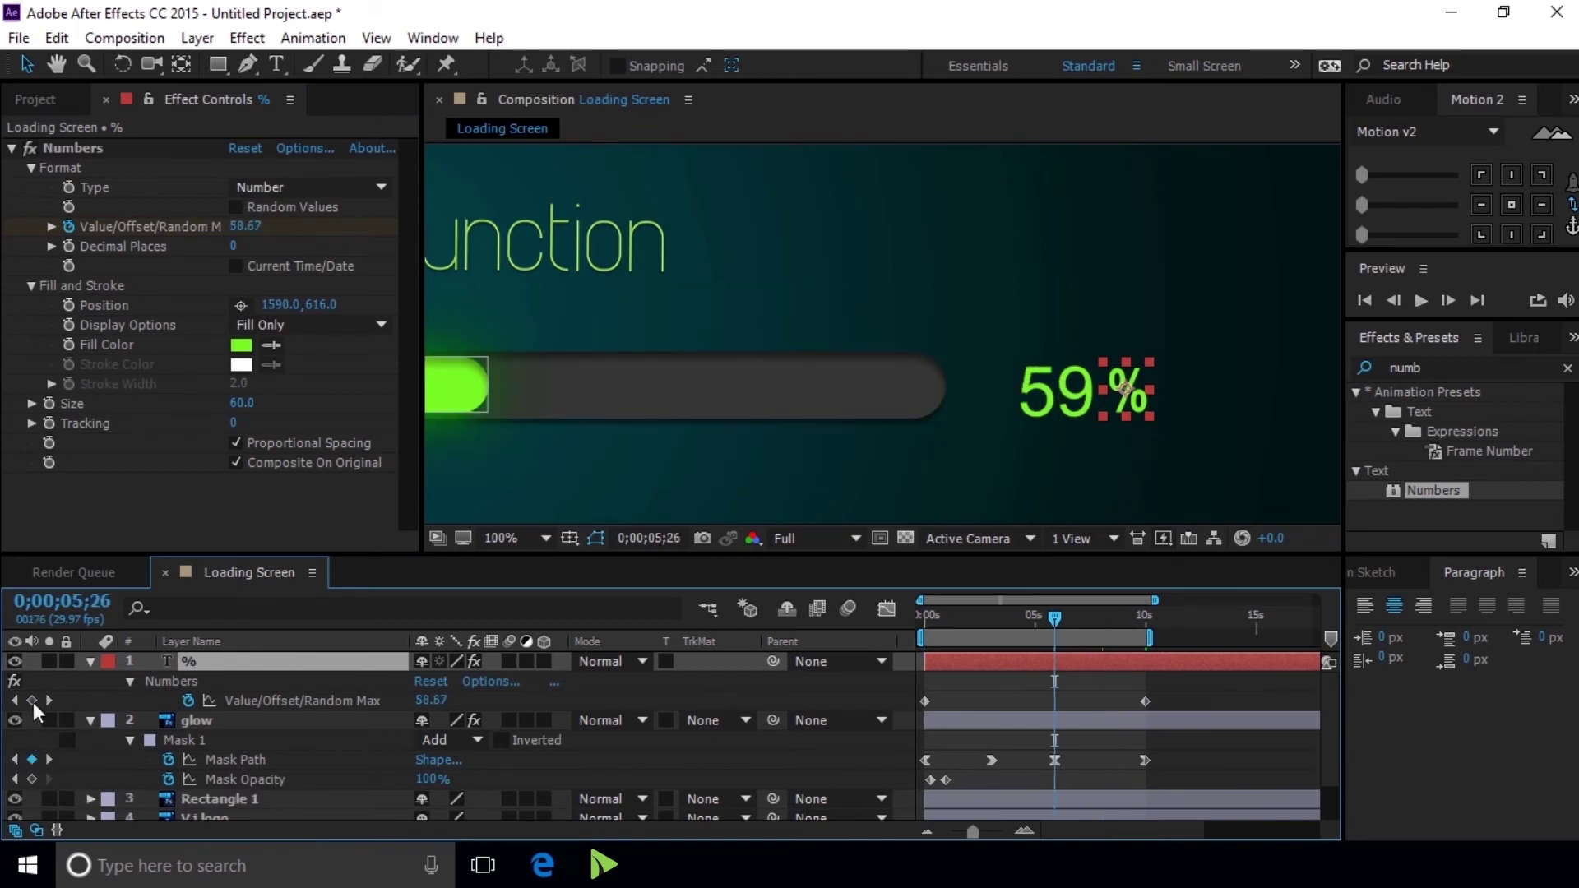
click(32, 700)
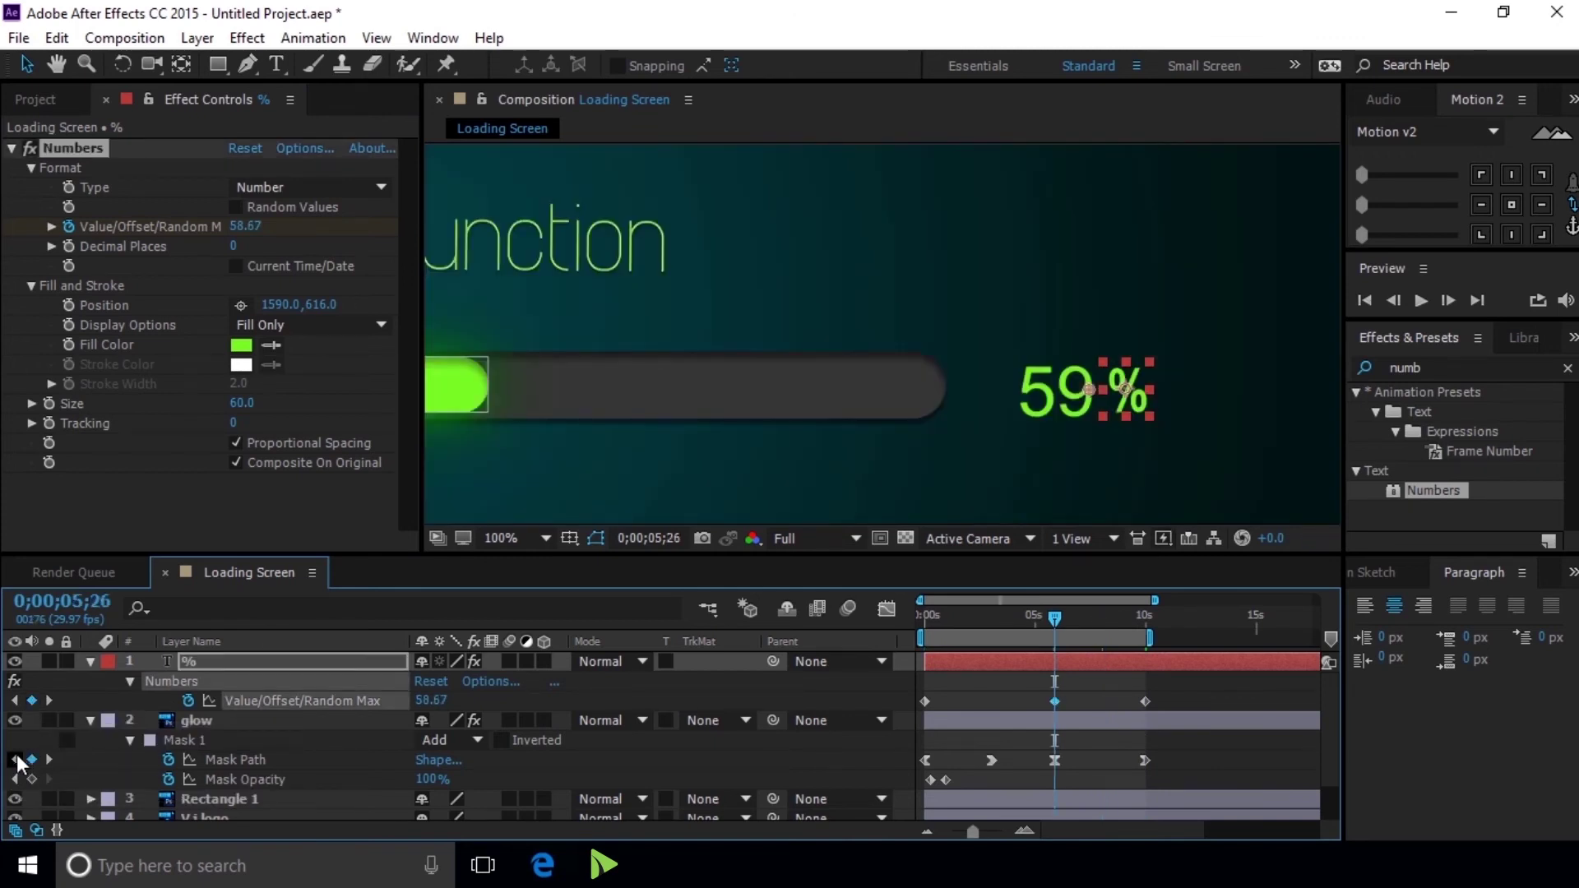
click(15, 760)
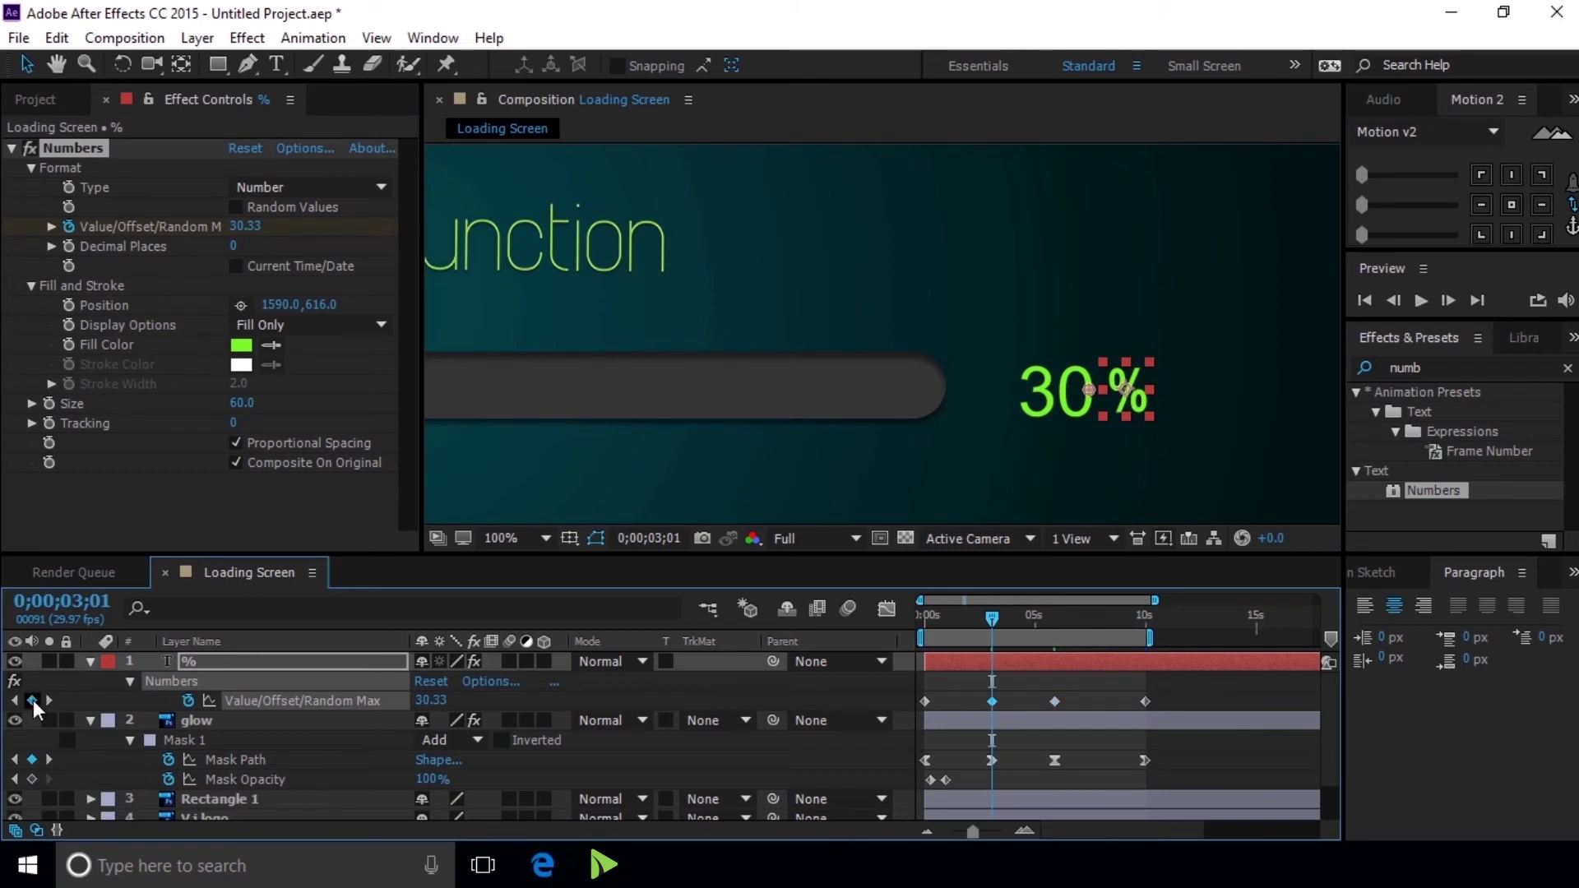
right_click(926, 701)
- Apply Easy Ease In and Easy Ease Out to the first and 3;01 counter keyframes
mouse_move(997, 684)
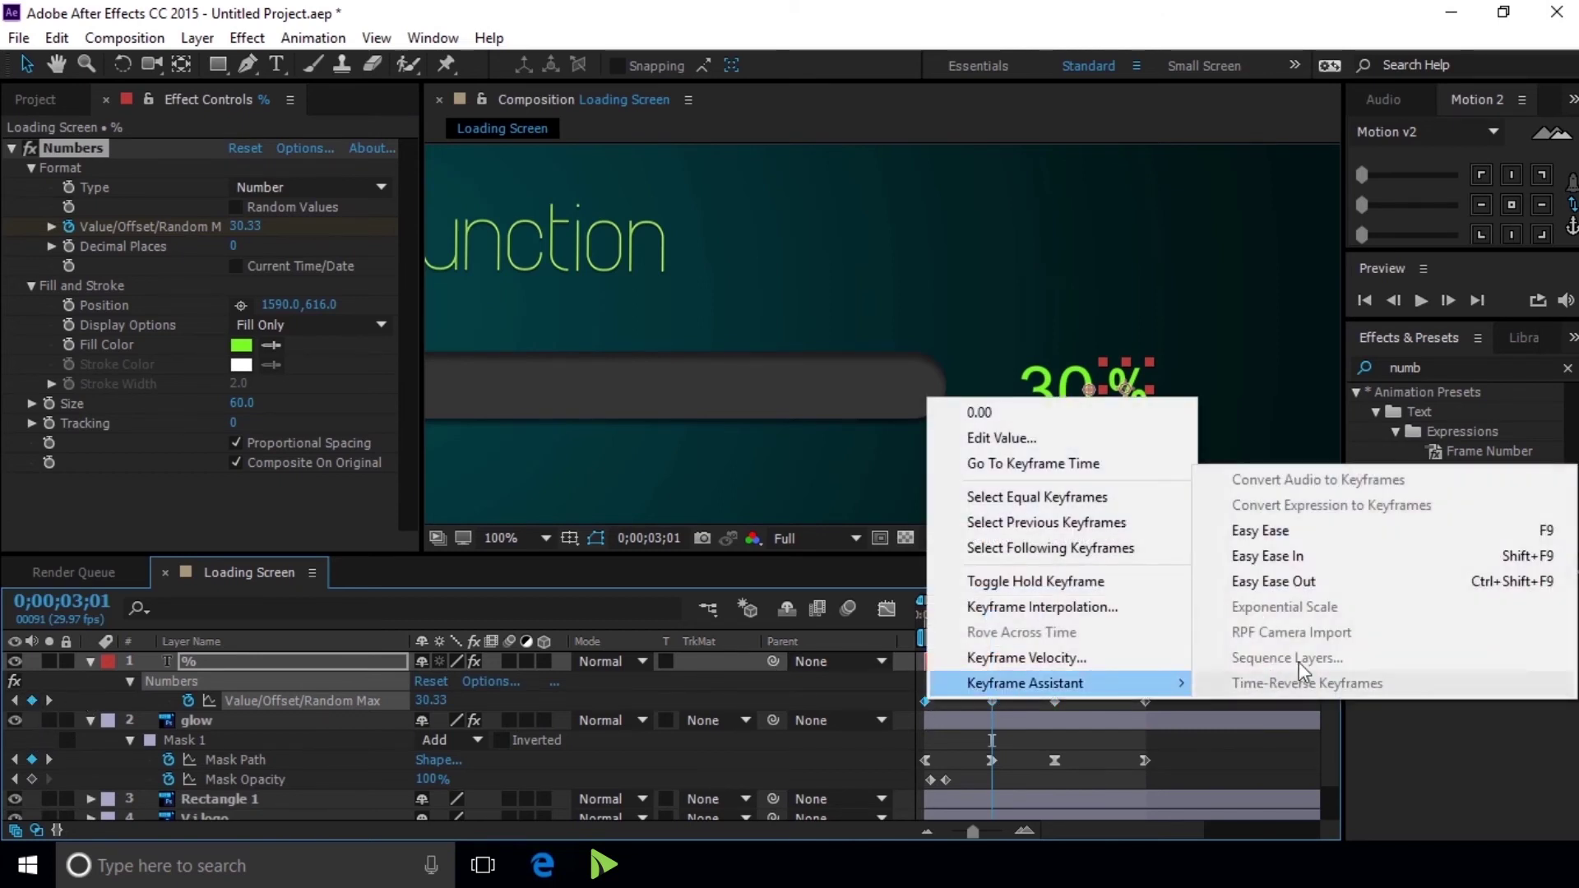
click(1316, 555)
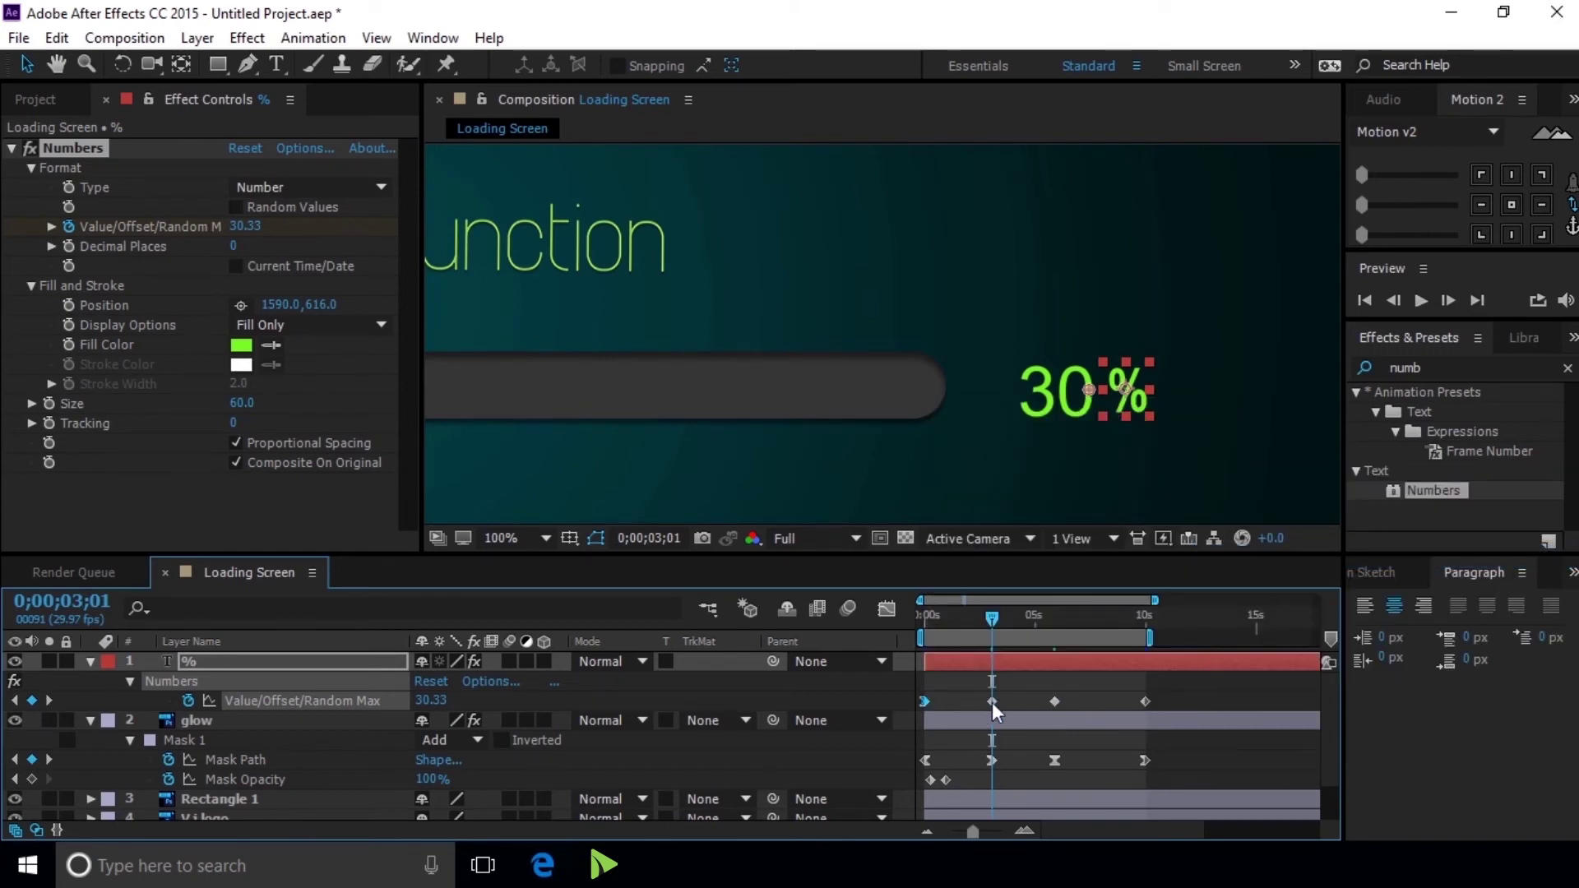
right_click(922, 704)
mouse_move(1014, 684)
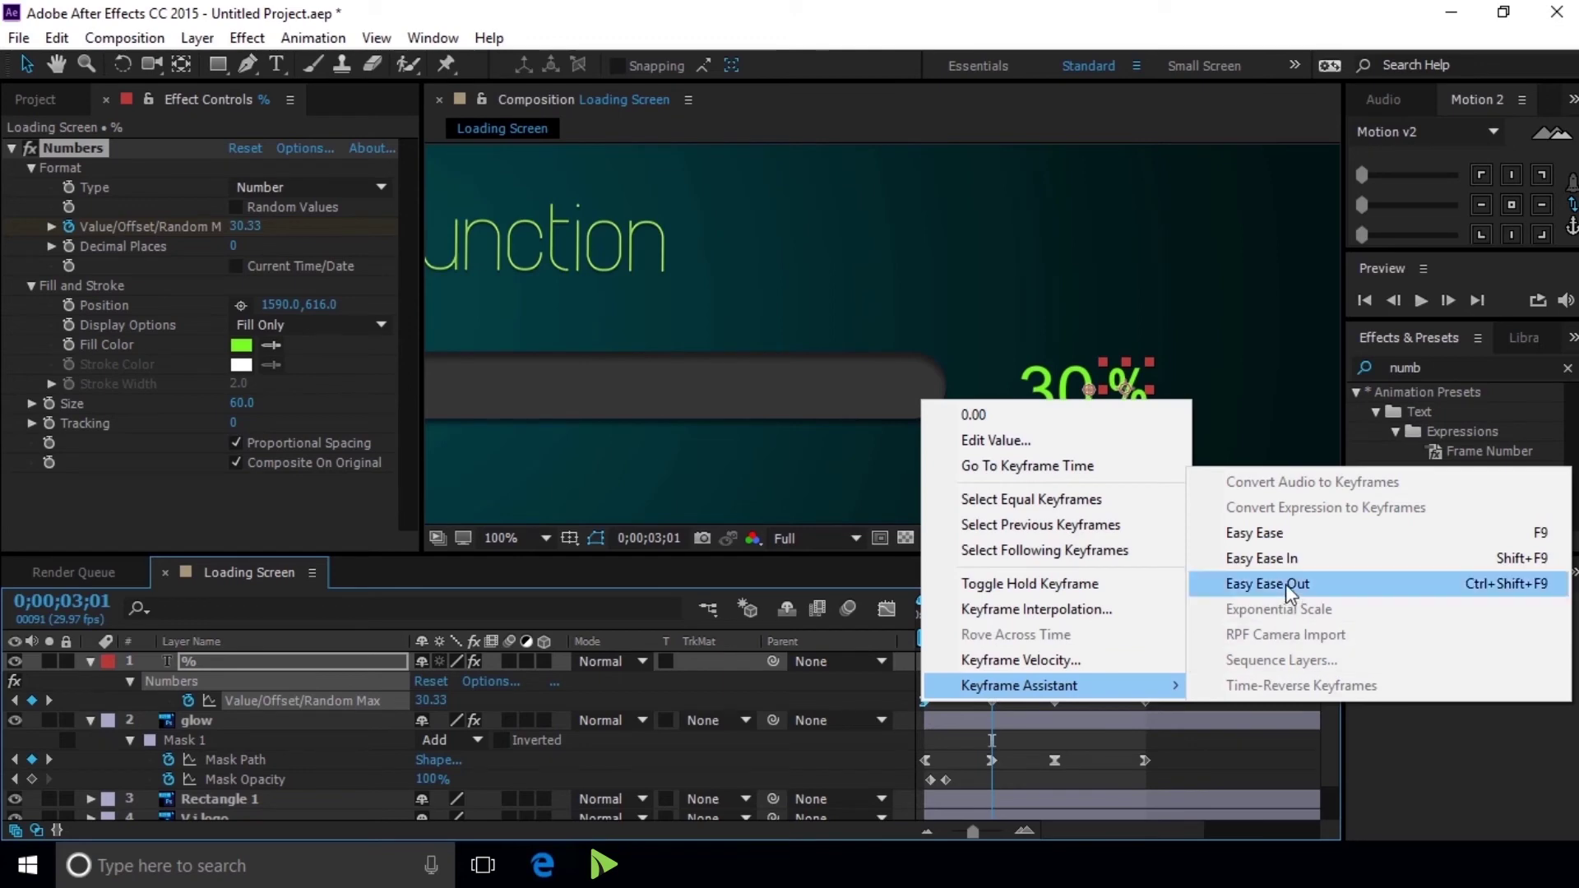
click(1285, 584)
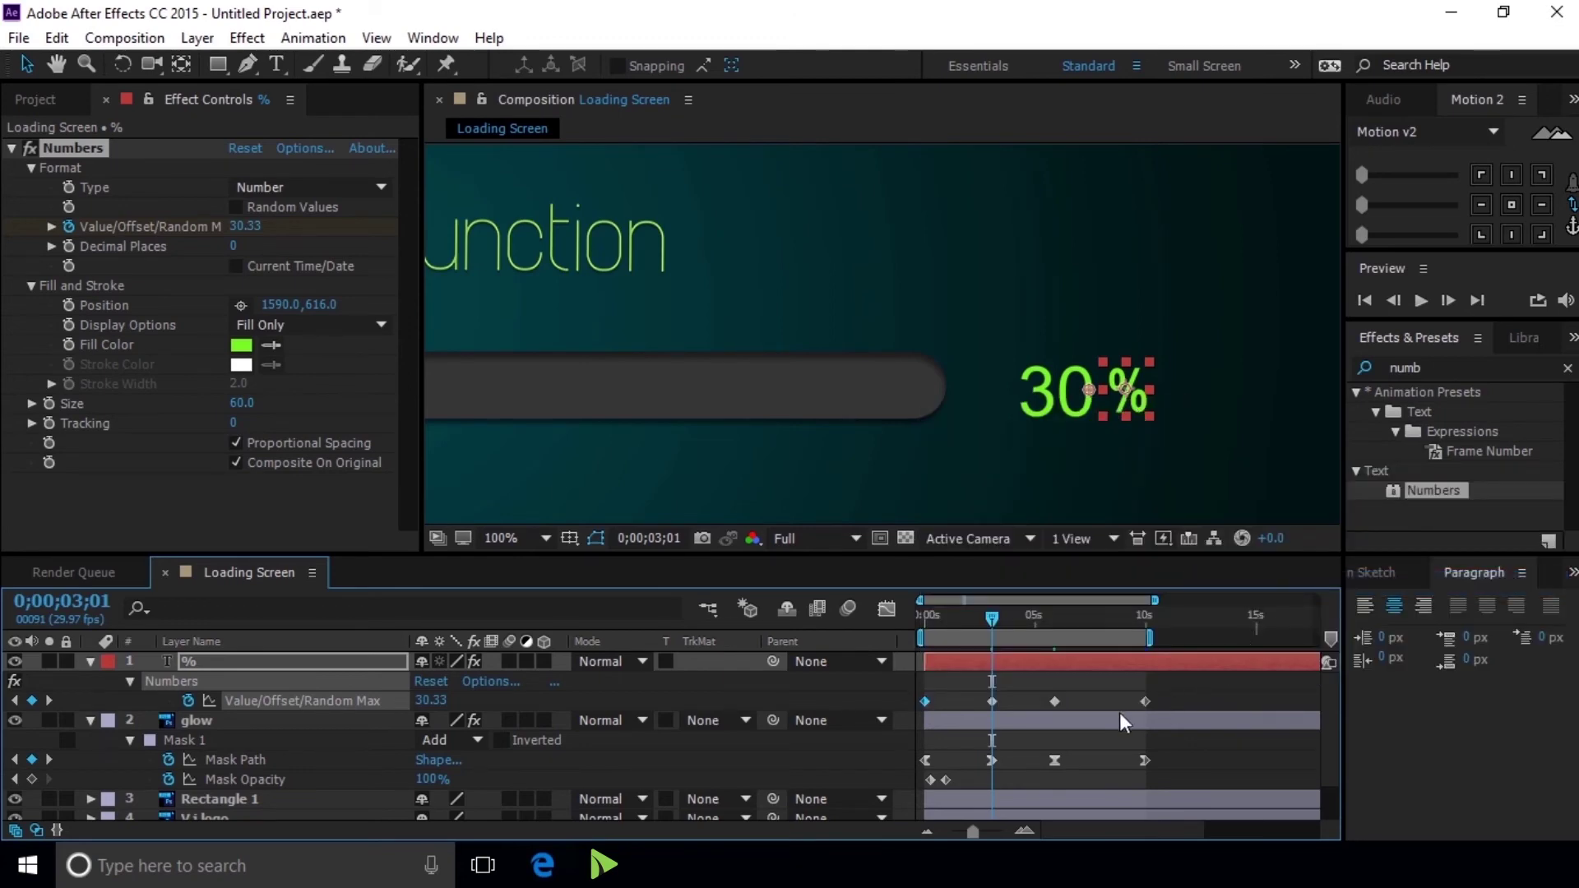
right_click(924, 703)
mouse_move(1039, 682)
click(1296, 585)
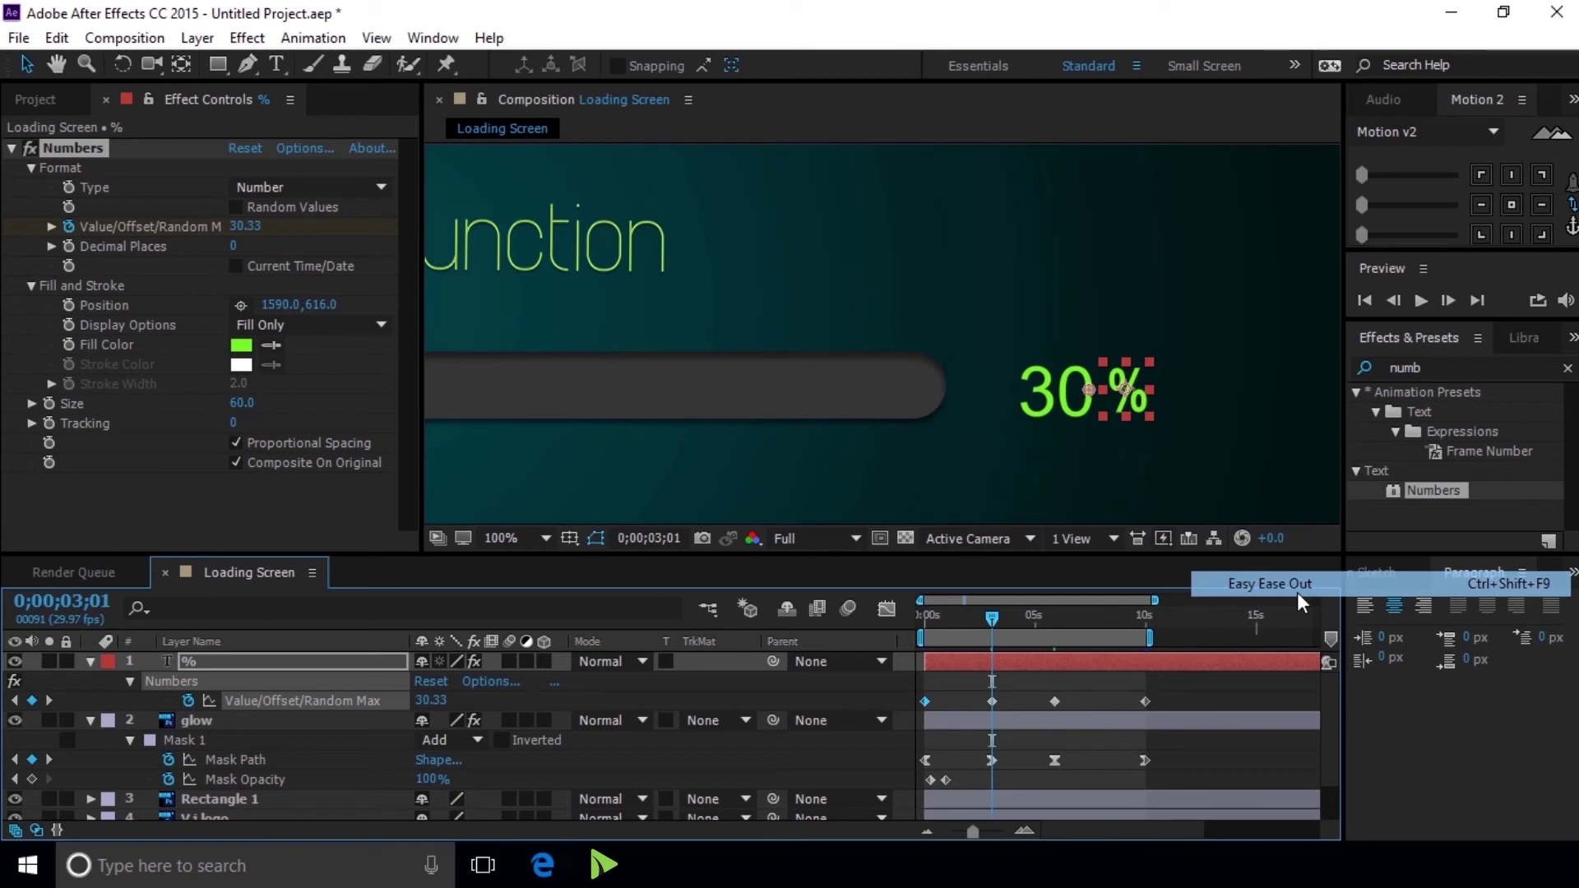
right_click(992, 700)
mouse_move(1206, 688)
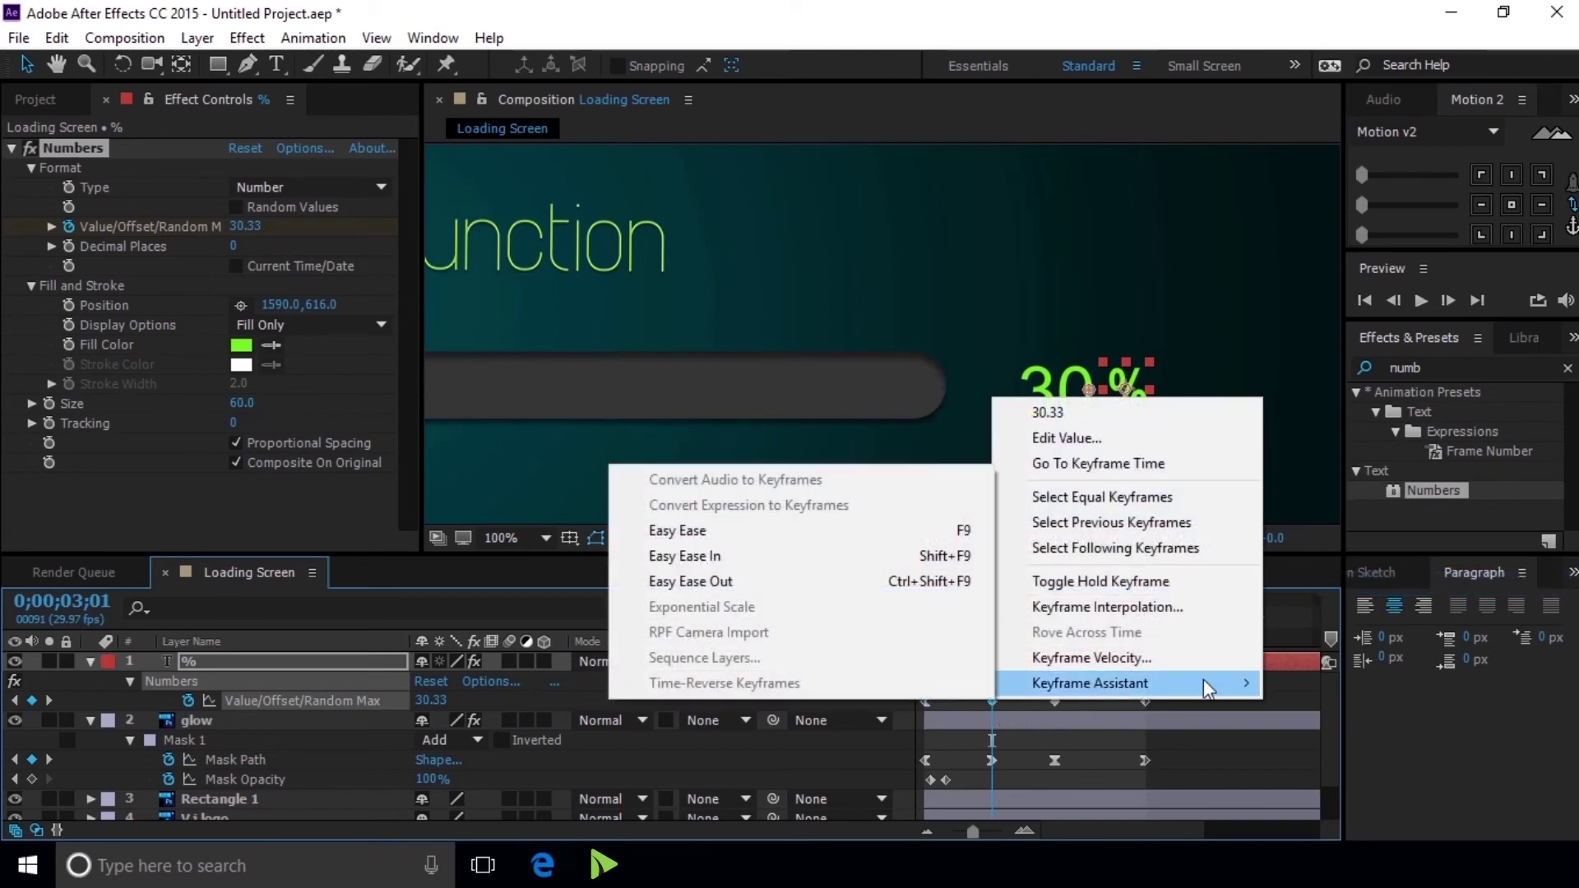
click(789, 556)
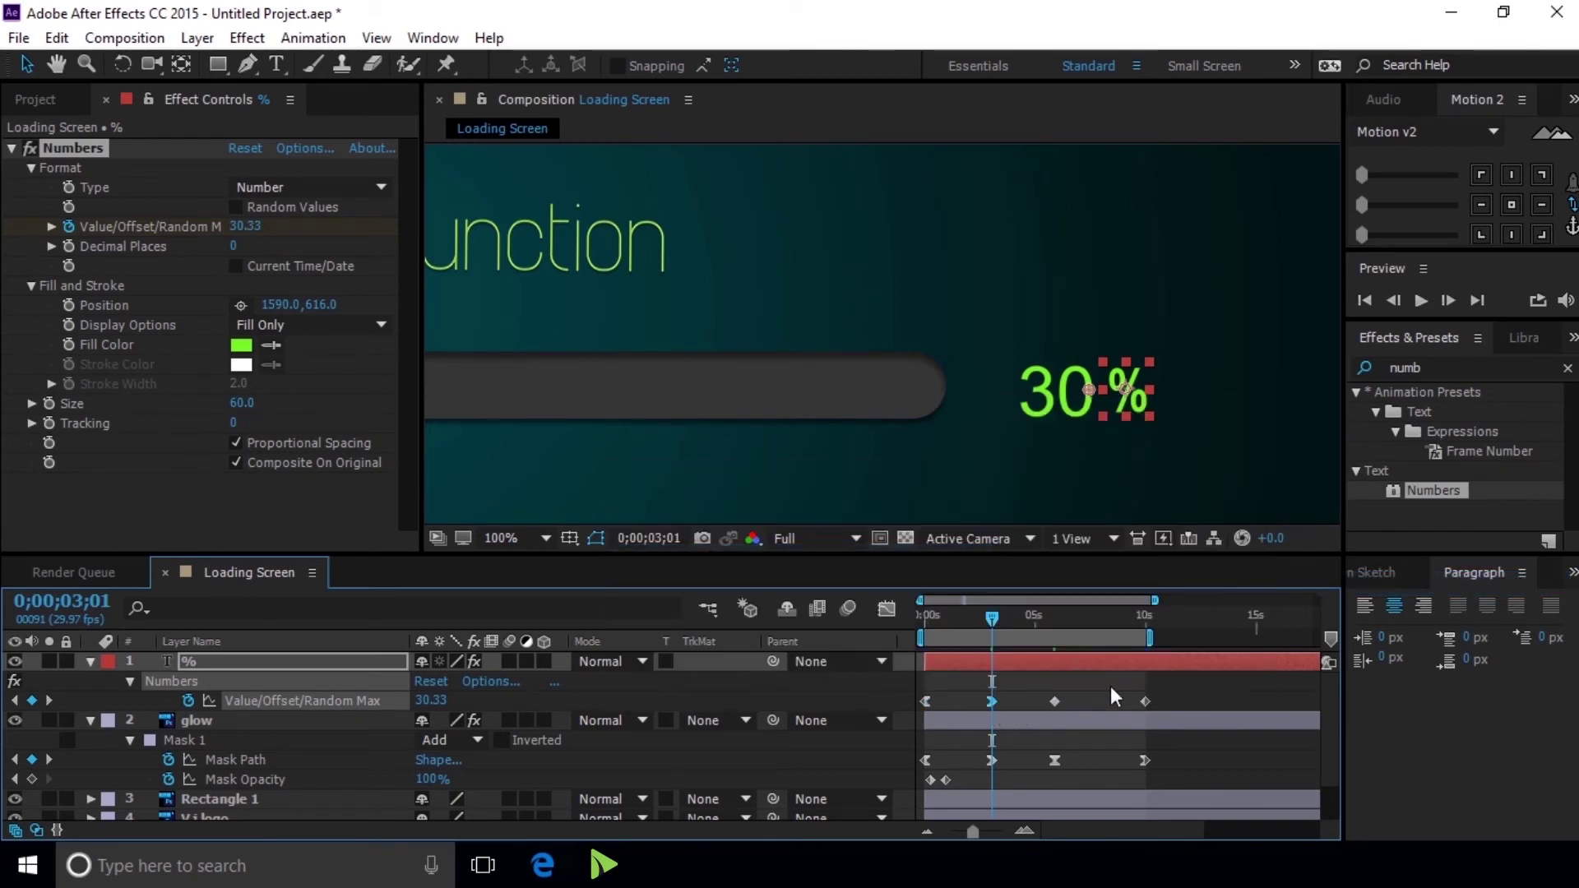
- Ease the 5;26 and 10-second counter keyframes, then show the counter's speed graph
right_click(1055, 703)
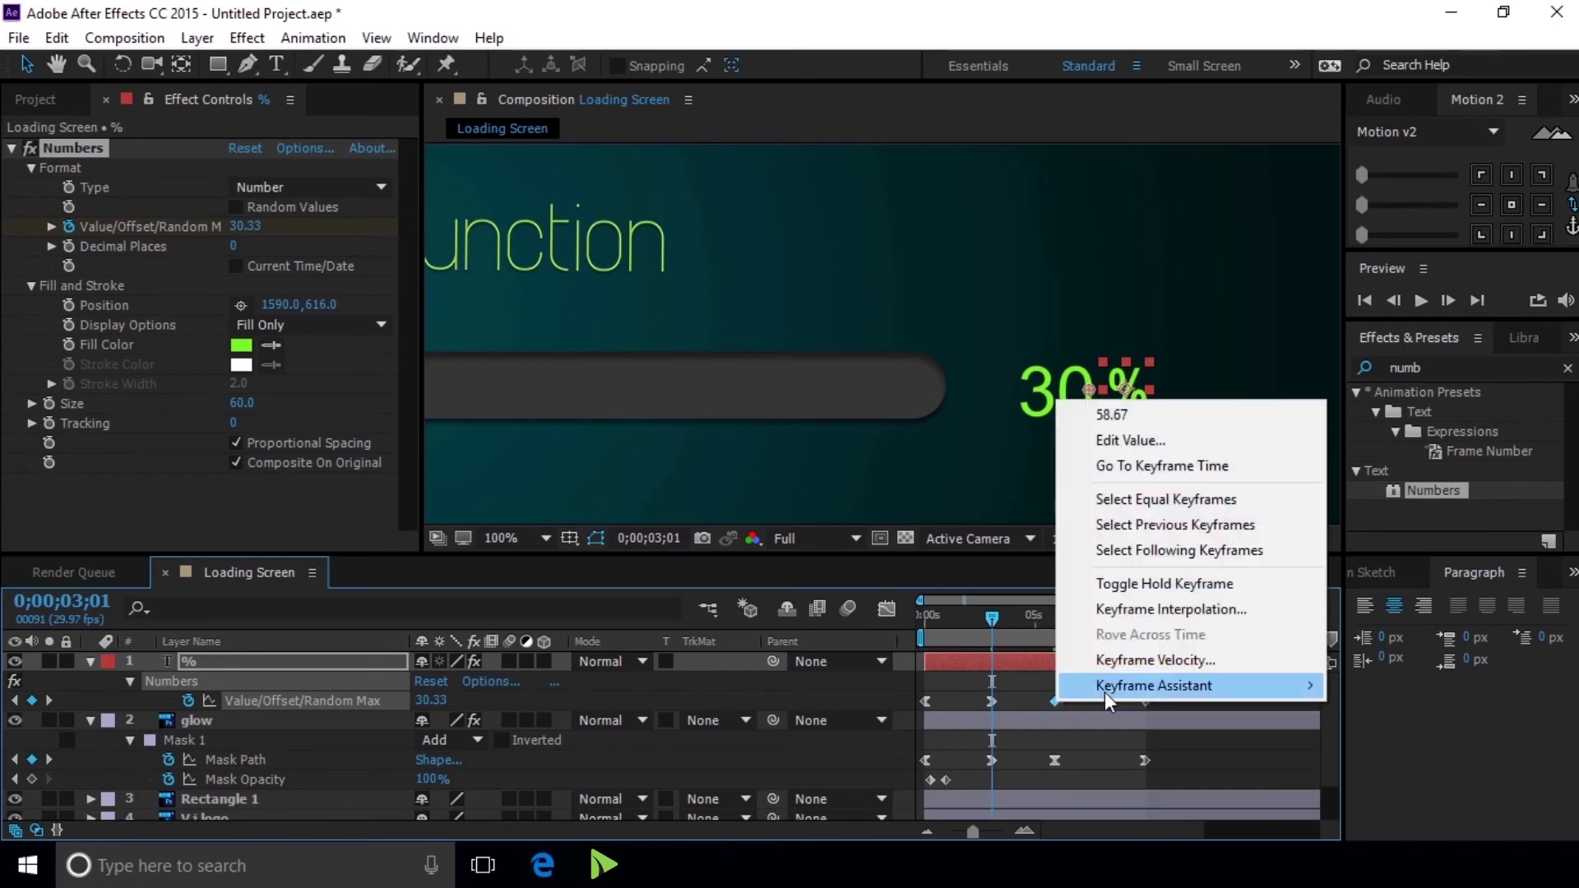
mouse_move(1104, 687)
click(848, 583)
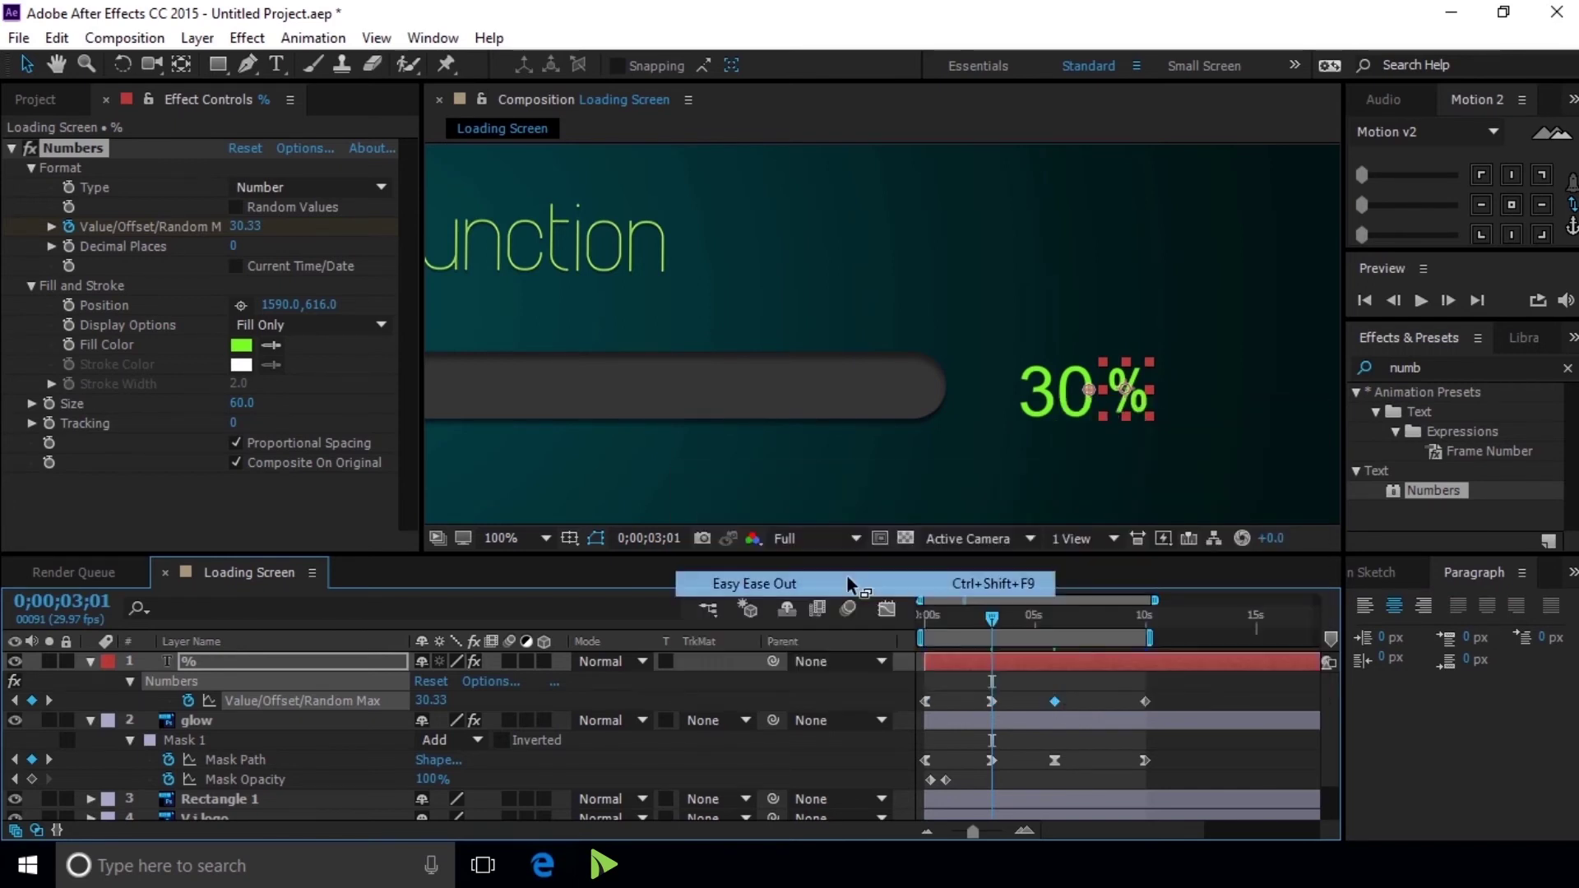
right_click(1147, 701)
mouse_move(1223, 688)
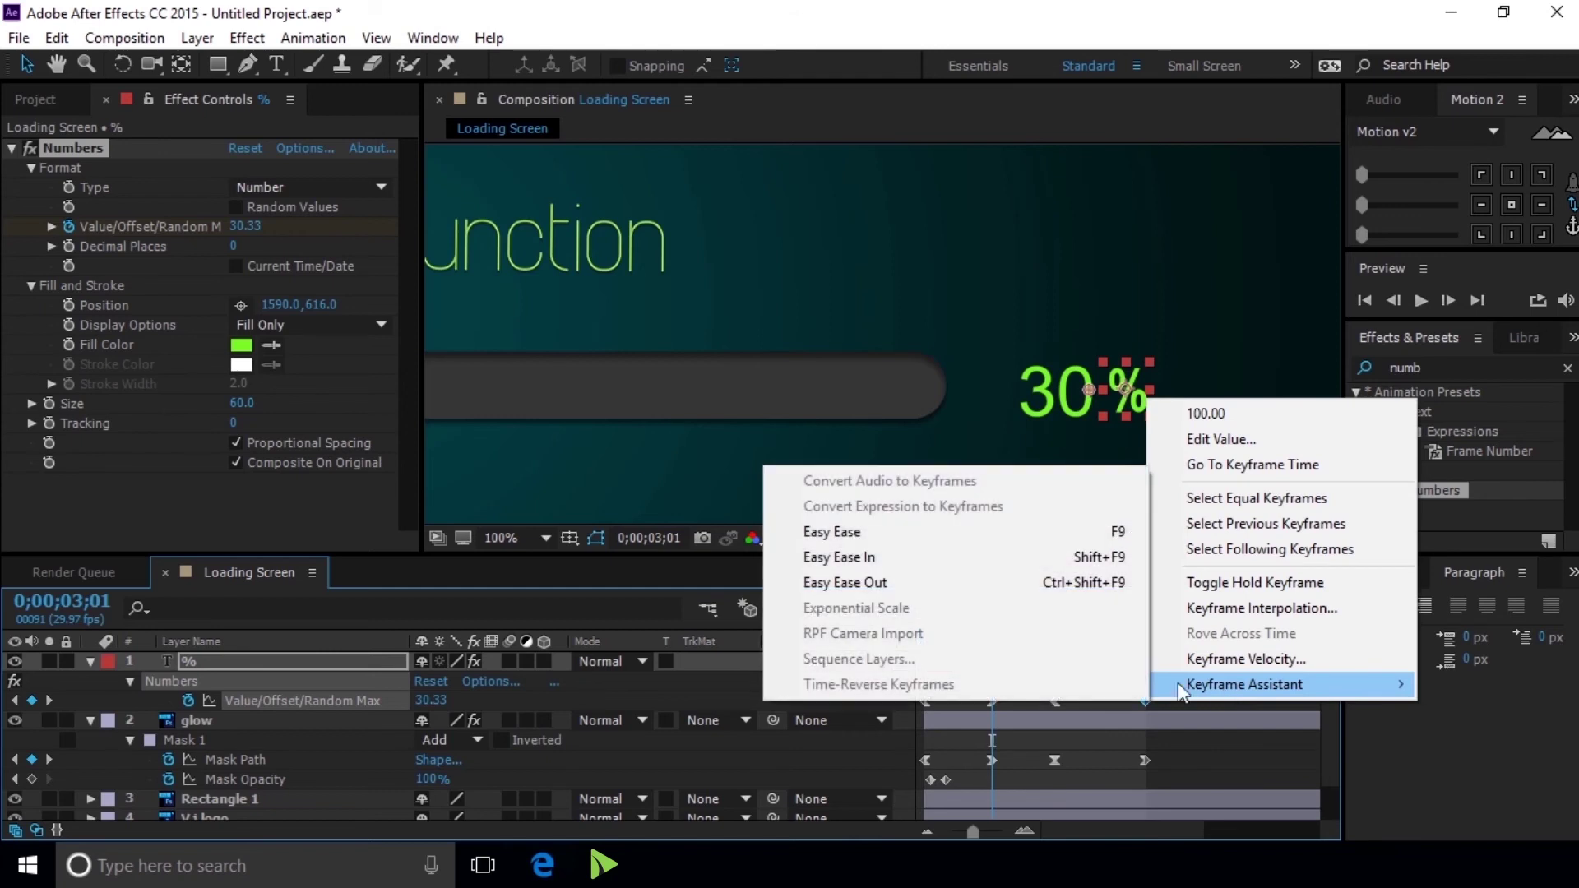
click(947, 575)
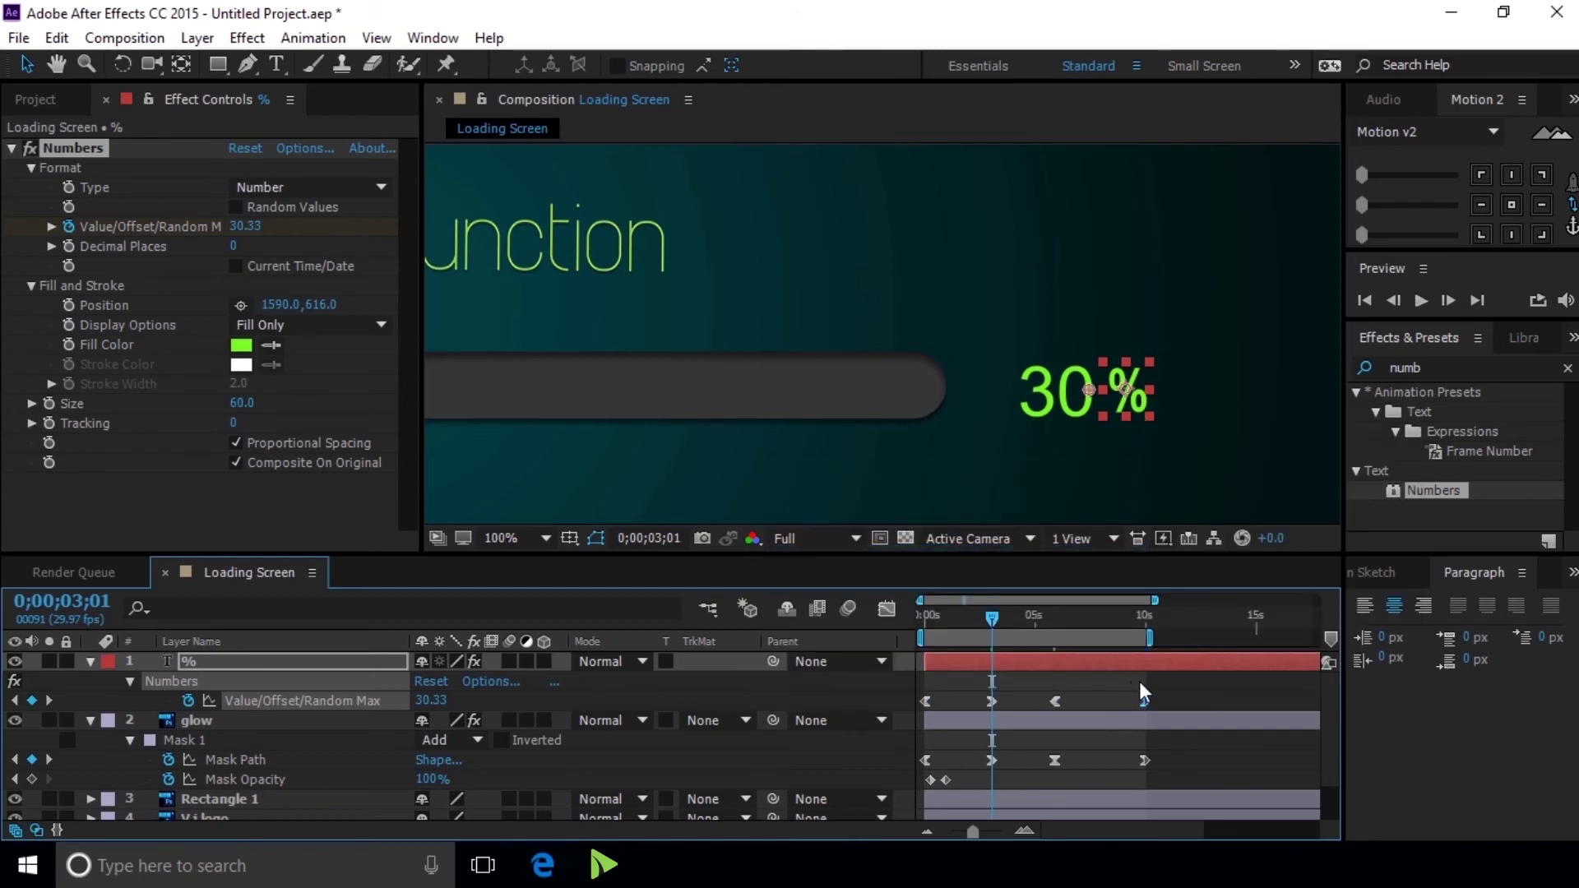
click(887, 609)
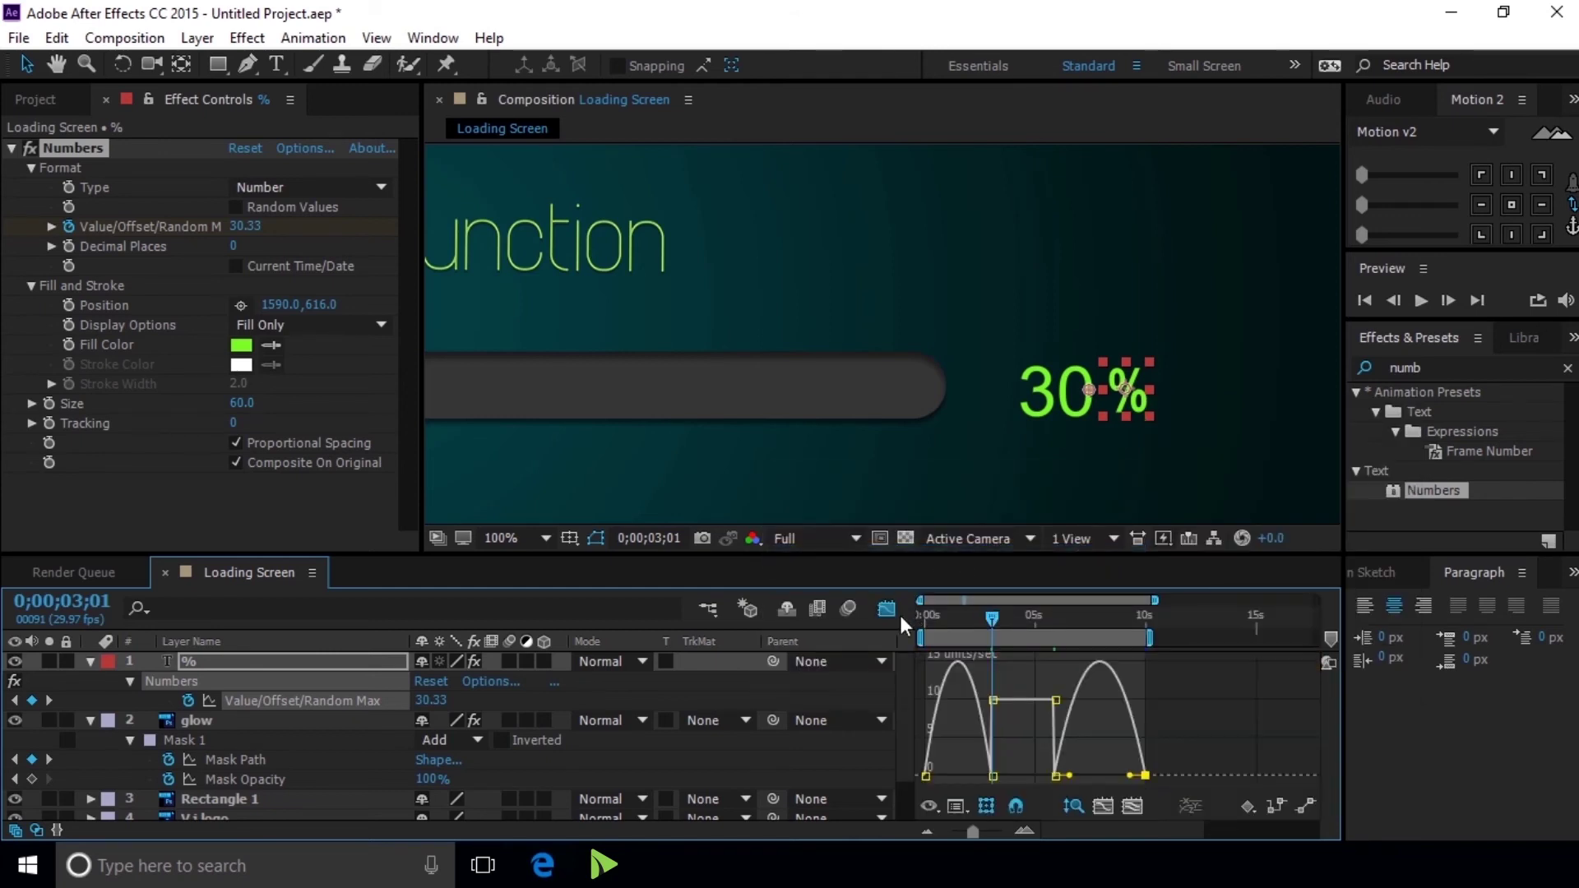
- Drag the counter keyframes' easing influence to about 100%, then preview from the start
drag(1131, 777, 1074, 777)
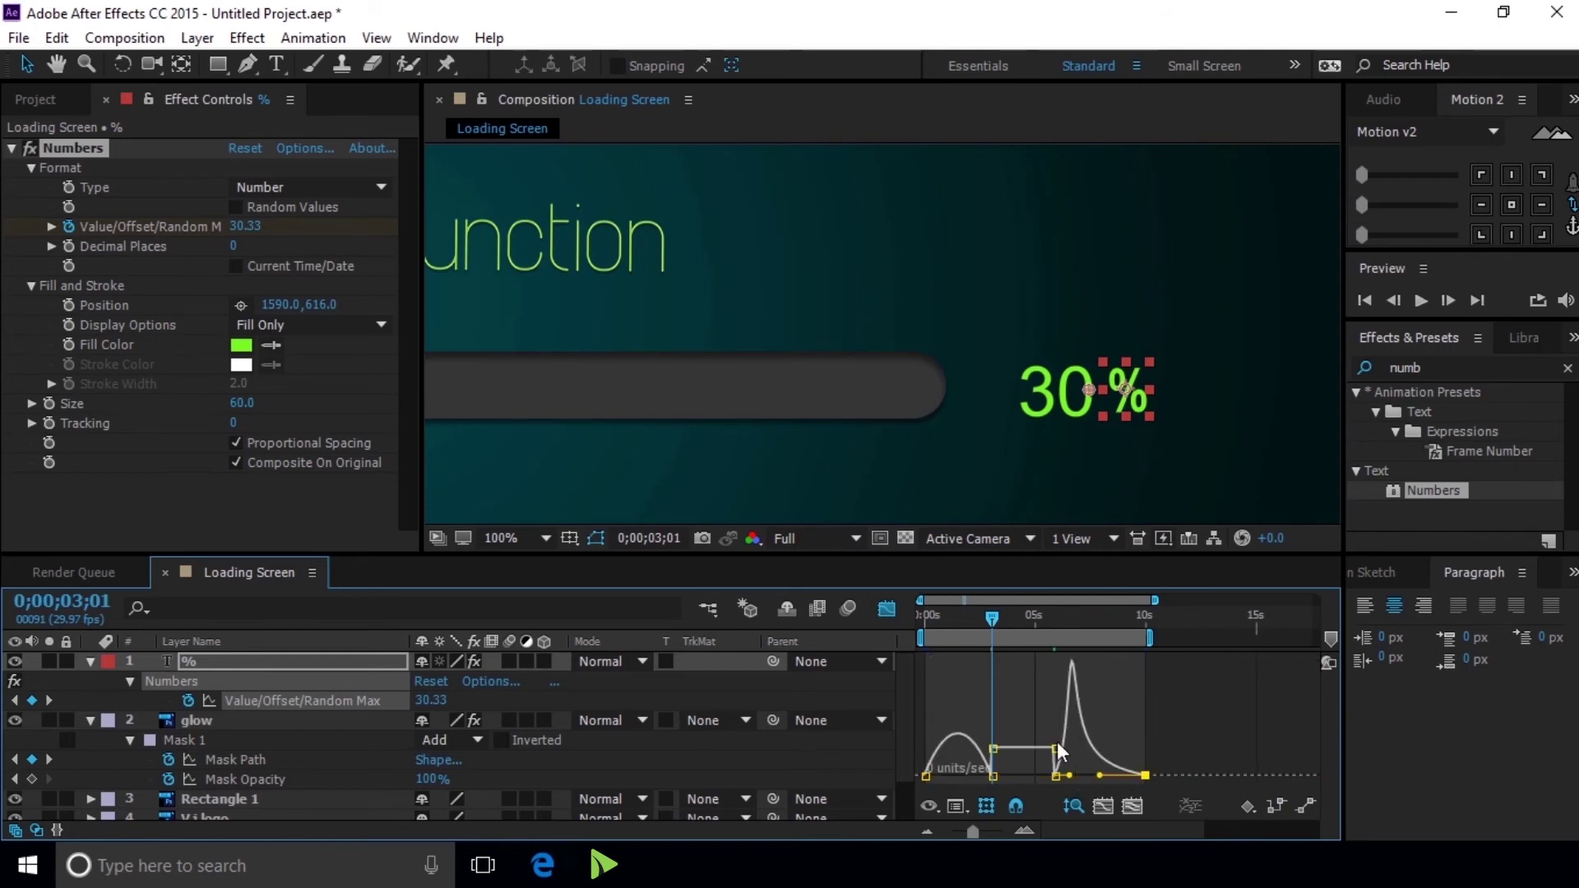
click(1054, 747)
drag(1018, 744, 1001, 784)
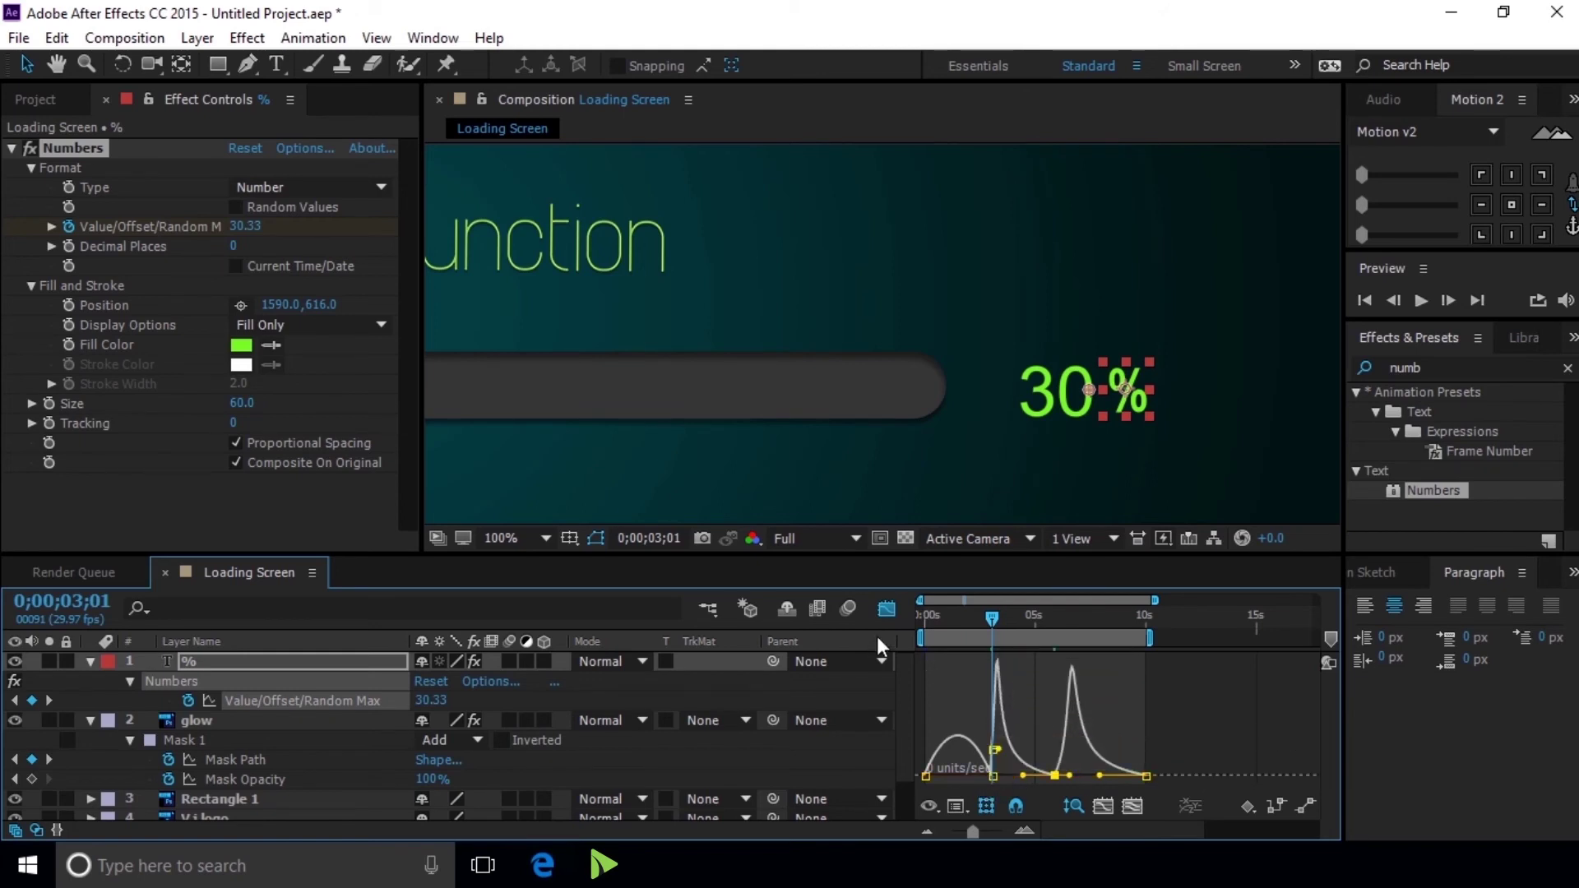
click(880, 609)
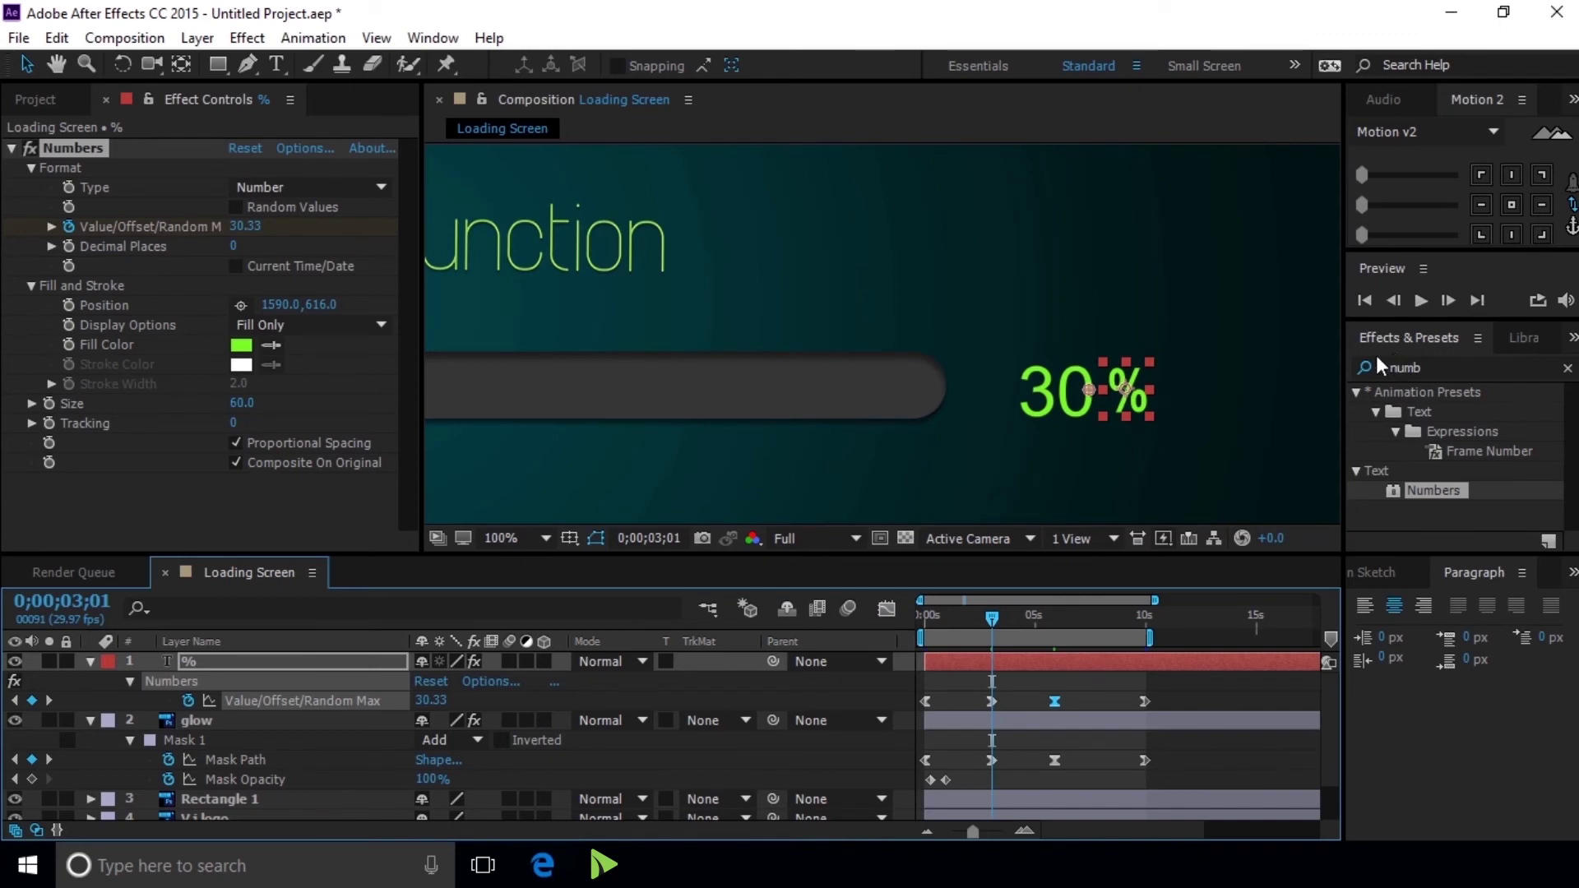
click(1364, 301)
click(1420, 301)
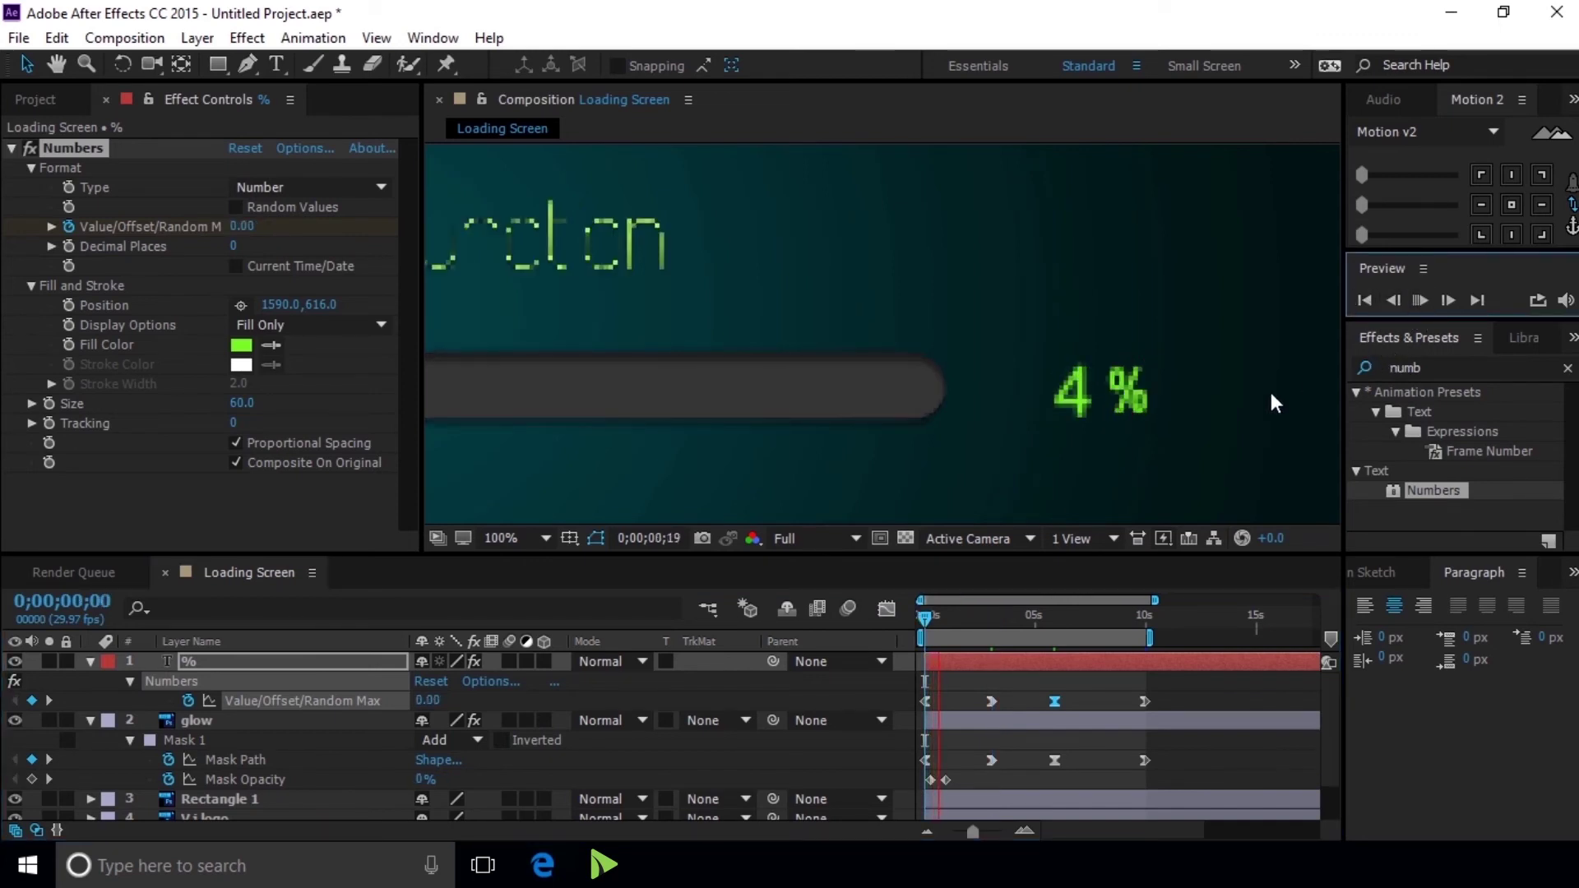
- Play the animation, stop near 10 s, and extend the work area slightly later
scroll(1264, 319, down, 3)
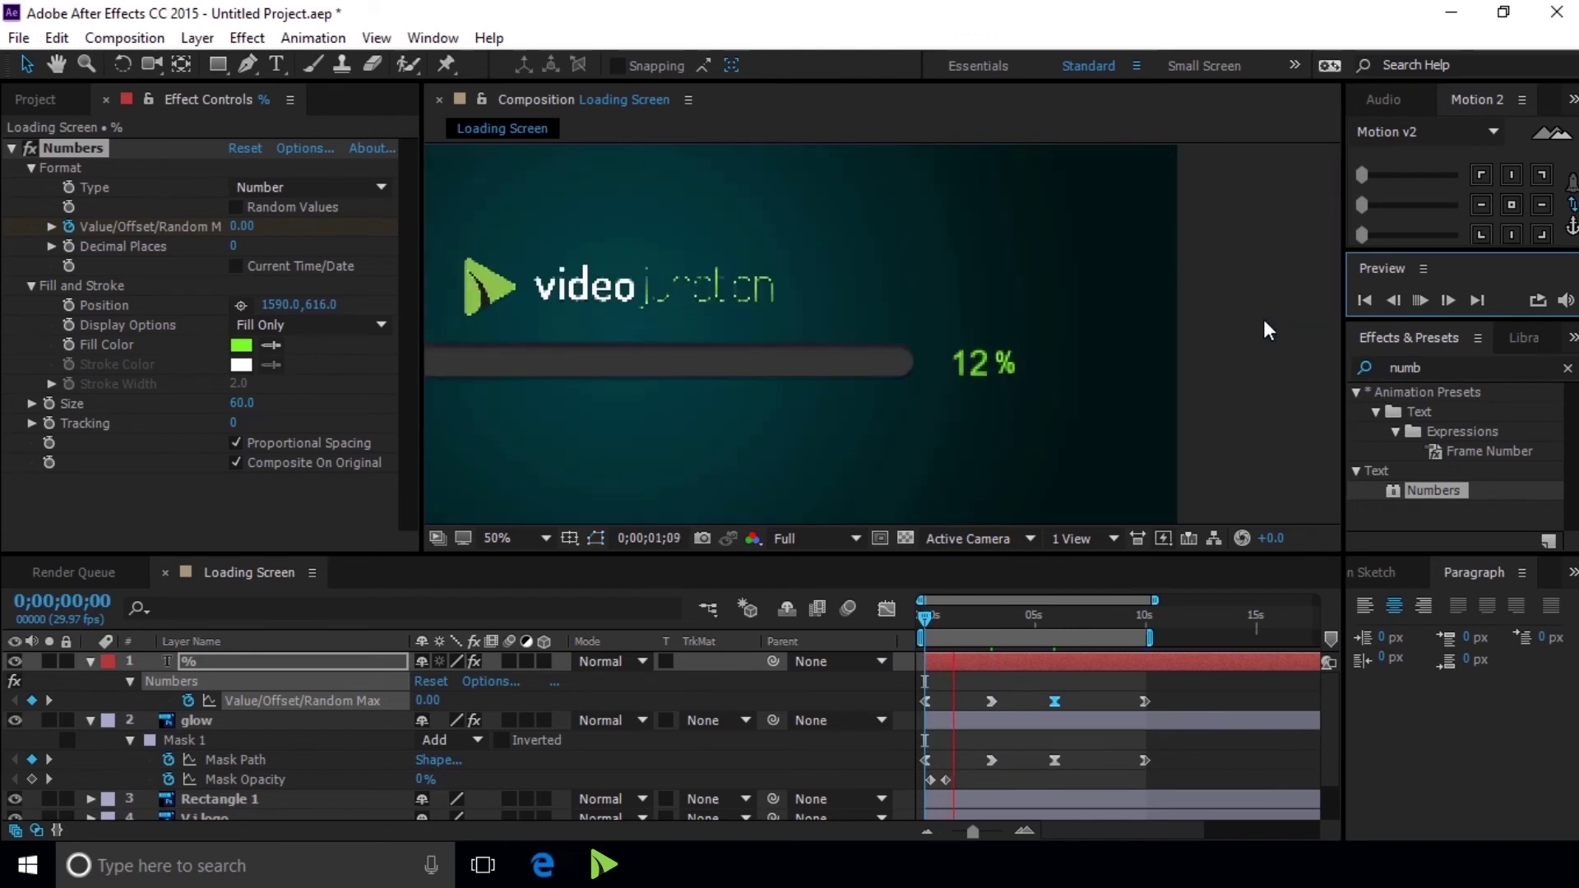
scroll(1263, 319, down, 1)
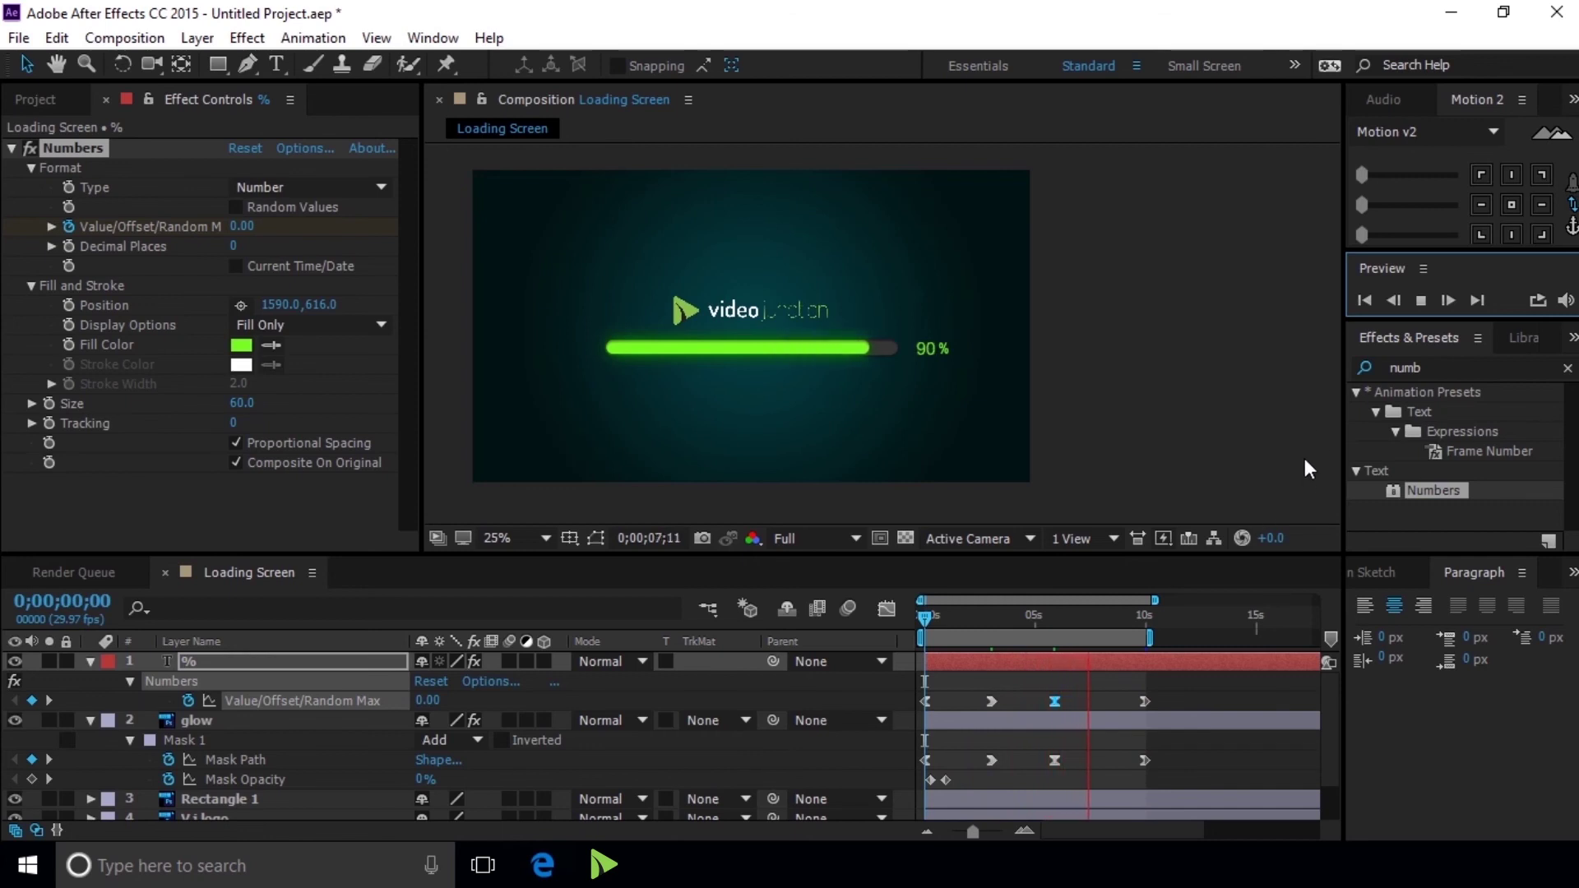
click(1422, 300)
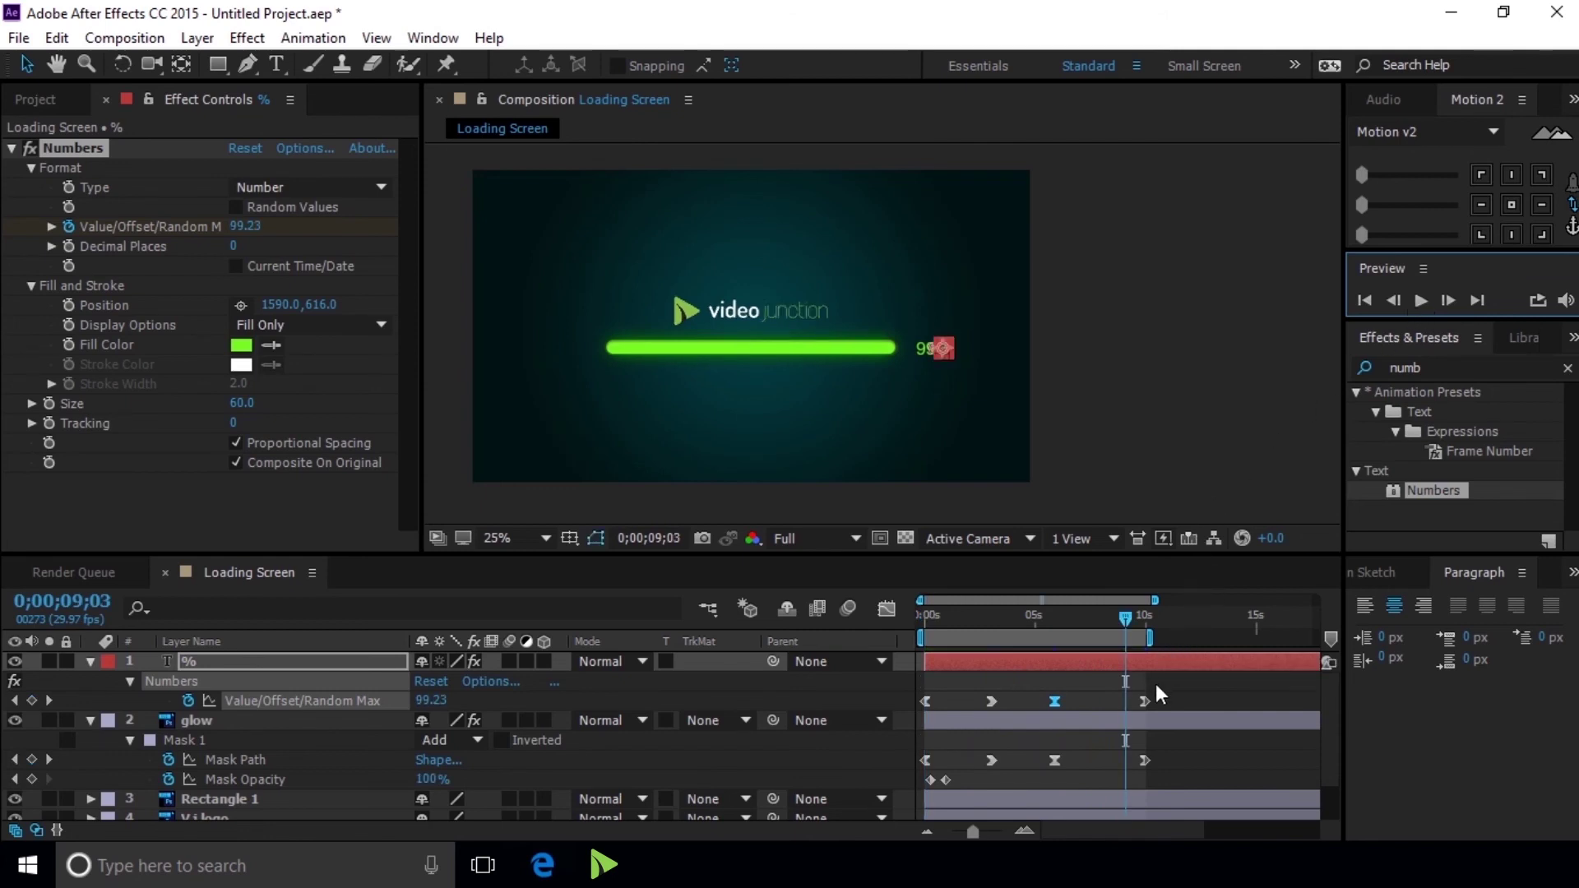
mouse_move(1152, 639)
mouse_down()
mouse_move(1178, 638)
mouse_move(1144, 618)
mouse_up()
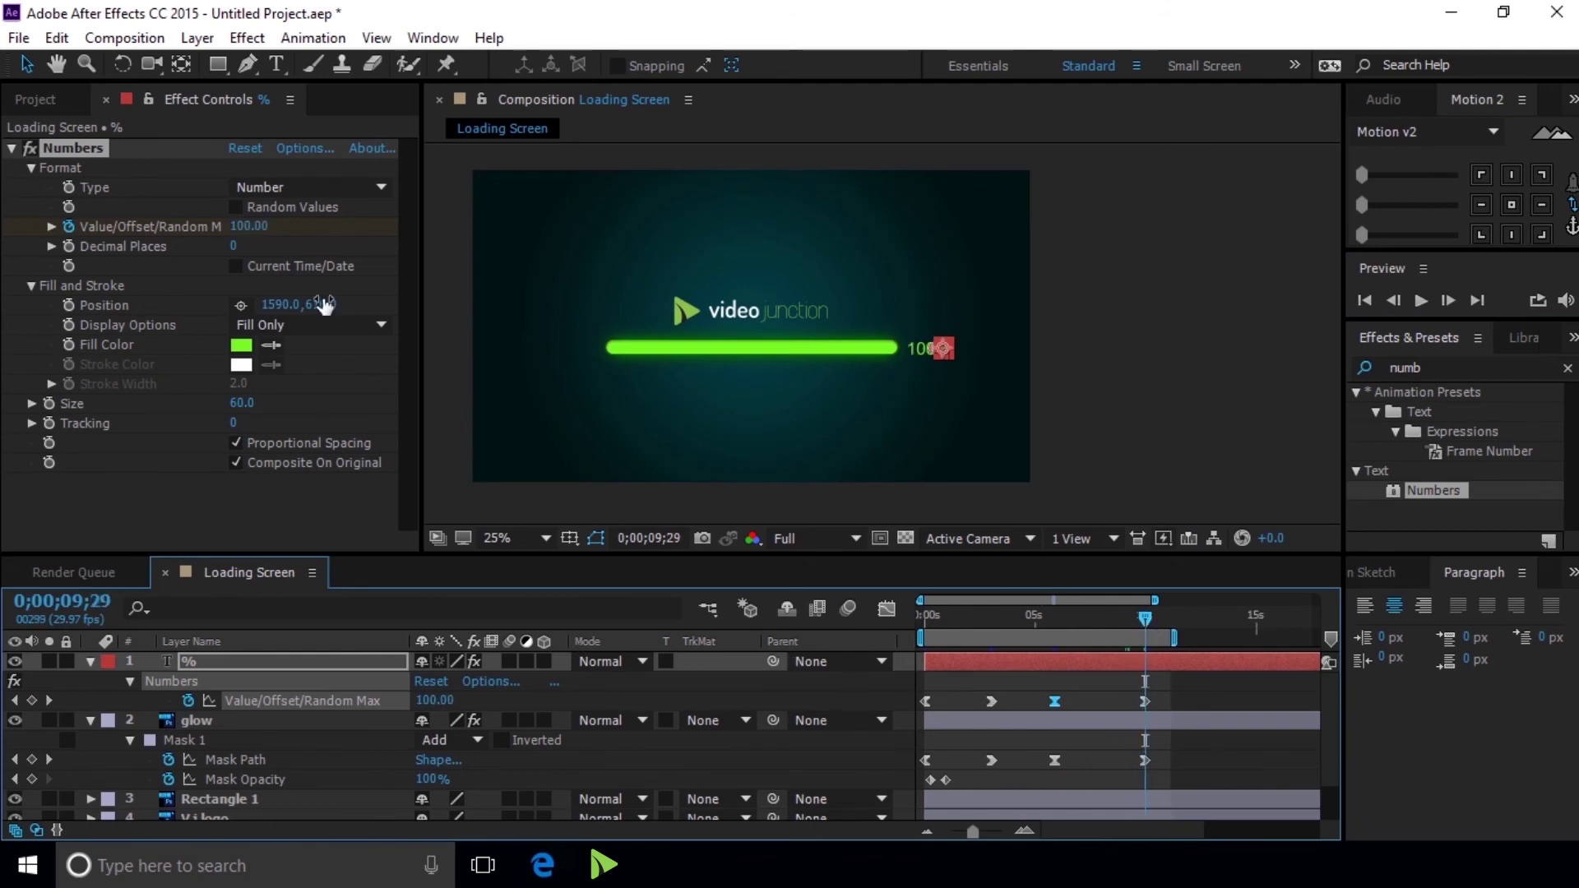
- Create a 1920 × 1080 solid coloured black (000000) named Black Solid 1
click(197, 38)
mouse_move(247, 37)
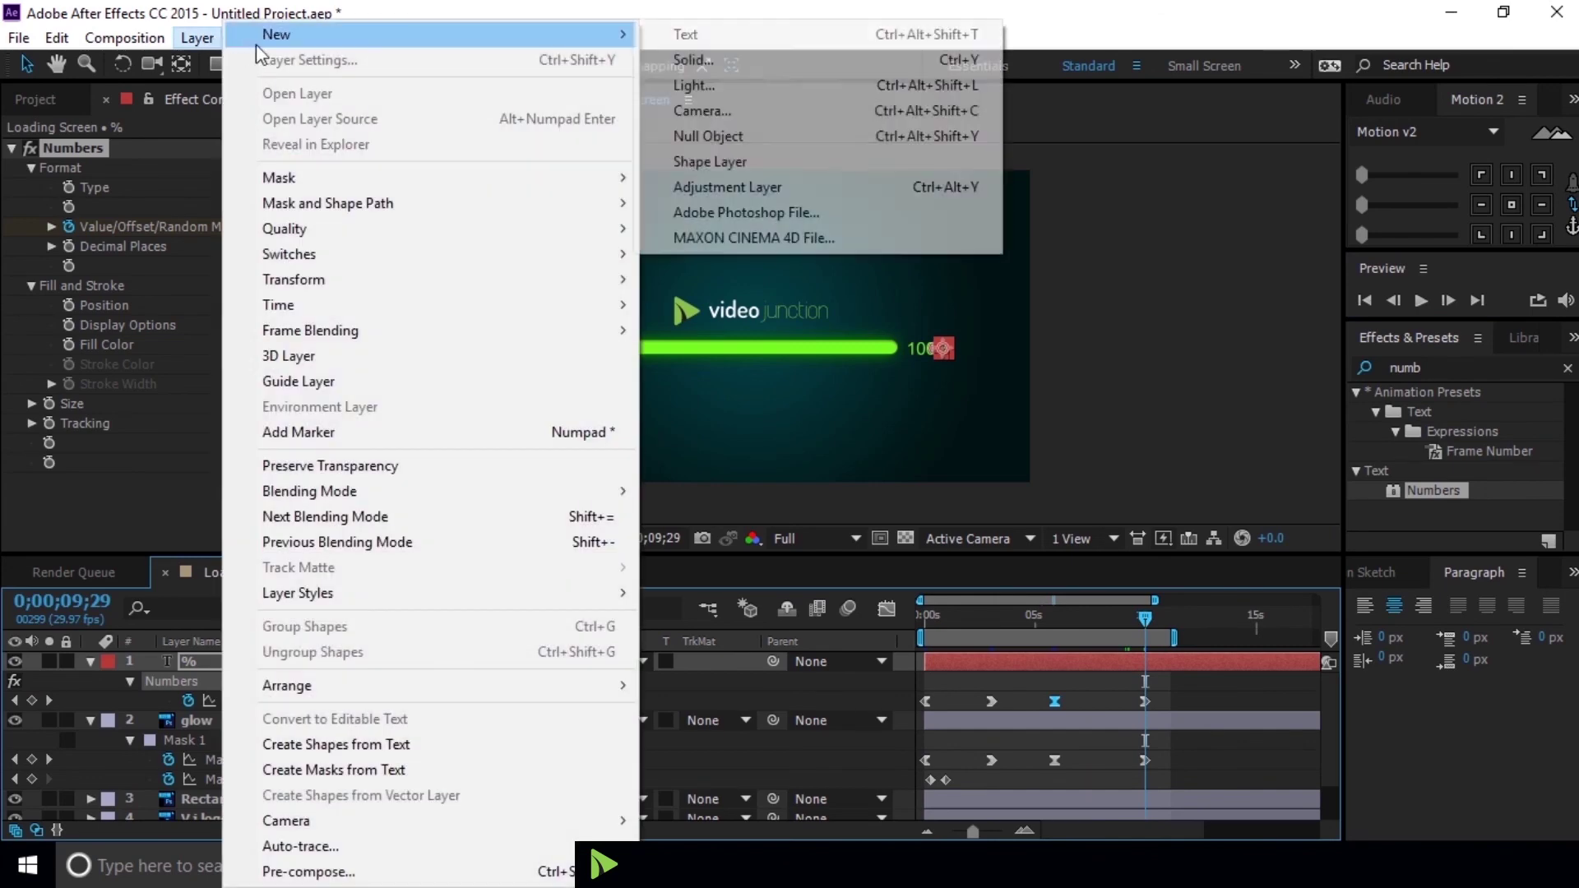
click(757, 58)
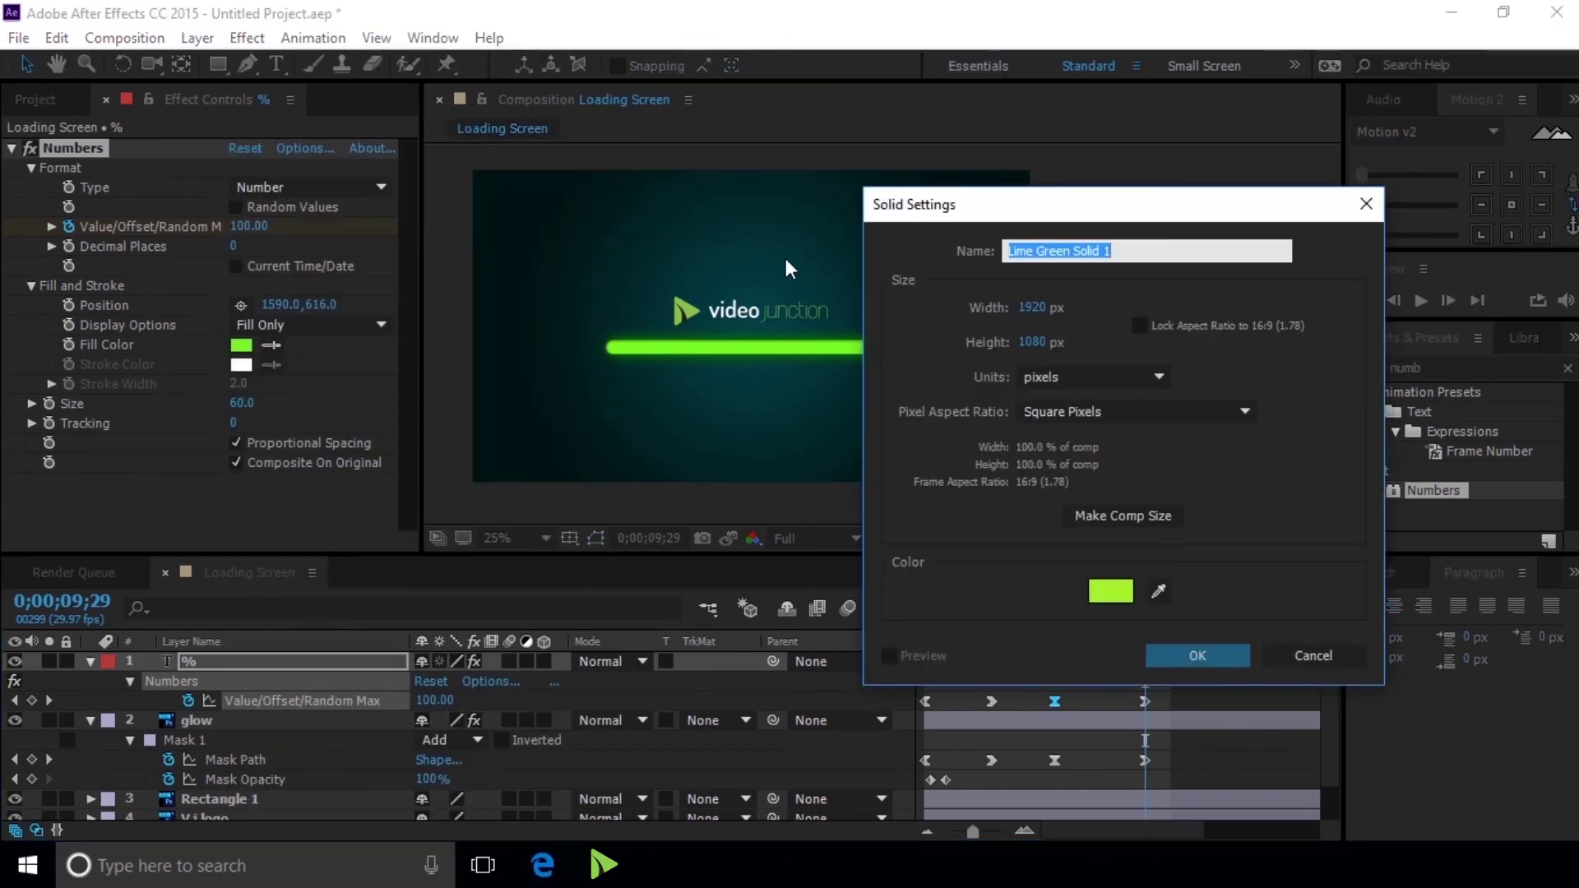
click(1124, 596)
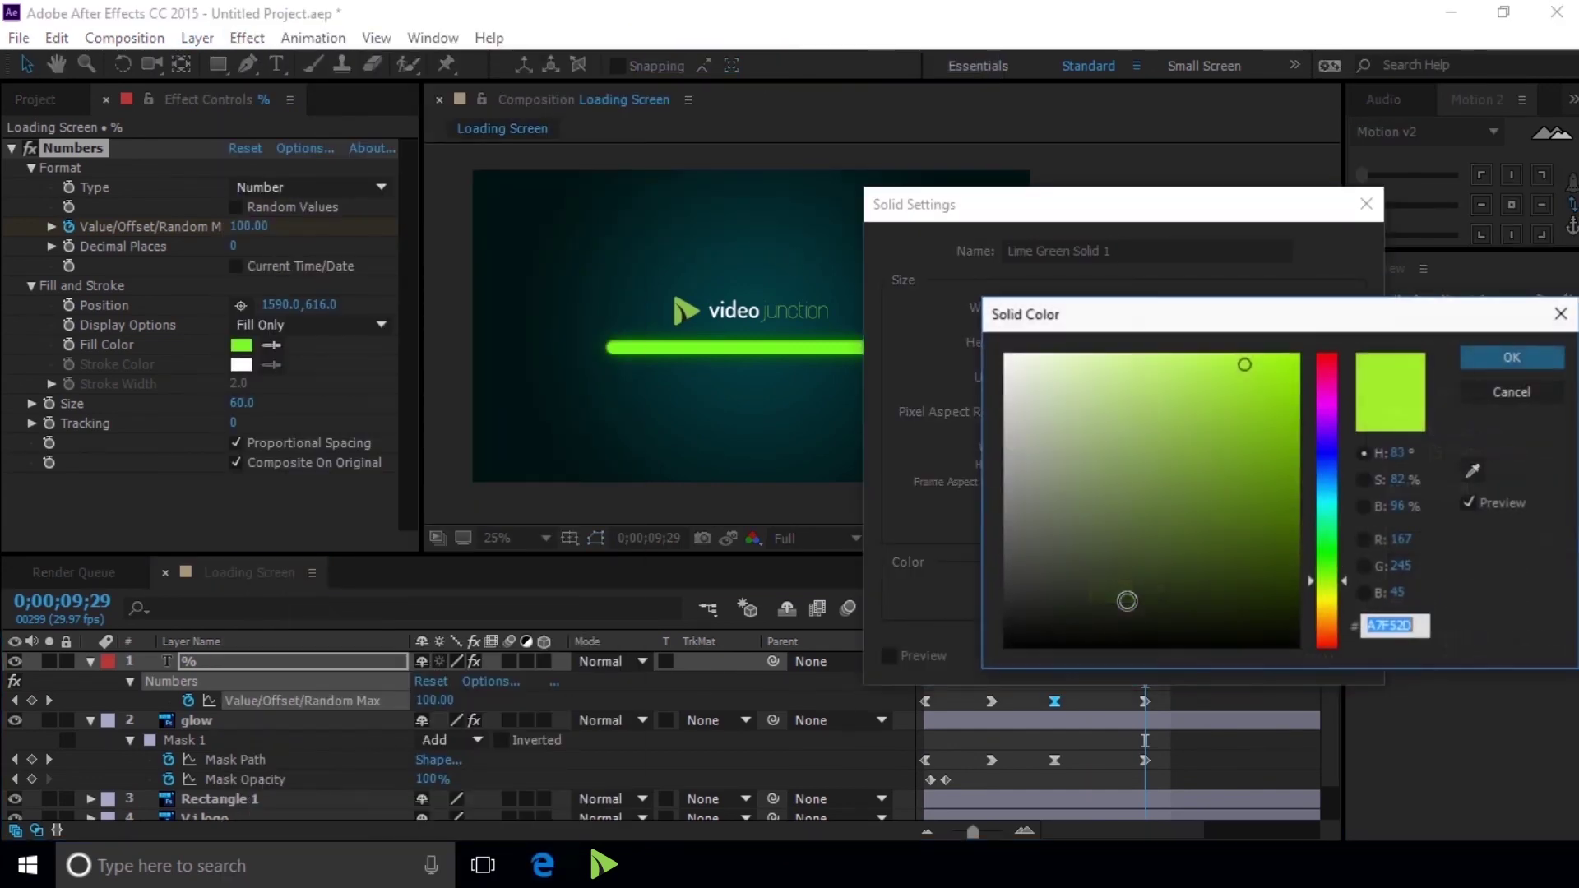
mouse_move(1177, 610)
mouse_down()
mouse_move(1318, 630)
mouse_move(1314, 658)
mouse_up()
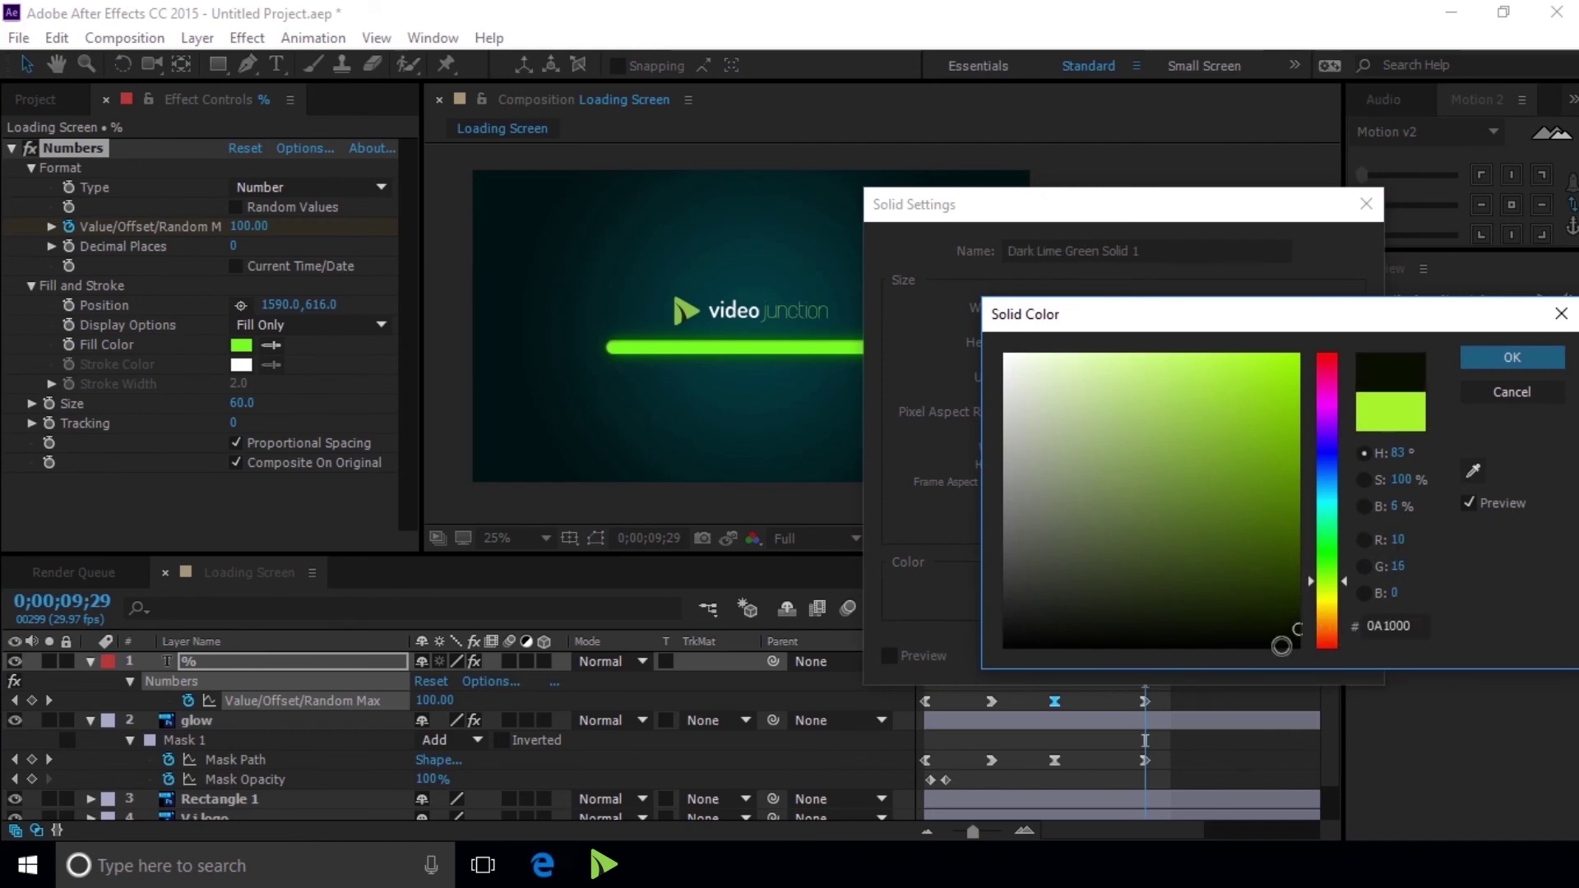
click(1511, 357)
click(1220, 658)
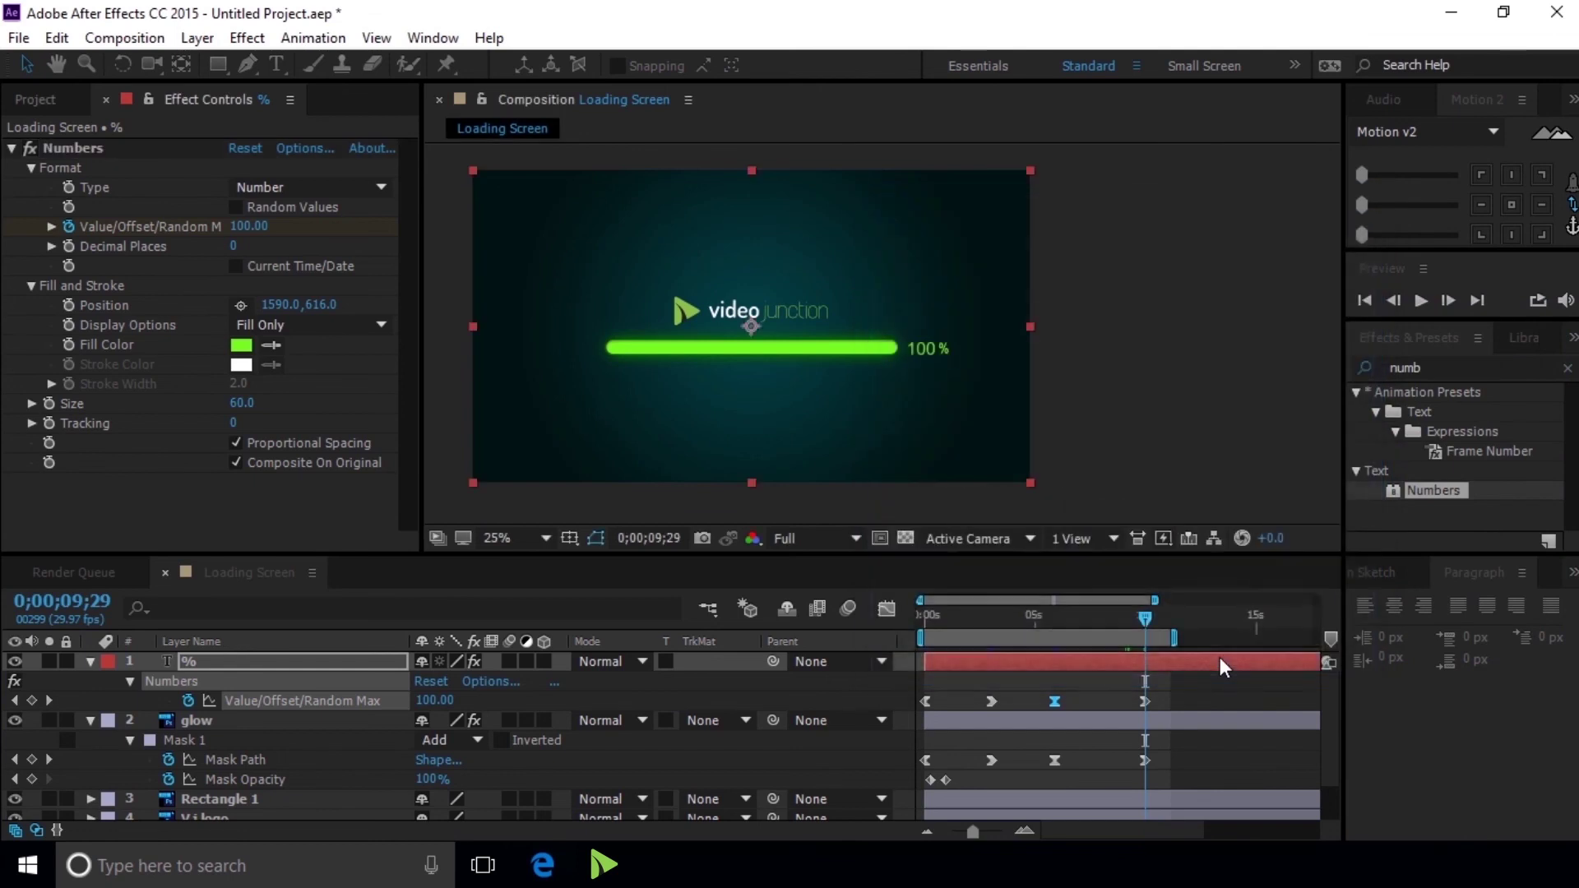
- Add a layer-sized ellipse mask to Black Solid 1 and set its mode to Subtract
drag(224, 62, 296, 107)
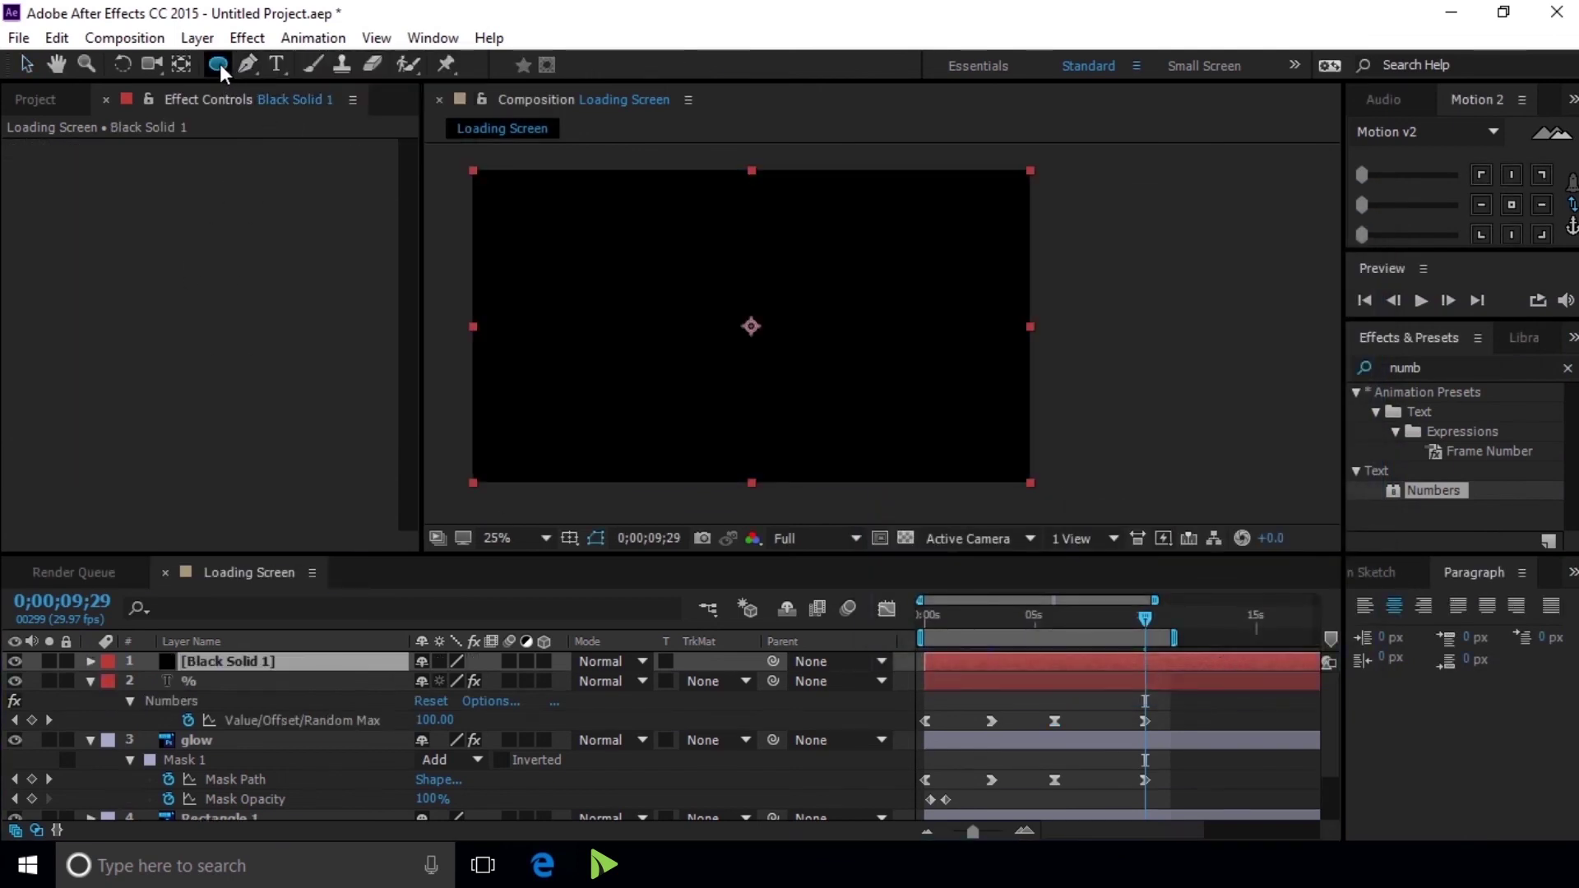
double_click(218, 63)
key(v)
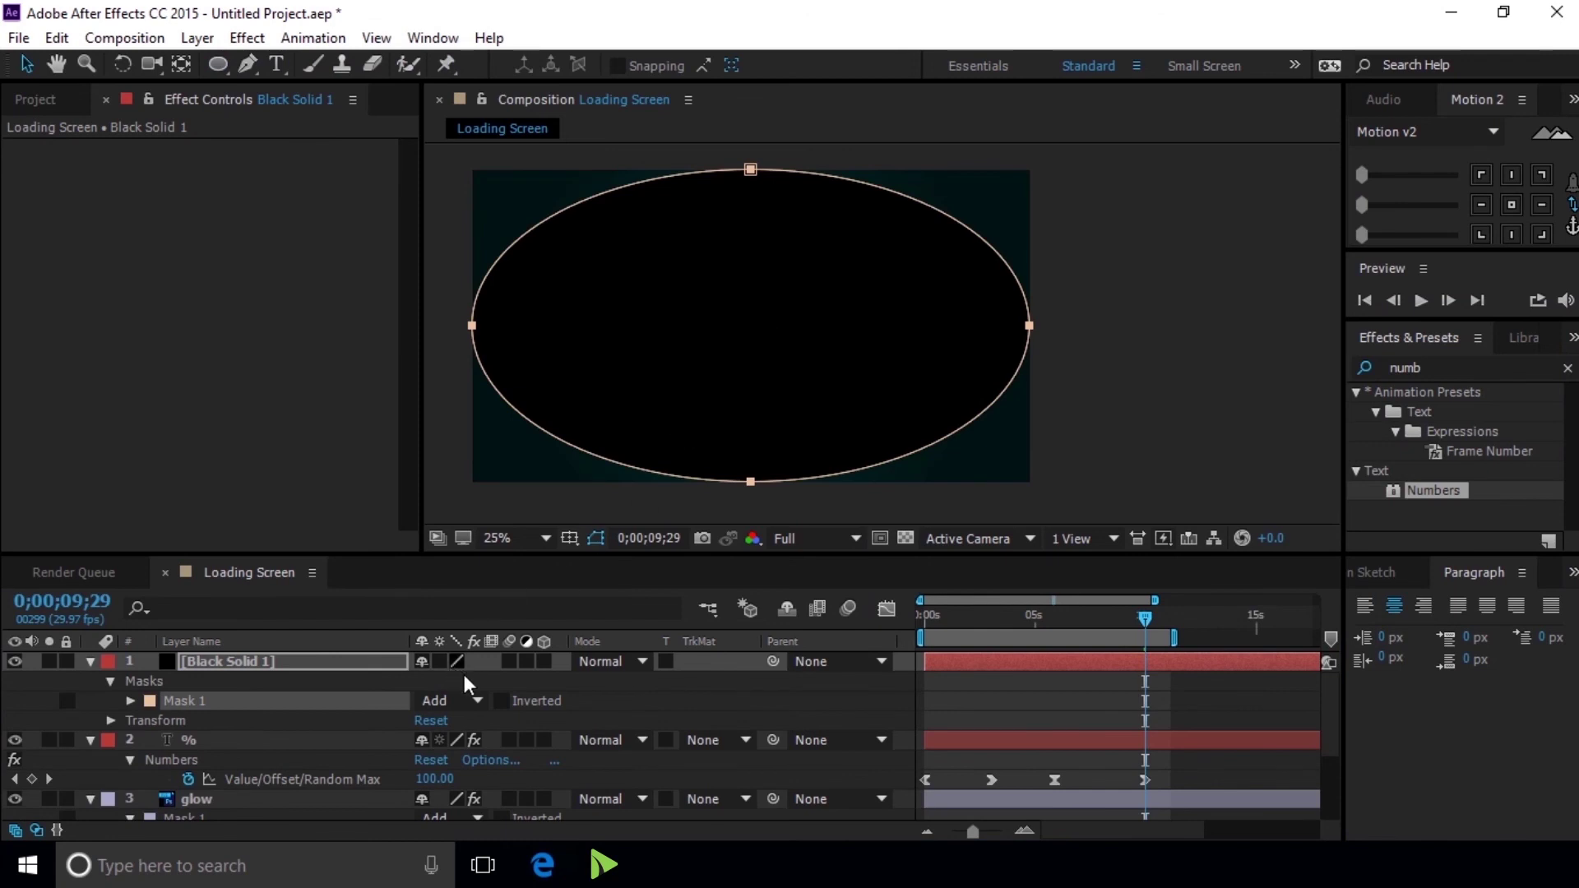
click(453, 701)
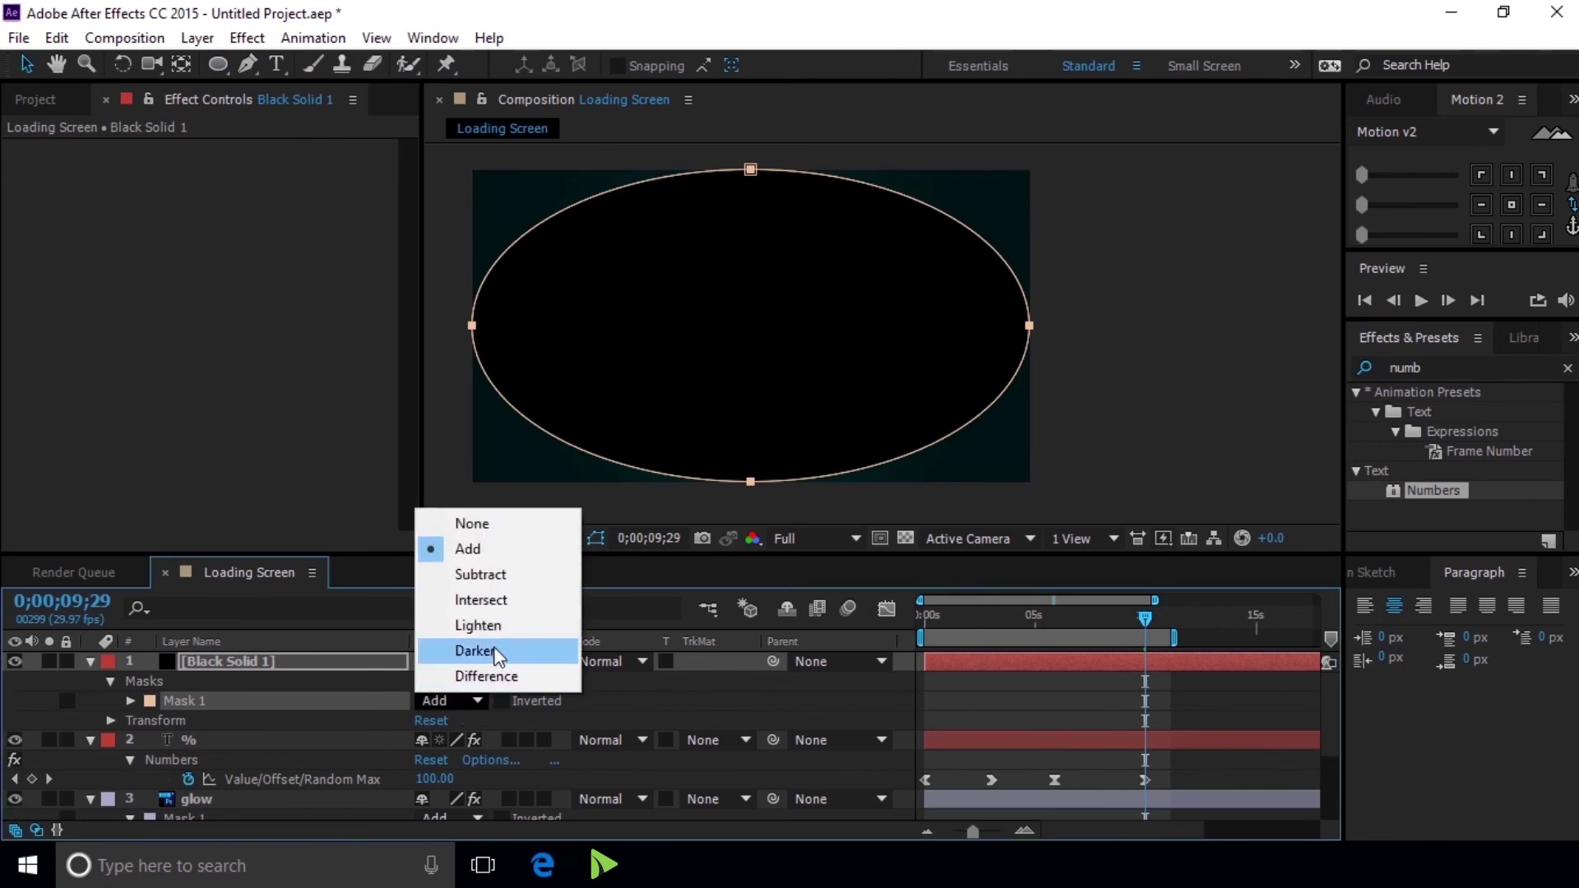
click(518, 574)
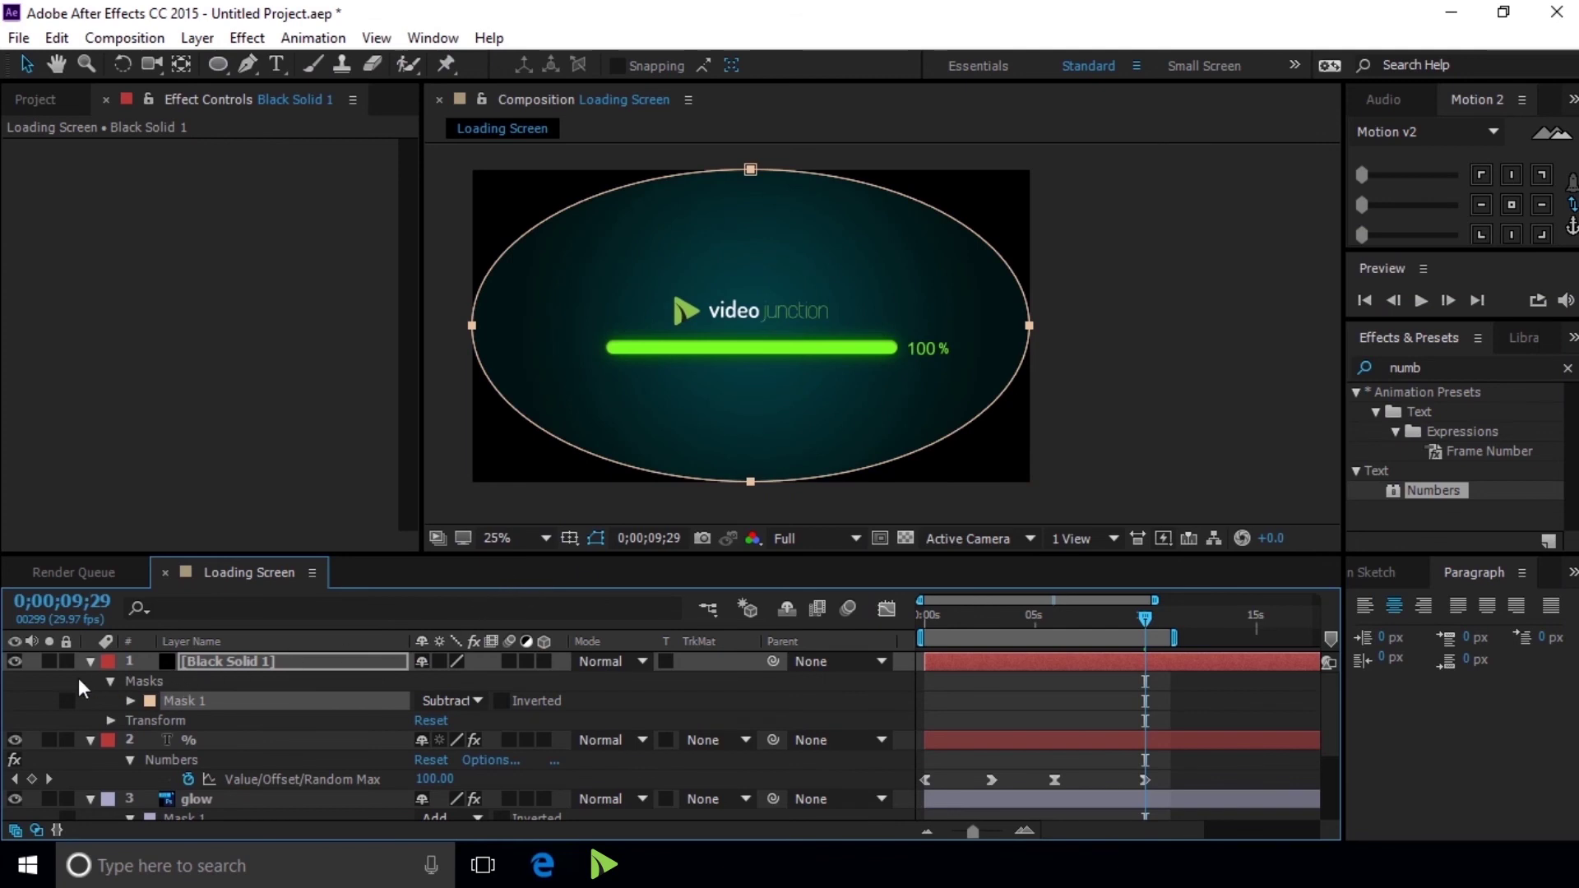
- Set the Mask Expansion to -1000 px and keyframe it at about 11 seconds
click(130, 702)
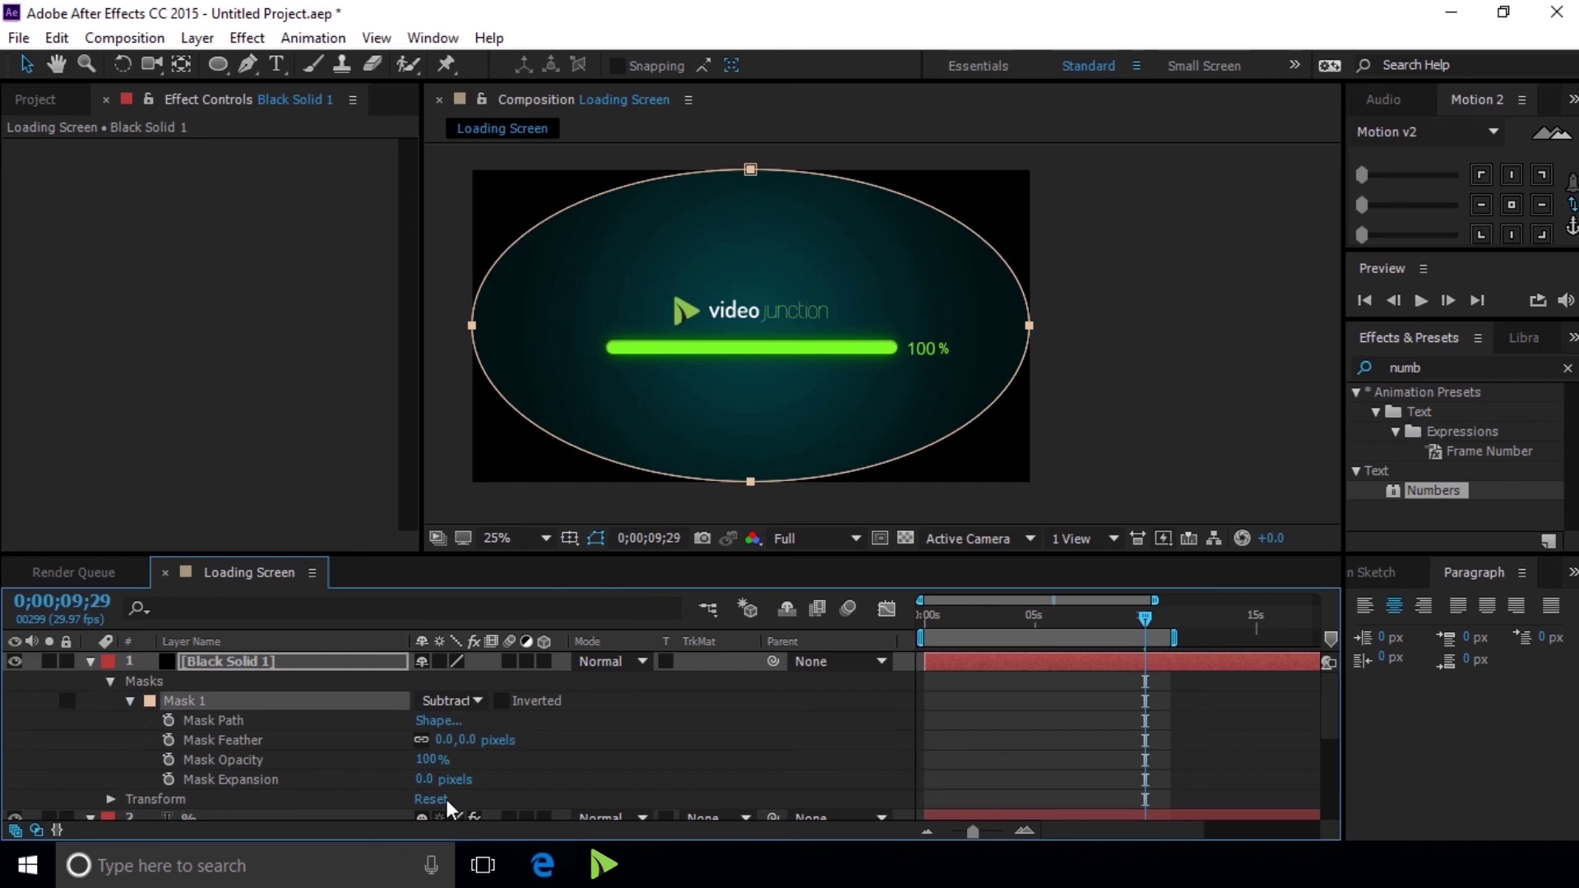
mouse_move(425, 779)
mouse_down()
mouse_move(606, 761)
mouse_move(4, 696)
mouse_up()
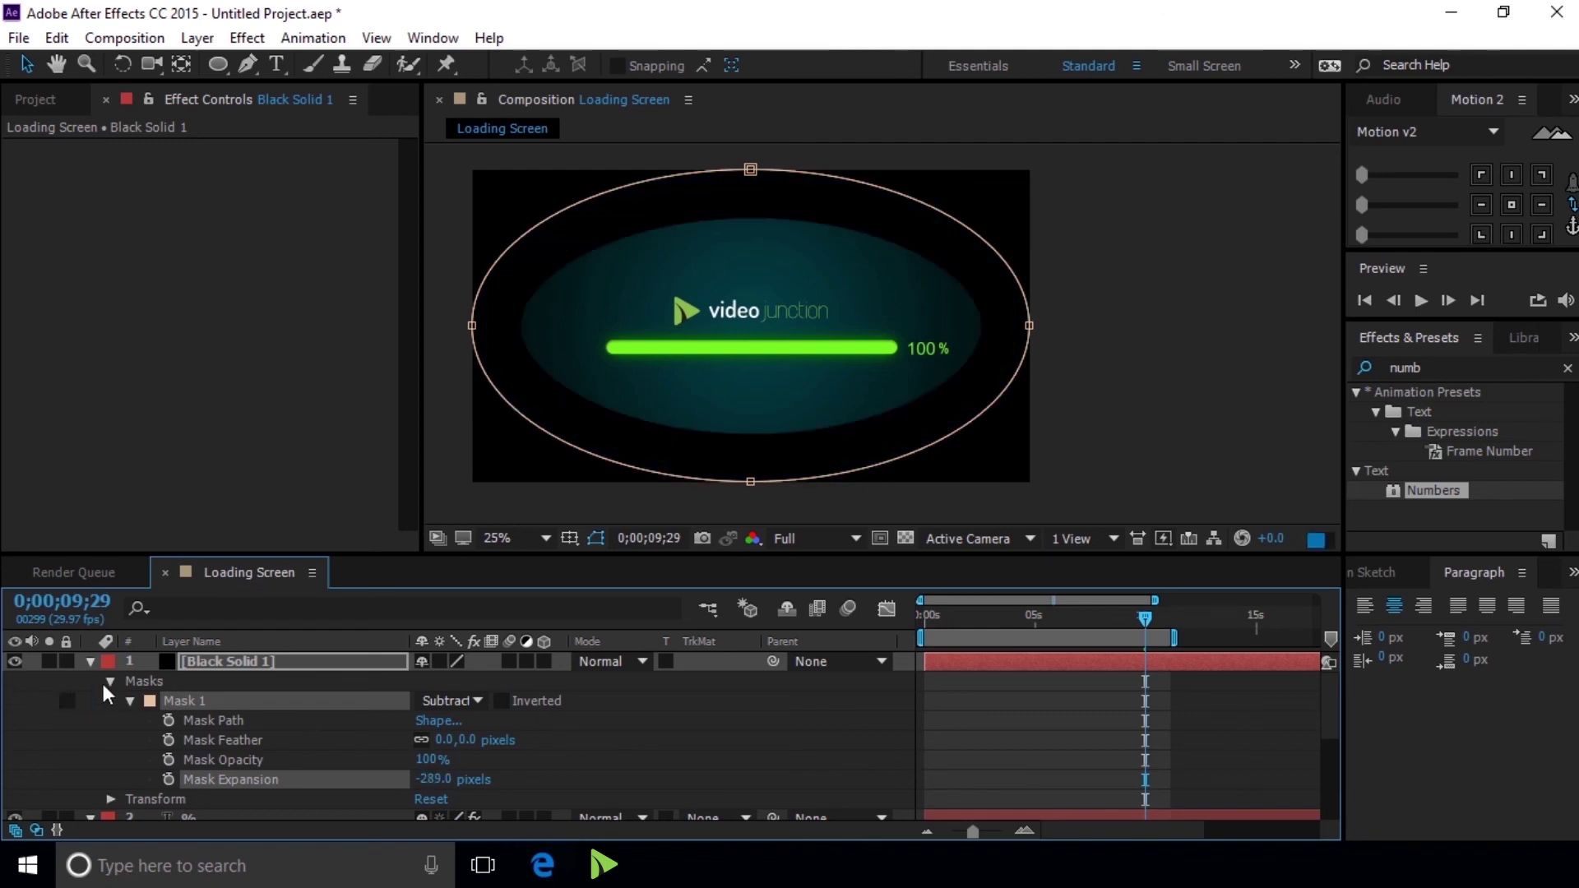
drag(442, 779, 216, 781)
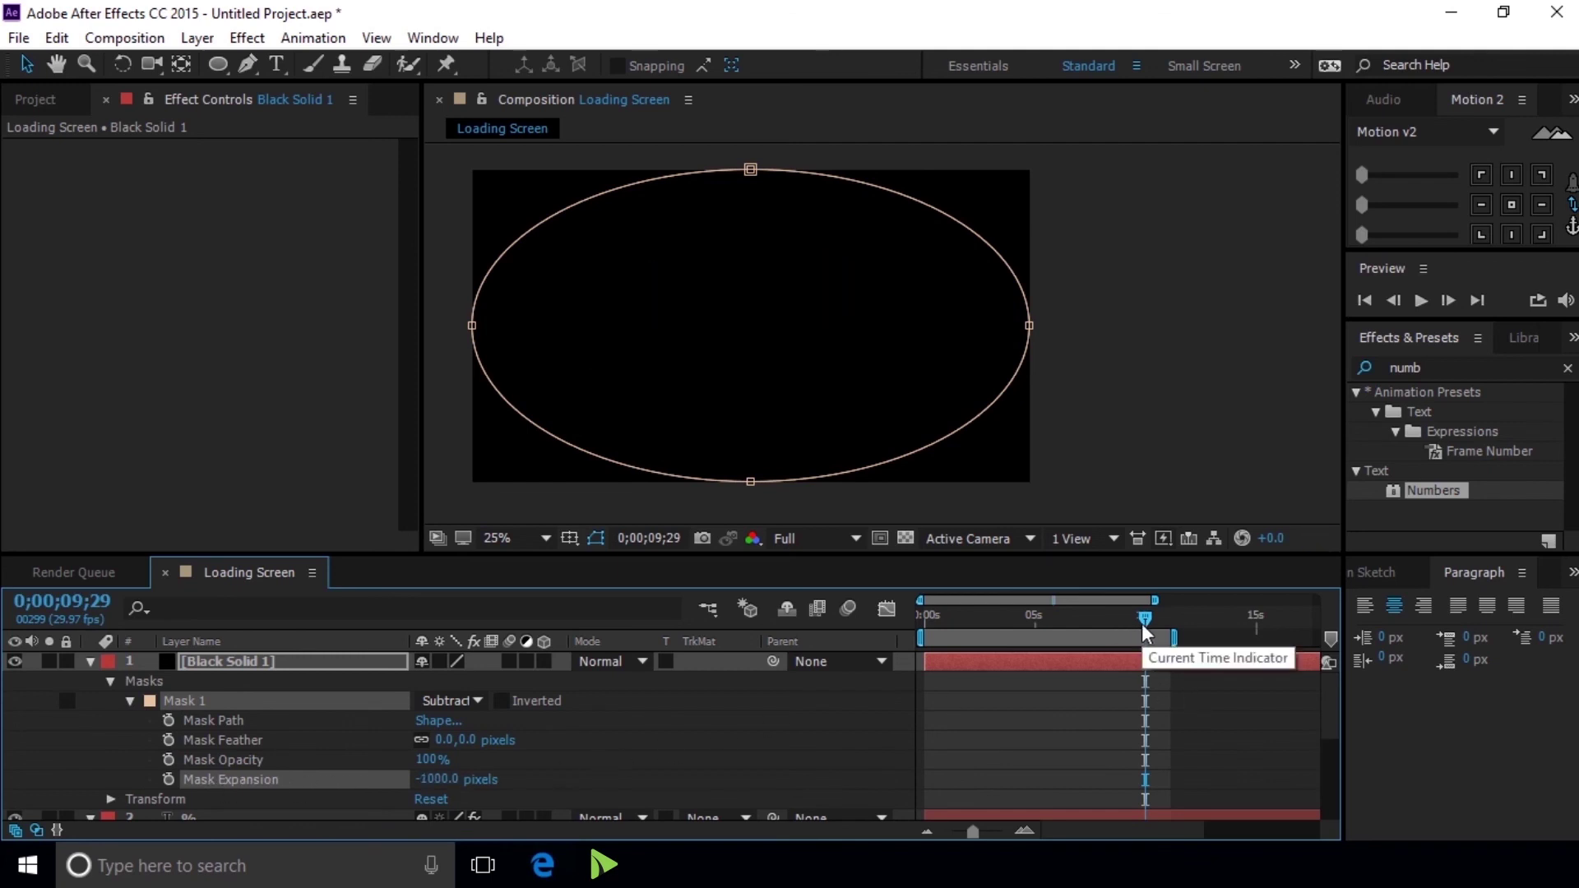
drag(1129, 638, 1147, 634)
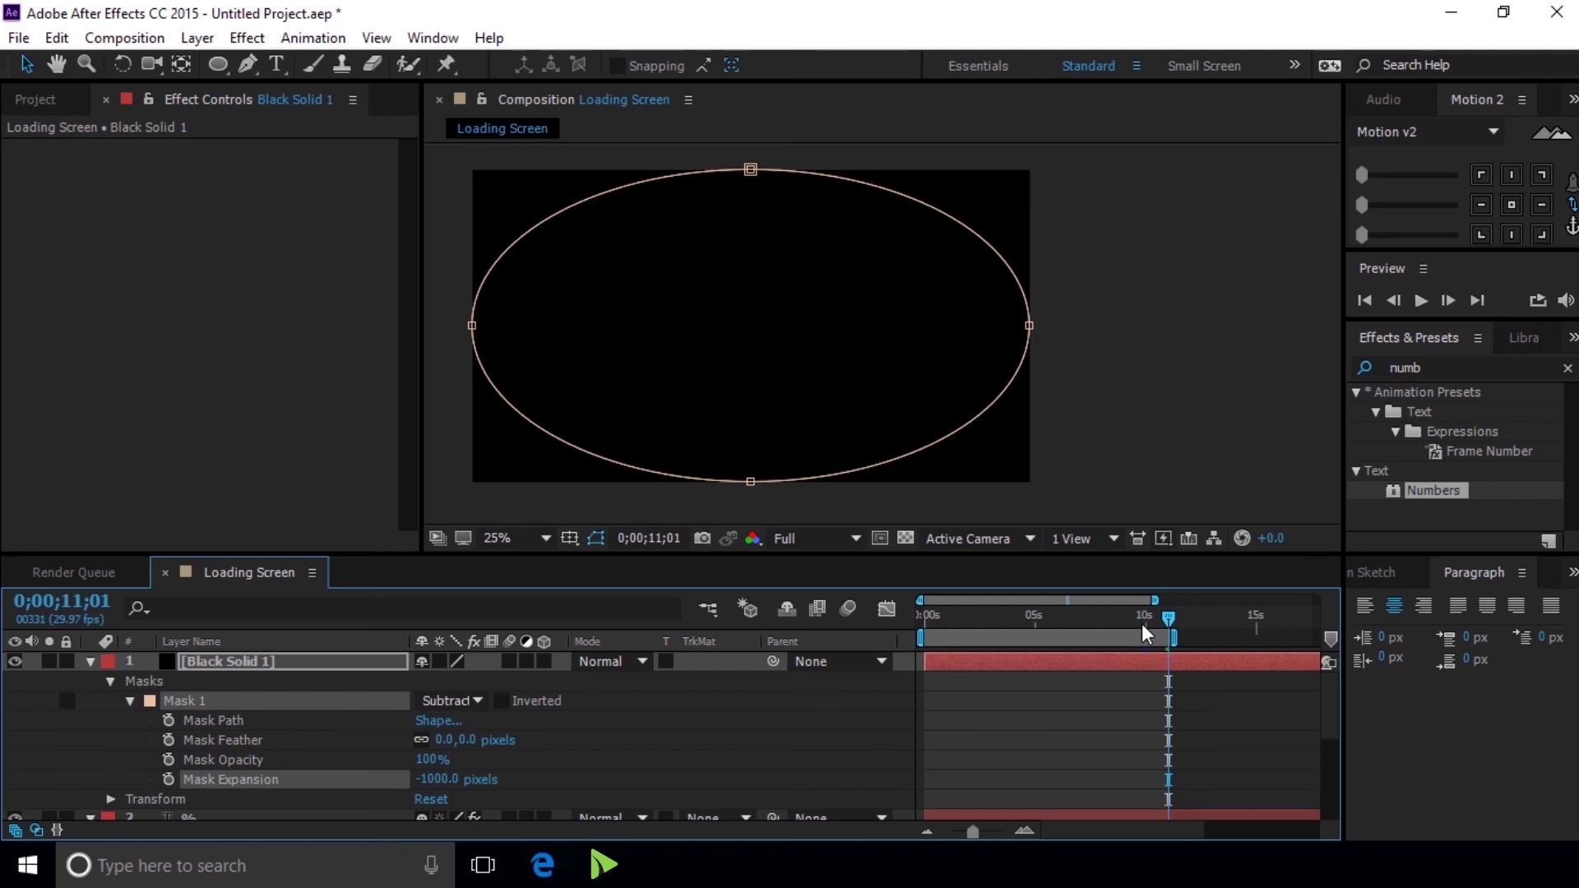
click(168, 779)
- Keyframe Mask Expansion at 1000 px one second earlier and feather the mask 890 px
key(shift+Page_Up)
key(shift+Page_Up)
key(shift+Page_Up)
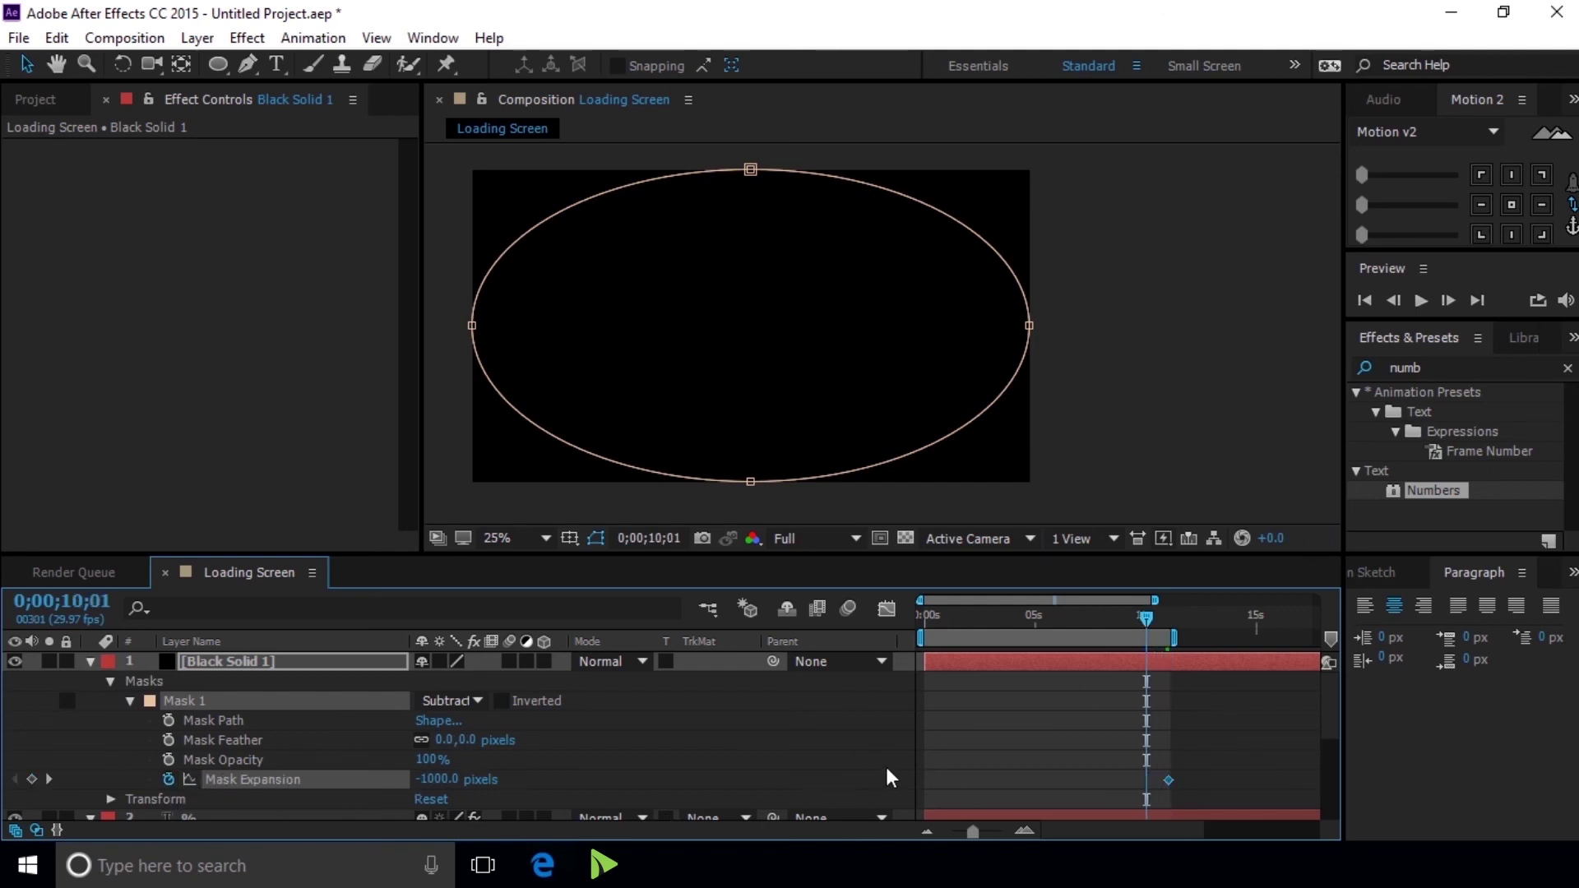
click(434, 779)
text(1000)
key(Return)
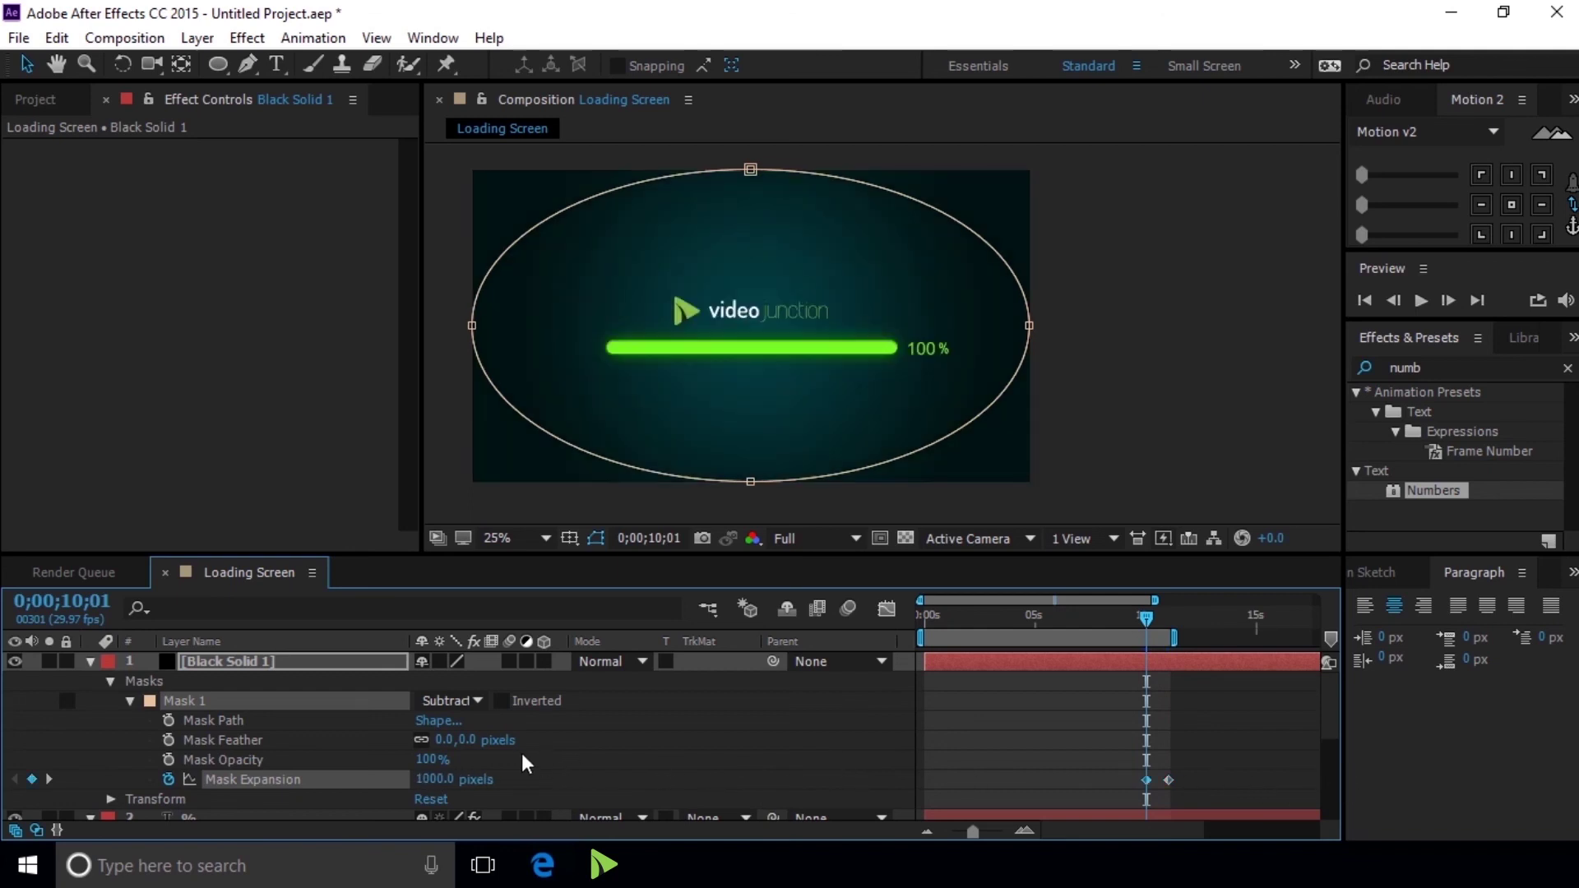
click(1160, 622)
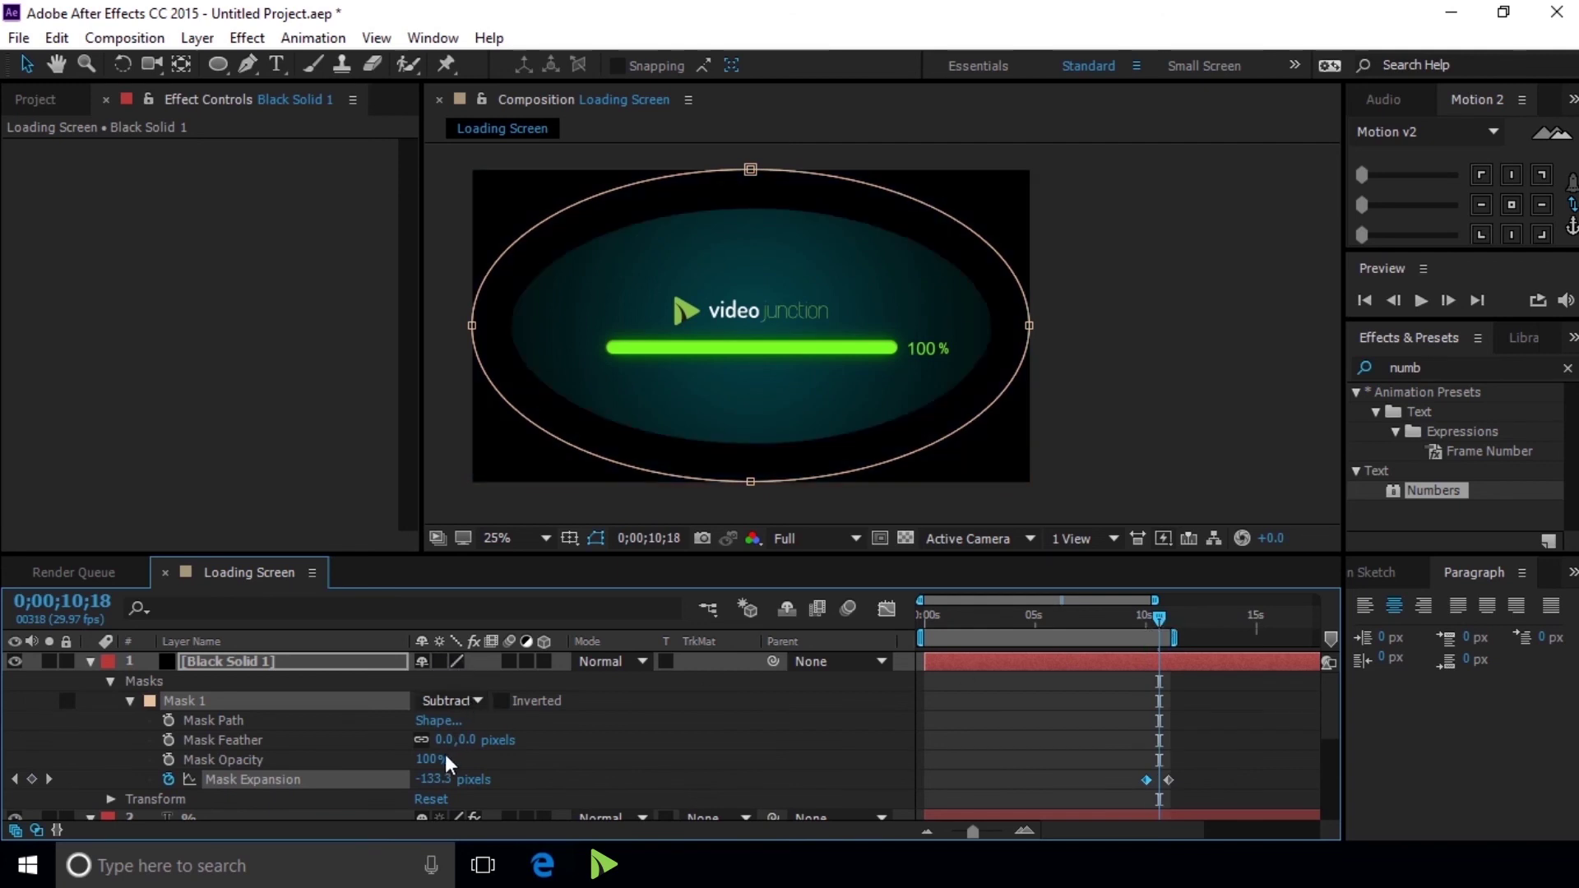
mouse_move(445, 739)
mouse_down()
mouse_move(915, 740)
mouse_move(897, 740)
mouse_up()
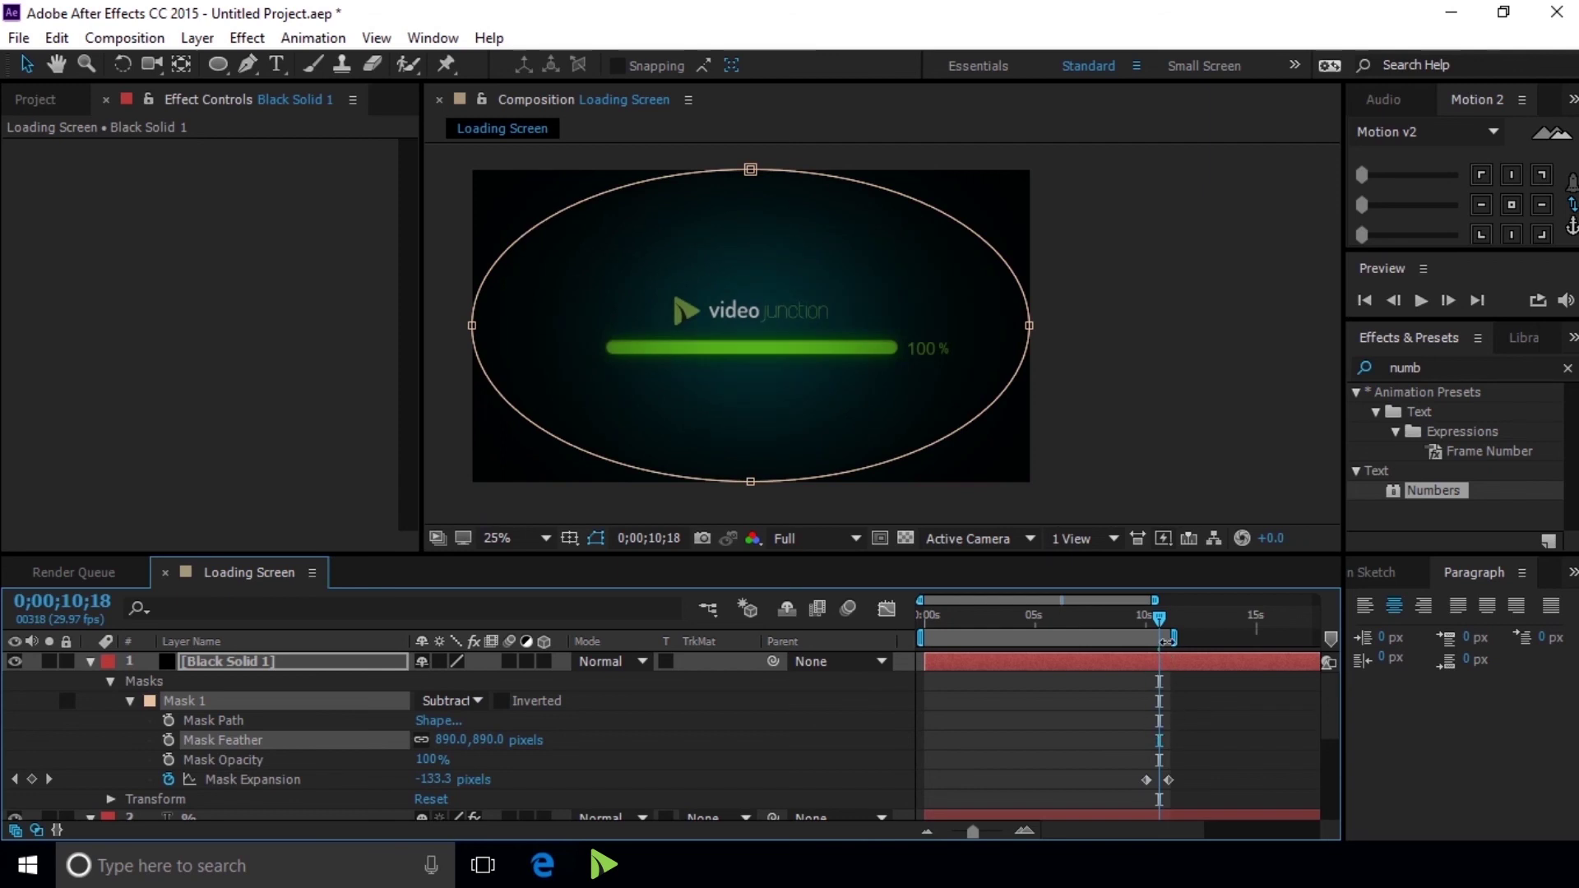
drag(1170, 620, 1140, 620)
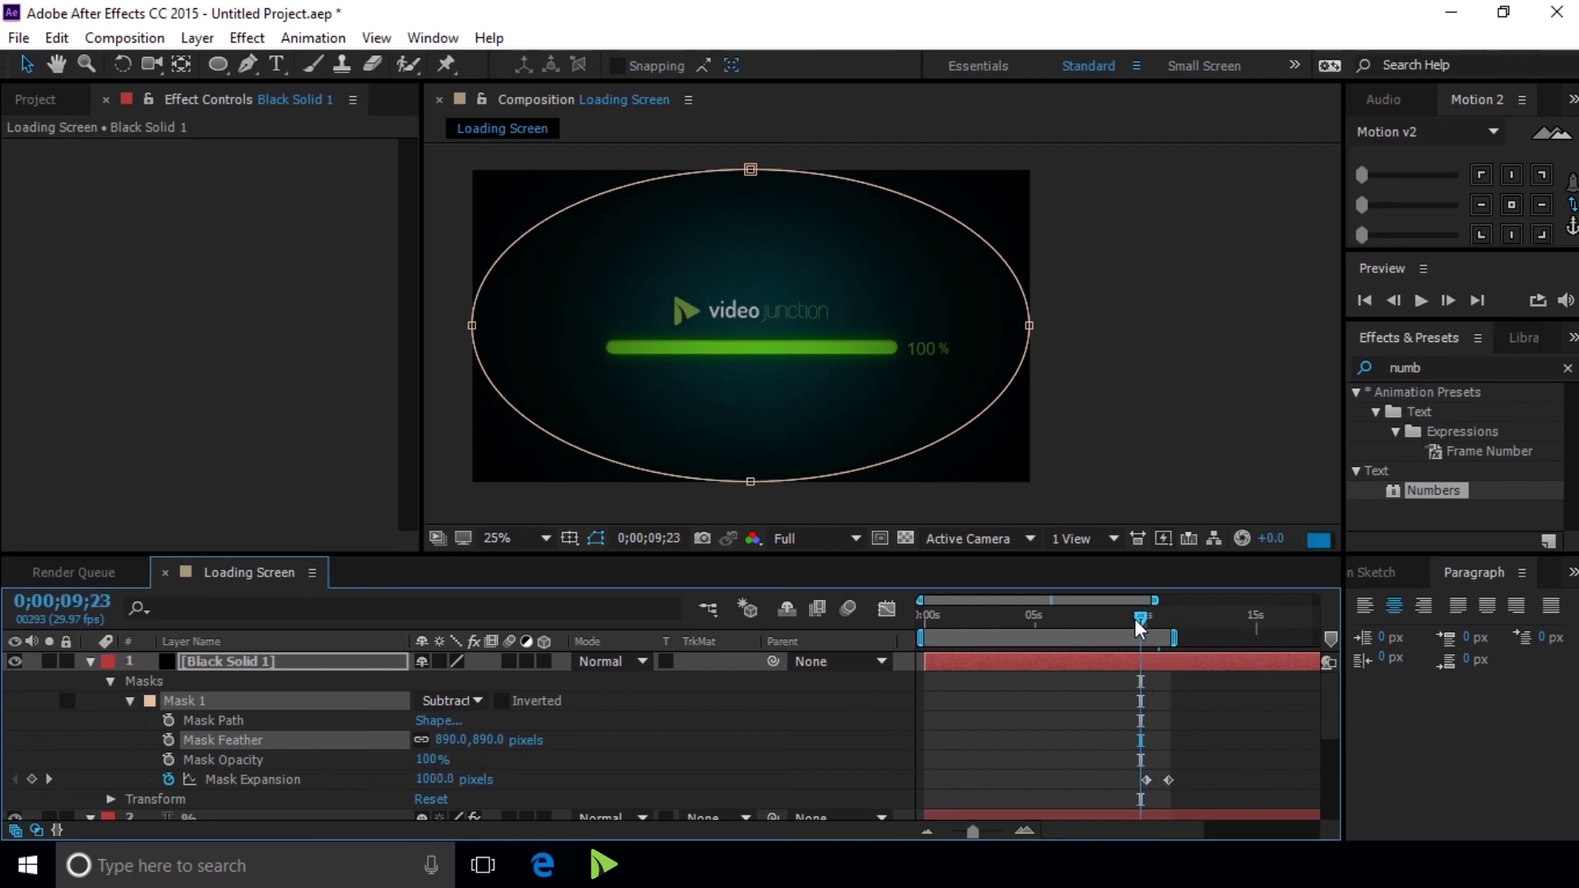
click(1421, 301)
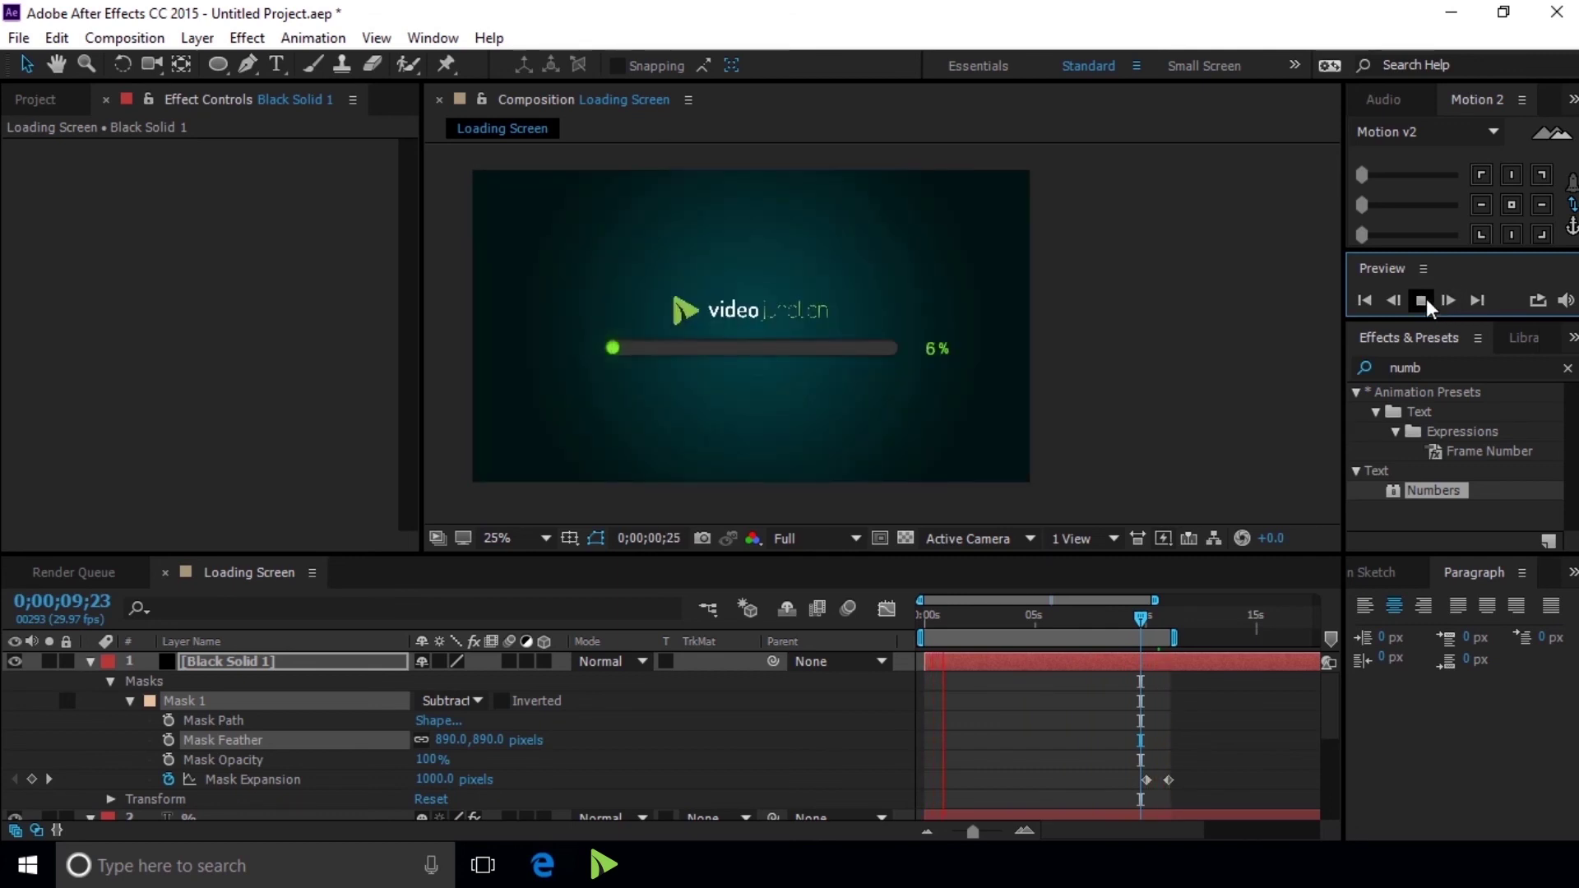
- Extend the work area and shift both Mask Expansion keyframes slightly later
click(1423, 302)
drag(1174, 639, 1185, 639)
mouse_move(1201, 774)
mouse_down()
mouse_move(1131, 810)
mouse_move(1183, 788)
mouse_up()
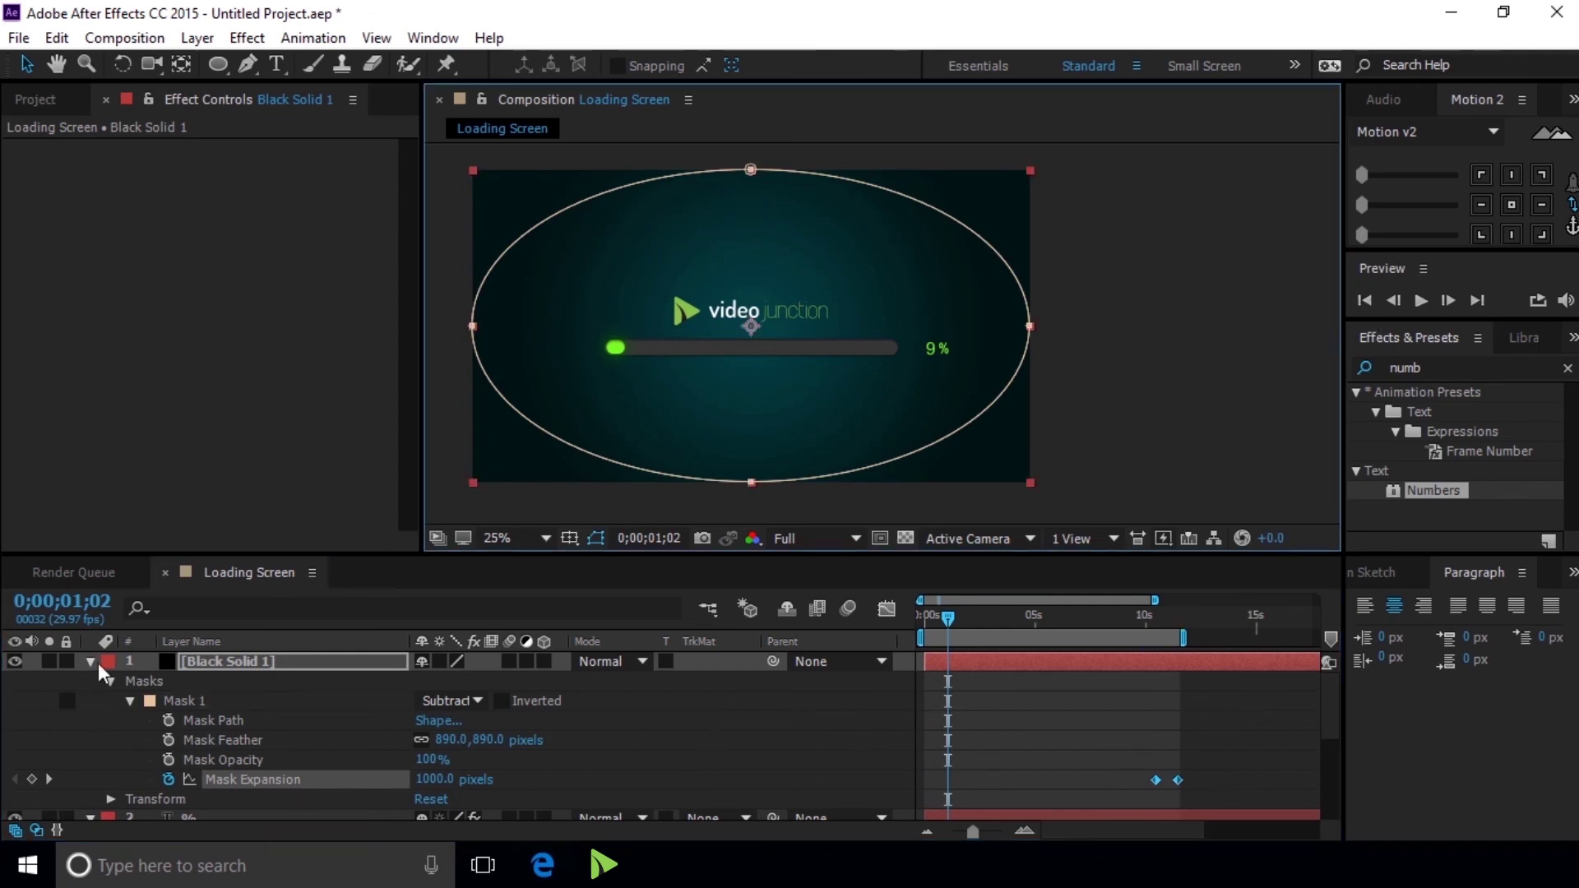
- Collapse the black solid, % and glow layers, then replay the animation from the start
click(92, 662)
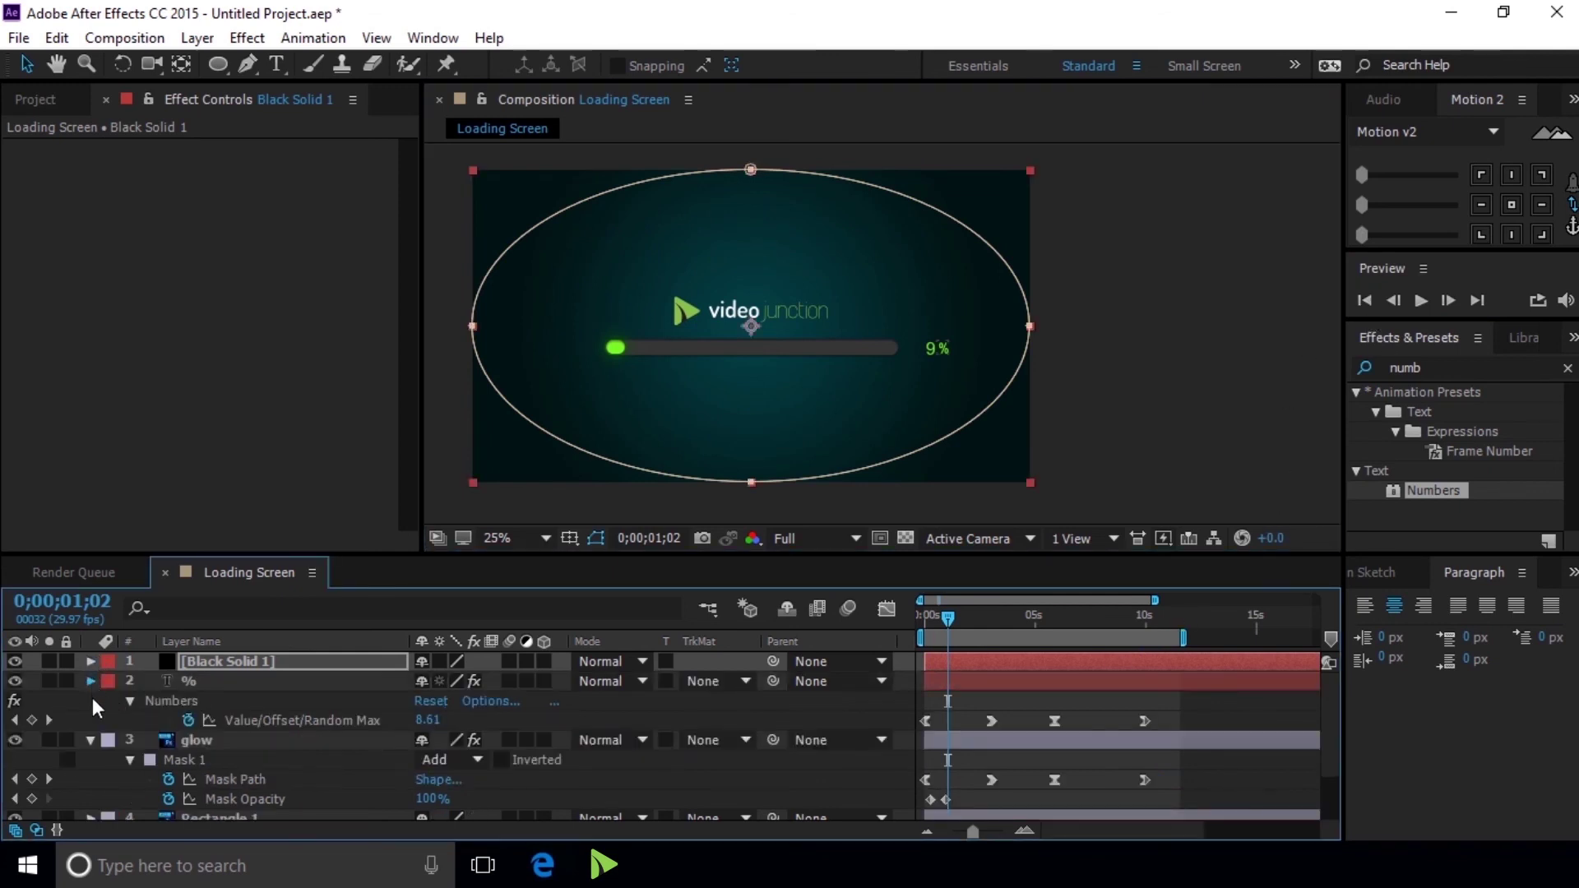
click(92, 681)
click(92, 700)
click(1365, 301)
click(1158, 345)
click(1420, 301)
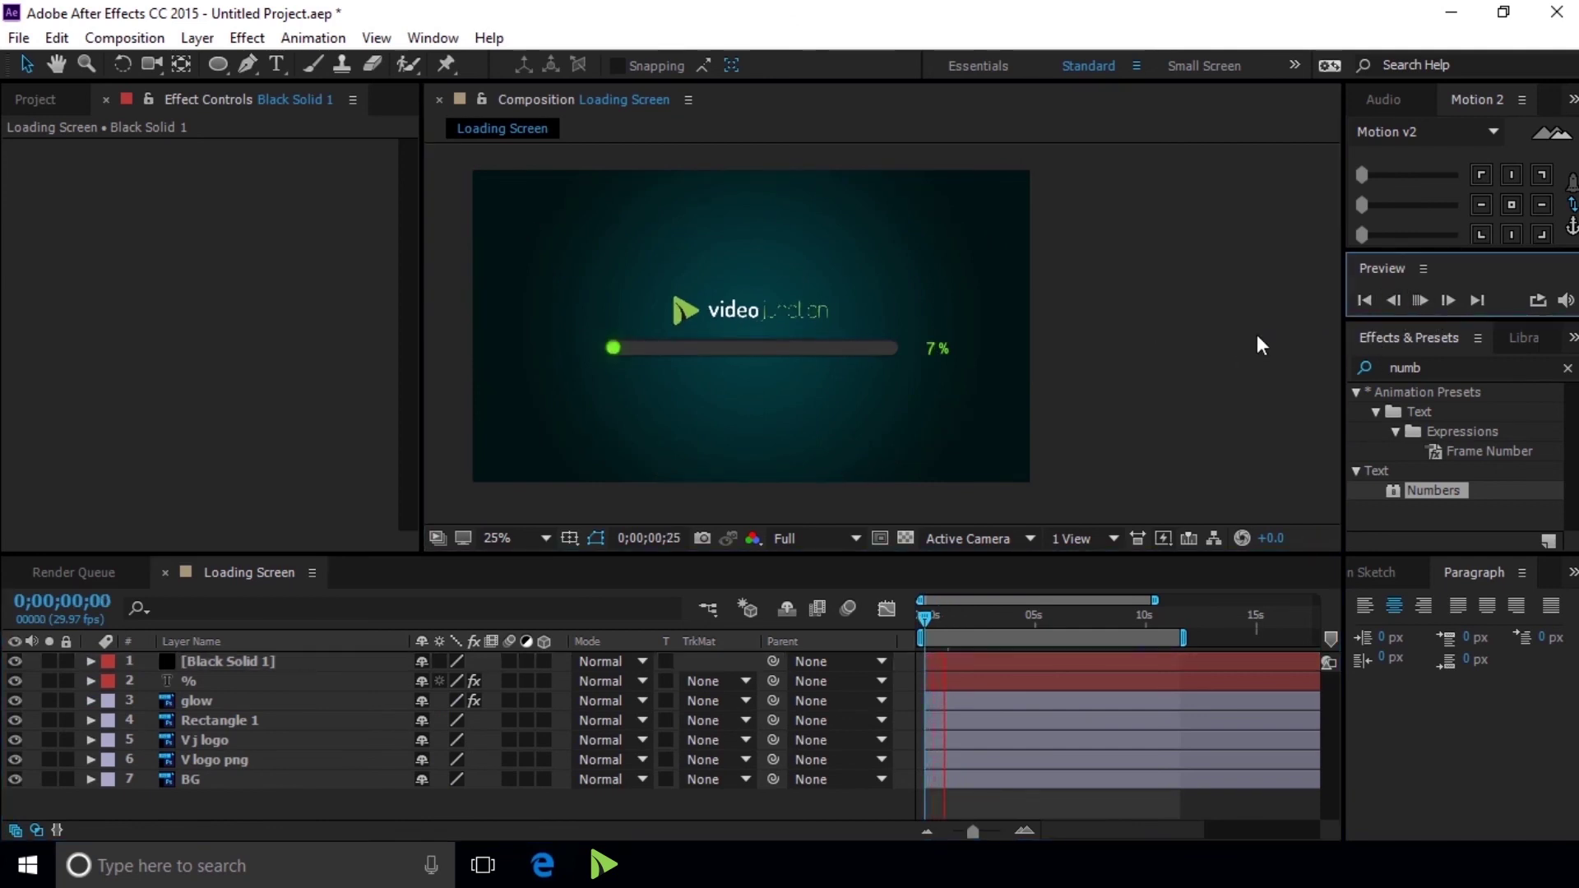